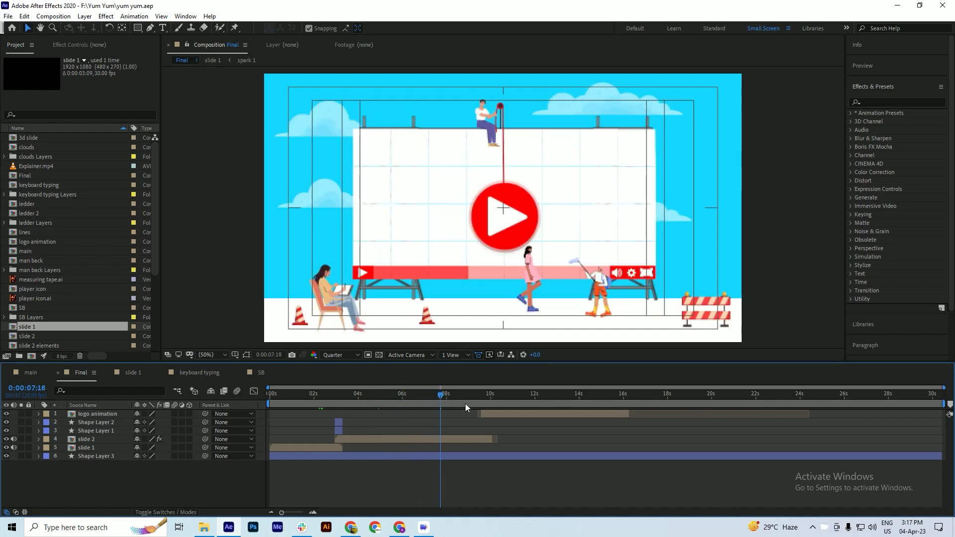
# Step: Open the slide 2 composition and look through its full layer stack and canvas
pyautogui.doubleClick(437, 439)
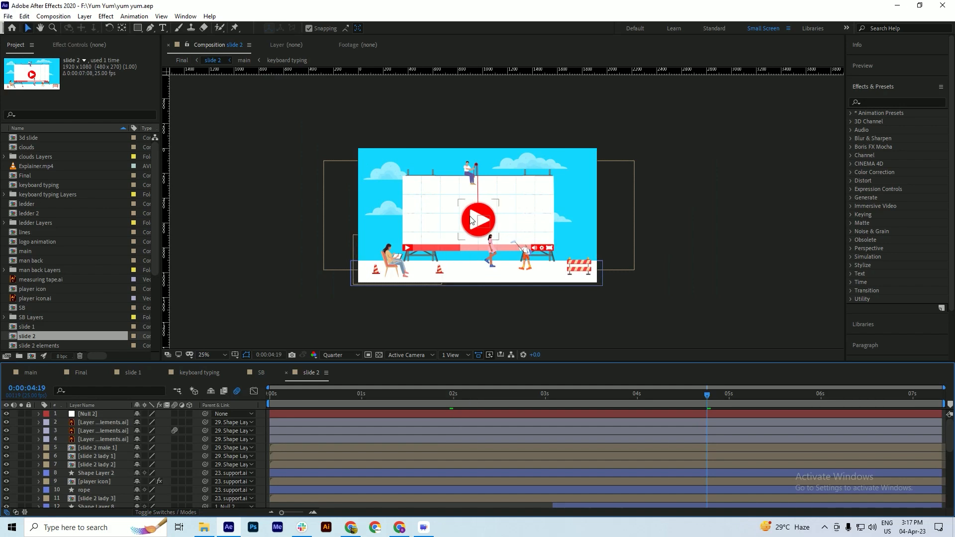
pyautogui.scroll(-3, 732, 412)
pyautogui.scroll(2, 392, 252)
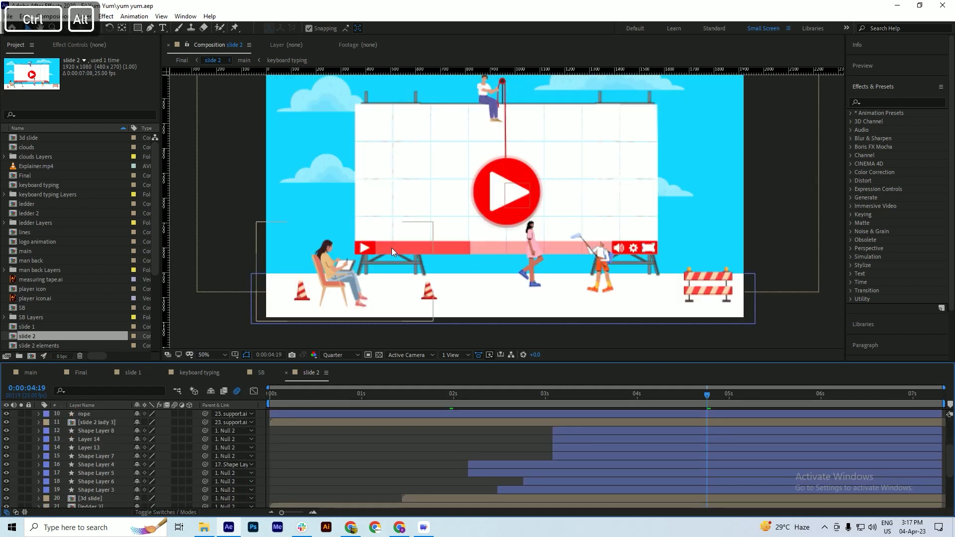
pyautogui.scroll(-3, 722, 473)
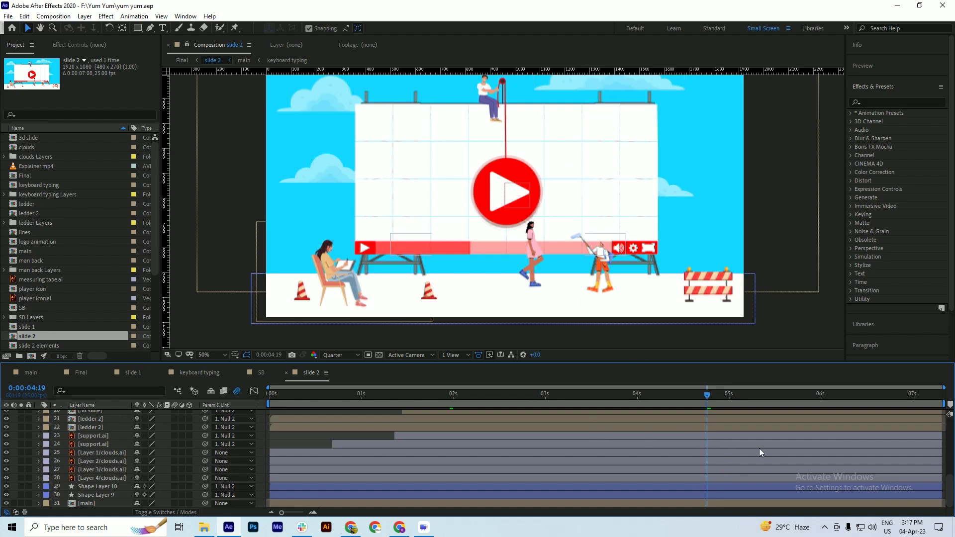
pyautogui.scroll(6, 752, 448)
pyautogui.scroll(1, 748, 449)
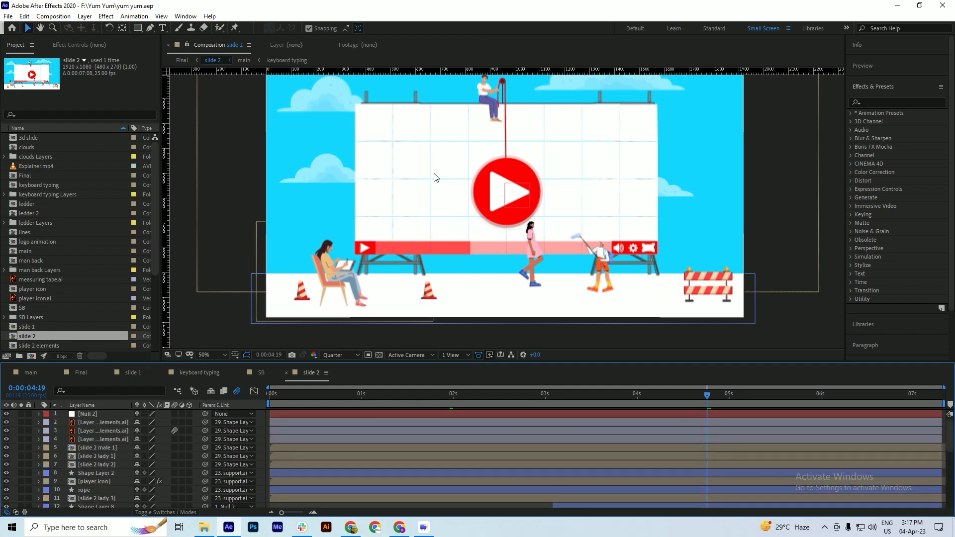
# Step: Check which layers form the whiteboard and the red player bar, testing the visibility of the 3d slide layer
pyautogui.click(369, 117)
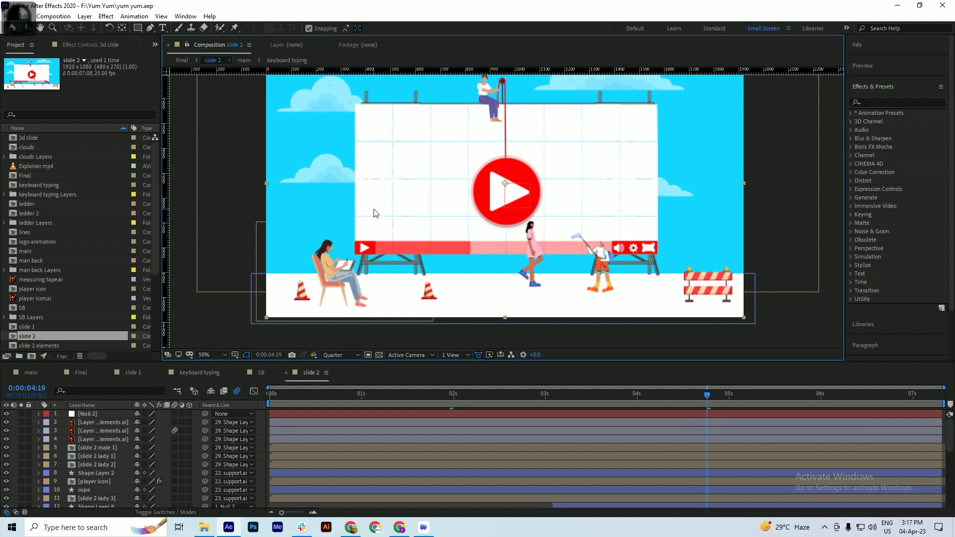
pyautogui.scroll(-3, 612, 464)
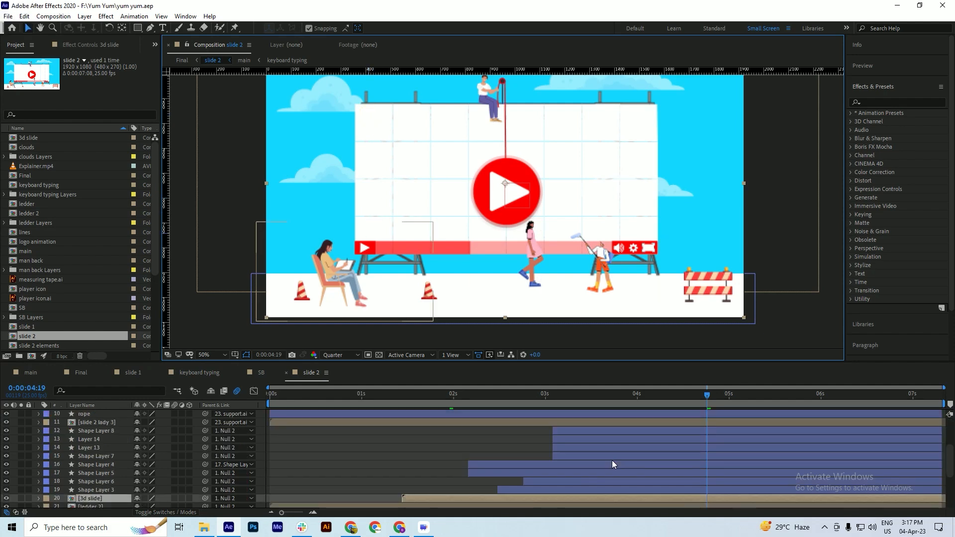
pyautogui.scroll(-2, 613, 461)
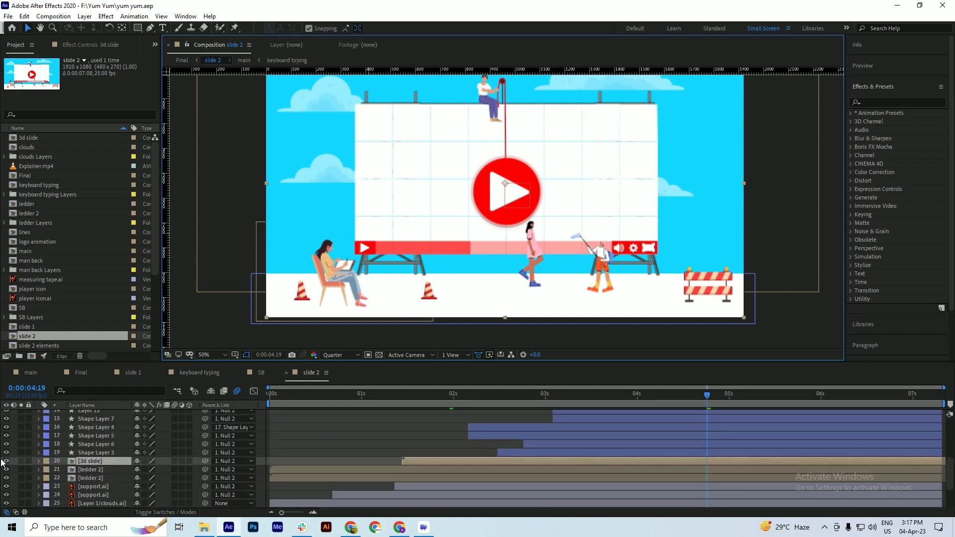
pyautogui.click(6, 461)
pyautogui.click(6, 462)
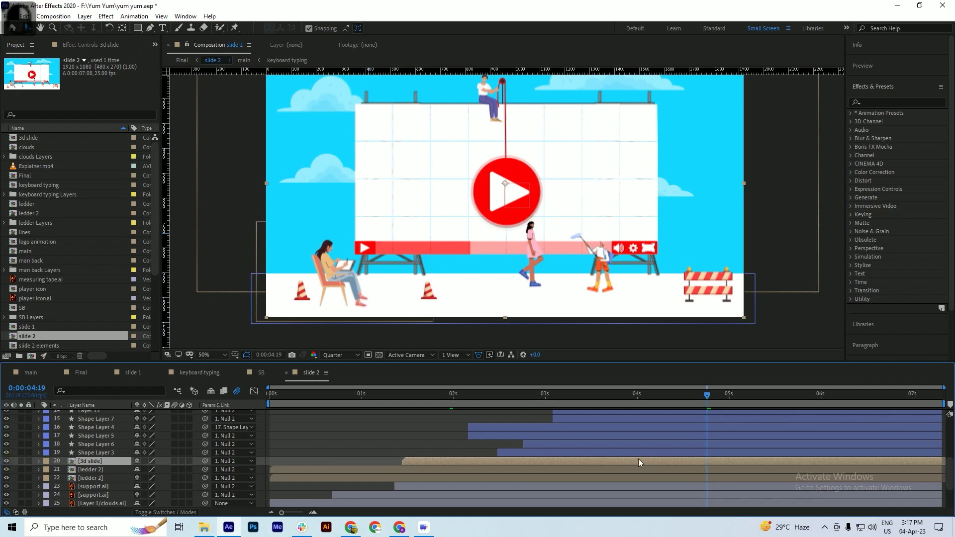
pyautogui.click(527, 452)
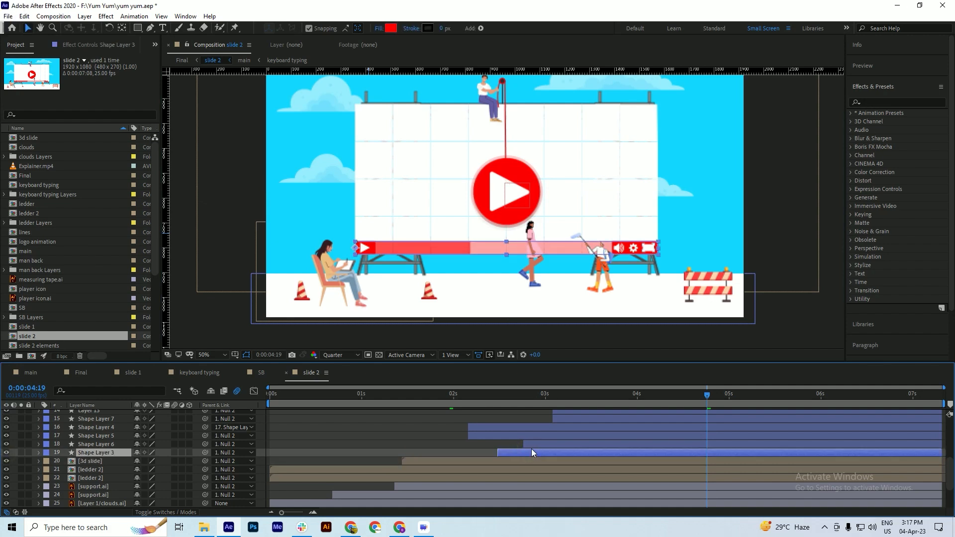
pyautogui.click(528, 460)
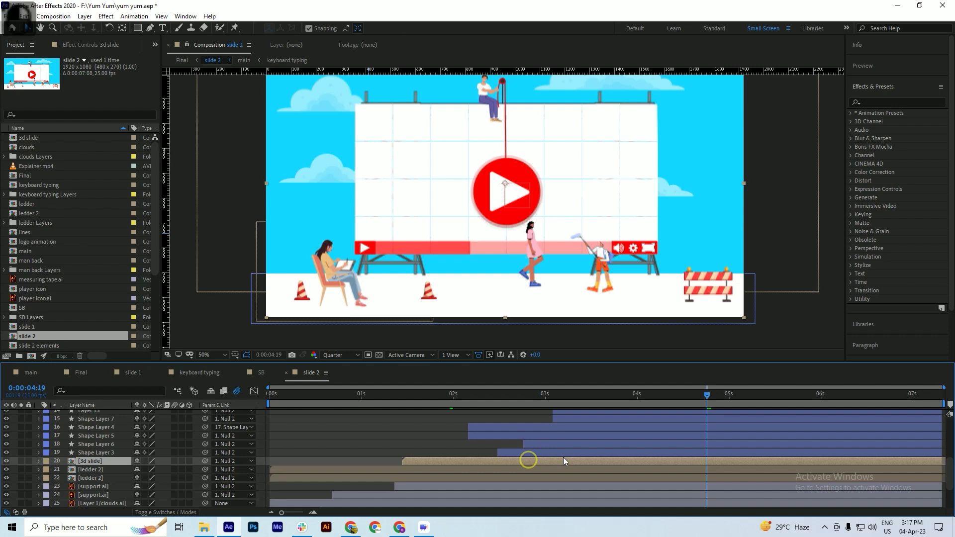
# Step: Copy the eight player bar layers from Shape Layer 3 up to Shape Layer 8 into the main composition, and view them at 0:00:04:06
pyautogui.click(533, 453)
pyautogui.scroll(1, 607, 439)
pyautogui.keyDown('shift'); pyautogui.click(586, 419); pyautogui.keyUp('shift')
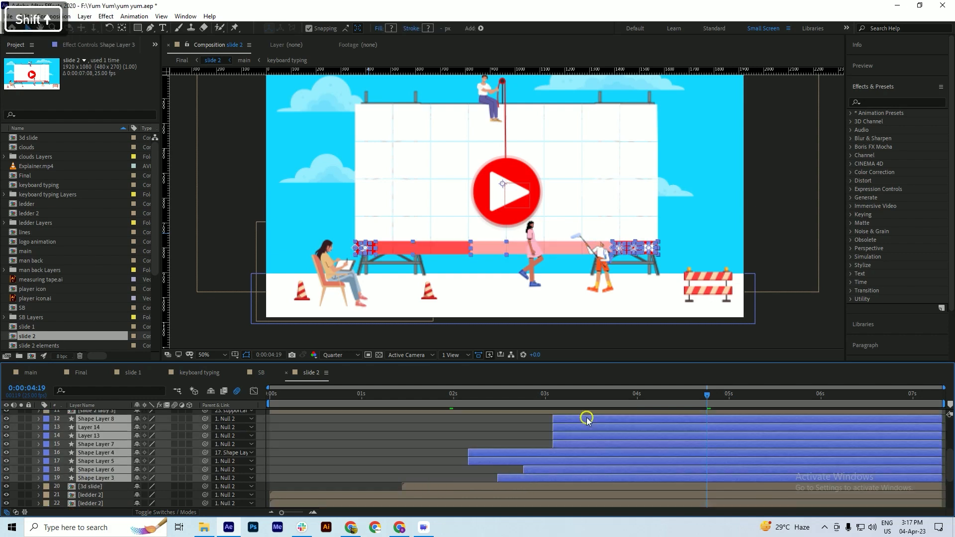
pyautogui.hotkey('ctrl', 'c')
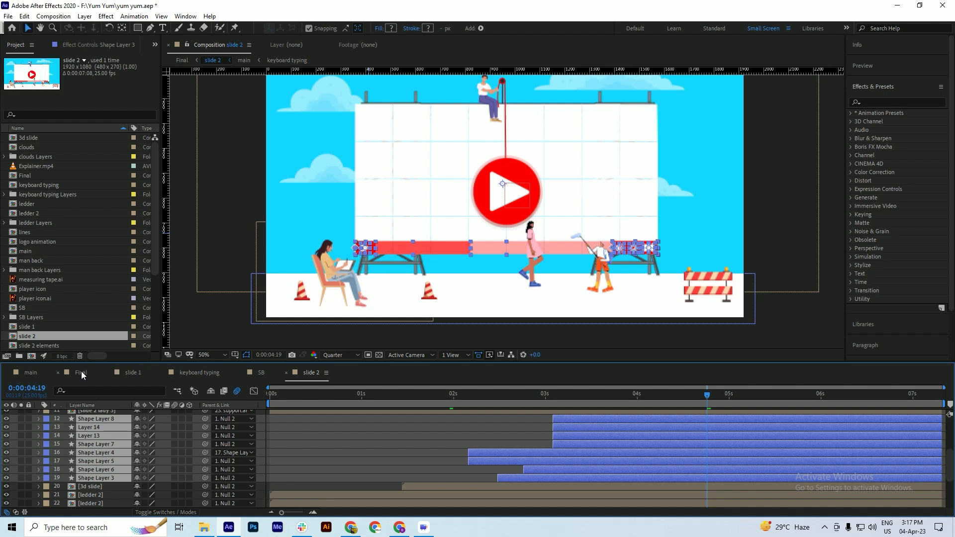
pyautogui.click(28, 373)
pyautogui.hotkey('ctrl', 'v')
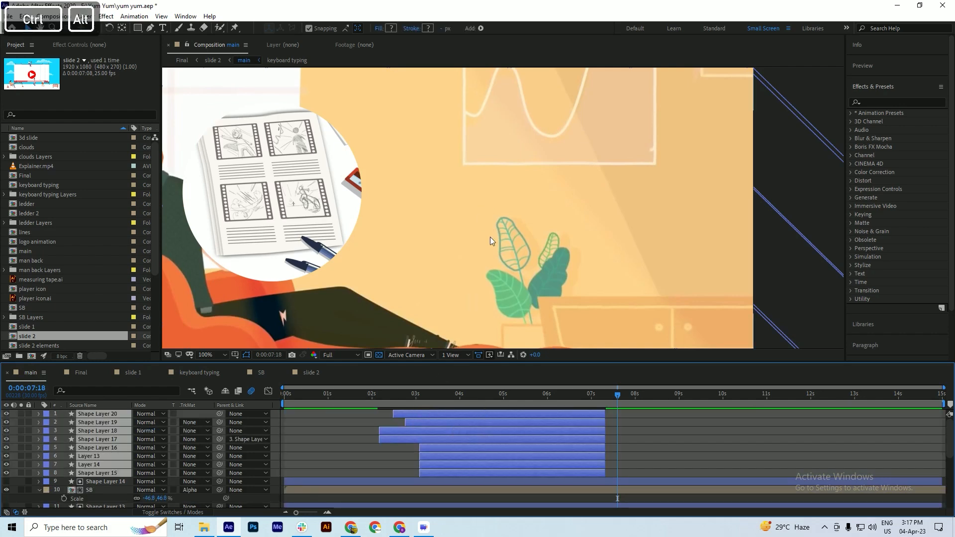
pyautogui.scroll(-2, 491, 237)
pyautogui.click(468, 400)
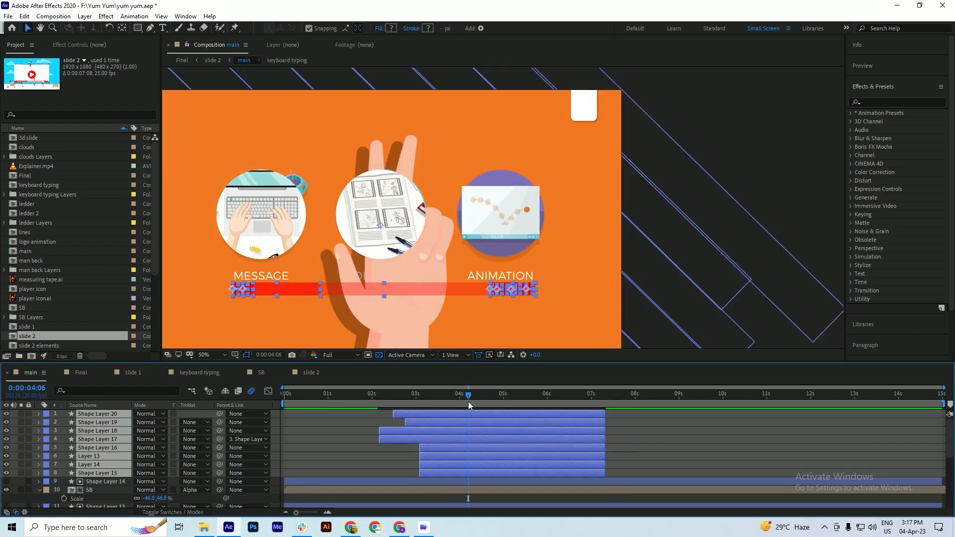
pyautogui.rightClick(449, 419)
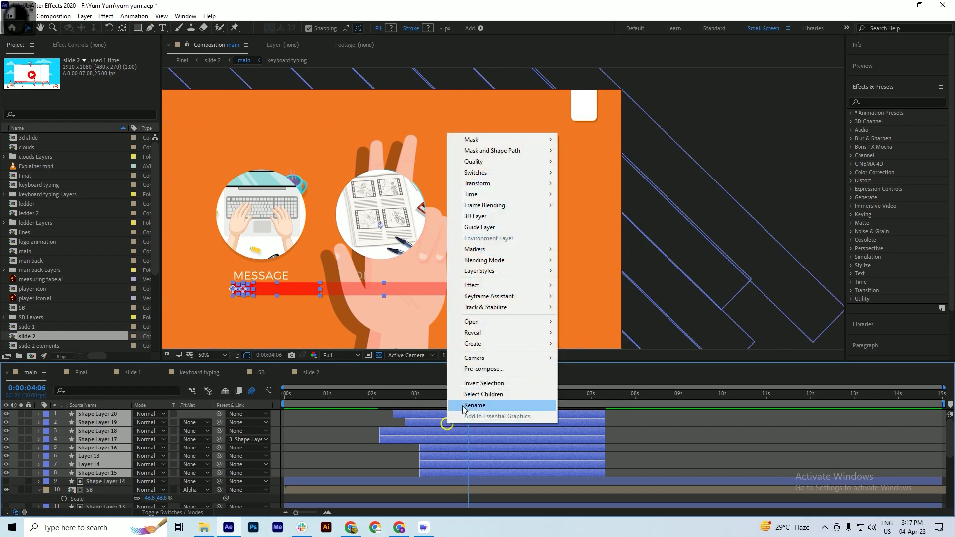
pyautogui.click(488, 363)
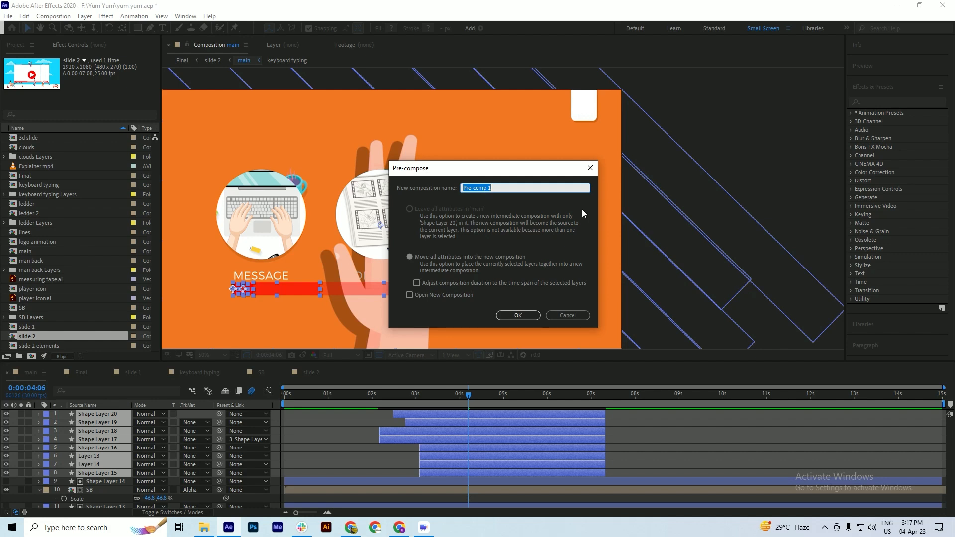
pyautogui.click(567, 316)
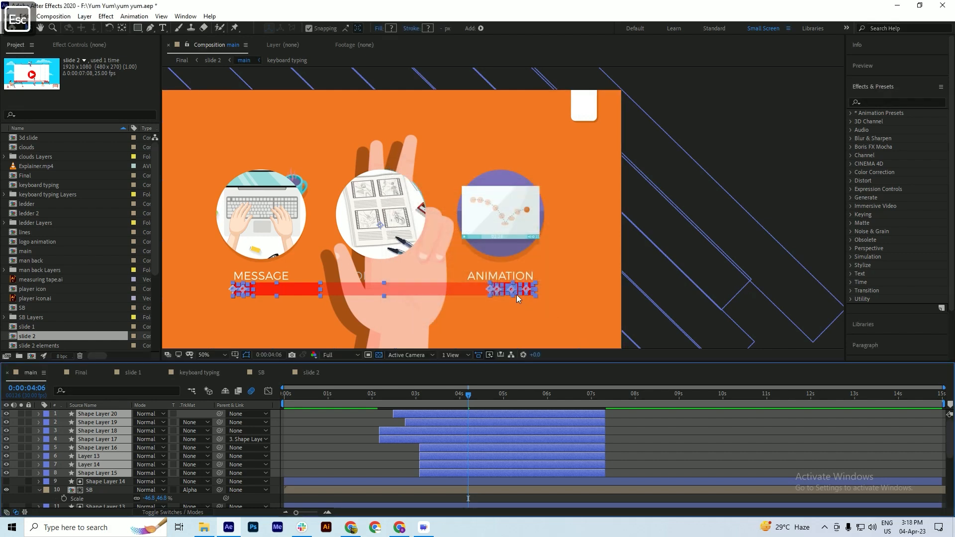
# Step: Pre-compose the pasted layers into a new composition named "video animation" with all attributes moved, and save the project
pyautogui.rightClick(426, 432)
pyautogui.click(477, 378)
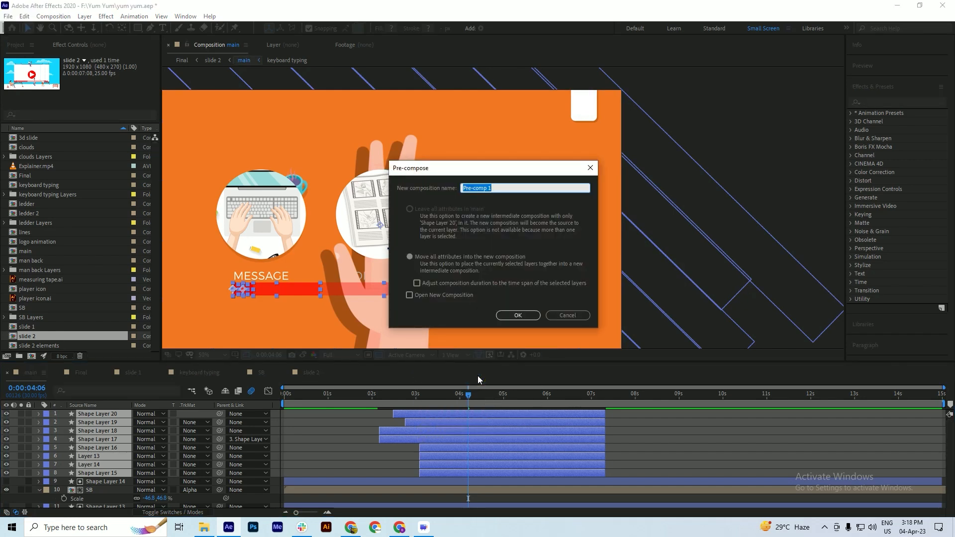
pyautogui.write('video ')
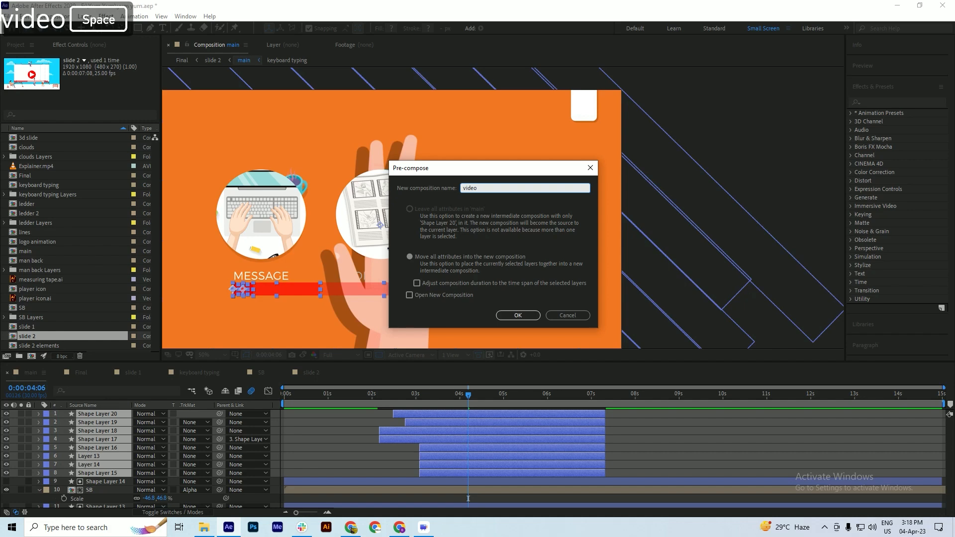
pyautogui.write('animation')
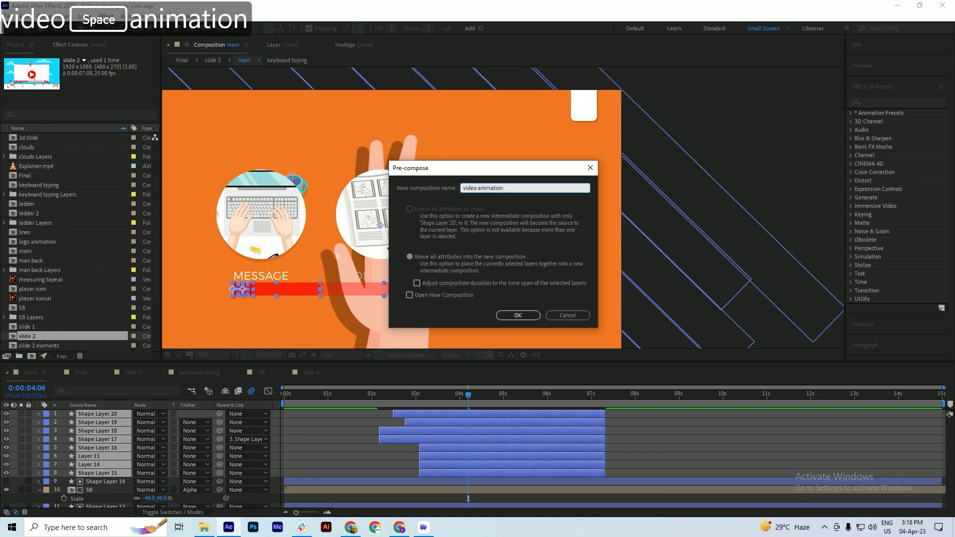
pyautogui.press('Return')
pyautogui.hotkey('ctrl', 's')
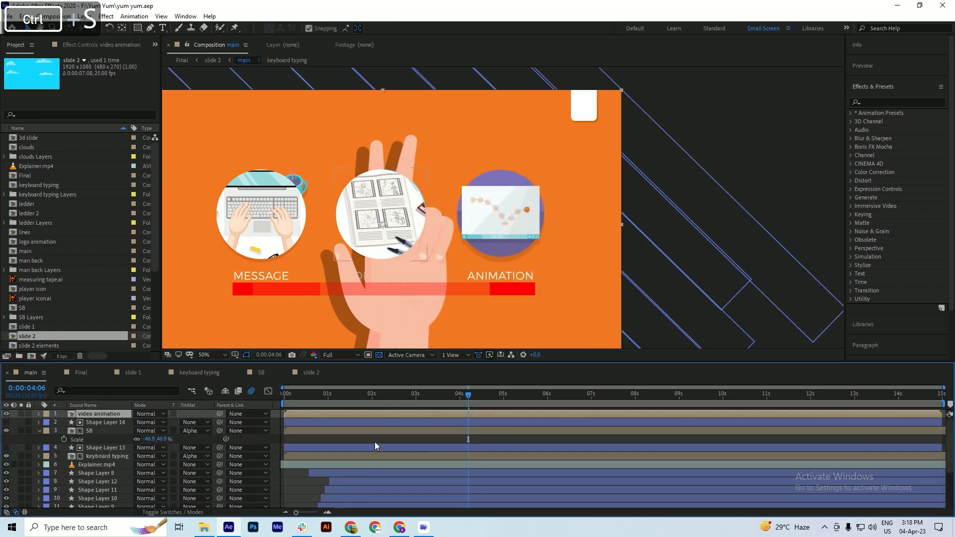
# Step: Open the video animation composition and move Shape Layer 20 and Shape Layer 19 to the end of the layer stack
pyautogui.doubleClick(408, 414)
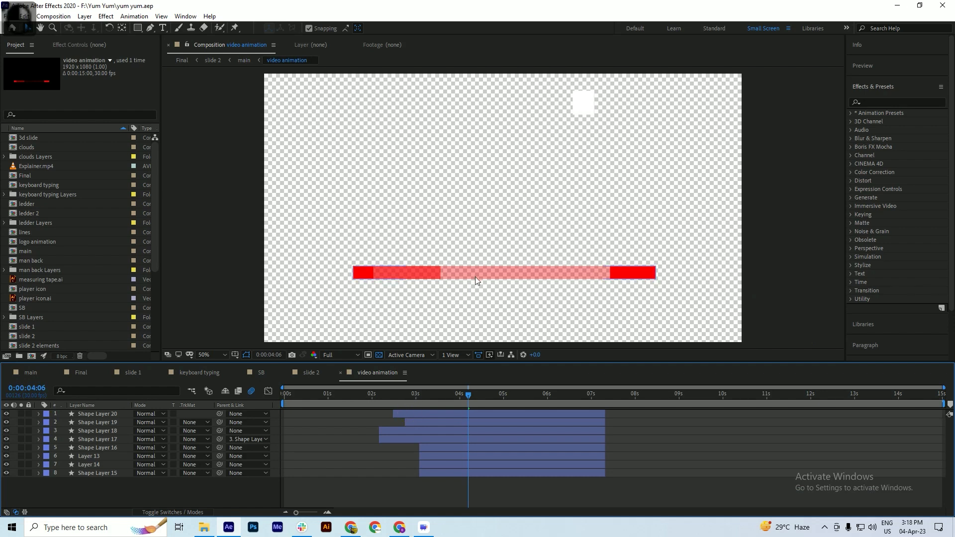
pyautogui.moveTo(454, 394); pyautogui.dragTo(505, 405)
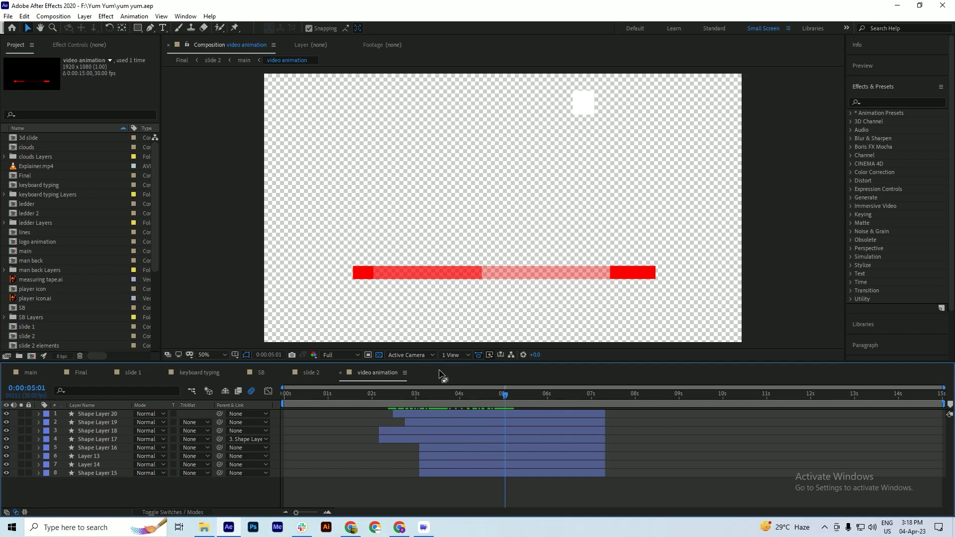
pyautogui.click(106, 415)
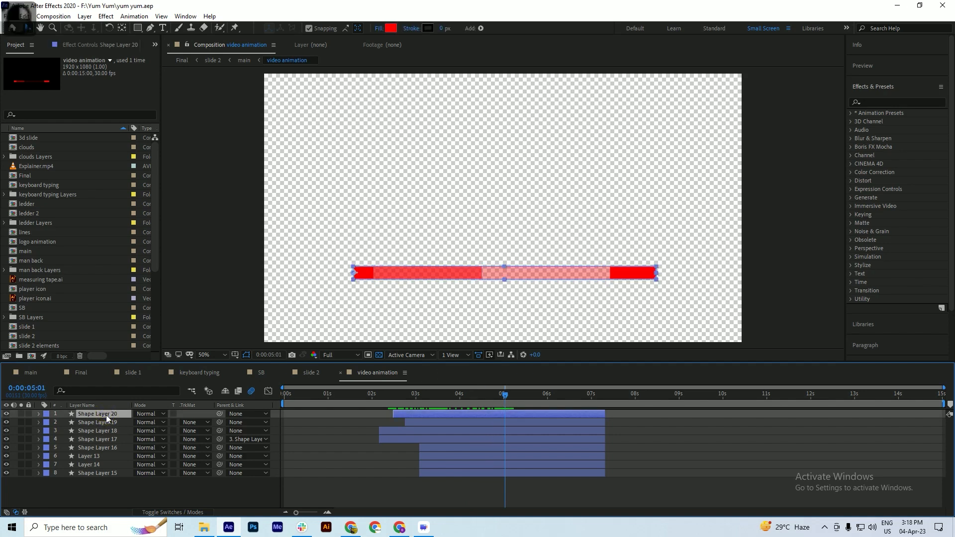
pyautogui.click(102, 423)
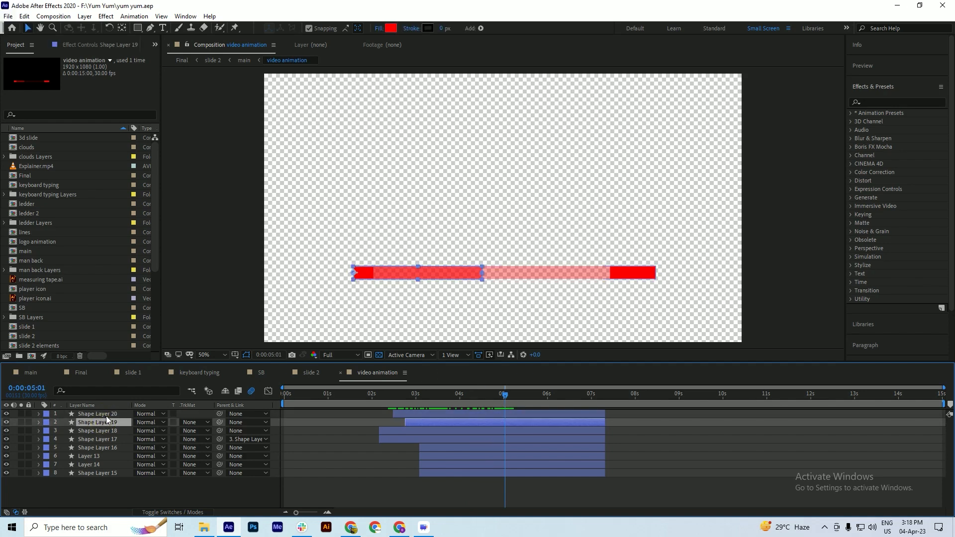
pyautogui.keyDown('shift'); pyautogui.click(107, 413); pyautogui.keyUp('shift')
pyautogui.moveTo(102, 414); pyautogui.dragTo(100, 479)
# Step: Move Shape Layer 18 and Shape Layer 16 beneath all other layers so they sit behind the player icons, and preview the animation
pyautogui.click(111, 416)
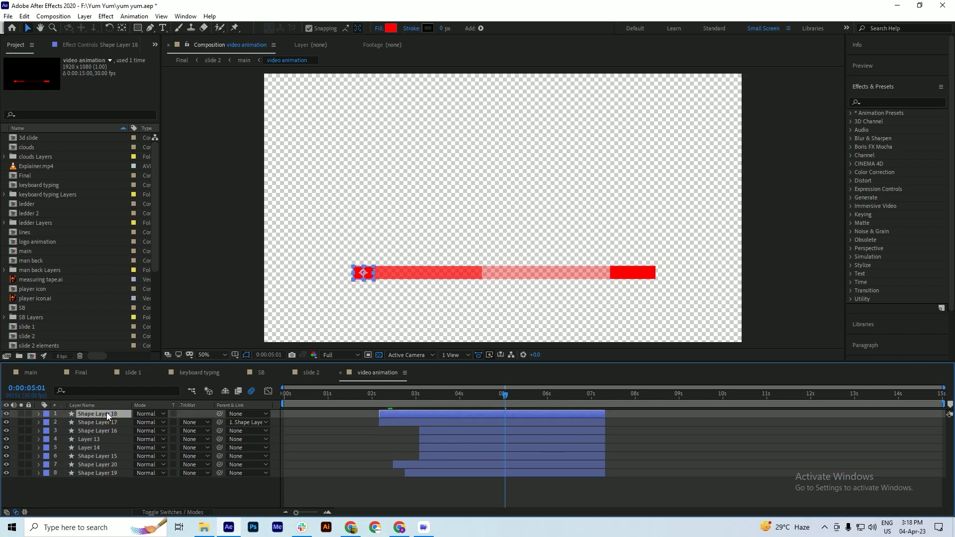
pyautogui.moveTo(107, 413); pyautogui.dragTo(103, 480)
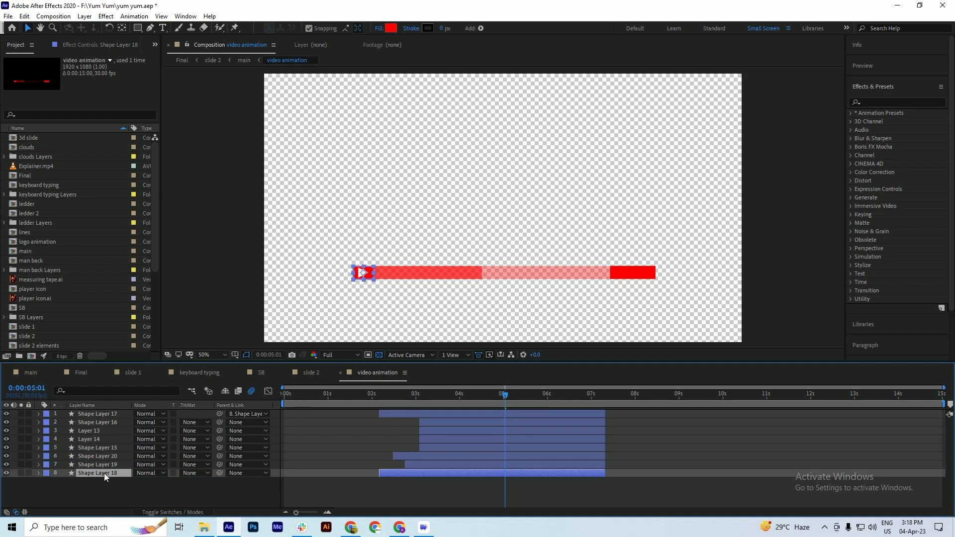
pyautogui.click(99, 414)
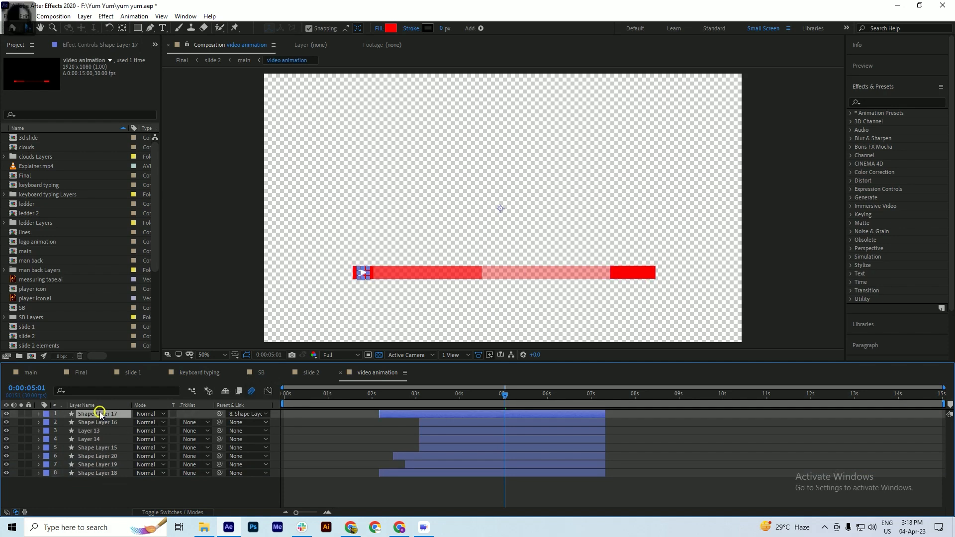
pyautogui.click(6, 414)
pyautogui.click(7, 414)
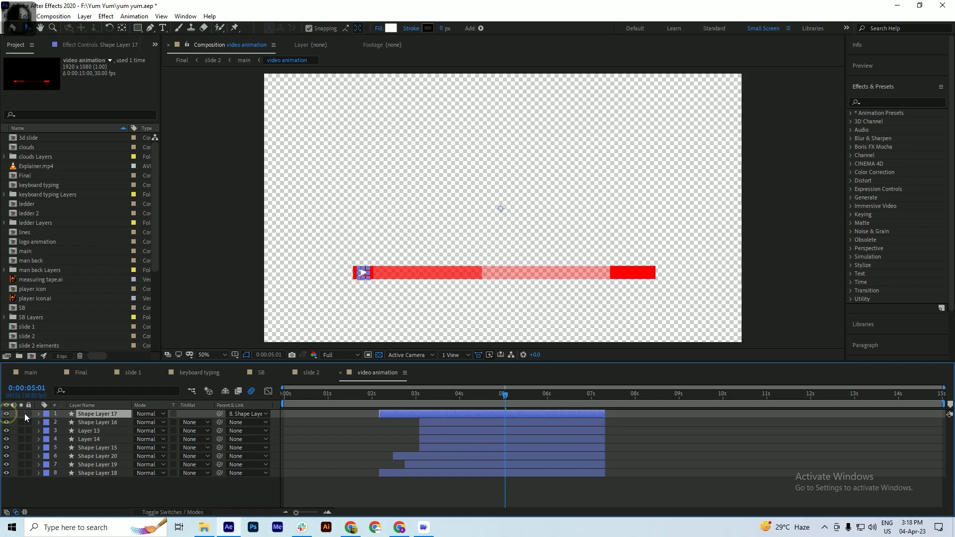
pyautogui.click(99, 422)
pyautogui.moveTo(101, 422); pyautogui.dragTo(97, 492)
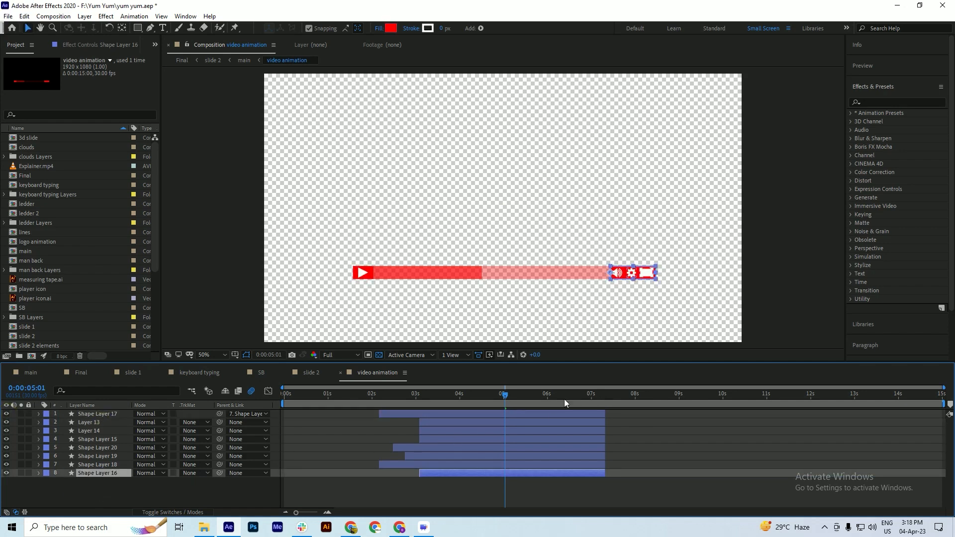
pyautogui.moveTo(555, 402); pyautogui.dragTo(414, 419)
pyautogui.press('space')
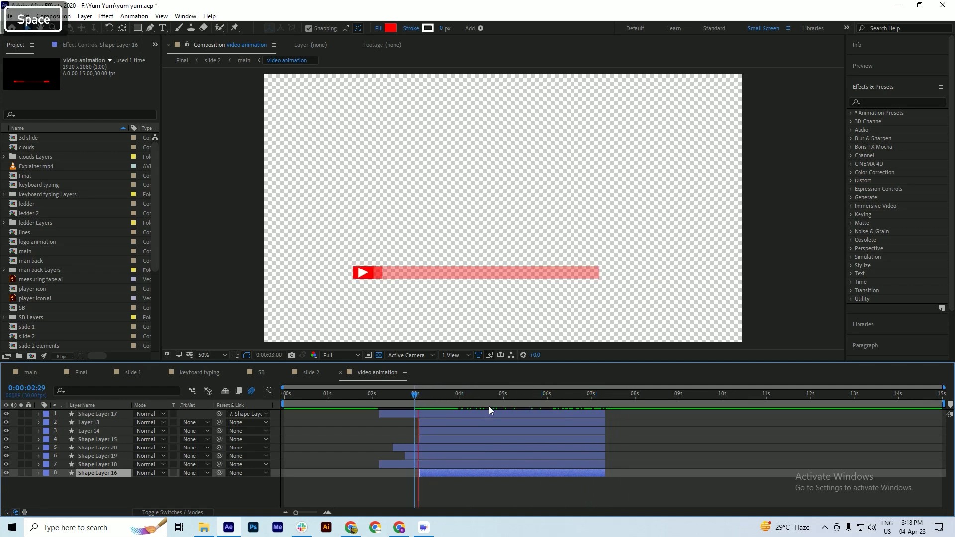
# Step: Add a shape layer with a white rectangle directly above the player bar, matching its width, save the project and collapse the layer
pyautogui.rightClick(53, 492)
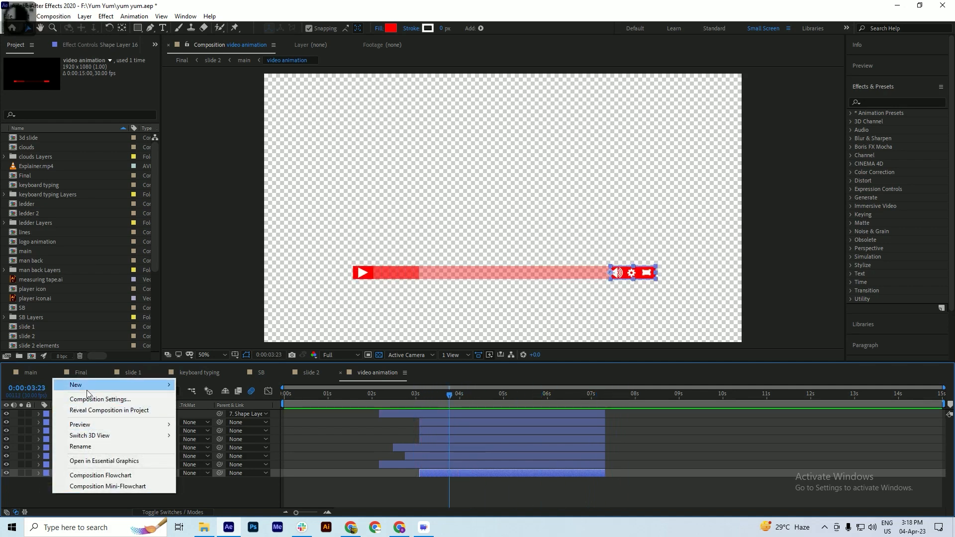
pyautogui.moveTo(100, 385)
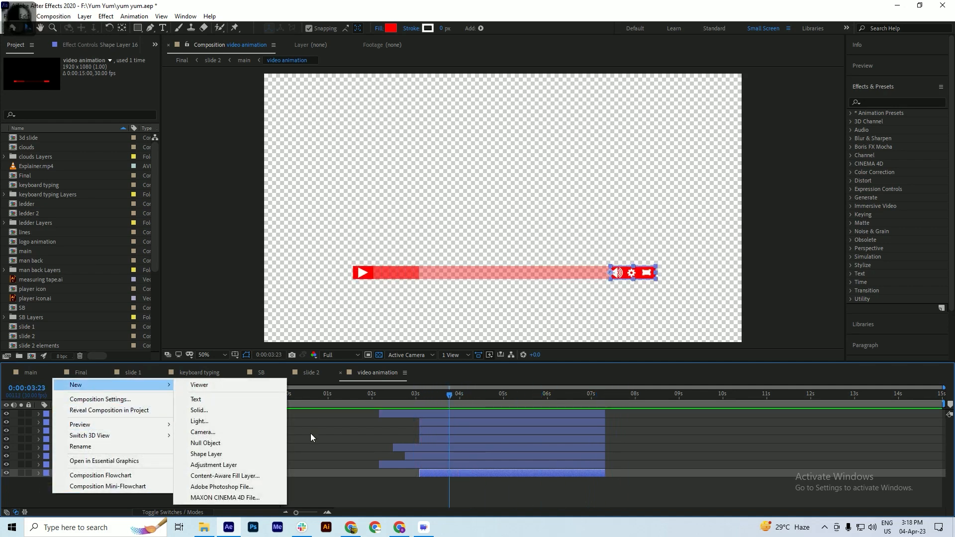
pyautogui.click(206, 454)
pyautogui.press('q')
pyautogui.moveTo(353, 266)
pyautogui.mouseDown()
pyautogui.moveTo(647, 204)
pyautogui.moveTo(675, 184)
pyautogui.moveTo(659, 160)
pyautogui.moveTo(655, 105)
pyautogui.mouseUp()
pyautogui.hotkey('ctrl', 's')
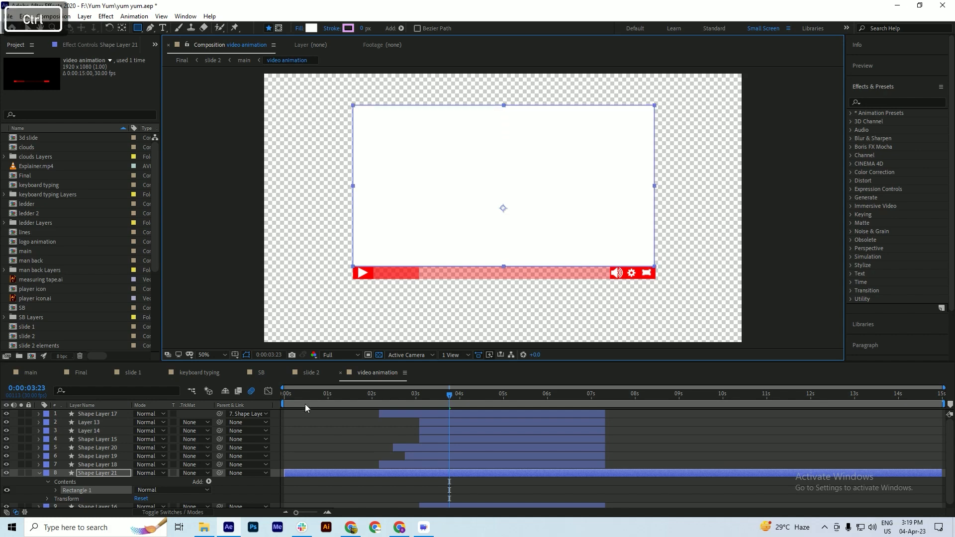
pyautogui.click(39, 473)
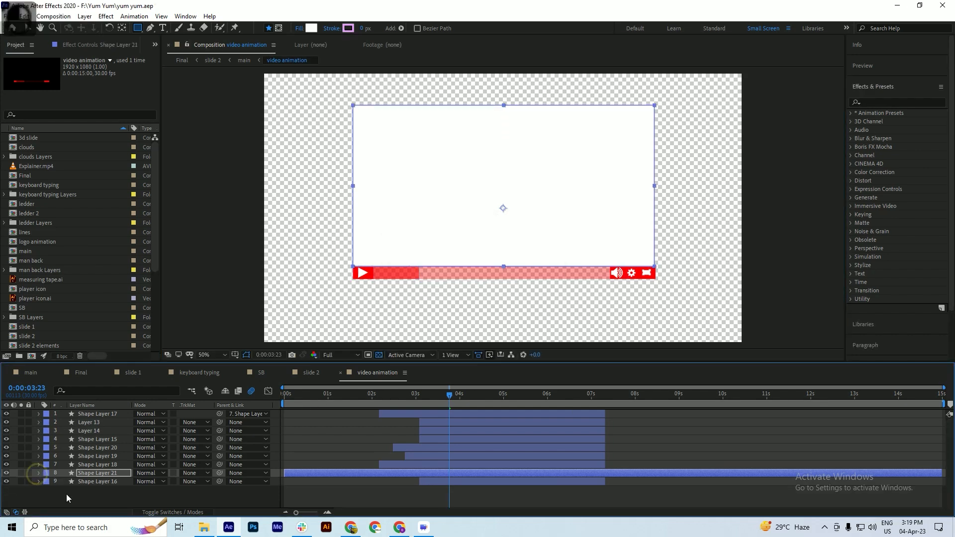
# Step: Turn off the transparency grid and examine how the white rectangle's edges line up with the player bar at both ends
pyautogui.click(66, 495)
pyautogui.scroll(4, 361, 287)
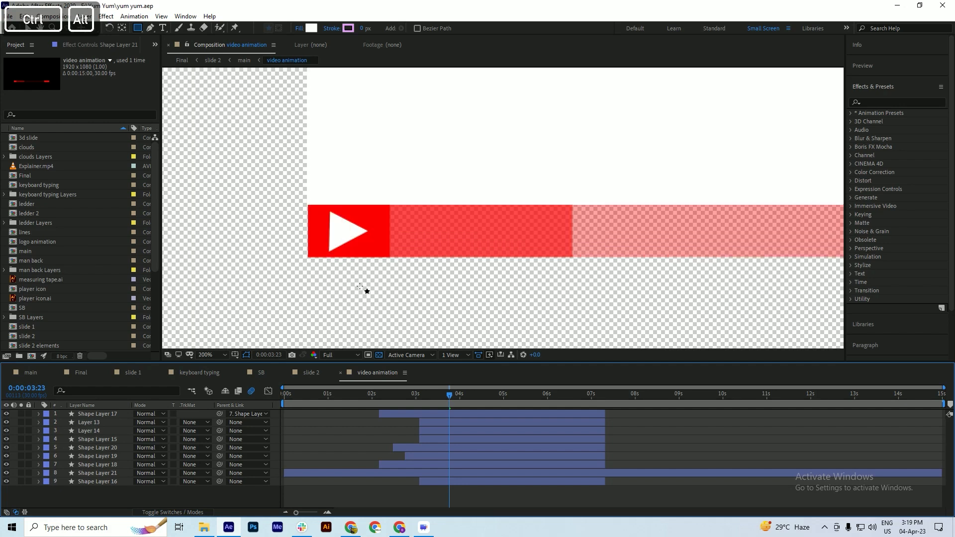
pyautogui.scroll(-4, 307, 265)
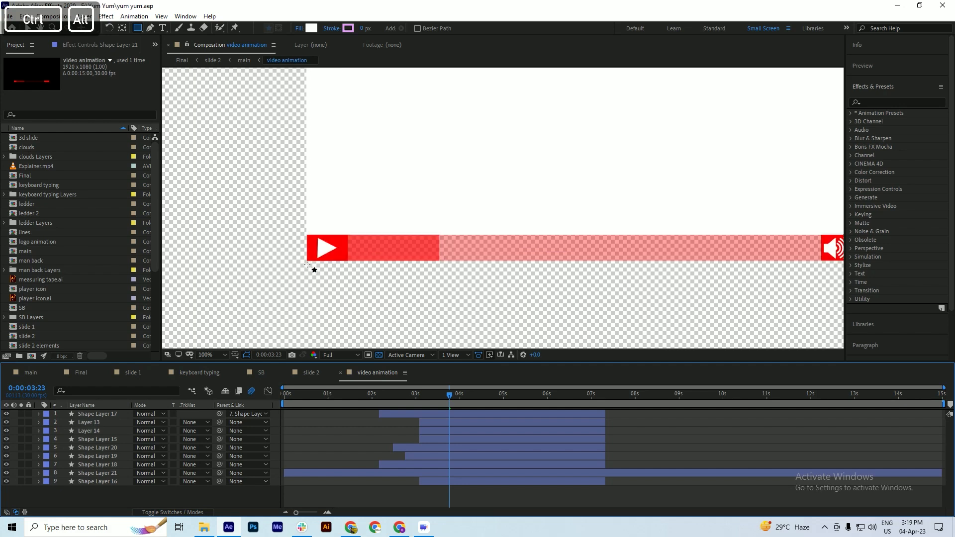
pyautogui.click(379, 355)
pyautogui.scroll(4, 318, 263)
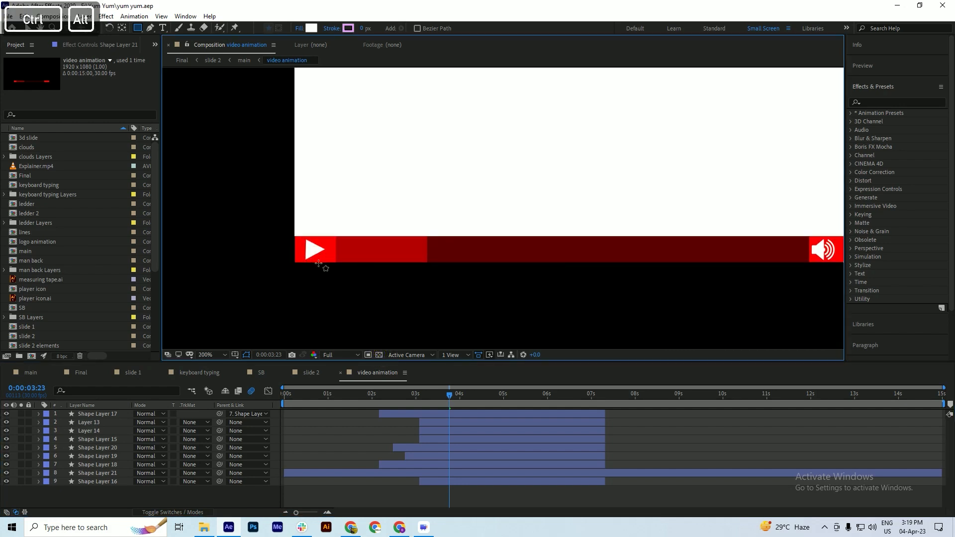
pyautogui.scroll(-4, 292, 238)
pyautogui.scroll(6, 582, 244)
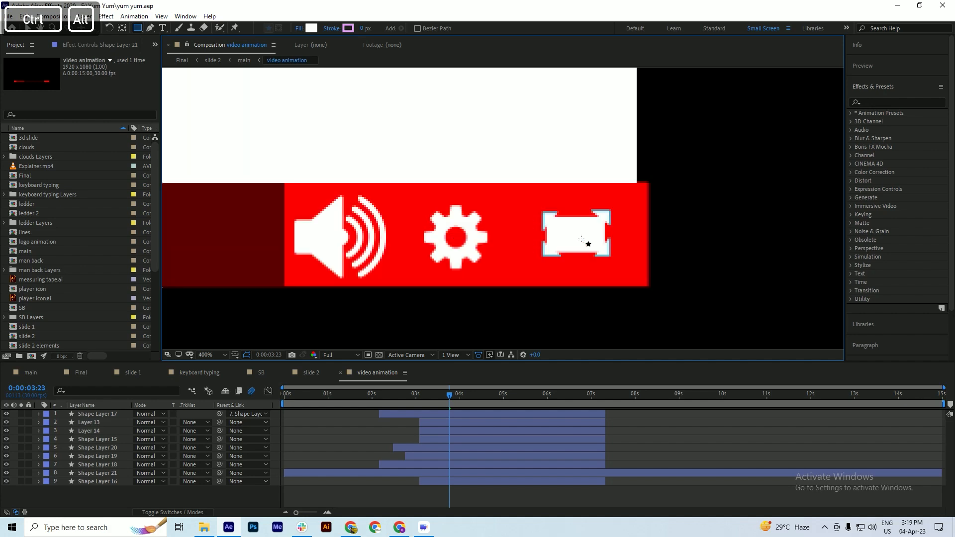
pyautogui.scroll(-4, 584, 246)
pyautogui.scroll(-2, 585, 248)
# Step: Switch to the Selection tool, check the white rectangle's fit above the player bar, and save the project
pyautogui.press('v')
pyautogui.click(448, 207)
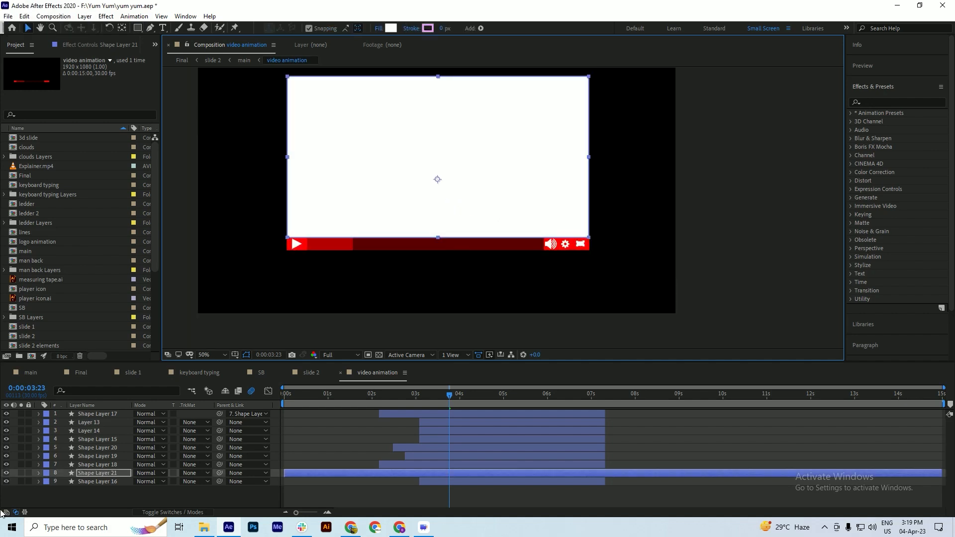
pyautogui.click(72, 495)
pyautogui.scroll(-2, 357, 303)
pyautogui.scroll(-1, 354, 248)
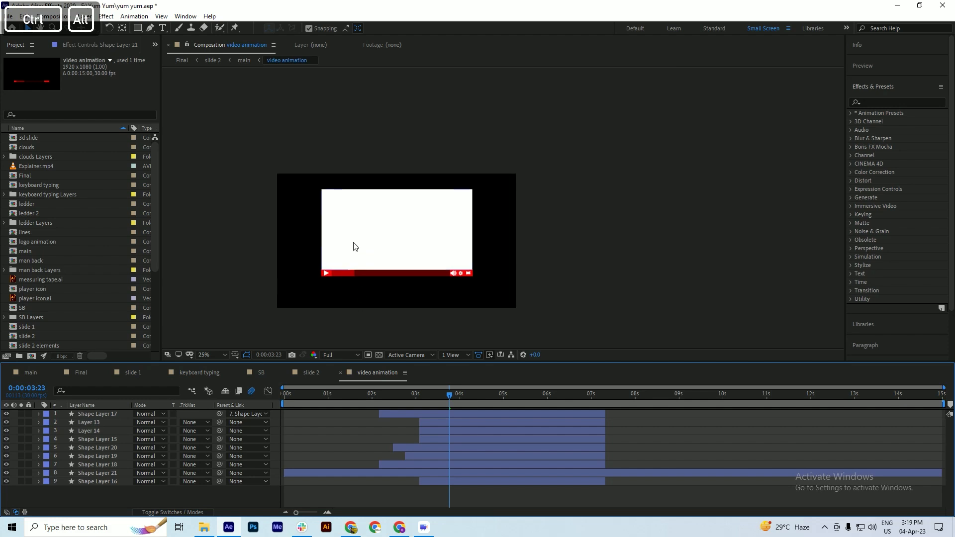
pyautogui.scroll(2, 353, 248)
pyautogui.hotkey('ctrl', 's')
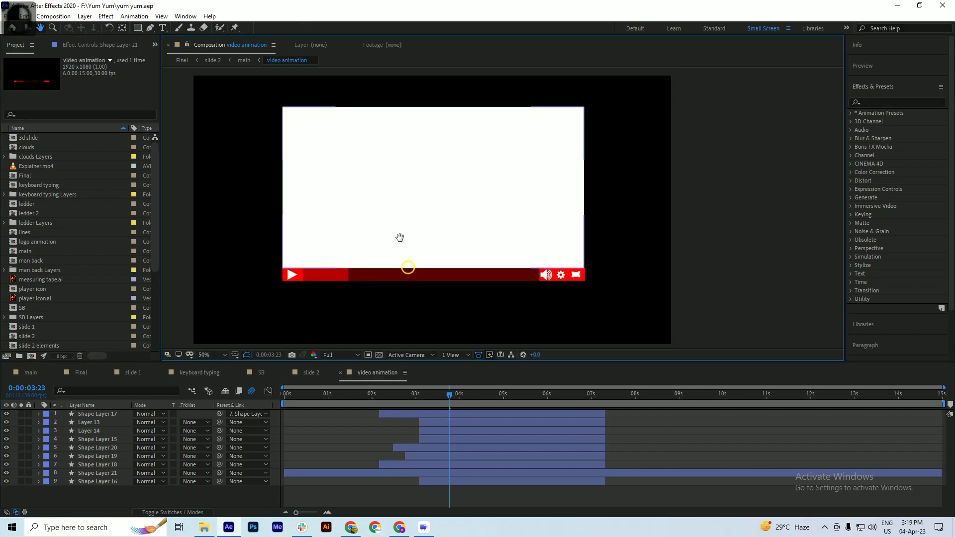
pyautogui.moveTo(401, 259); pyautogui.dragTo(391, 238)
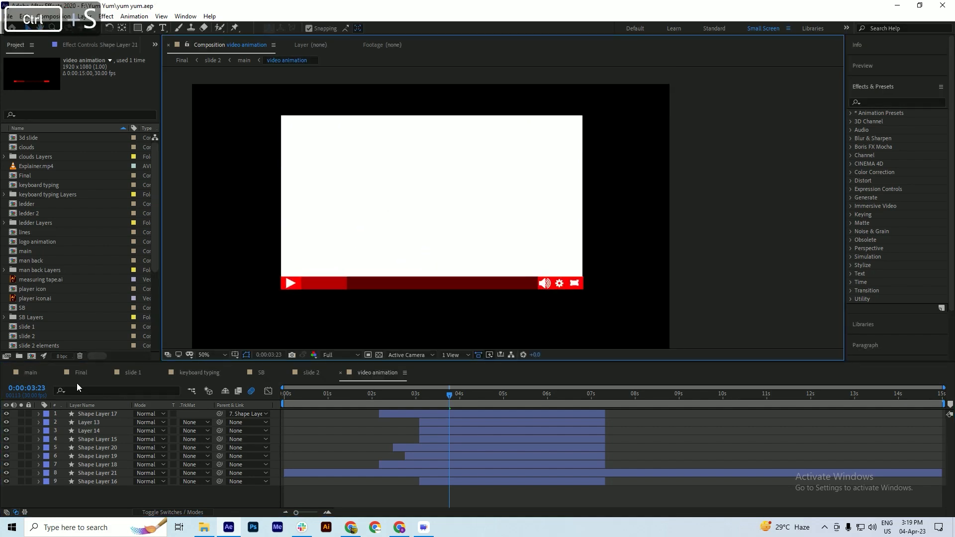
# Step: Hide the video animation layer in the main composition and reopen the video animation composition
pyautogui.click(27, 374)
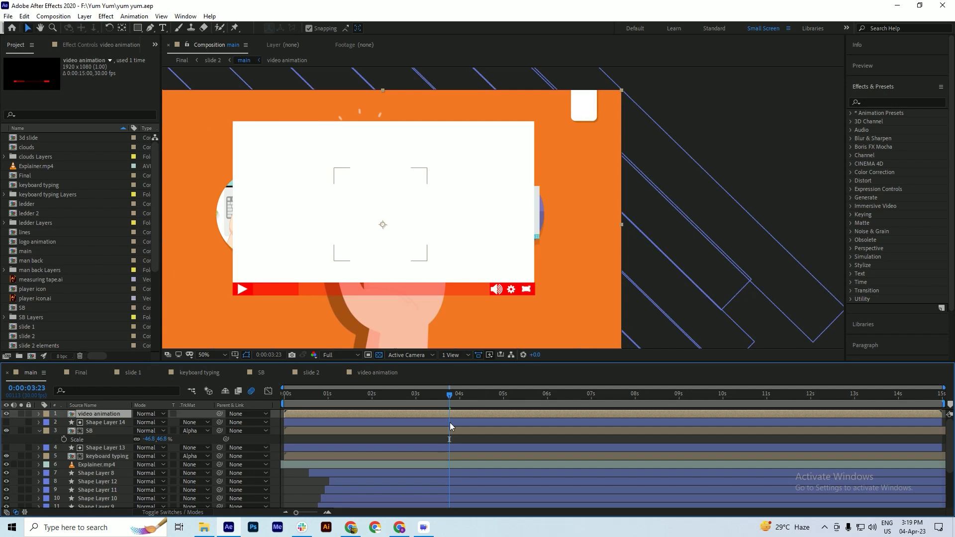
pyautogui.click(6, 414)
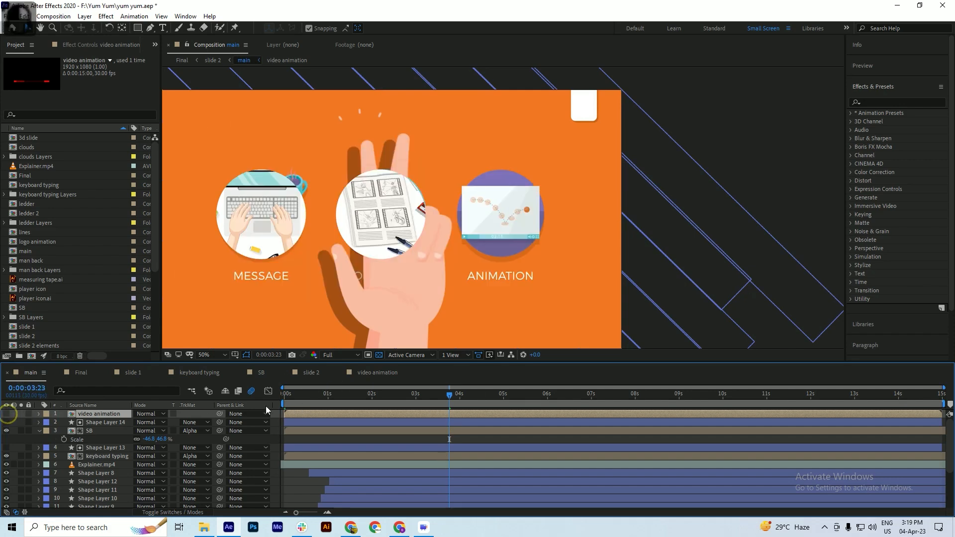
pyautogui.moveTo(382, 404)
pyautogui.mouseDown()
pyautogui.moveTo(334, 413)
pyautogui.moveTo(406, 422)
pyautogui.moveTo(342, 430)
pyautogui.moveTo(376, 431)
pyautogui.mouseUp()
pyautogui.click(317, 414)
pyautogui.doubleClick(317, 414)
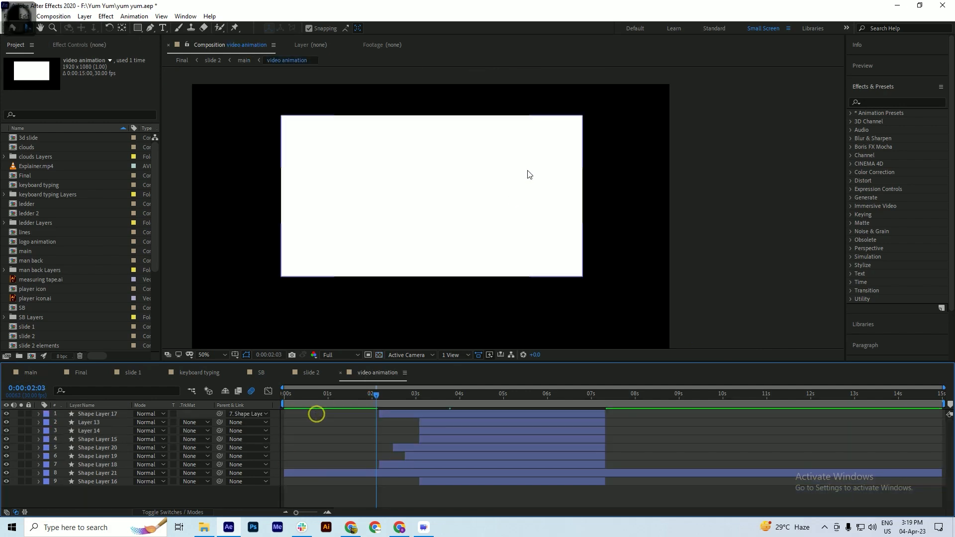
# Step: Shift all layers earlier together so the player bar animation begins at the start of the composition, and preview it
pyautogui.moveTo(309, 396); pyautogui.dragTo(268, 401)
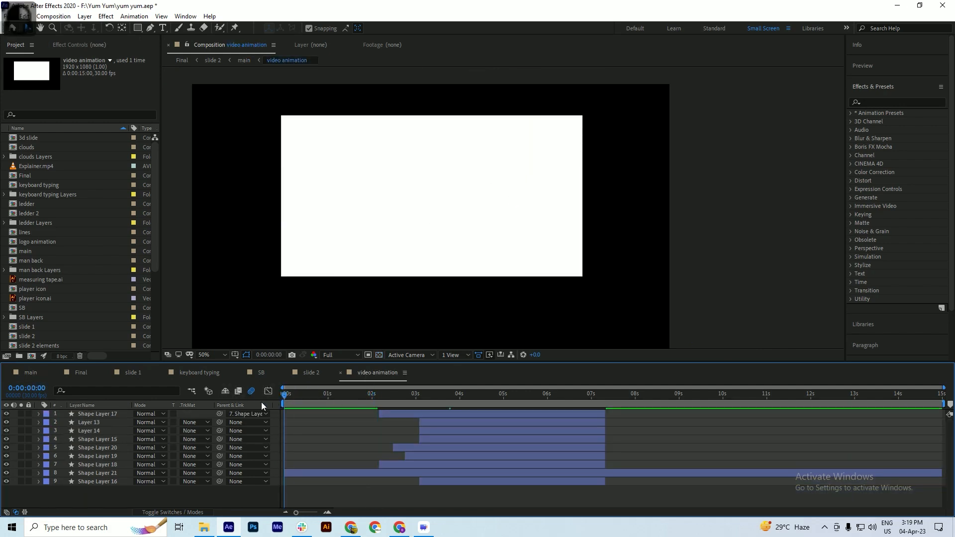
pyautogui.press('space')
pyautogui.press('space')
pyautogui.click(418, 416)
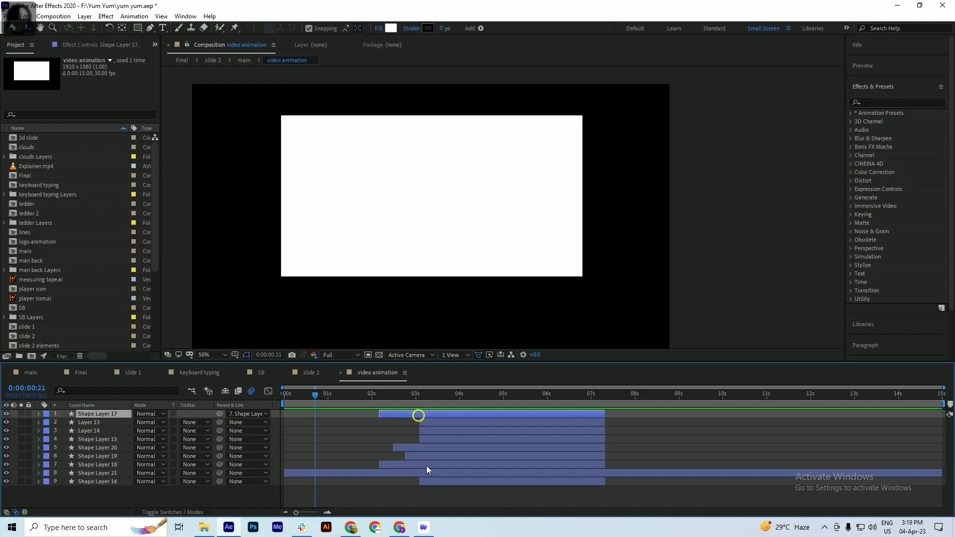
pyautogui.keyDown('shift'); pyautogui.click(437, 483); pyautogui.keyUp('shift')
pyautogui.moveTo(464, 463); pyautogui.dragTo(365, 463)
pyautogui.moveTo(304, 395); pyautogui.dragTo(230, 405)
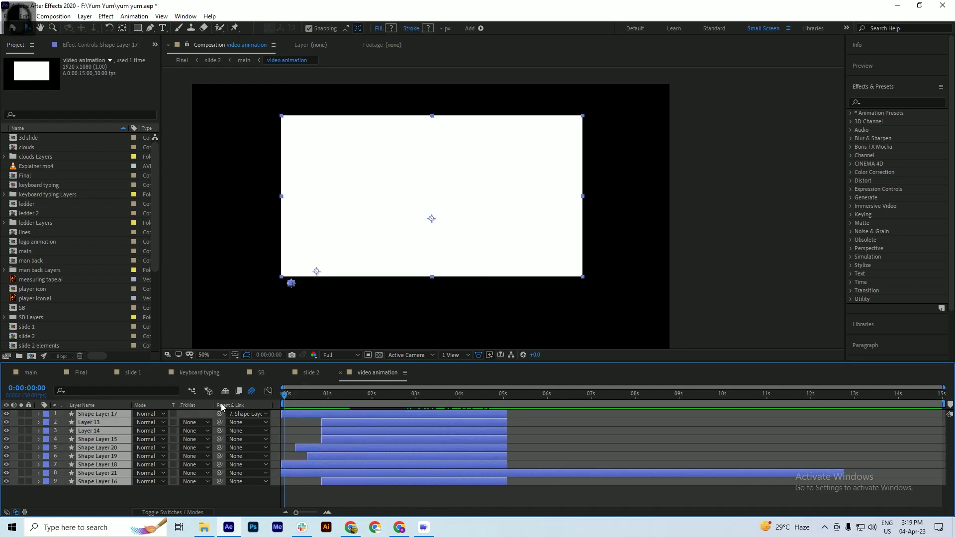
pyautogui.press('space')
pyautogui.press('space')
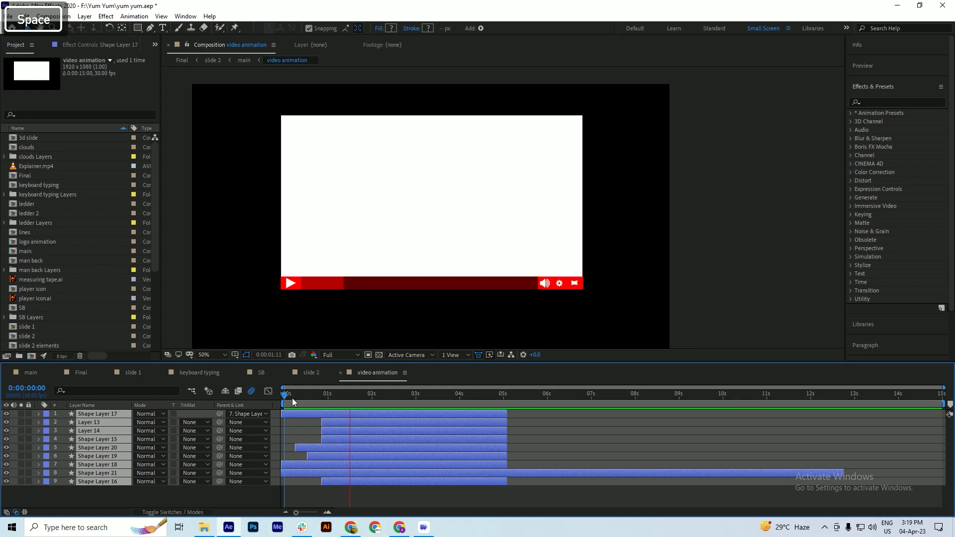
pyautogui.click(292, 398)
pyautogui.hotkey('ctrl', 'shift', 'a')
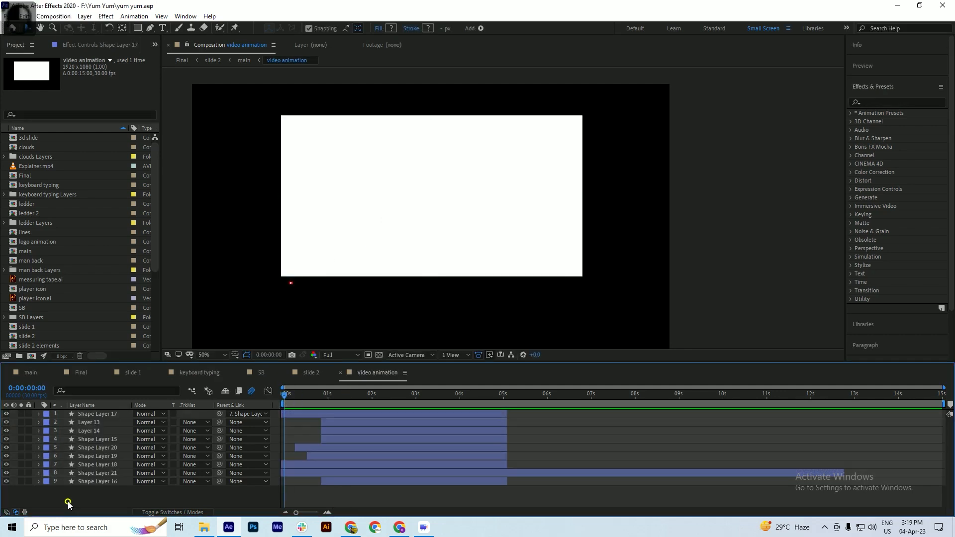
# Step: Move the anchor point of Shape Layer 21 to the middle of the white rectangle's bottom edge and save the project
pyautogui.click(91, 482)
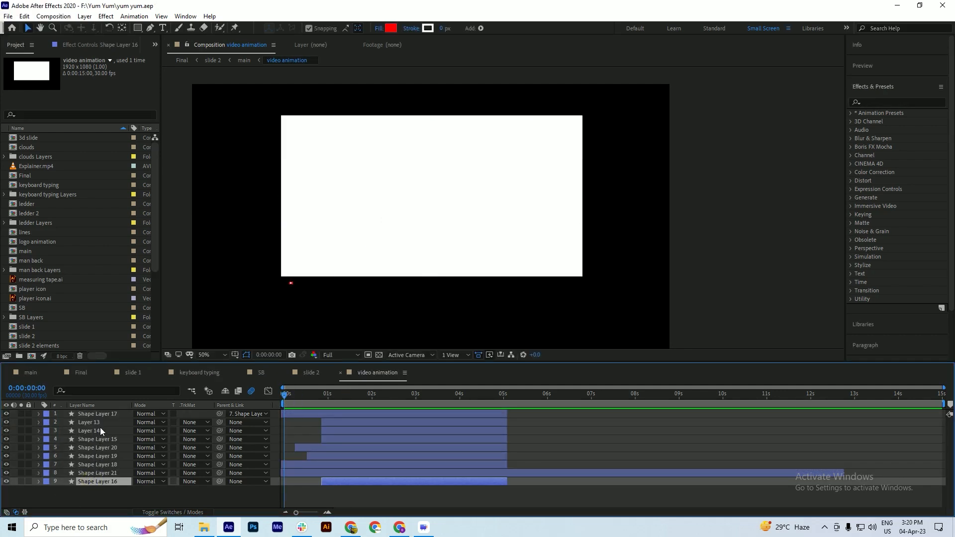
pyautogui.click(313, 413)
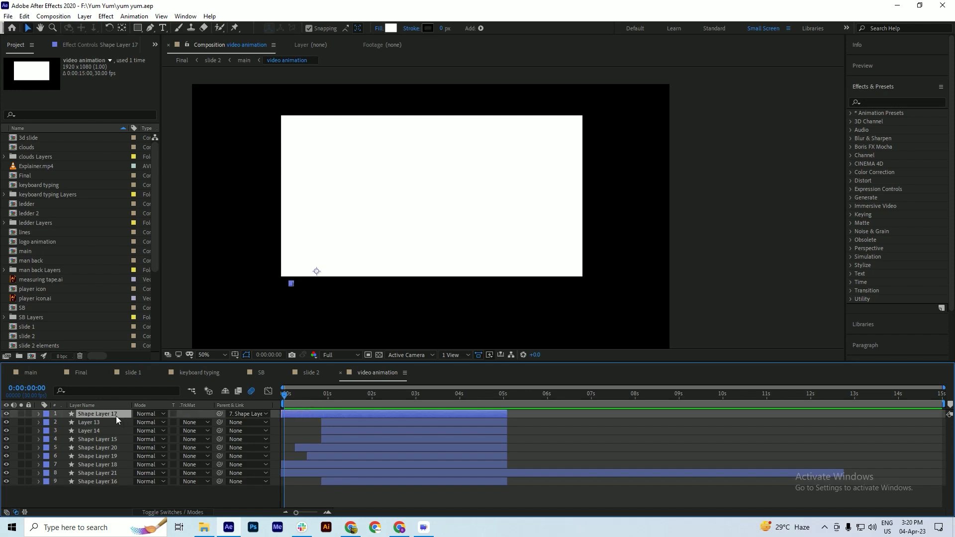
pyautogui.click(293, 473)
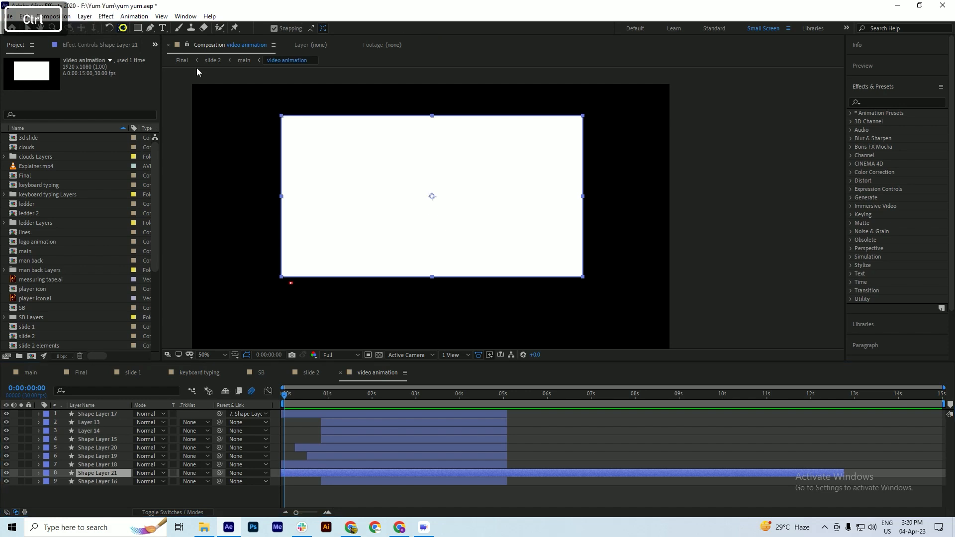
pyautogui.hotkey('ctrl', 's')
pyautogui.moveTo(431, 196); pyautogui.dragTo(433, 277)
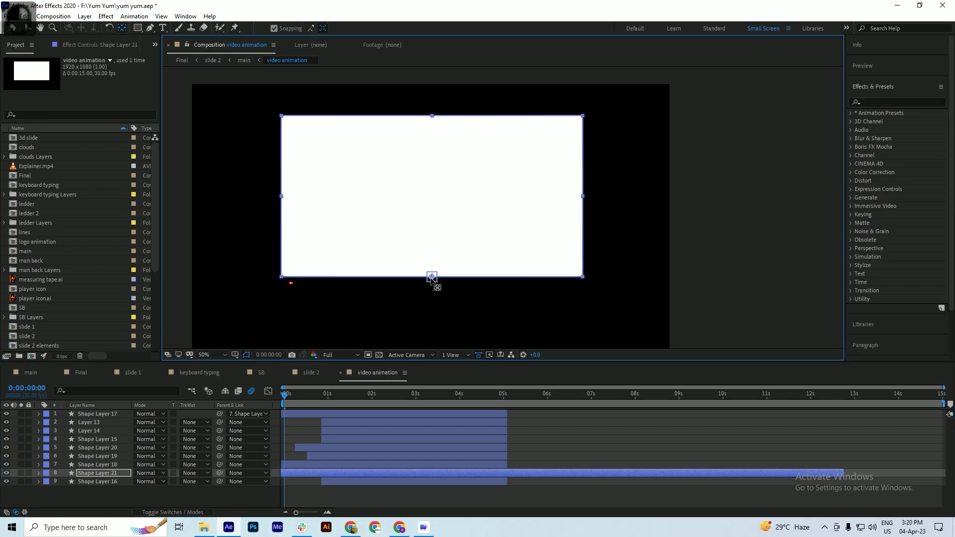
pyautogui.hotkey('ctrl', 's')
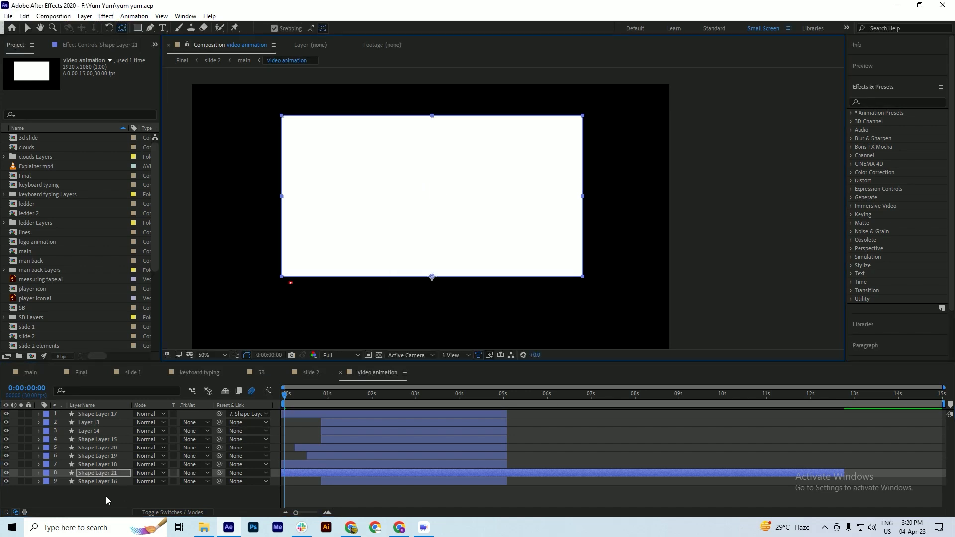
# Step: Add Scale keyframes of 100% to Shape Layer 21 at 0:00:00:00 and 0:00:00:16, saving the project
pyautogui.press('s')
pyautogui.click(63, 482)
pyautogui.hotkey('ctrl', 's')
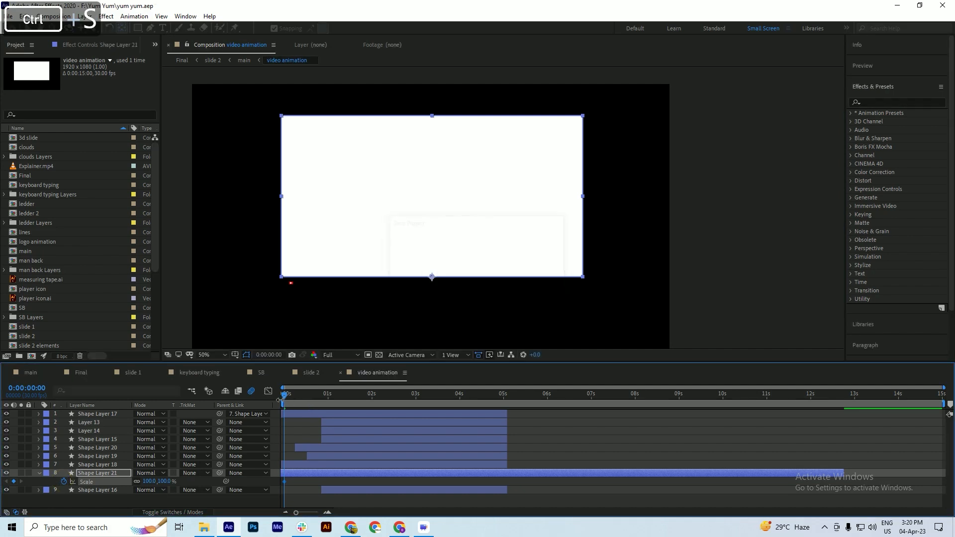
pyautogui.moveTo(286, 398); pyautogui.dragTo(308, 402)
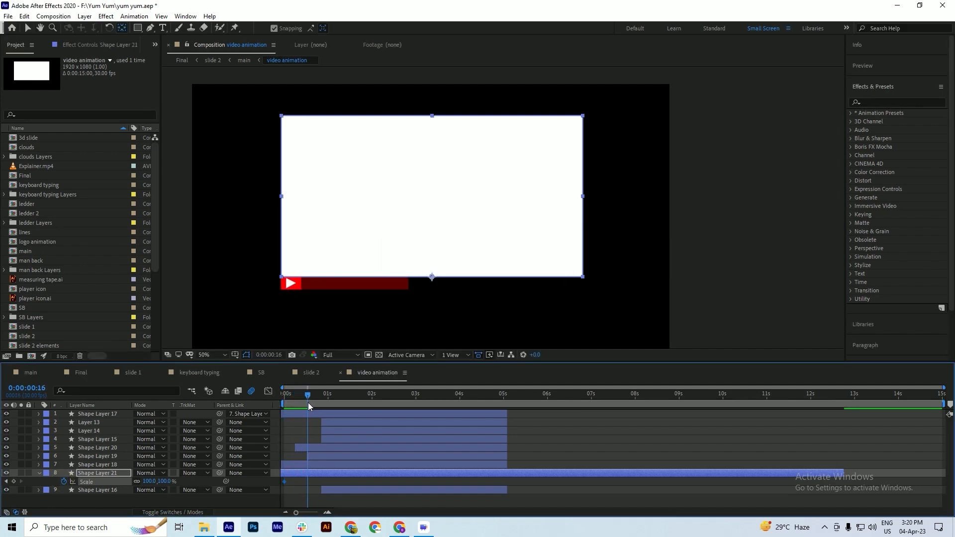
pyautogui.click(13, 482)
# Step: Unlink the Scale proportions and set the vertical scale to 0% at the first keyframe, then save and preview the animation
pyautogui.click(6, 481)
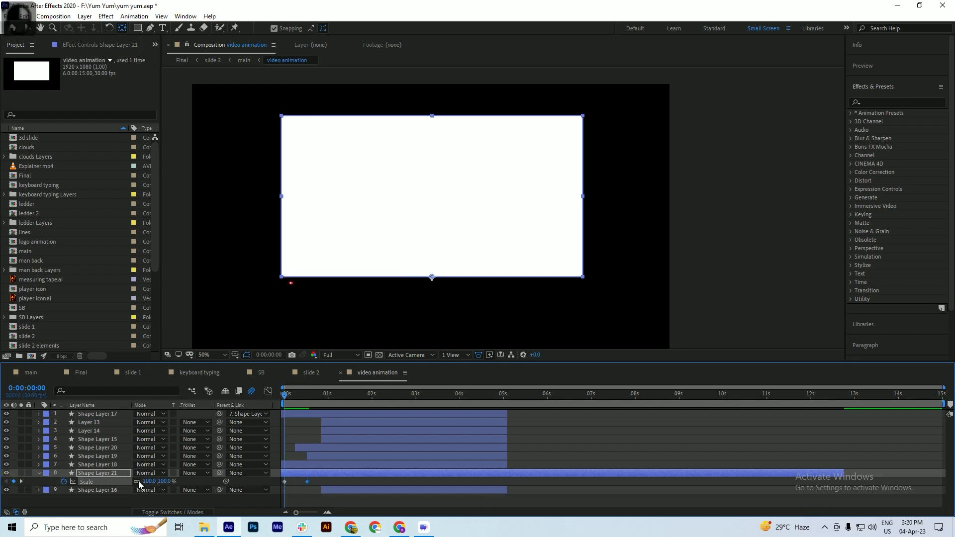
pyautogui.moveTo(164, 482); pyautogui.dragTo(158, 490)
pyautogui.click(160, 482)
pyautogui.write('0')
pyautogui.press('Return')
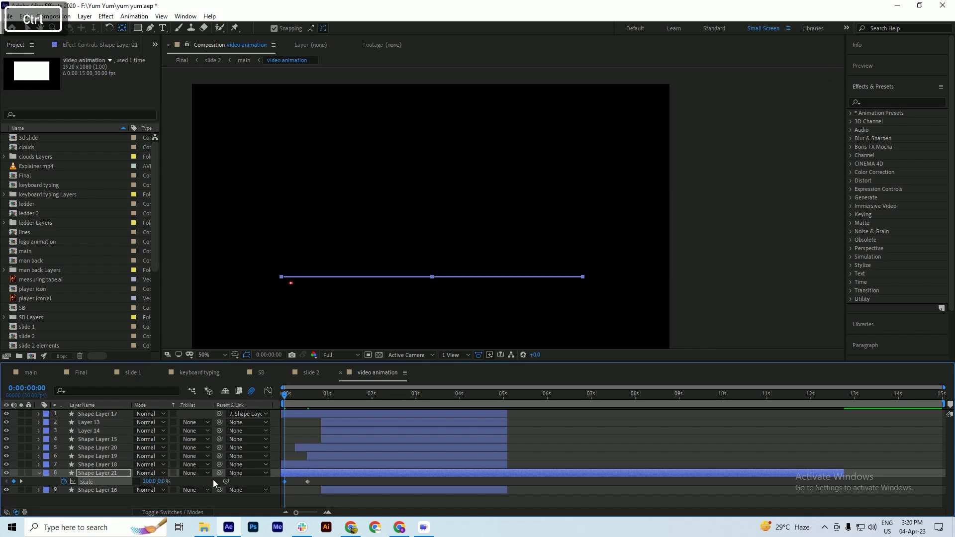
pyautogui.hotkey('ctrl', 's')
pyautogui.press('space')
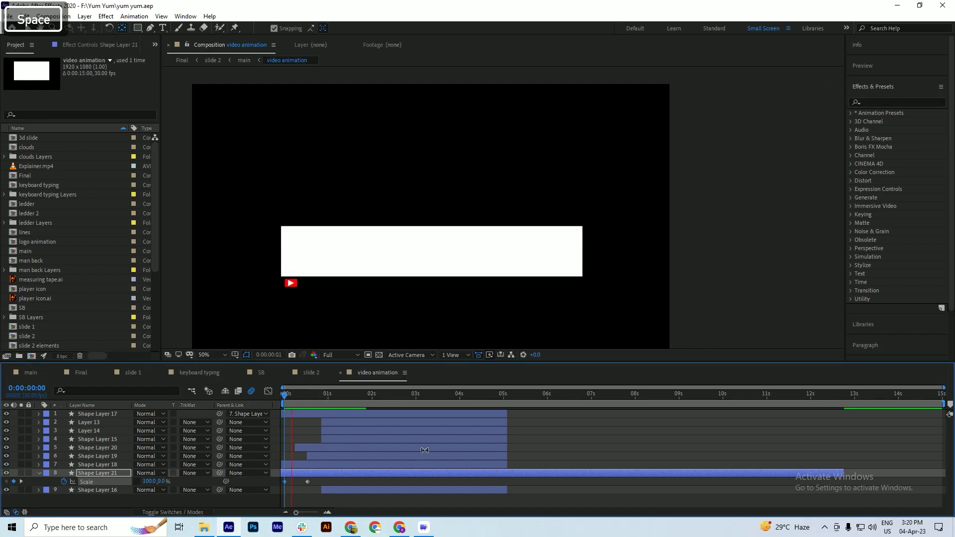
pyautogui.click(303, 401)
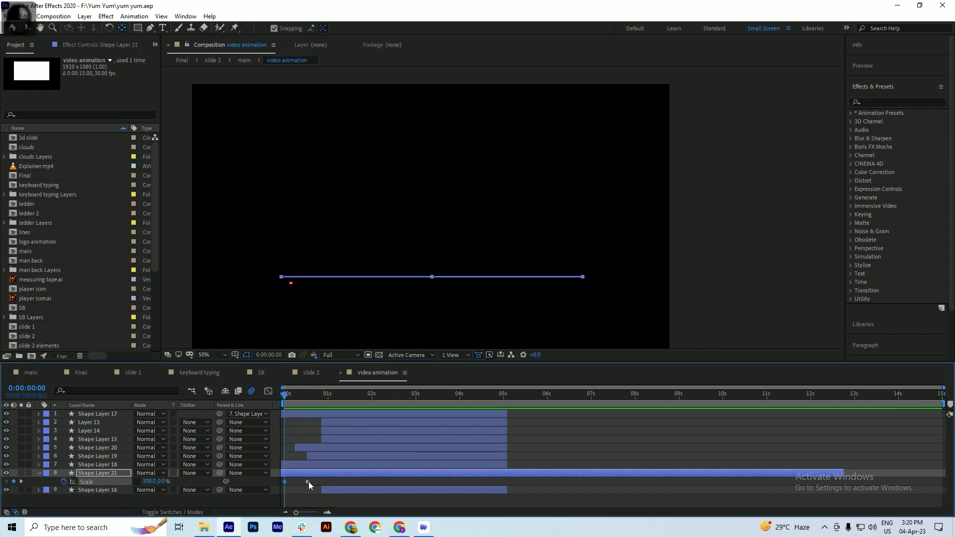
# Step: Apply Easy Ease to both Scale keyframes of Shape Layer 21, preview the animation, collapse the layer and save the project
pyautogui.moveTo(317, 481); pyautogui.dragTo(266, 490)
pyautogui.press('F9')
pyautogui.moveTo(321, 394); pyautogui.dragTo(286, 393)
pyautogui.press('space')
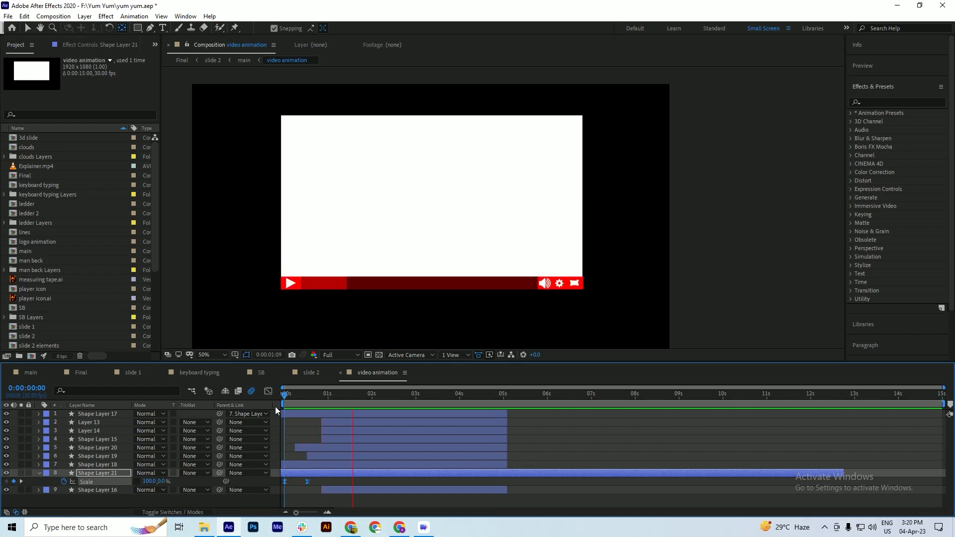
pyautogui.click(287, 396)
pyautogui.press('space')
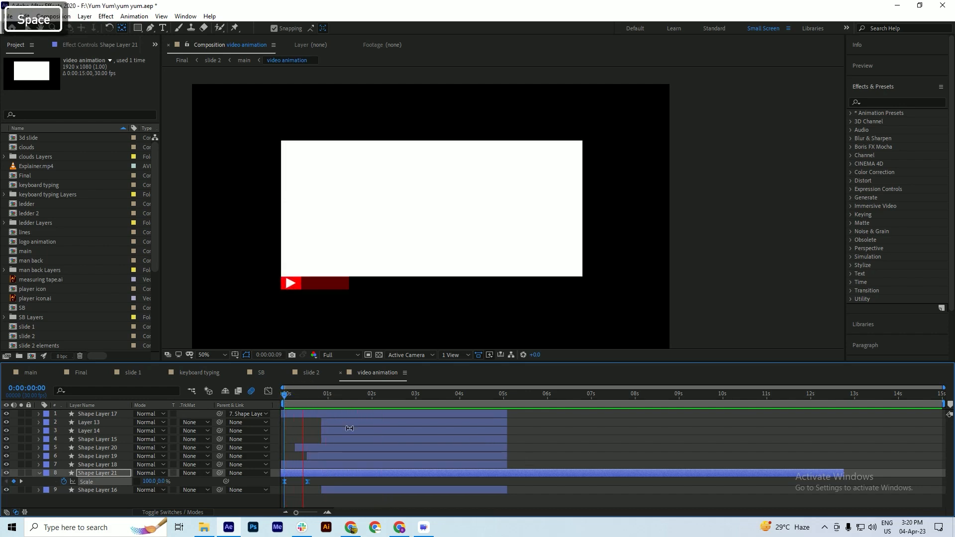
pyautogui.press('u')
pyautogui.hotkey('ctrl', 's')
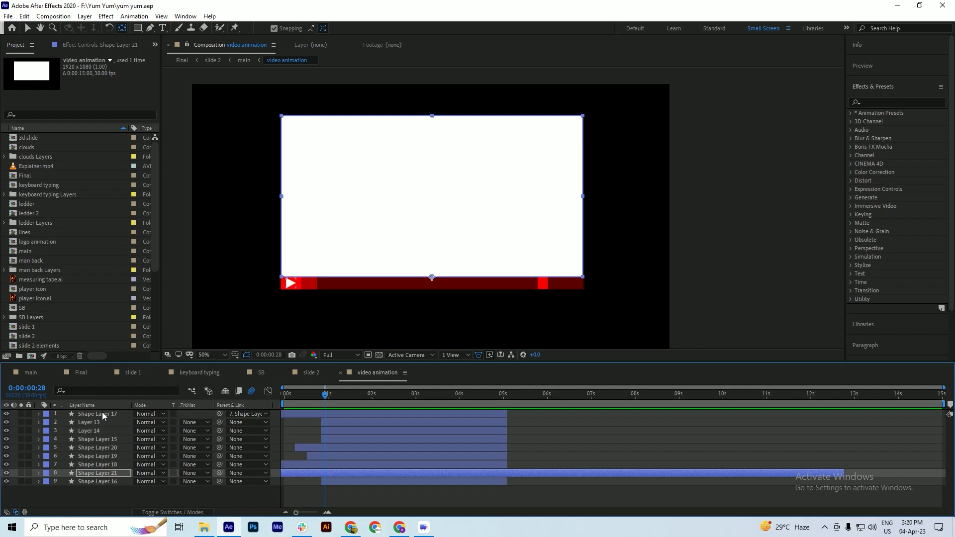
# Step: Create a new empty shape layer, move it above all other layers in the stack and save the project
pyautogui.rightClick(76, 504)
pyautogui.moveTo(120, 400)
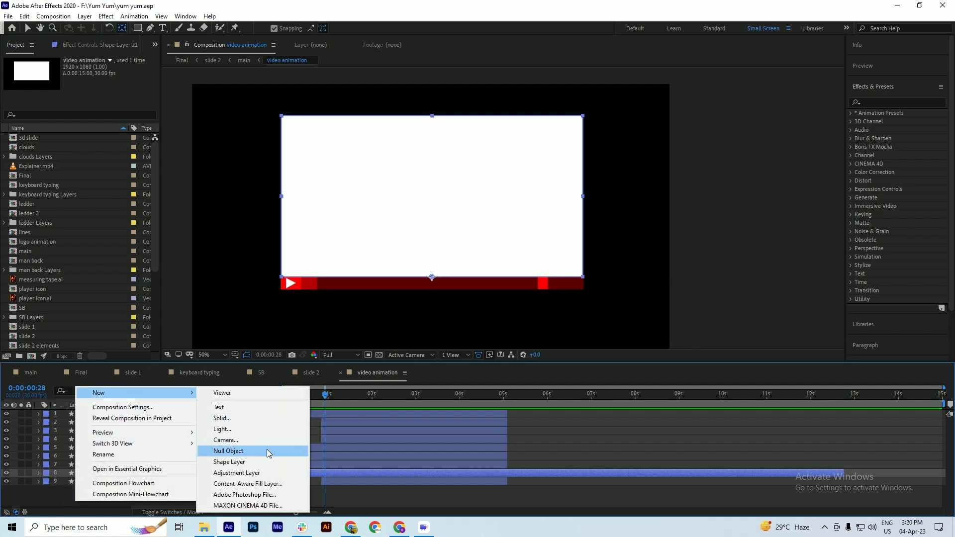
pyautogui.click(259, 462)
pyautogui.click(110, 474)
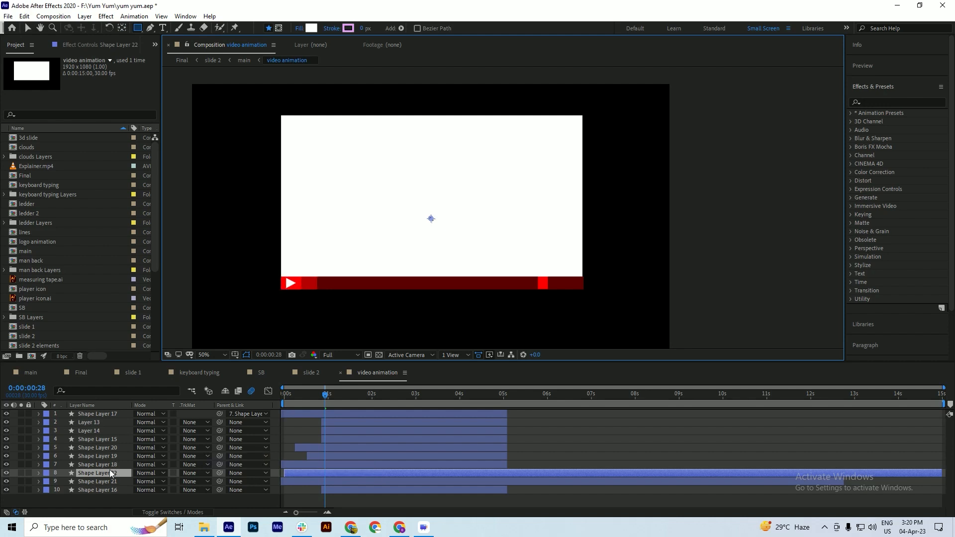
pyautogui.moveTo(109, 476); pyautogui.dragTo(112, 415)
pyautogui.hotkey('ctrl', 's')
# Step: Set the label color of all layers below Shape Layer 22 to Orange and select Shape Layer 22
pyautogui.click(95, 423)
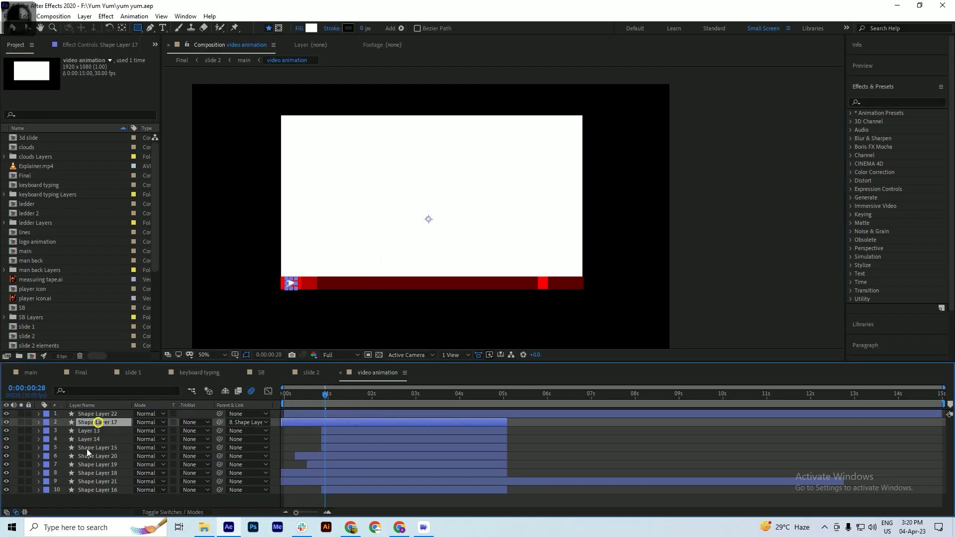
pyautogui.keyDown('shift'); pyautogui.click(86, 490); pyautogui.keyUp('shift')
pyautogui.click(46, 431)
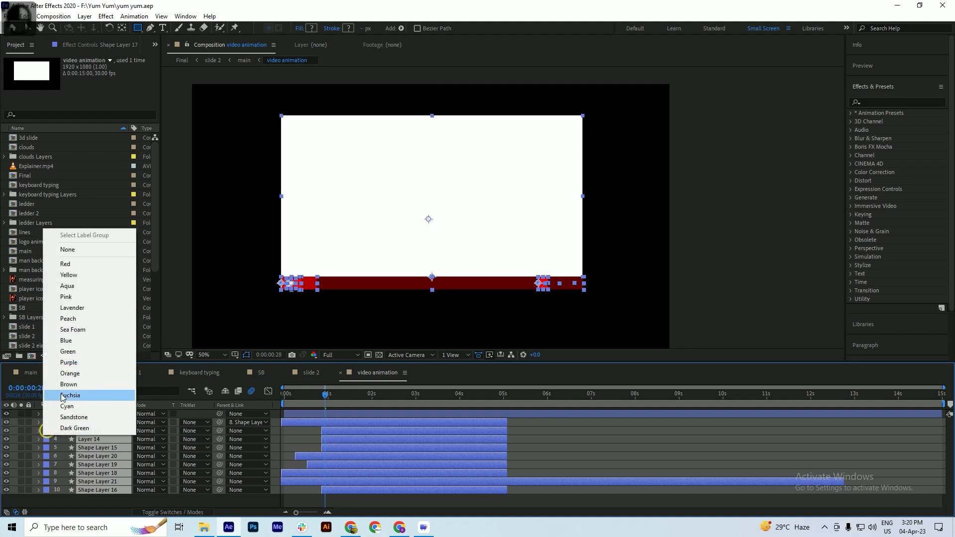
pyautogui.click(69, 376)
pyautogui.click(367, 413)
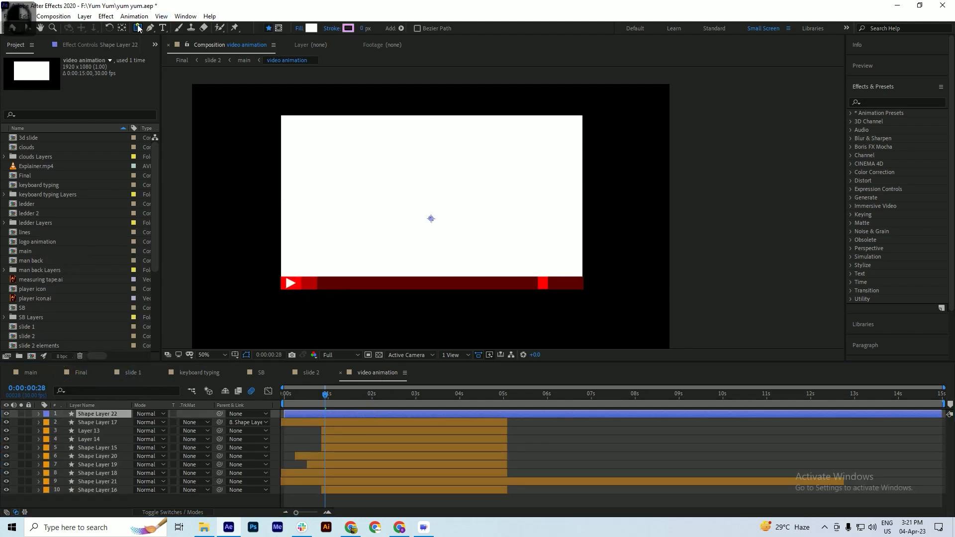
# Step: Draw a small white circle near the white screen's upper-left corner on Shape Layer 22 and save the project
pyautogui.moveTo(138, 28); pyautogui.dragTo(170, 50)
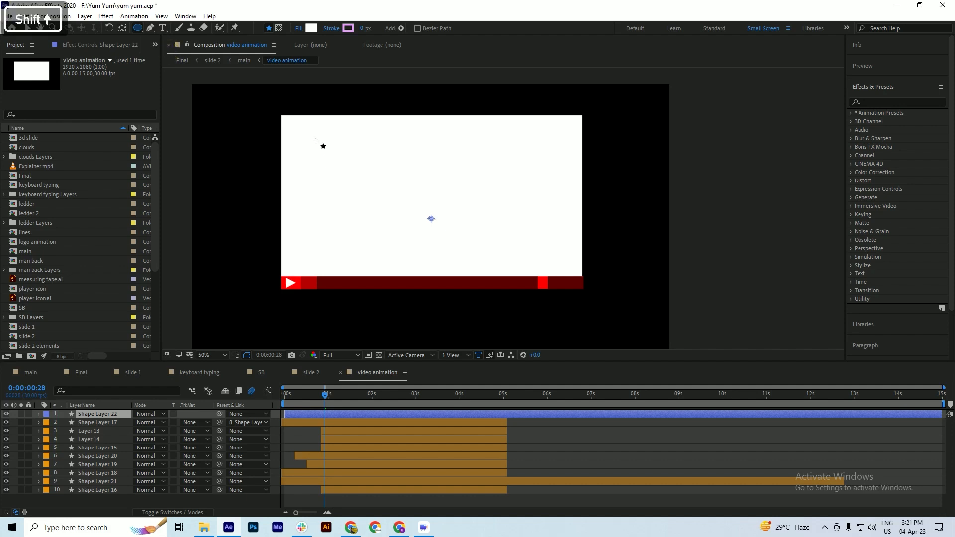
pyautogui.moveTo(313, 137); pyautogui.dragTo(332, 156)
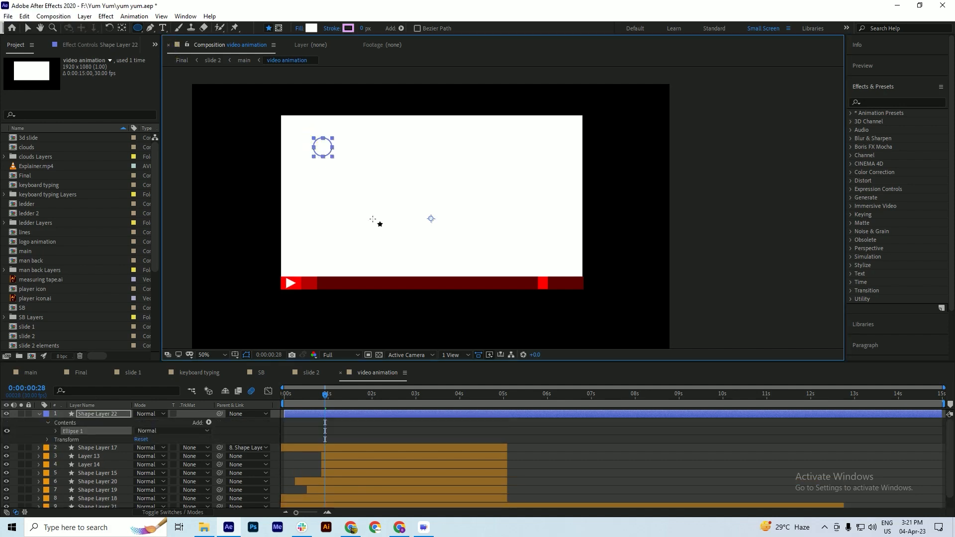
pyautogui.click(39, 414)
pyautogui.hotkey('ctrl', 's')
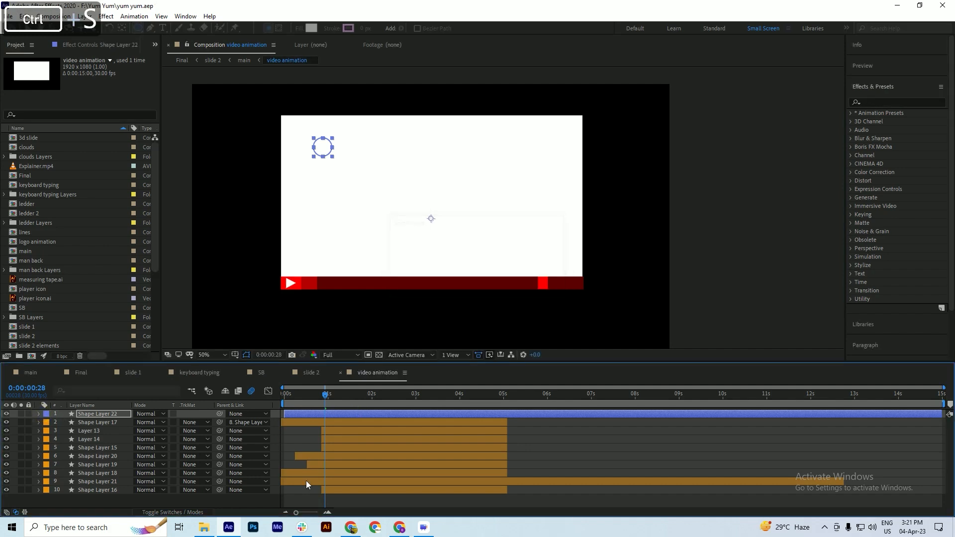
pyautogui.click(298, 493)
pyautogui.click(306, 415)
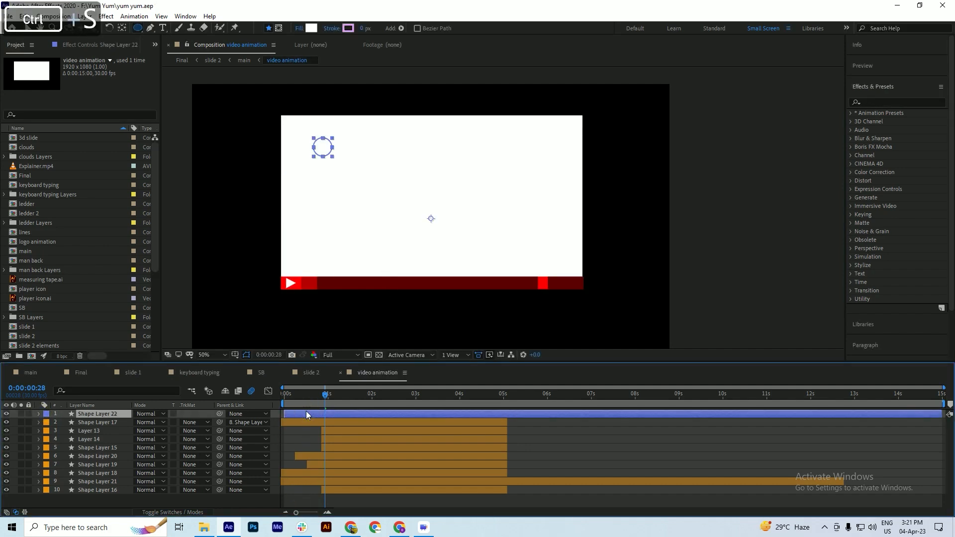
# Step: Open the Final composition, inspect the slide 2 layer at its start and undo the white circle on Shape Layer 22
pyautogui.click(81, 373)
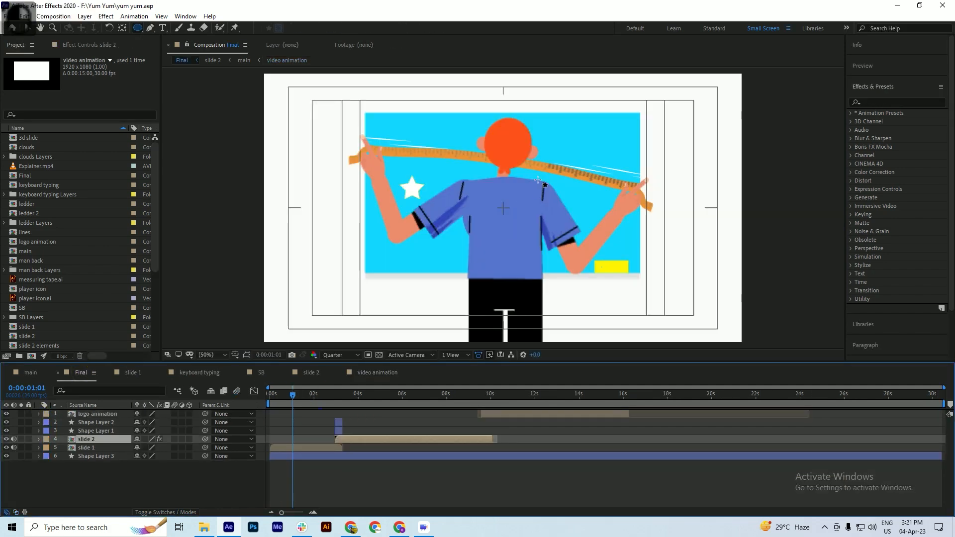
pyautogui.press('i')
pyautogui.press('u')
pyautogui.click(579, 134)
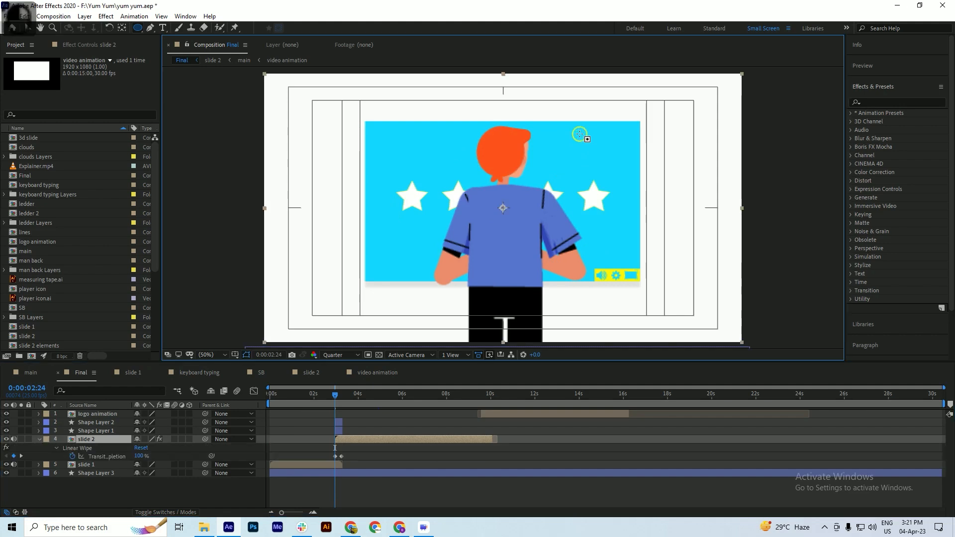
pyautogui.hotkey('ctrl', 'z')
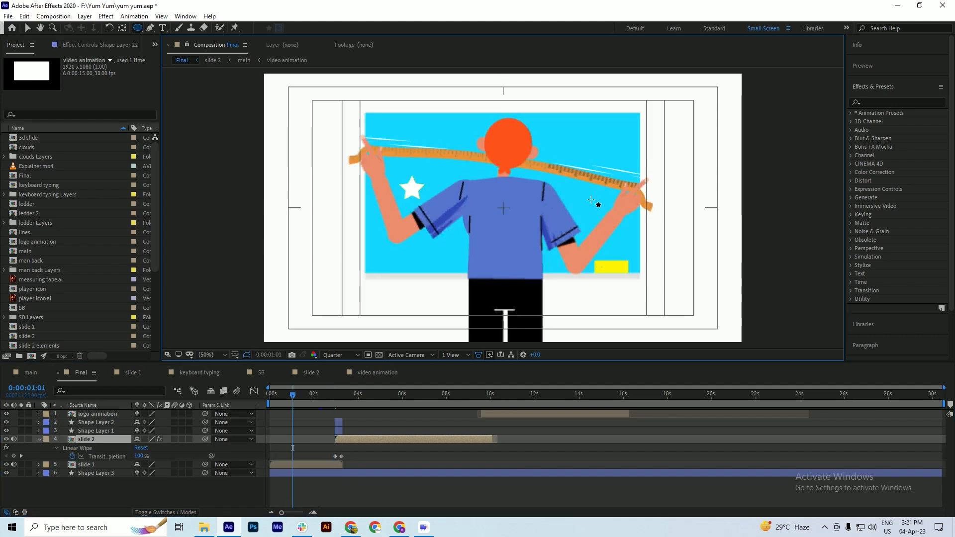
# Step: Copy the hex code 14D6FF from the Character settings' cyan text fill color
pyautogui.click(864, 86)
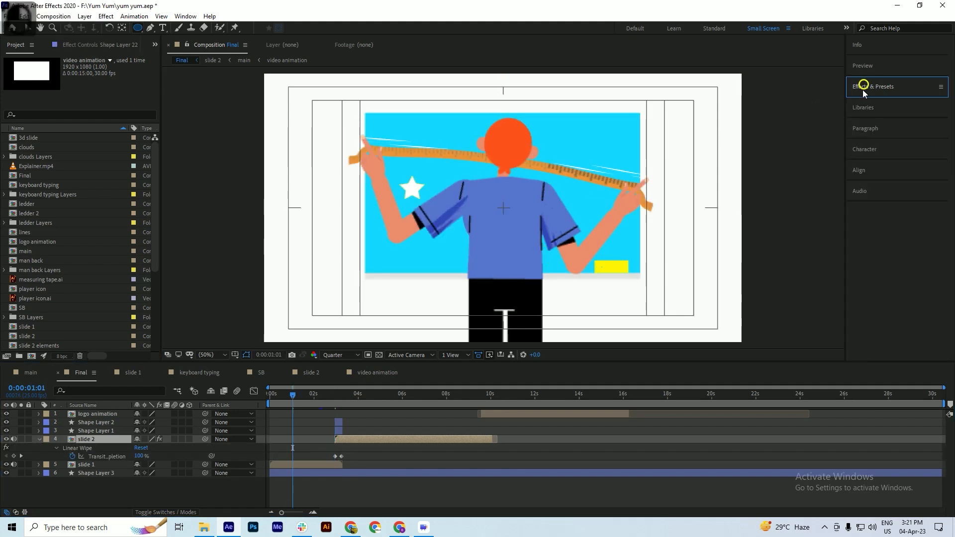
pyautogui.click(874, 151)
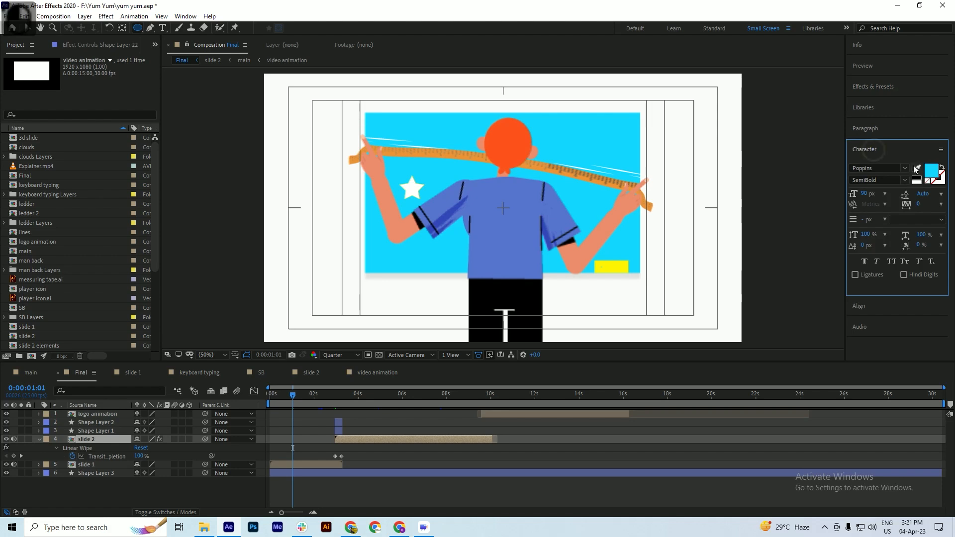
pyautogui.click(935, 175)
pyautogui.hotkey('ctrl', 'c')
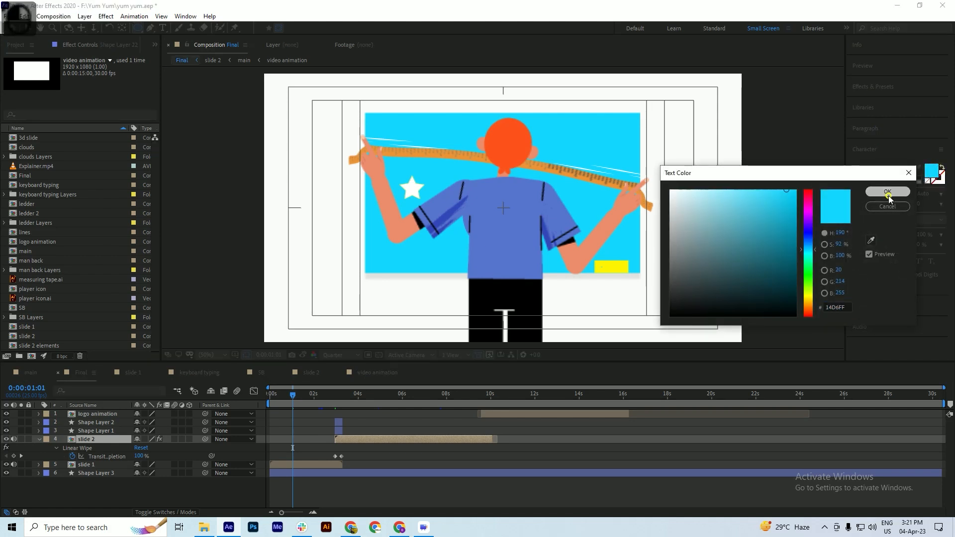
pyautogui.click(888, 193)
# Step: Return to the video animation composition, set the shape fill color to 14D6FF and save the project
pyautogui.click(30, 373)
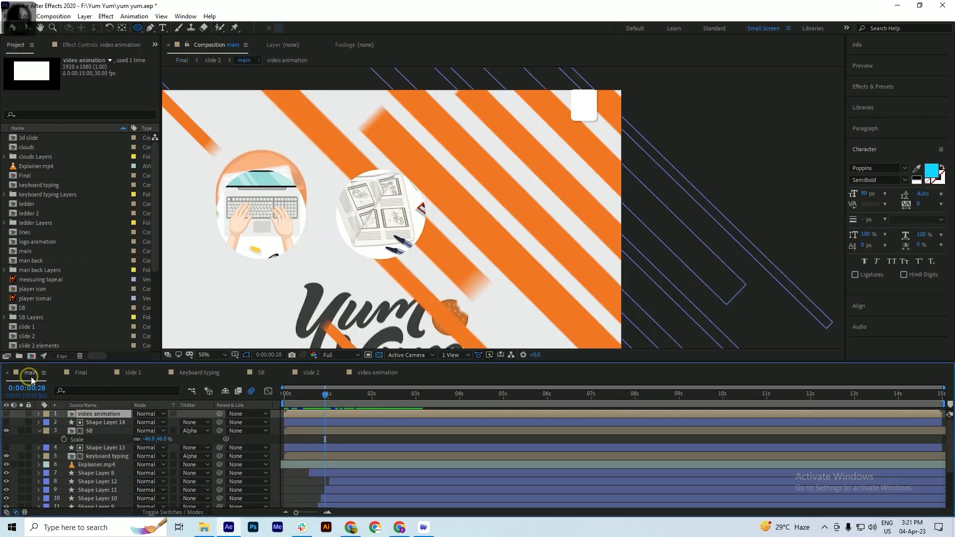
pyautogui.click(370, 373)
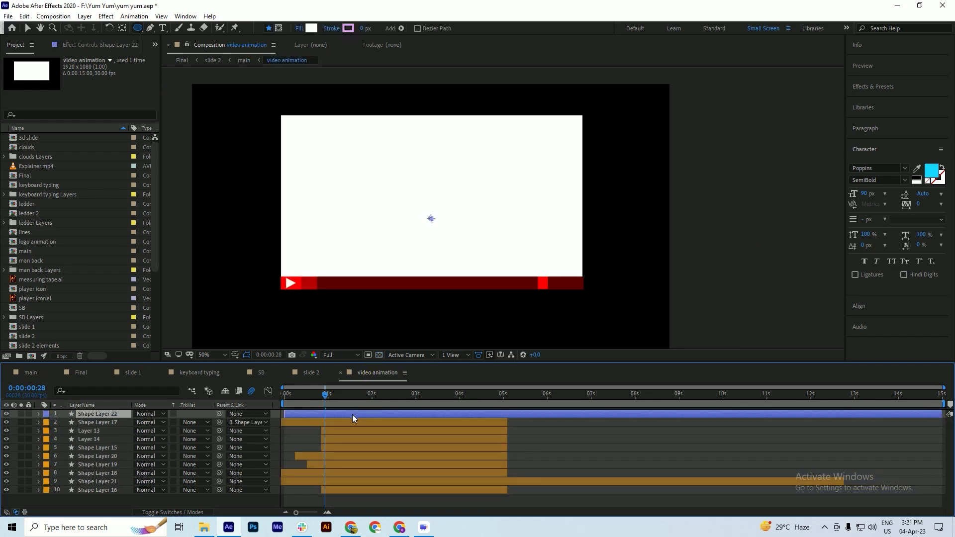
pyautogui.click(311, 30)
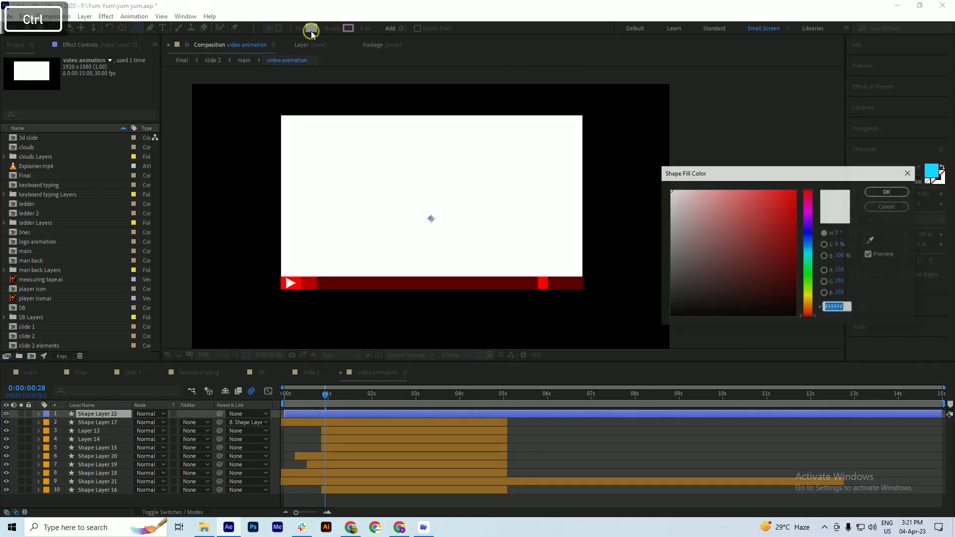
pyautogui.hotkey('ctrl', 'v')
pyautogui.press('Return')
pyautogui.hotkey('ctrl', 's')
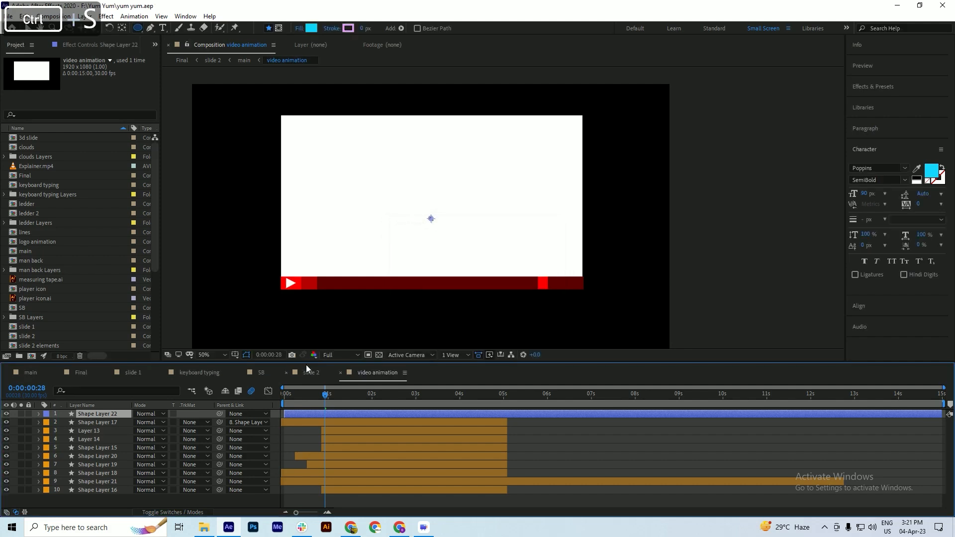
# Step: Draw a small cyan circle near the white screen's upper-left corner on Shape Layer 22 and save the project
pyautogui.moveTo(317, 401)
pyautogui.mouseDown()
pyautogui.moveTo(270, 407)
pyautogui.moveTo(326, 406)
pyautogui.mouseUp()
pyautogui.click(308, 415)
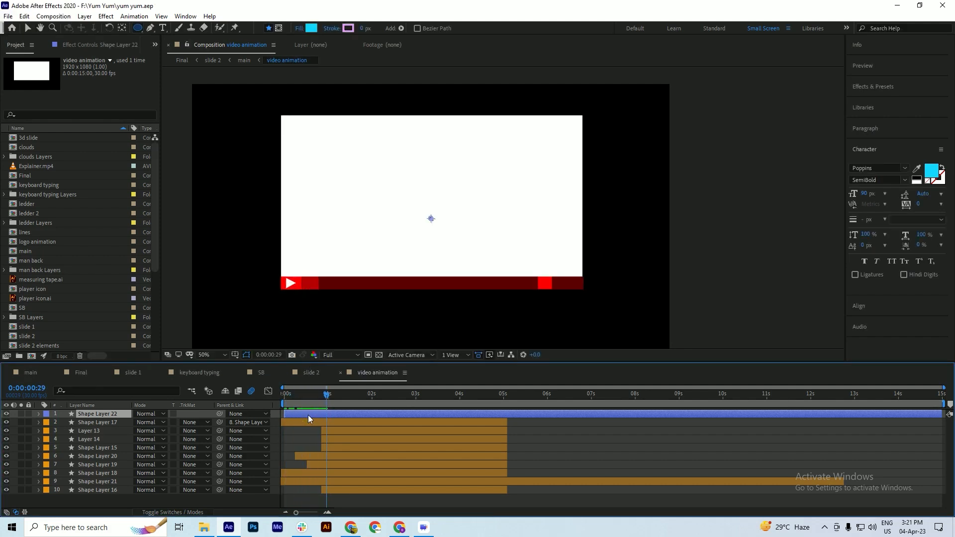
pyautogui.click(39, 414)
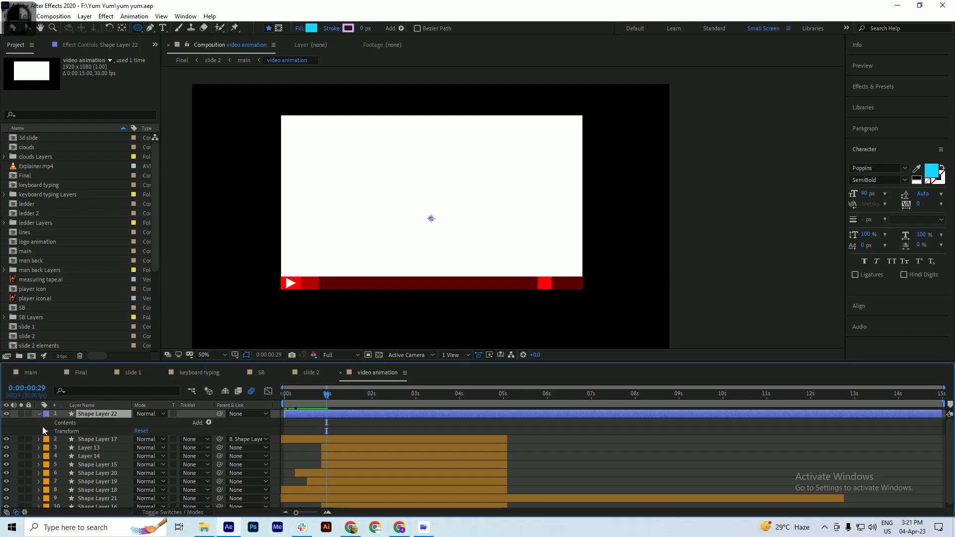
pyautogui.moveTo(314, 141); pyautogui.dragTo(341, 164)
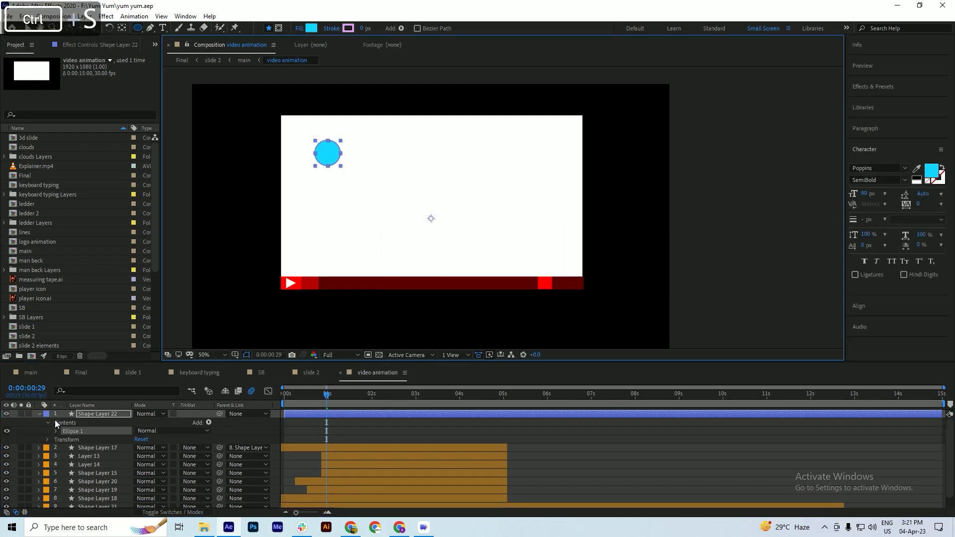
pyautogui.click(38, 414)
pyautogui.click(529, 426)
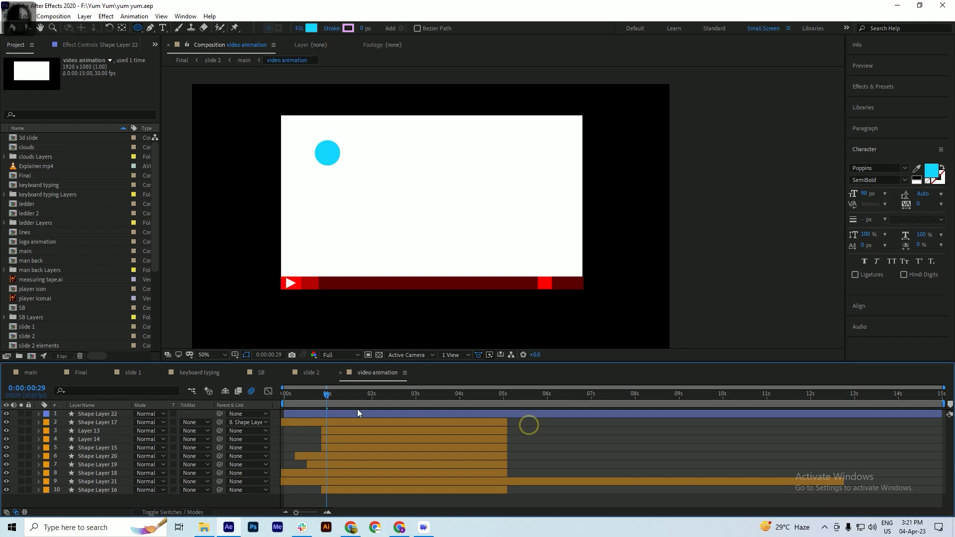
# Step: Center the anchor point of Shape Layer 22 on the cyan circle and save the project
pyautogui.click(350, 414)
pyautogui.click(122, 28)
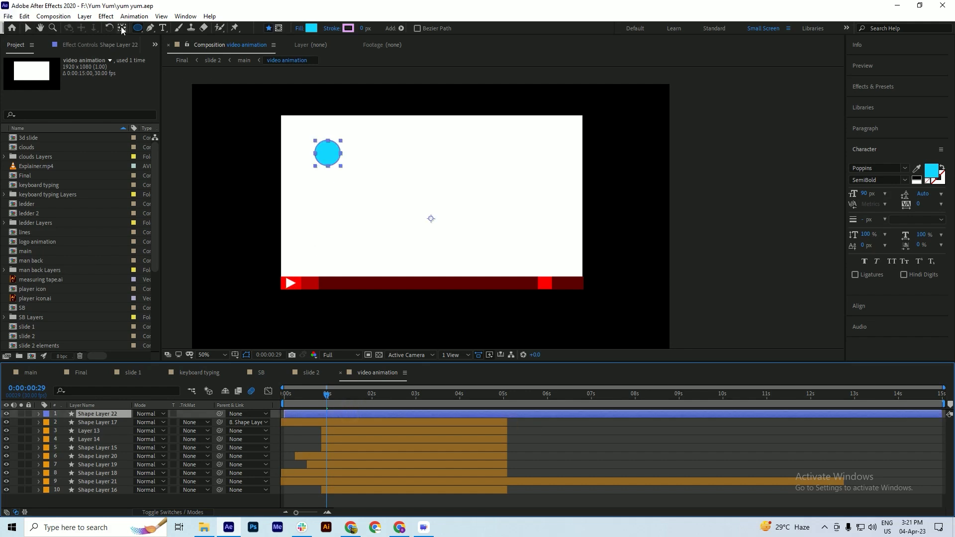
pyautogui.hotkey('ctrl', 's')
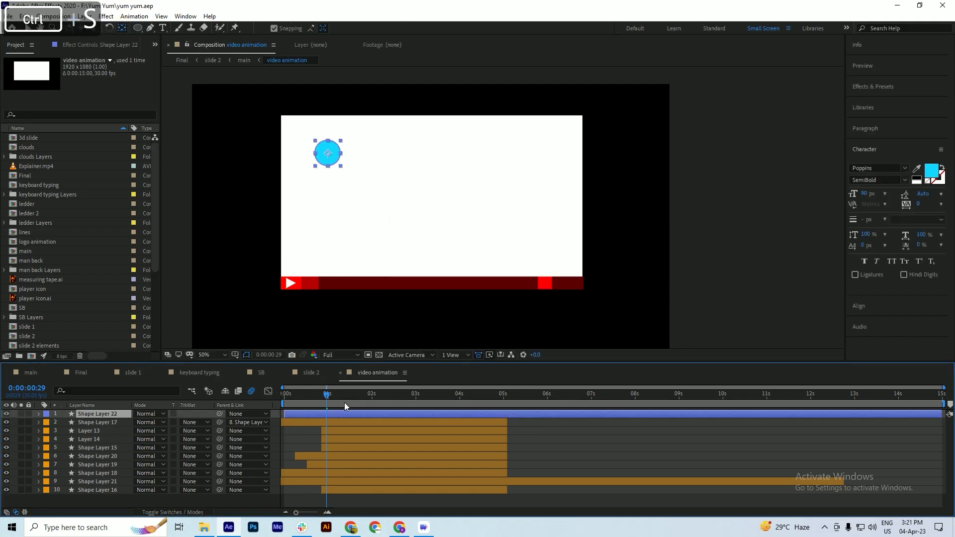
# Step: Trim the start of Shape Layer 22 to 0:00:00:13
pyautogui.moveTo(323, 397); pyautogui.dragTo(304, 411)
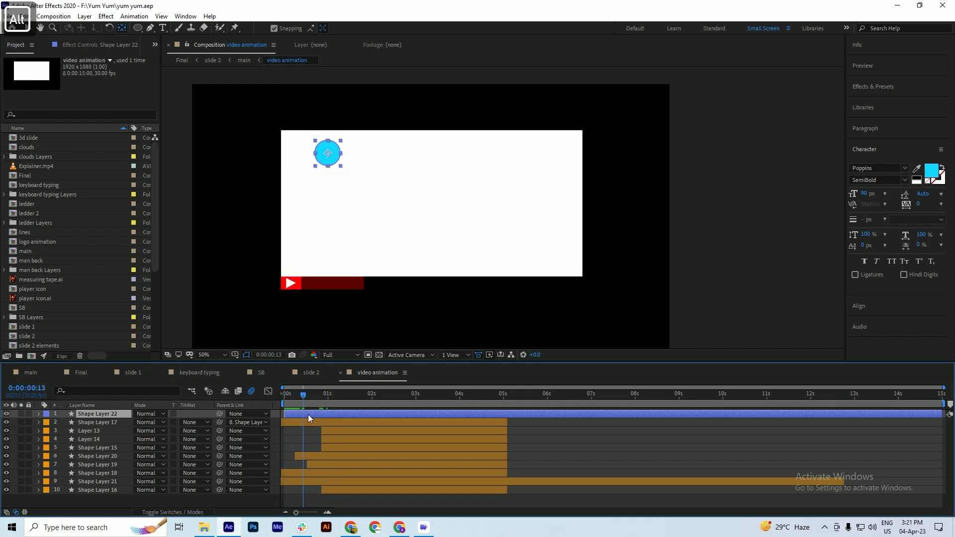
pyautogui.hotkey('alt', '[')
pyautogui.scroll(3, 298, 419)
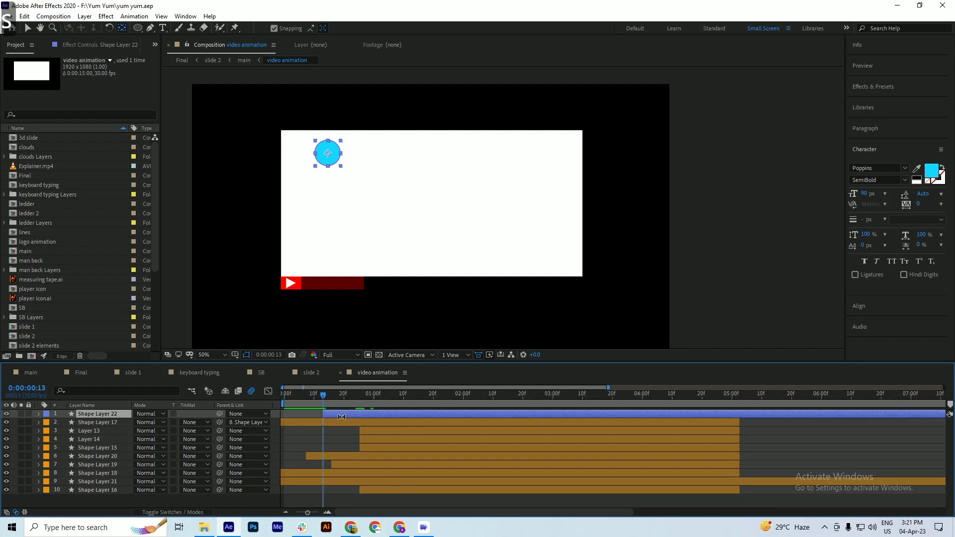
# Step: Add Scale keyframes of 100% at 0:00:00:13 and 0:00:00:21 on Shape Layer 22, return to the first one and save
pyautogui.press('s')
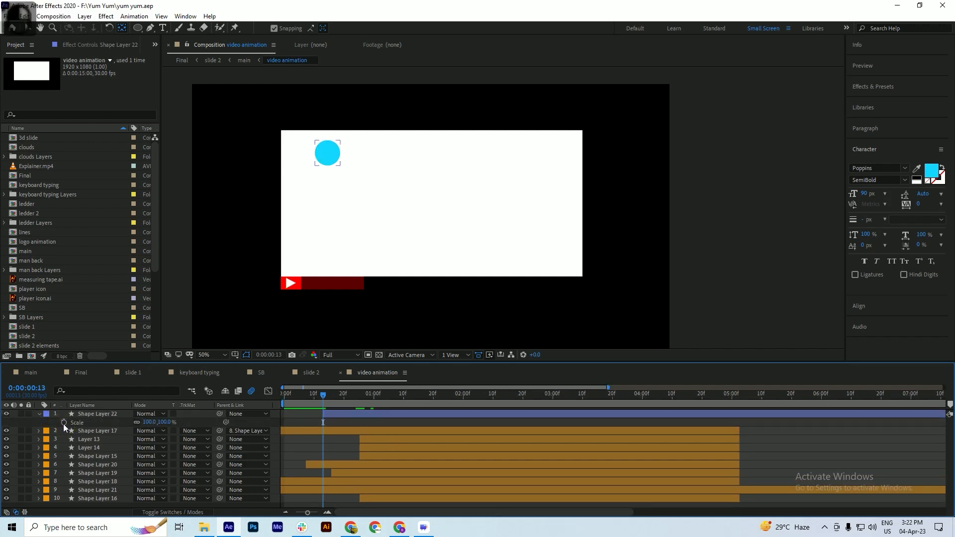
pyautogui.click(64, 423)
pyautogui.hotkey('ctrl', 's')
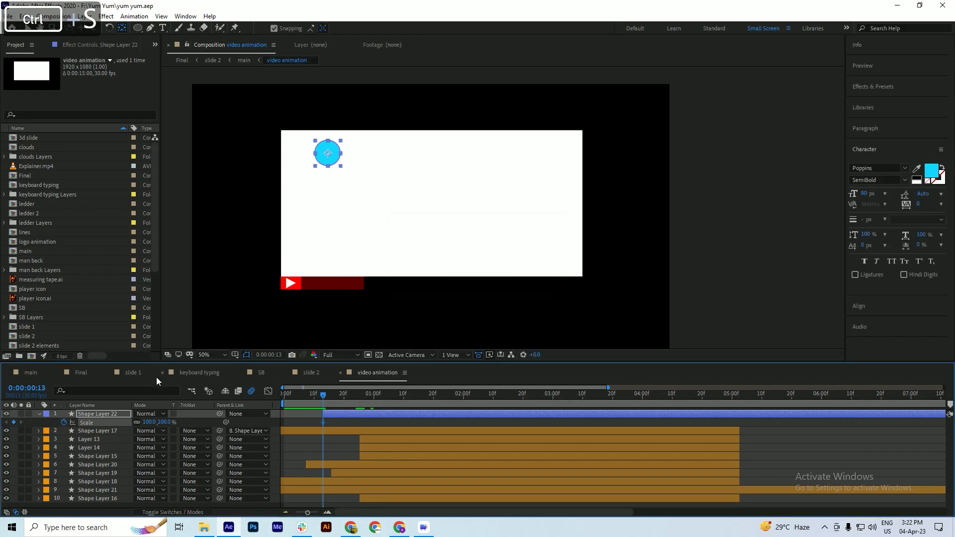
pyautogui.hotkey('ctrl', 'Right')
pyautogui.hotkey('ctrl', 'Right')
pyautogui.hotkey('ctrl', 'Right')
pyautogui.hotkey('ctrl', 'Right')
pyautogui.hotkey('ctrl', 'Right')
pyautogui.hotkey('ctrl', 'Right')
pyautogui.hotkey('ctrl', 'Right')
pyautogui.hotkey('ctrl', 'Right')
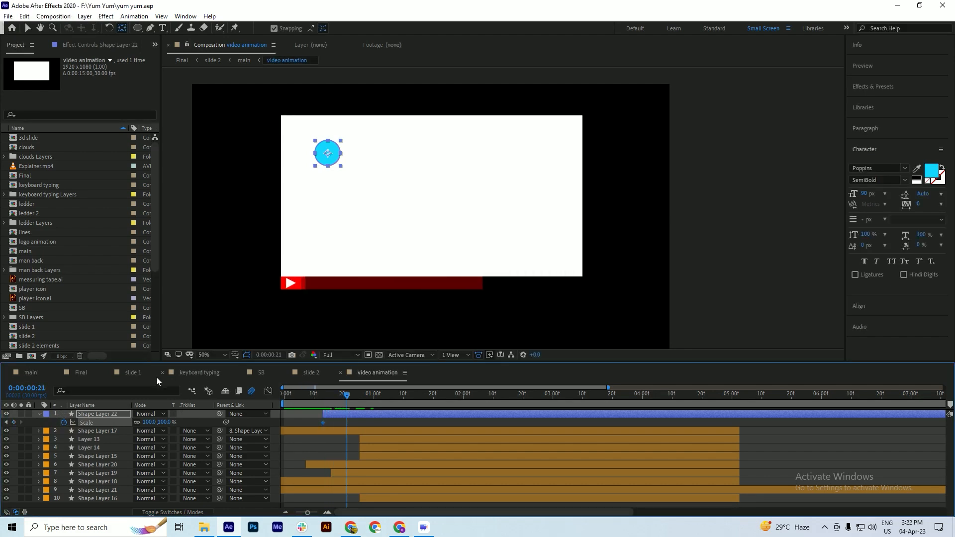
pyautogui.click(13, 423)
pyautogui.click(6, 423)
pyautogui.hotkey('ctrl', 's')
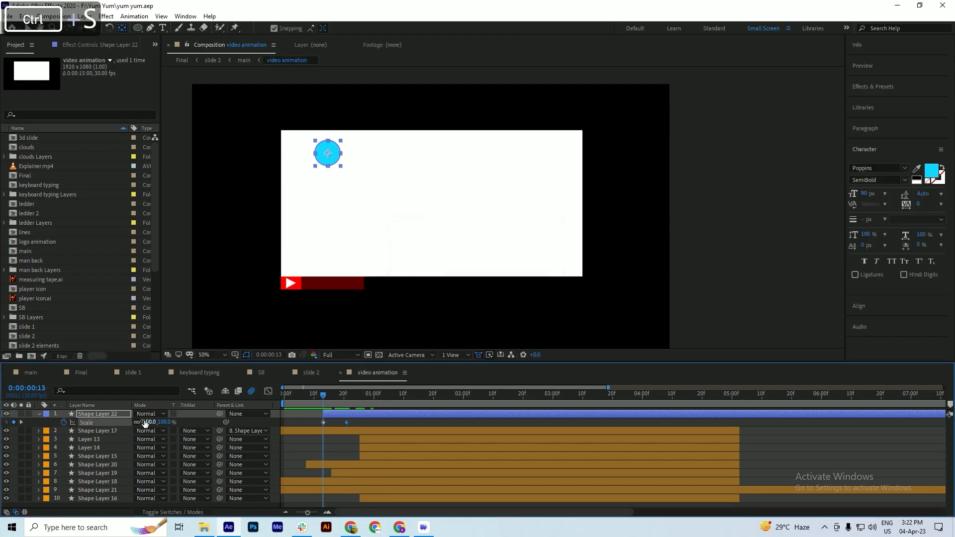
# Step: Try a Scale of 128% at the circle's first keyframe, save and preview the animation
pyautogui.moveTo(147, 423); pyautogui.dragTo(190, 426)
pyautogui.press('Return')
pyautogui.hotkey('ctrl', 's')
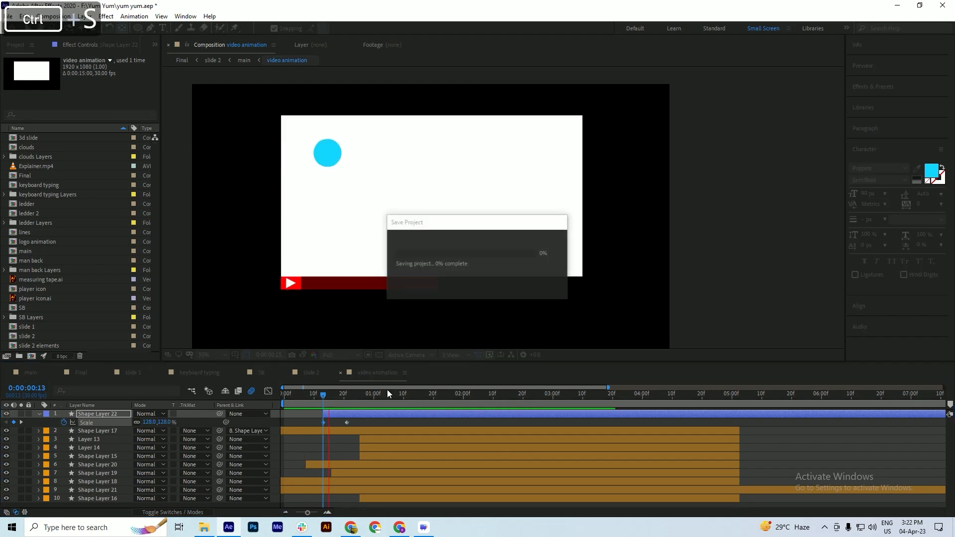
pyautogui.press('space')
pyautogui.press('space')
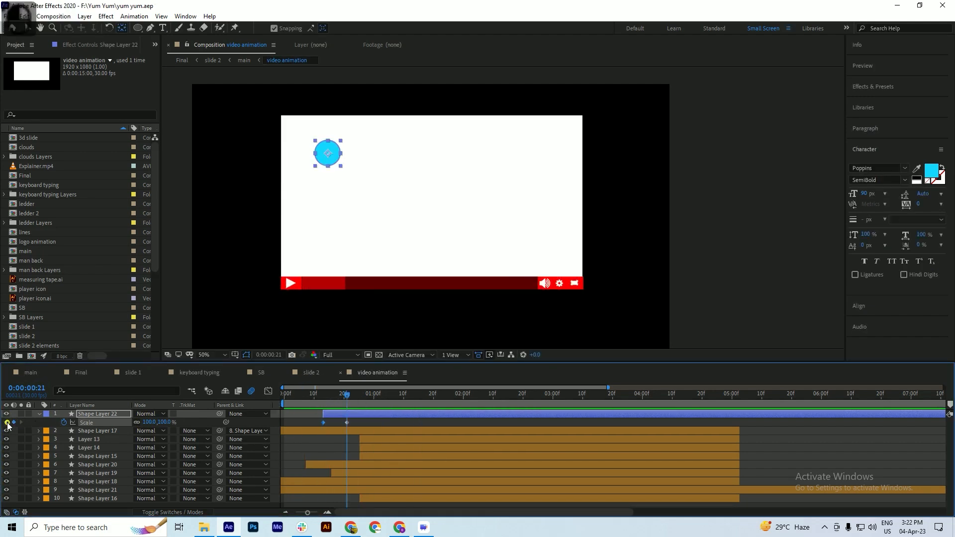
# Step: Set the circle's Scale to 0% at its first keyframe and save the project
pyautogui.click(6, 423)
pyautogui.click(149, 422)
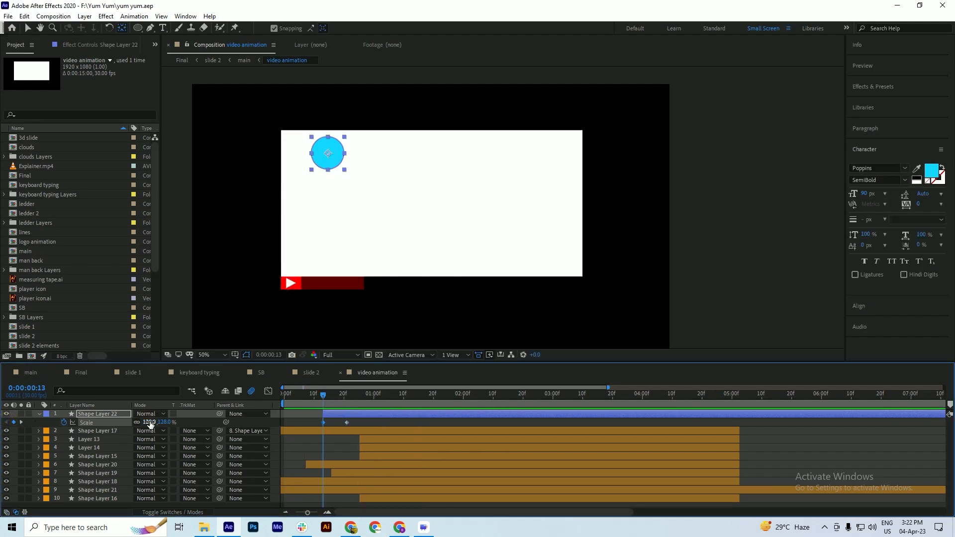
pyautogui.write('0')
pyautogui.press('Return')
pyautogui.hotkey('ctrl', 's')
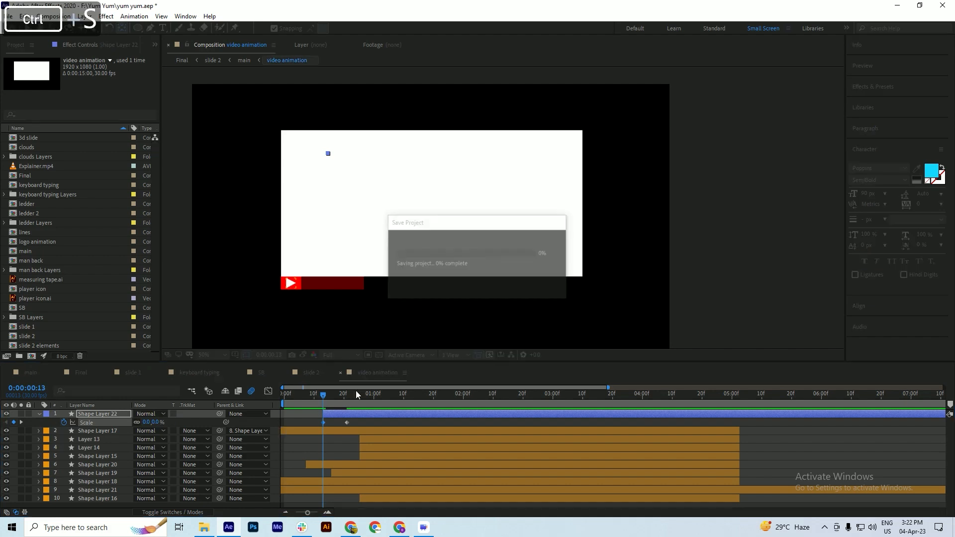
# Step: Apply Easy Ease to both Scale keyframes of Shape Layer 22, preview the animation and save the project
pyautogui.moveTo(362, 421); pyautogui.dragTo(276, 428)
pyautogui.press('F9')
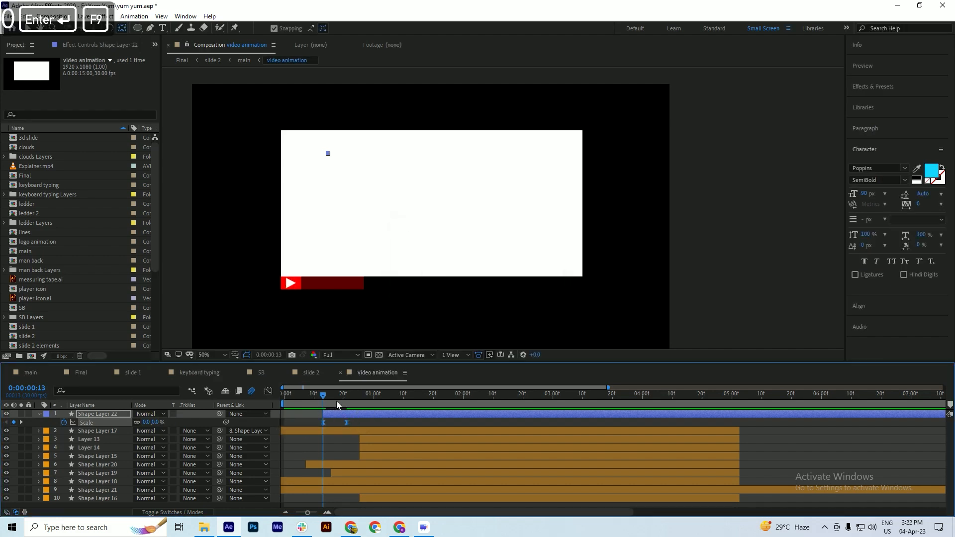
pyautogui.moveTo(336, 401); pyautogui.dragTo(369, 402)
pyautogui.press('space')
pyautogui.press('space')
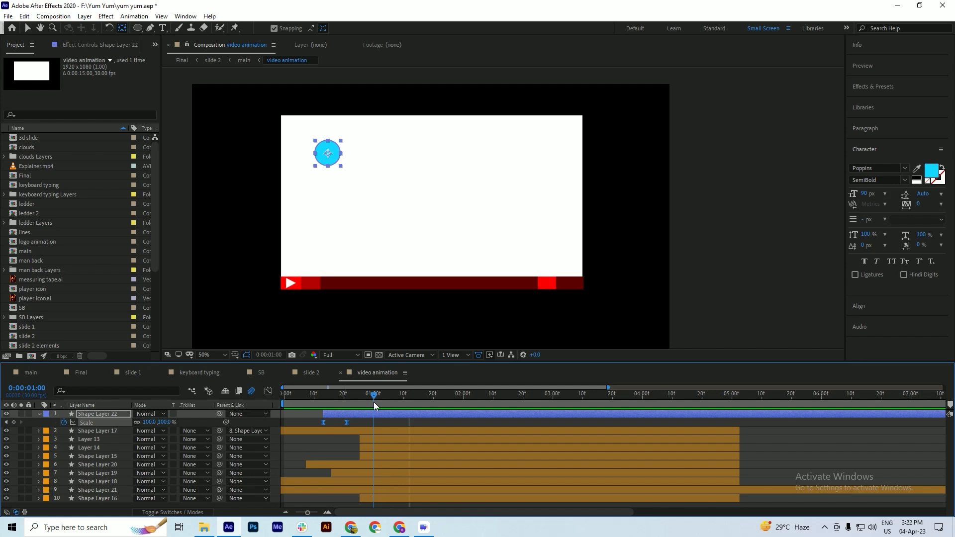
pyautogui.hotkey('ctrl', 's')
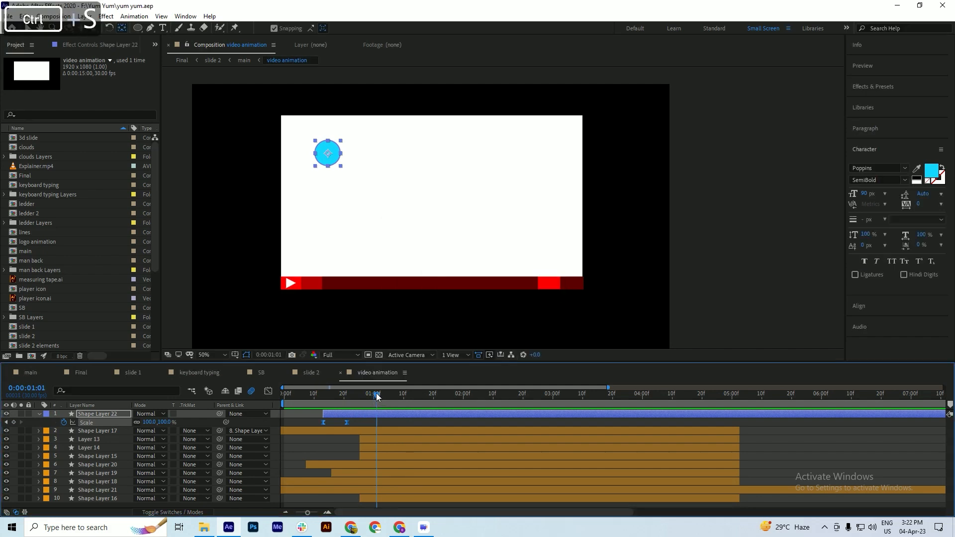
# Step: Move the current time to 0:00:00:28, collapse Shape Layer 22, save the project and reselect the layer
pyautogui.moveTo(378, 404)
pyautogui.mouseDown()
pyautogui.moveTo(332, 401)
pyautogui.moveTo(367, 411)
pyautogui.mouseUp()
pyautogui.click(370, 399)
pyautogui.hotkey('ctrl', 's')
pyautogui.click(39, 415)
pyautogui.click(13, 431)
pyautogui.hotkey('ctrl', 's')
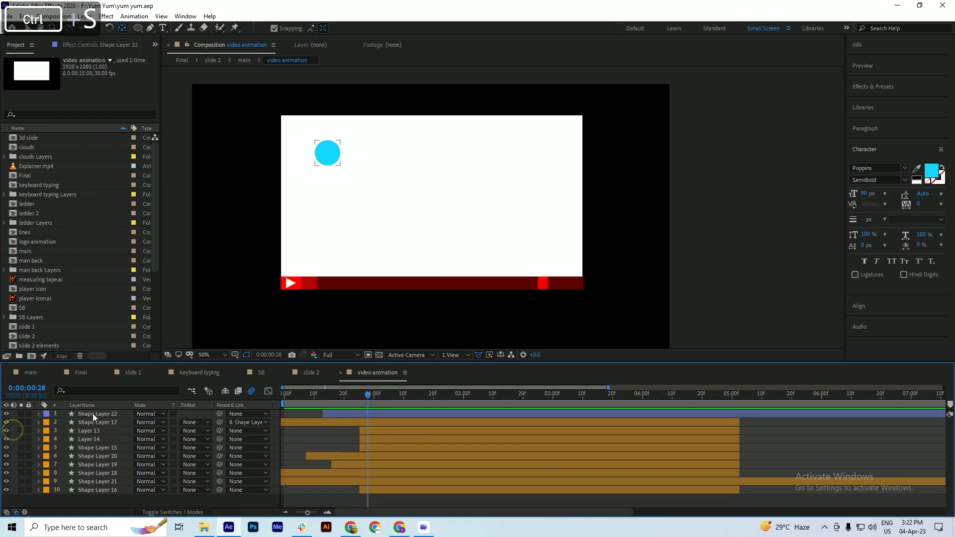
pyautogui.click(101, 415)
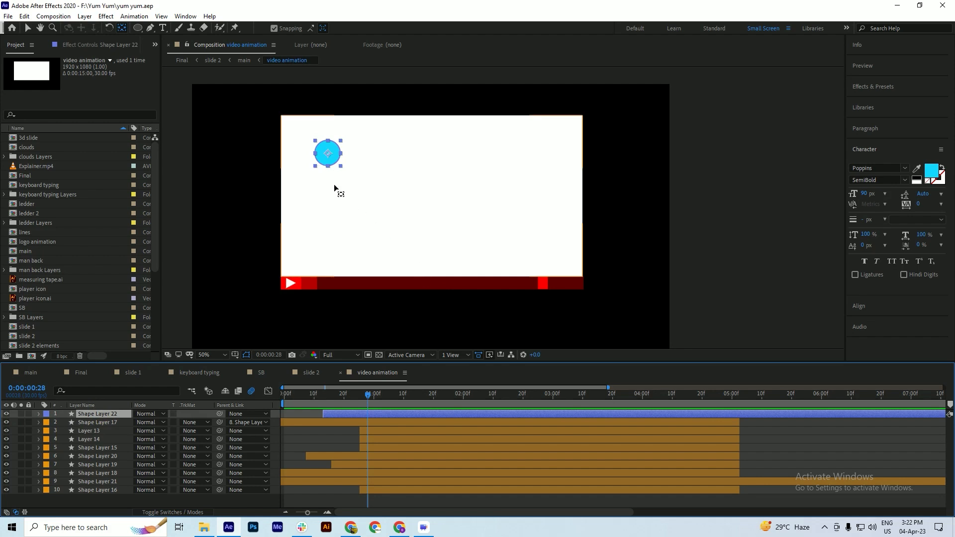
# Step: Review the reference ball animation in the main composition up to 0:00:02:06, return to the video animation composition and save the project
pyautogui.press('v')
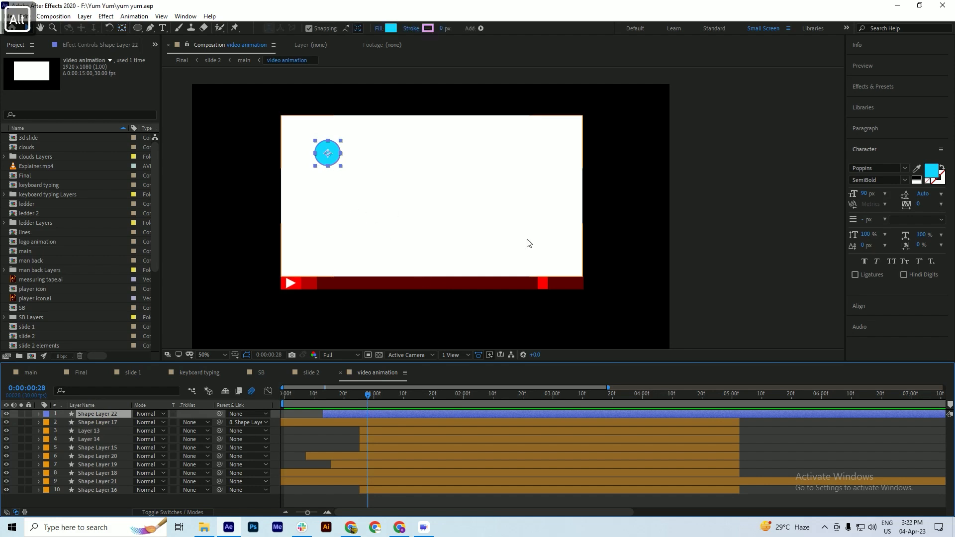
pyautogui.click(50, 371)
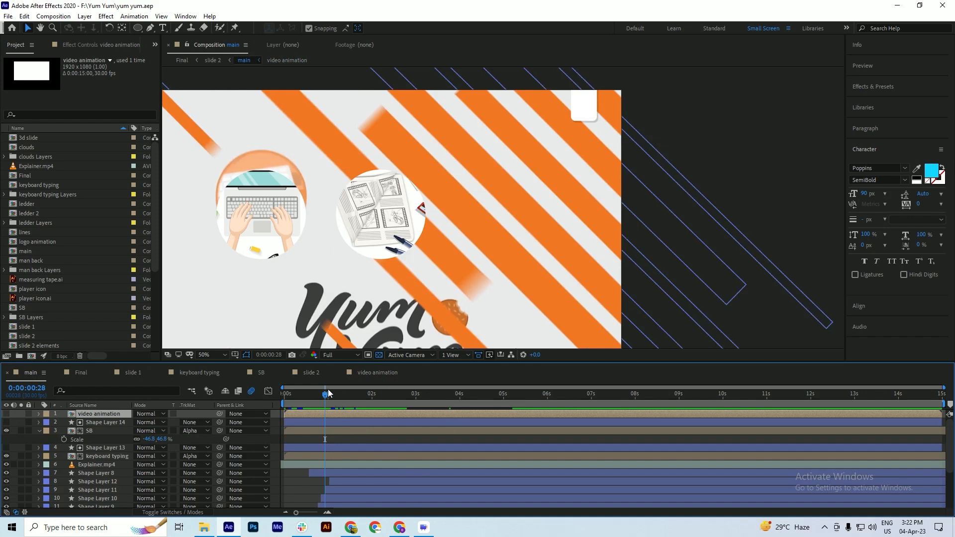
pyautogui.moveTo(329, 393); pyautogui.dragTo(372, 411)
pyautogui.doubleClick(348, 412)
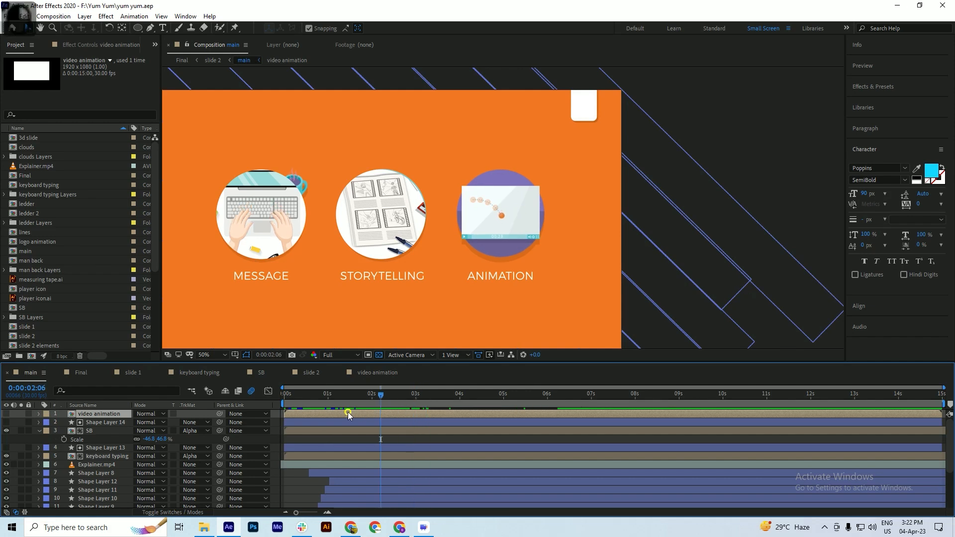
pyautogui.click(376, 373)
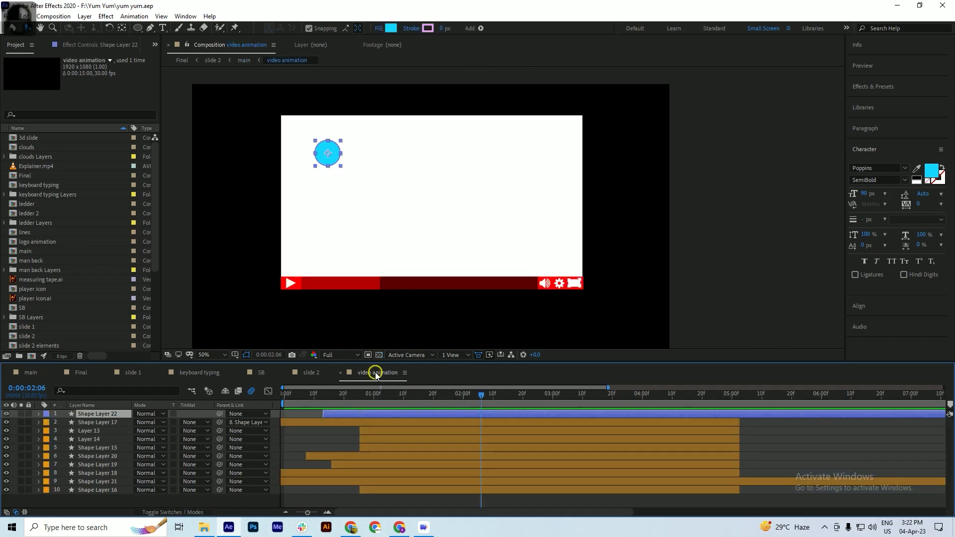
pyautogui.hotkey('ctrl', 's')
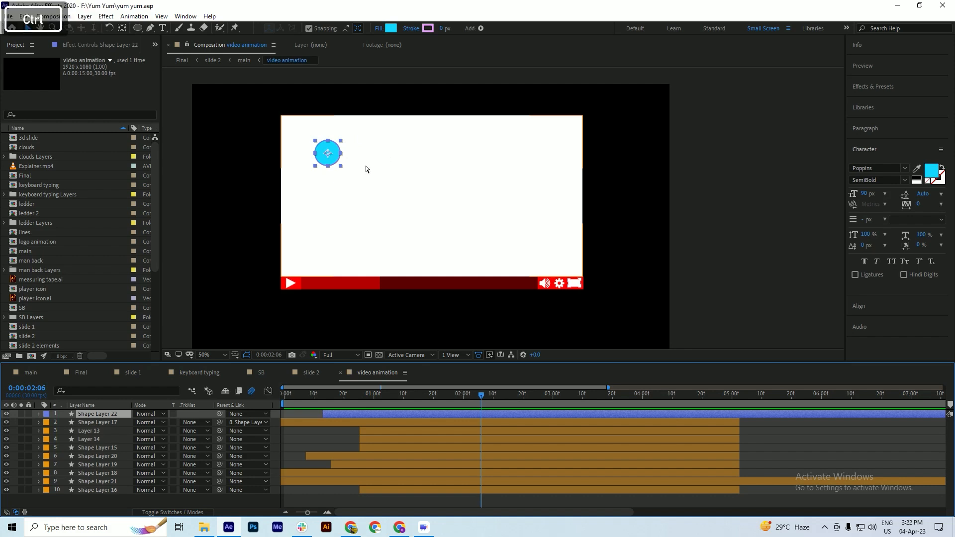
# Step: Set a first Position keyframe for the cyan circle on Shape Layer 22 at 0:00:01:02
pyautogui.moveTo(395, 403)
pyautogui.mouseDown()
pyautogui.moveTo(336, 406)
pyautogui.moveTo(380, 410)
pyautogui.mouseUp()
pyautogui.press('p')
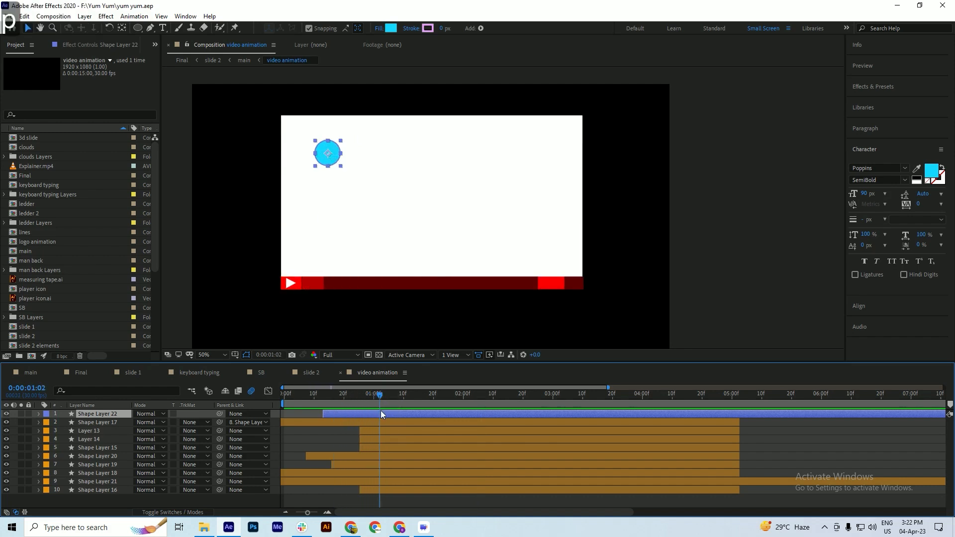
pyautogui.click(64, 422)
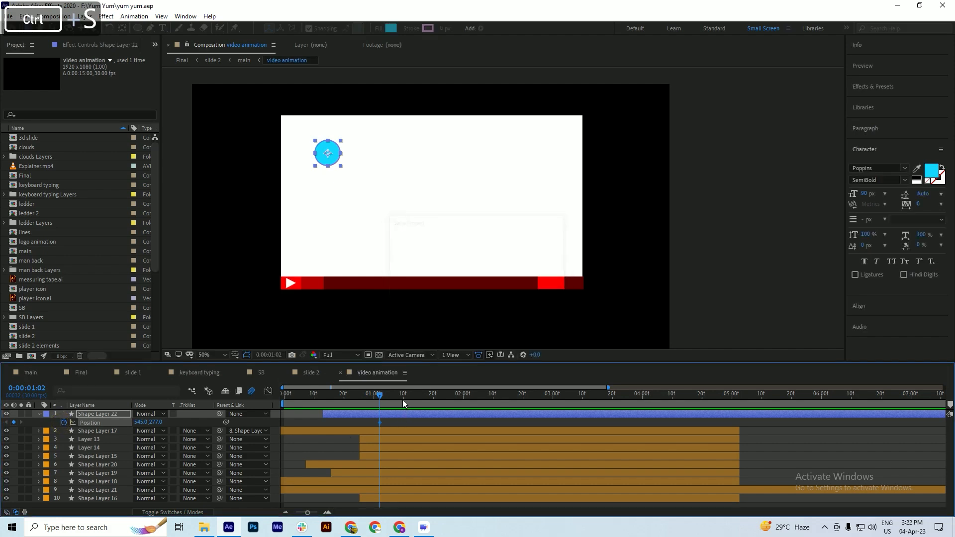
# Step: Add a second Position keyframe at 0:00:02:07 by moving the circle down and right to 995, 577
pyautogui.moveTo(405, 398); pyautogui.dragTo(486, 401)
pyautogui.press('shift')
pyautogui.hotkey('shift', 'Down')
pyautogui.hotkey('shift', 'Down')
pyautogui.hotkey('shift', 'Down')
pyautogui.hotkey('shift', 'Down')
pyautogui.hotkey('shift', 'Down')
pyautogui.hotkey('shift', 'Down')
pyautogui.hotkey('shift', 'Down')
pyautogui.hotkey('shift', 'Down')
pyautogui.hotkey('shift', 'Down')
pyautogui.hotkey('shift', 'Down')
pyautogui.hotkey('shift', 'Down')
pyautogui.hotkey('shift', 'Down')
pyautogui.hotkey('shift', 'Down')
pyautogui.hotkey('shift', 'Down')
pyautogui.hotkey('shift', 'Down')
pyautogui.hotkey('shift', 'Down')
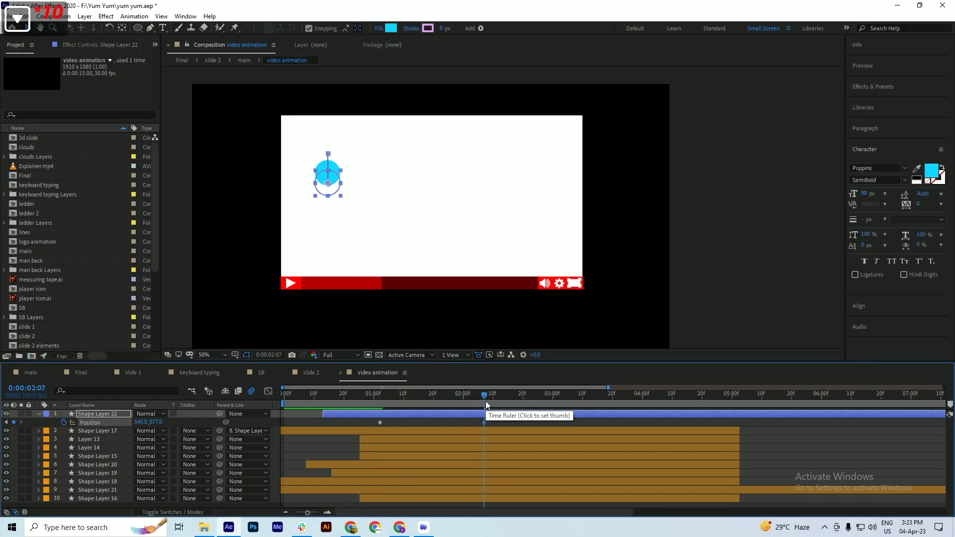
pyautogui.hotkey('shift', 'Right')
pyautogui.hotkey('shift', 'Right')
pyautogui.hotkey('shift', 'Right')
pyautogui.hotkey('shift', 'Right')
pyautogui.hotkey('shift', 'Right')
pyautogui.hotkey('shift', 'Right')
pyautogui.hotkey('shift', 'Right')
pyautogui.hotkey('shift', 'Right')
pyautogui.hotkey('shift', 'Right')
pyautogui.hotkey('shift', 'Right')
pyautogui.hotkey('shift', 'Right')
pyautogui.hotkey('shift', 'Right')
pyautogui.hotkey('shift', 'Right')
pyautogui.hotkey('shift', 'Right')
pyautogui.hotkey('shift', 'Right')
pyautogui.hotkey('shift', 'Right')
pyautogui.hotkey('shift', 'Right')
pyautogui.hotkey('shift', 'Right')
pyautogui.hotkey('shift', 'Right')
pyautogui.hotkey('shift', 'Right')
pyautogui.hotkey('shift', 'Right')
pyautogui.hotkey('shift', 'Right')
pyautogui.hotkey('shift', 'Right')
pyautogui.hotkey('shift', 'Right')
pyautogui.hotkey('shift', 'Right')
pyautogui.hotkey('shift', 'Right')
pyautogui.hotkey('shift', 'Right')
pyautogui.hotkey('shift', 'Right')
pyautogui.hotkey('shift', 'Right')
pyautogui.hotkey('shift', 'Right')
pyautogui.hotkey('shift', 'Right')
pyautogui.hotkey('shift', 'Right')
pyautogui.hotkey('shift', 'Left')
pyautogui.hotkey('shift', 'Left')
pyautogui.hotkey('shift', 'Left')
pyautogui.hotkey('shift', 'Left')
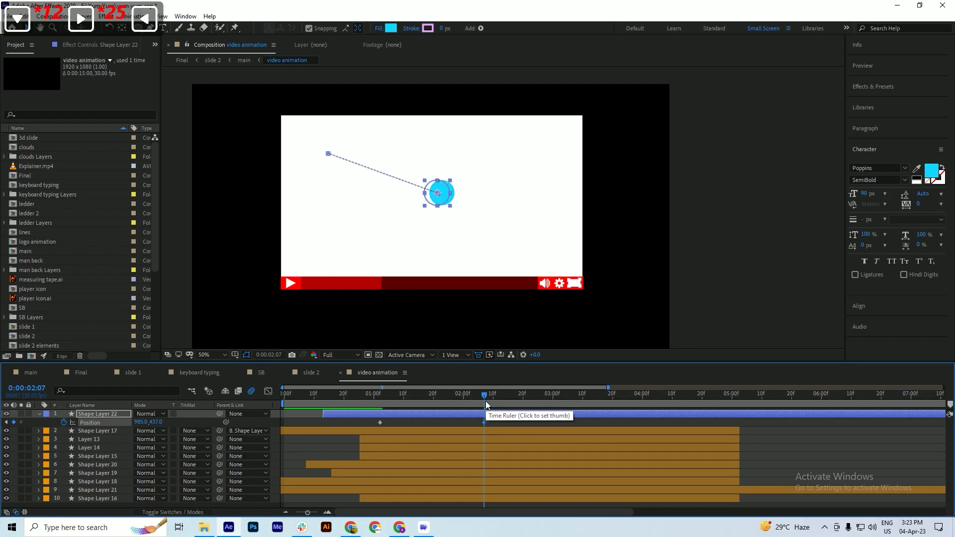
pyautogui.hotkey('shift', 'Down')
pyautogui.hotkey('shift', 'Down')
pyautogui.hotkey('shift', 'Down')
pyautogui.hotkey('shift', 'Down')
pyautogui.hotkey('shift', 'Down')
pyautogui.hotkey('shift', 'Down')
pyautogui.hotkey('shift', 'Down')
pyautogui.hotkey('shift', 'Down')
pyautogui.hotkey('shift', 'Down')
pyautogui.hotkey('shift', 'Down')
pyautogui.hotkey('shift', 'Down')
pyautogui.hotkey('shift', 'Down')
pyautogui.hotkey('shift', 'Down')
pyautogui.hotkey('shift', 'Down')
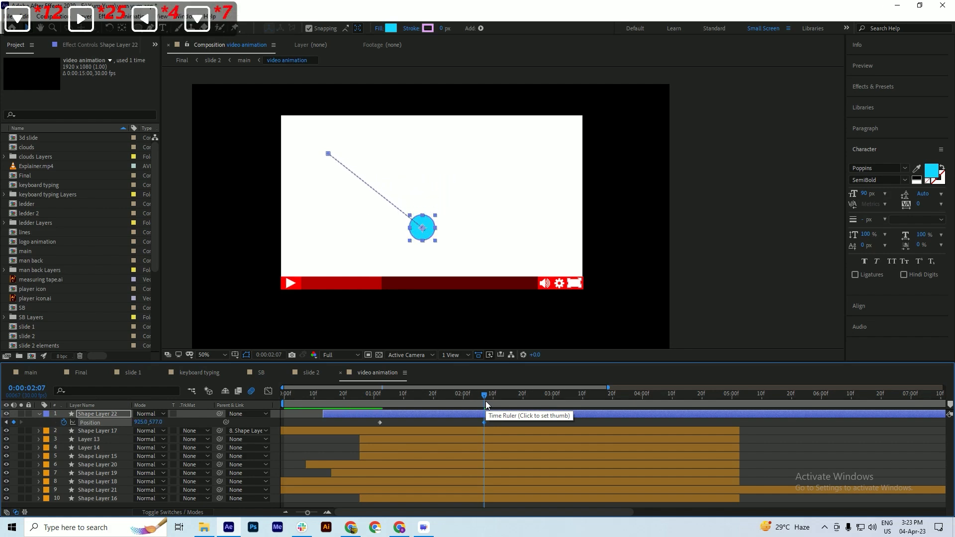
pyautogui.hotkey('shift', 'Left')
pyautogui.hotkey('shift', 'Left')
pyautogui.hotkey('shift', 'Left')
pyautogui.hotkey('shift', 'Left')
pyautogui.hotkey('shift', 'Left')
pyautogui.hotkey('shift', 'Left')
pyautogui.hotkey('shift', 'Left')
pyautogui.hotkey('shift', 'Left')
pyautogui.hotkey('shift', 'Left')
pyautogui.hotkey('shift', 'Left')
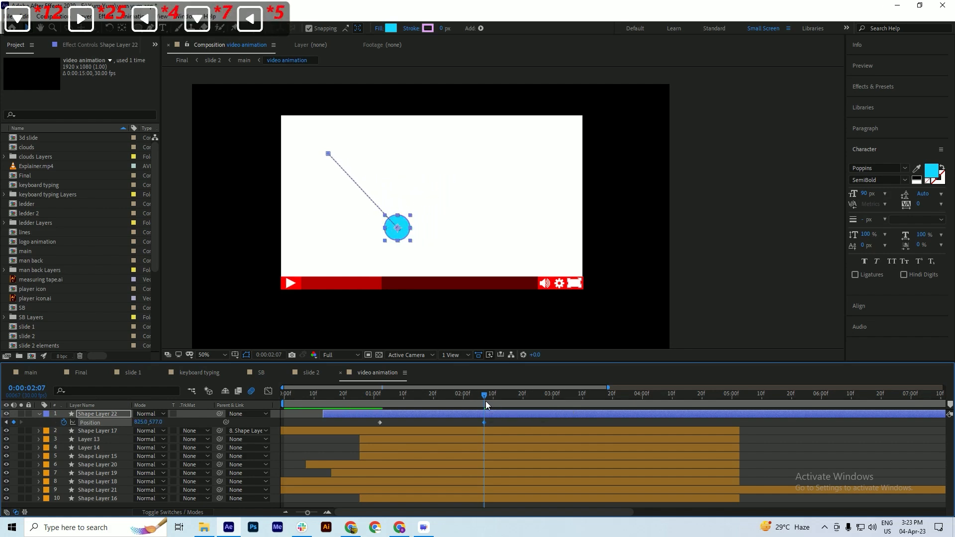
pyautogui.hotkey('shift', 'Right')
pyautogui.hotkey('shift', 'Right')
pyautogui.hotkey('shift', 'Right')
pyautogui.hotkey('shift', 'Right')
pyautogui.hotkey('shift', 'Right')
pyautogui.hotkey('shift', 'Right')
pyautogui.hotkey('shift', 'Right')
pyautogui.hotkey('shift', 'Right')
pyautogui.hotkey('shift', 'Right')
pyautogui.hotkey('shift', 'Right')
pyautogui.hotkey('shift', 'Right')
pyautogui.hotkey('shift', 'Right')
pyautogui.hotkey('shift', 'Right')
pyautogui.hotkey('shift', 'Right')
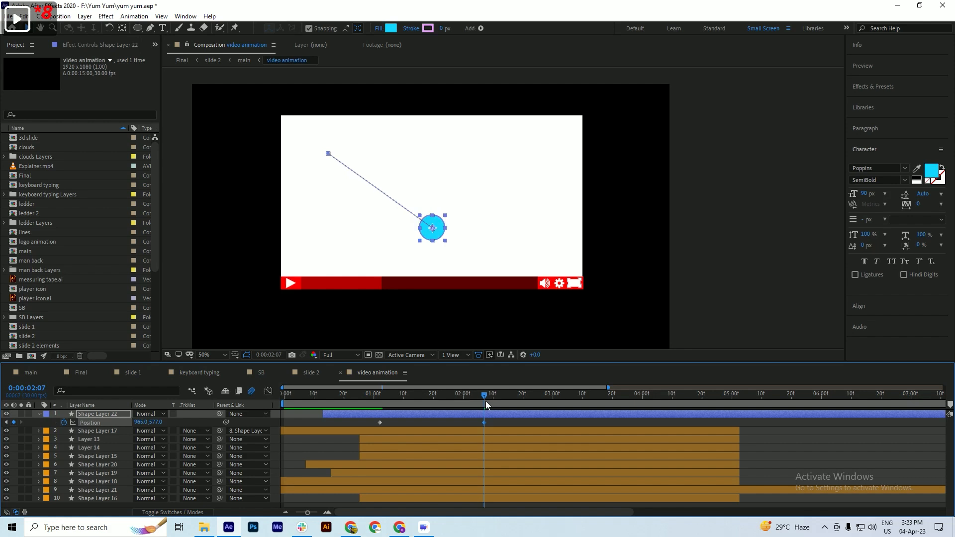
pyautogui.hotkey('shift', 'Right')
pyautogui.hotkey('shift', 'Right')
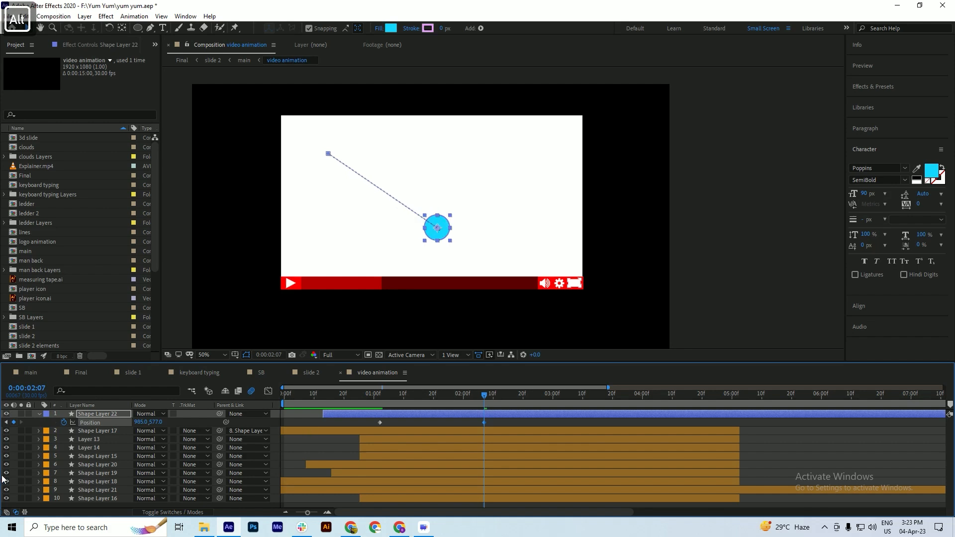
# Step: Compare with the reference ball's path in the main composition around 0:00:05:02, and return to the video animation composition
pyautogui.click(31, 373)
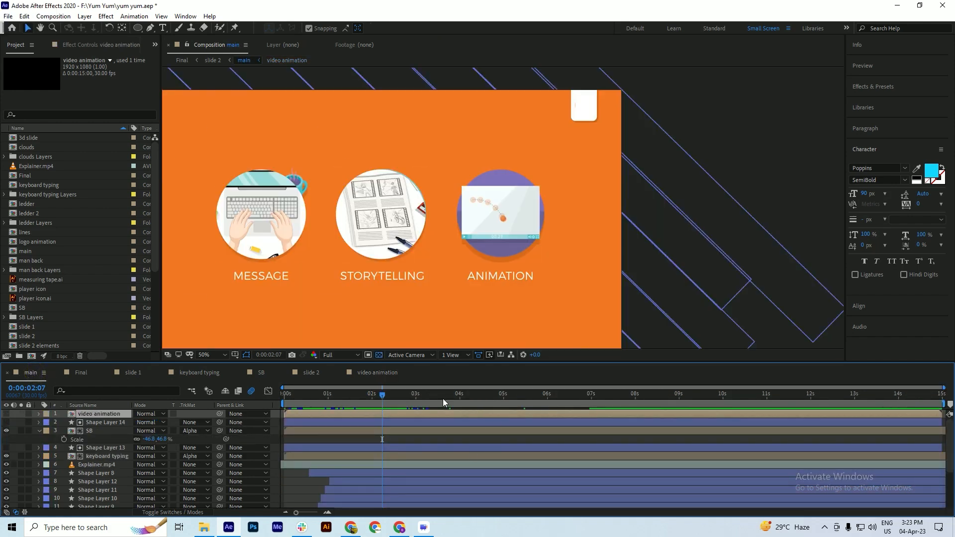
pyautogui.click(512, 400)
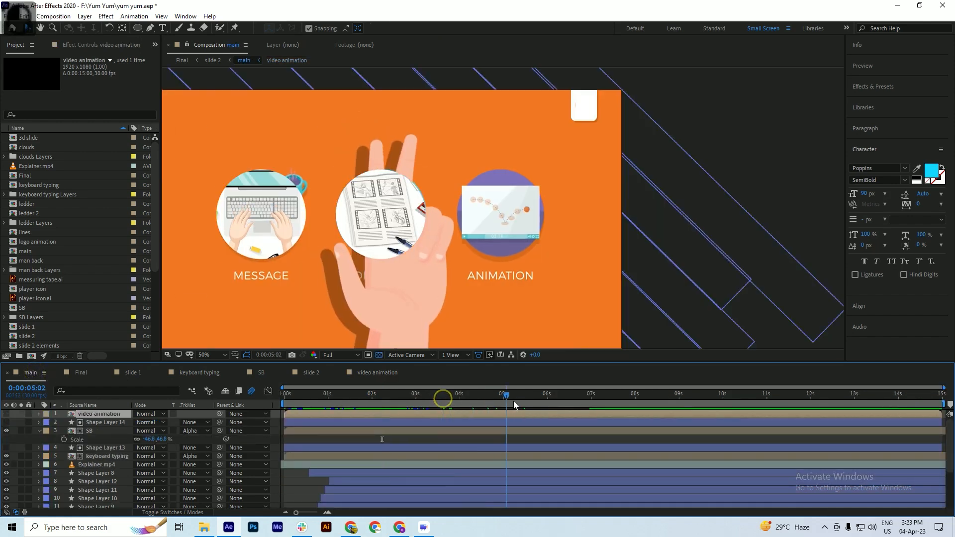
pyautogui.doubleClick(406, 415)
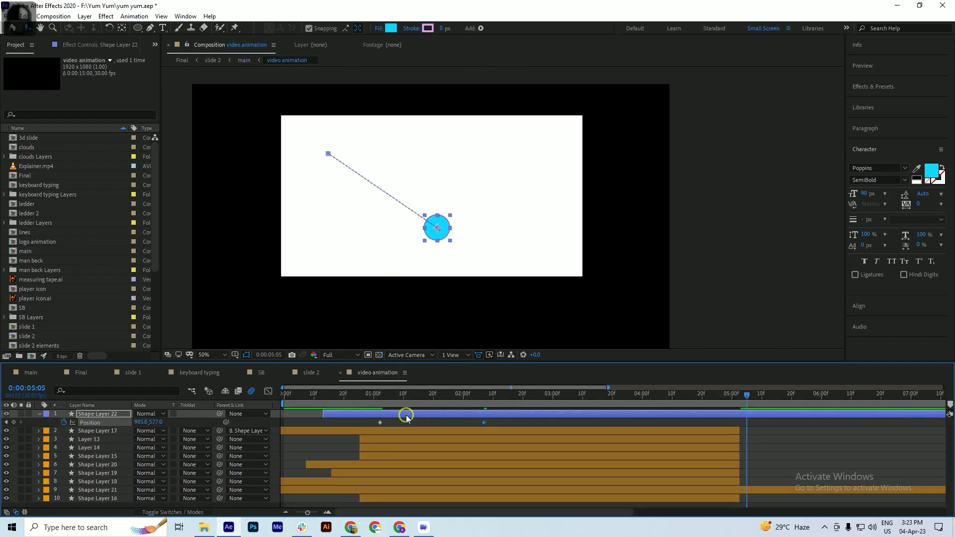
# Step: Move the circle to 1005, 577 at its second Position keyframe at 0:00:02:07 and save the project
pyautogui.moveTo(440, 229); pyautogui.dragTo(444, 225)
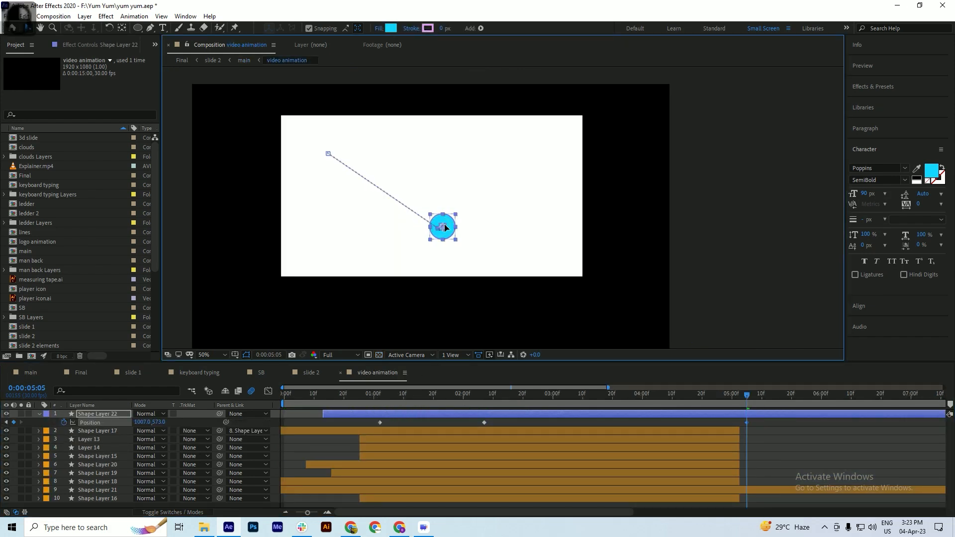
pyautogui.hotkey('ctrl', 'z')
pyautogui.click(485, 401)
pyautogui.hotkey('ctrl', 'z')
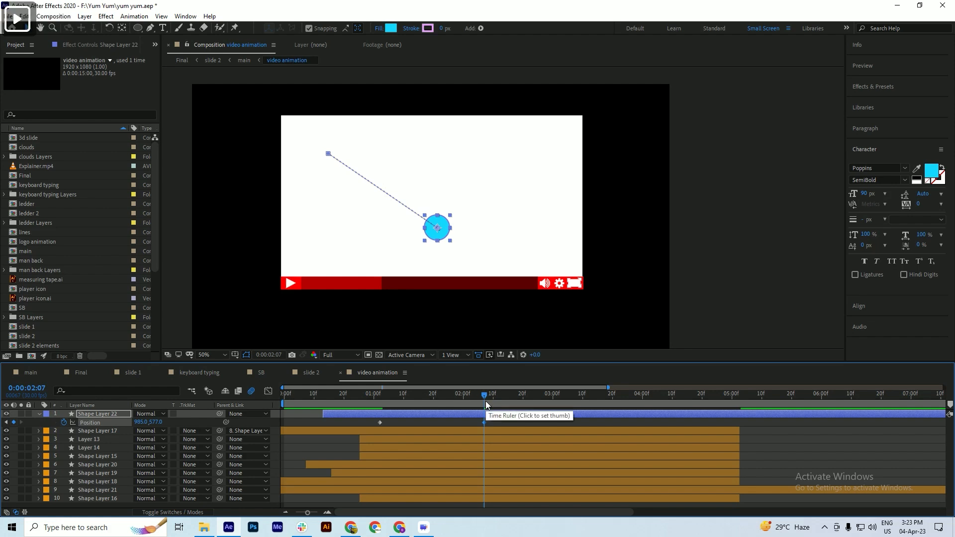
pyautogui.hotkey('ctrl', 's')
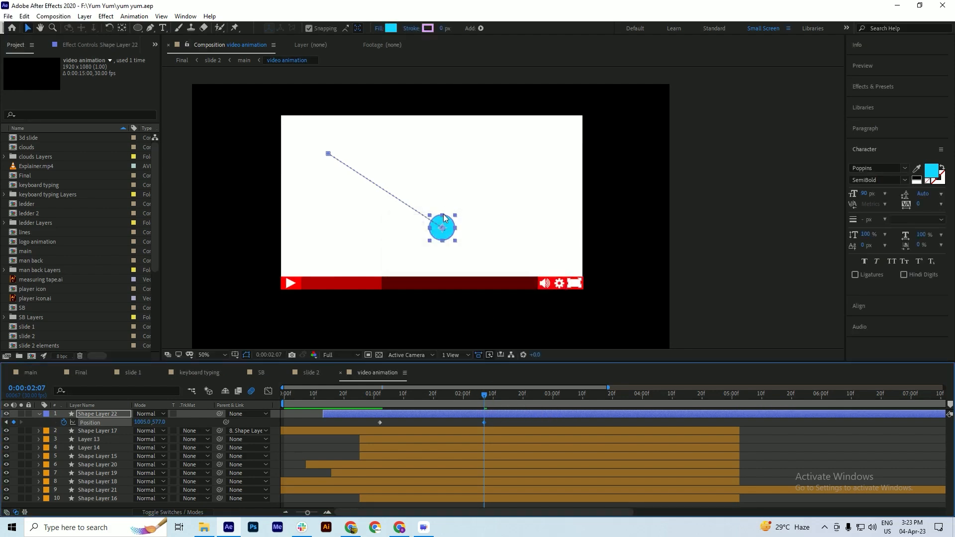
# Step: Try to reshape the circle's motion path by moving its start point and pulling on the path, undoing each attempt
pyautogui.moveTo(328, 153); pyautogui.dragTo(347, 161)
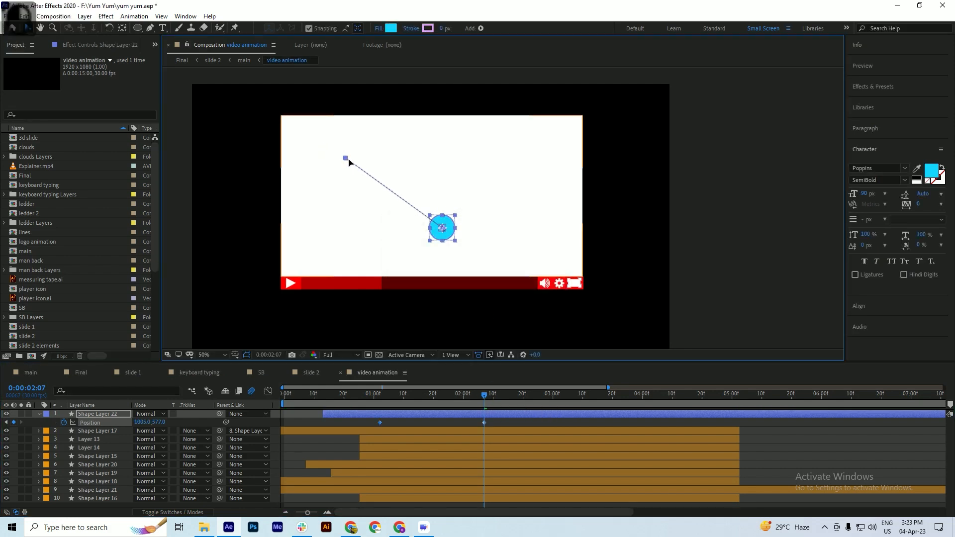
pyautogui.hotkey('ctrl', 'z')
pyautogui.scroll(6, 437, 229)
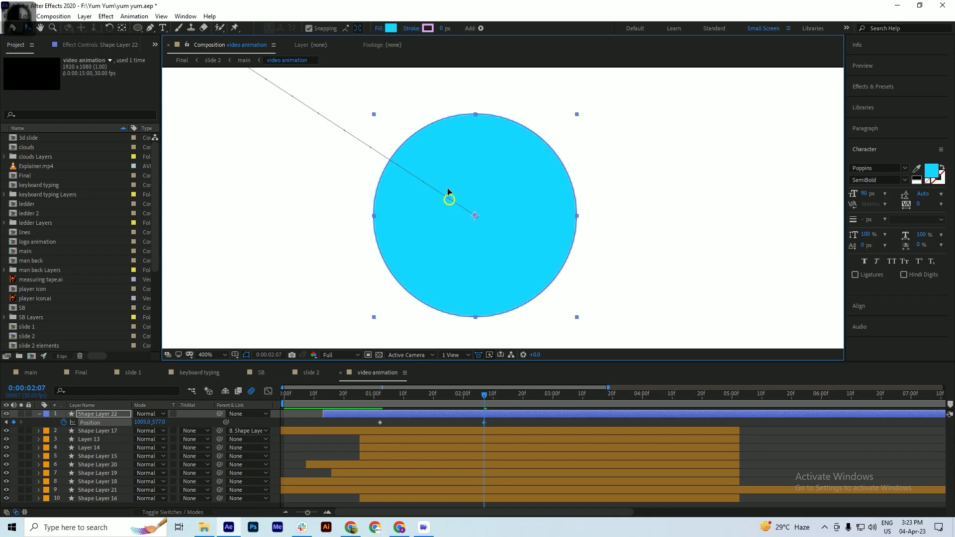
pyautogui.moveTo(450, 201); pyautogui.dragTo(434, 170)
pyautogui.hotkey('ctrl', 'z')
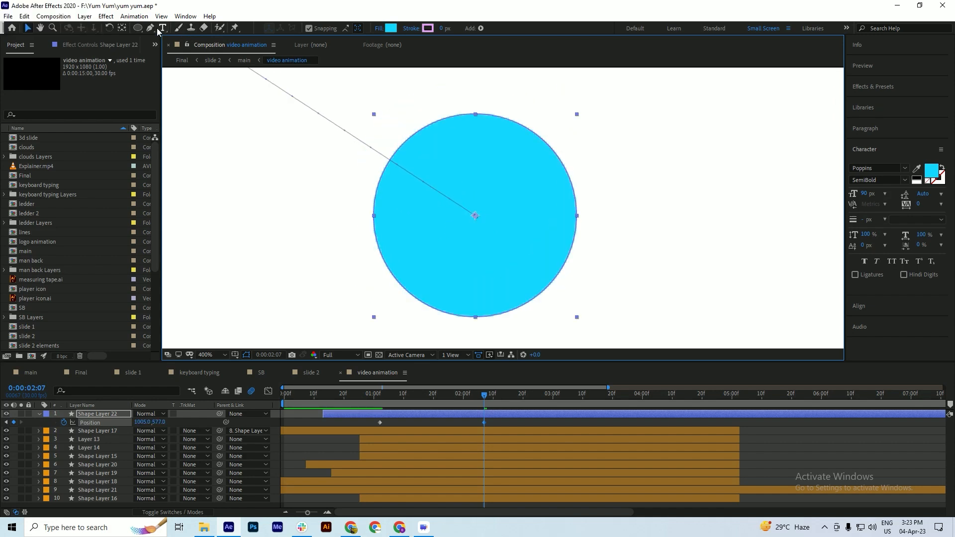
# Step: Curve the circle's motion path into an outward arc with the Convert Vertex tool by extending handles at both keyframes, and save the project
pyautogui.moveTo(150, 28); pyautogui.dragTo(190, 62)
pyautogui.moveTo(475, 216); pyautogui.dragTo(458, 142)
pyautogui.scroll(-4, 535, 258)
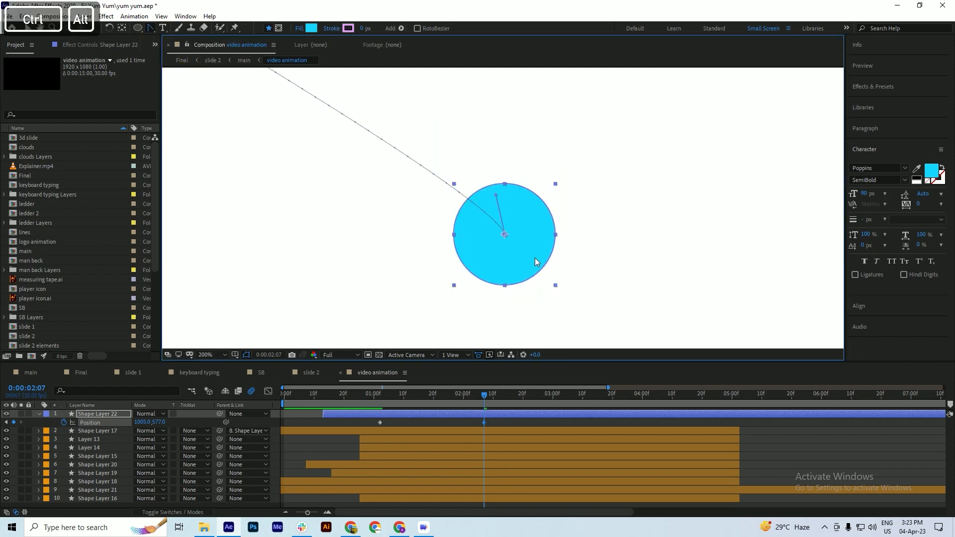
pyautogui.moveTo(292, 99); pyautogui.dragTo(500, 120)
pyautogui.scroll(-2, 437, 184)
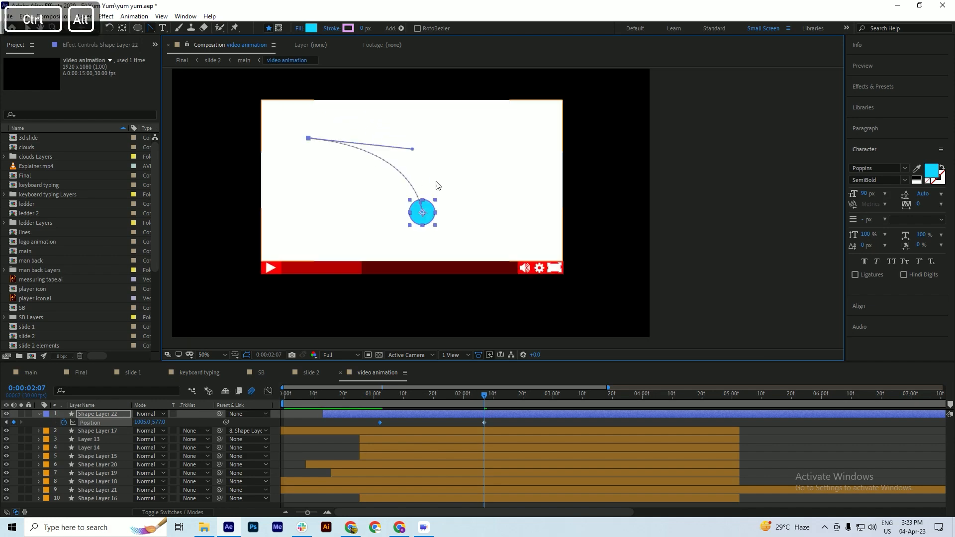
pyautogui.scroll(2, 441, 213)
pyautogui.hotkey('ctrl', 's')
# Step: Create a third Position keyframe for the circle at 0:00:03:10 with its position at 1305, 407, and save the project
pyautogui.moveTo(485, 397); pyautogui.dragTo(584, 409)
pyautogui.hotkey('shift', 'Up')
pyautogui.hotkey('shift', 'Up')
pyautogui.hotkey('shift', 'Up')
pyautogui.hotkey('shift', 'Up')
pyautogui.hotkey('shift', 'Up')
pyautogui.hotkey('shift', 'Up')
pyautogui.hotkey('shift', 'Up')
pyautogui.hotkey('shift', 'Up')
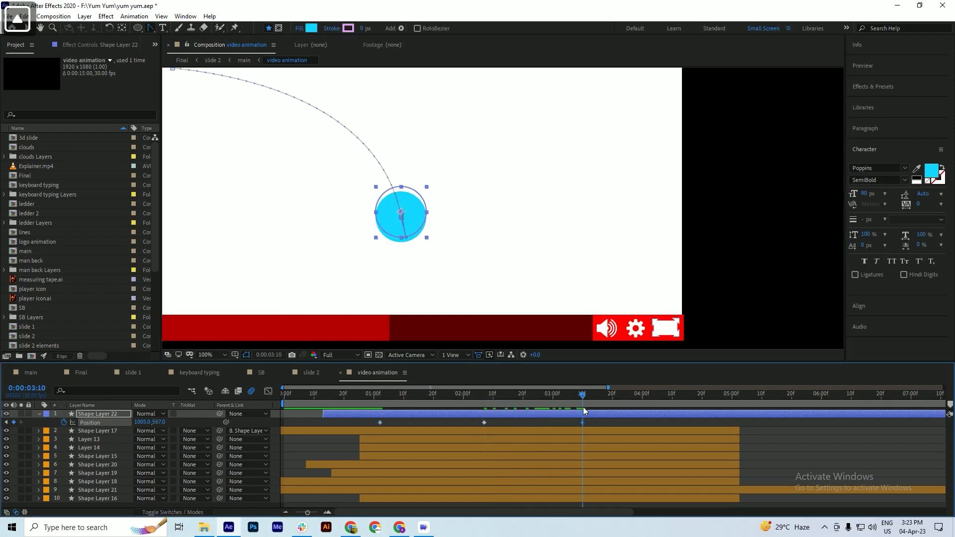
pyautogui.hotkey('shift', 'Right')
pyautogui.hotkey('shift', 'Right')
pyautogui.hotkey('shift', 'Right')
pyautogui.hotkey('shift', 'Right')
pyautogui.hotkey('shift', 'Right')
pyautogui.hotkey('shift', 'Right')
pyautogui.hotkey('shift', 'Right')
pyautogui.hotkey('shift', 'Right')
pyautogui.hotkey('shift', 'Right')
pyautogui.hotkey('shift', 'Right')
pyautogui.hotkey('shift', 'Right')
pyautogui.hotkey('shift', 'Right')
pyautogui.hotkey('shift', 'Right')
pyautogui.hotkey('shift', 'Right')
pyautogui.hotkey('shift', 'Right')
pyautogui.hotkey('shift', 'Right')
pyautogui.hotkey('shift', 'Right')
pyautogui.hotkey('shift', 'Right')
pyautogui.hotkey('shift', 'Right')
pyautogui.hotkey('shift', 'Right')
pyautogui.hotkey('shift', 'Right')
pyautogui.hotkey('shift', 'Right')
pyautogui.hotkey('shift', 'Right')
pyautogui.hotkey('shift', 'Right')
pyautogui.hotkey('shift', 'Right')
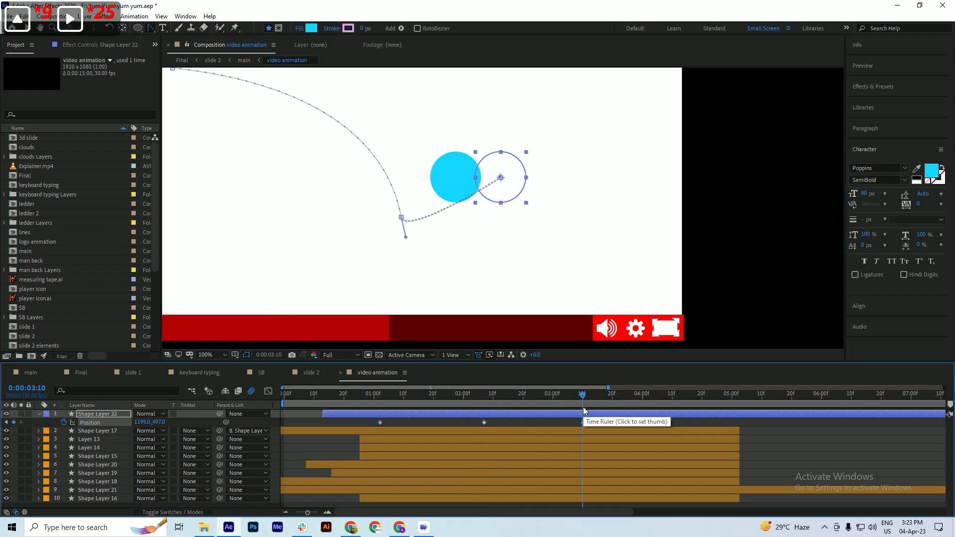
pyautogui.hotkey('shift', 'Up')
pyautogui.hotkey('shift', 'Up')
pyautogui.hotkey('shift', 'Up')
pyautogui.hotkey('shift', 'Up')
pyautogui.hotkey('shift', 'Up')
pyautogui.hotkey('shift', 'Up')
pyautogui.hotkey('shift', 'Up')
pyautogui.hotkey('shift', 'Up')
pyautogui.hotkey('shift', 'Up')
pyautogui.hotkey('shift', 'Right')
pyautogui.hotkey('shift', 'Right')
pyautogui.hotkey('shift', 'Right')
pyautogui.hotkey('shift', 'Right')
pyautogui.hotkey('shift', 'Right')
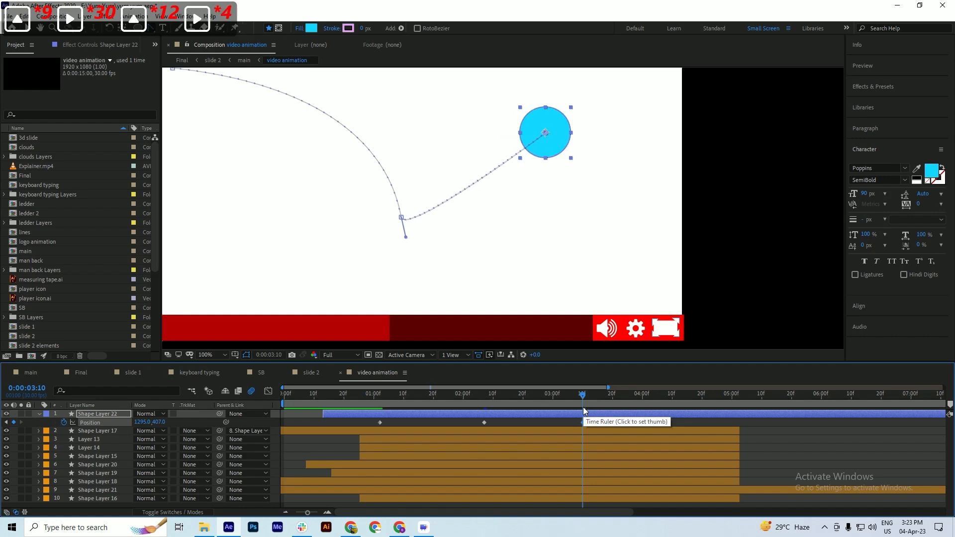
pyautogui.hotkey('ctrl', 's')
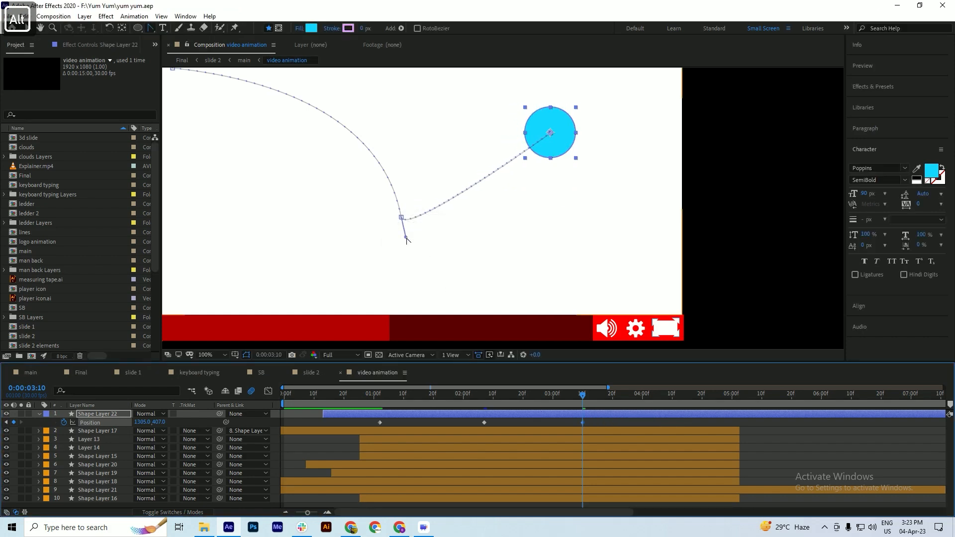
# Step: Try to bend the path's rising section by reshaping the second keyframe's handle and converting its vertex, undoing the attempts
pyautogui.keyDown('alt'); pyautogui.moveTo(405, 237); pyautogui.dragTo(408, 202); pyautogui.keyUp('alt')
pyautogui.press('alt')
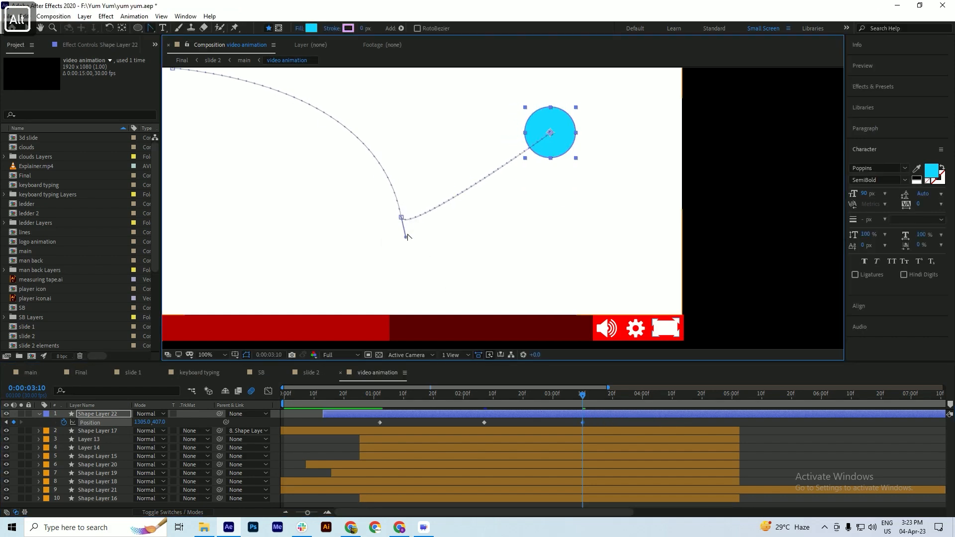
pyautogui.moveTo(406, 238); pyautogui.dragTo(418, 172)
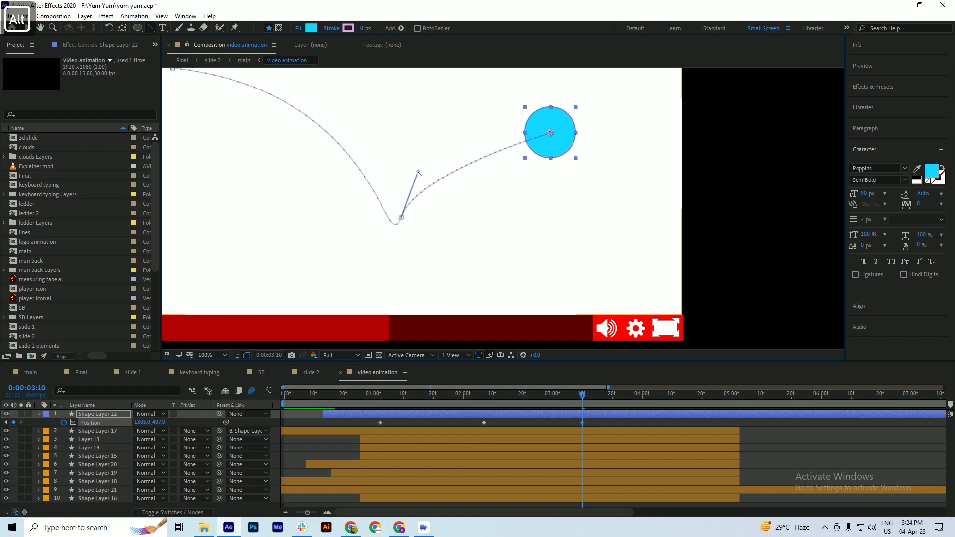
pyautogui.keyDown('alt'); pyautogui.click(402, 217); pyautogui.keyUp('alt')
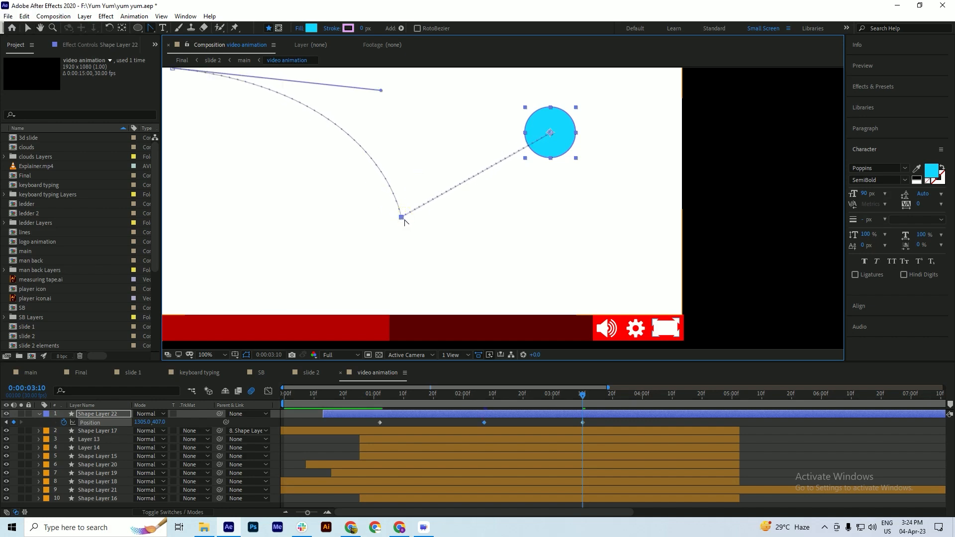
pyautogui.press('shift')
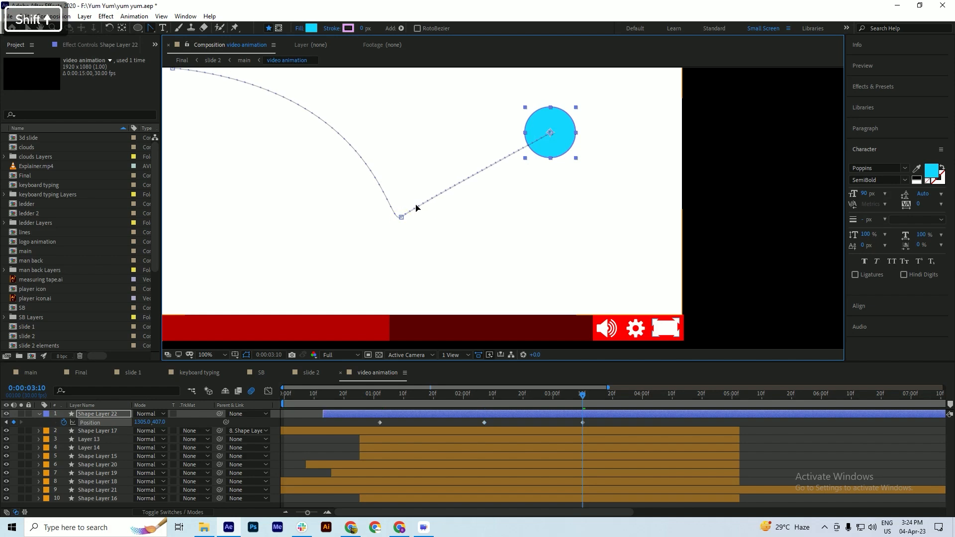
pyautogui.hotkey('ctrl', 'z')
pyautogui.keyDown('ctrl'); pyautogui.keyDown('alt'); pyautogui.click(401, 217); pyautogui.keyUp('alt'); pyautogui.keyUp('ctrl')
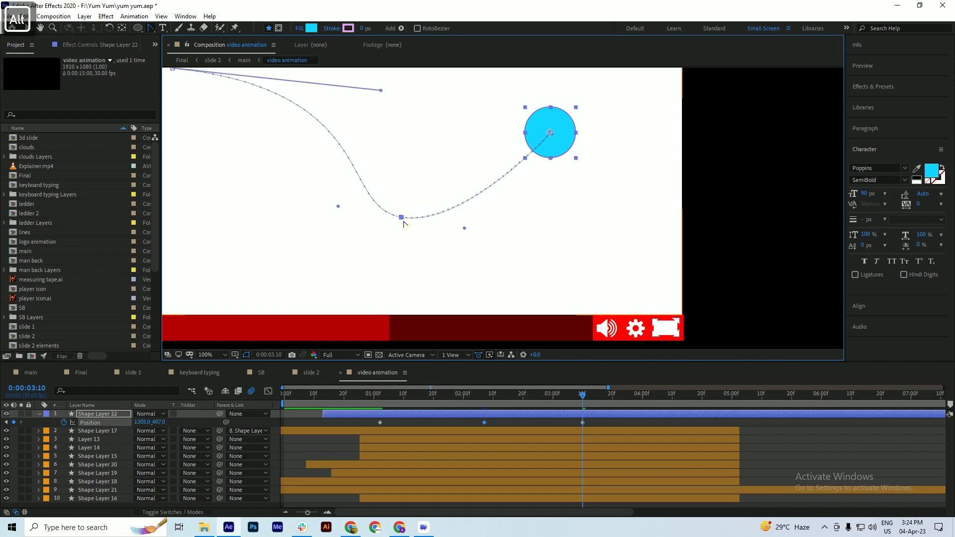
pyautogui.hotkey('ctrl', 'z')
# Step: Convert the second keyframe's vertex and adjust its handles separately so the path meets in a sharp bounce with an arched rising section
pyautogui.scroll(5, 403, 225)
pyautogui.keyDown('ctrl'); pyautogui.keyDown('alt'); pyautogui.click(399, 193); pyautogui.keyUp('alt'); pyautogui.keyUp('ctrl')
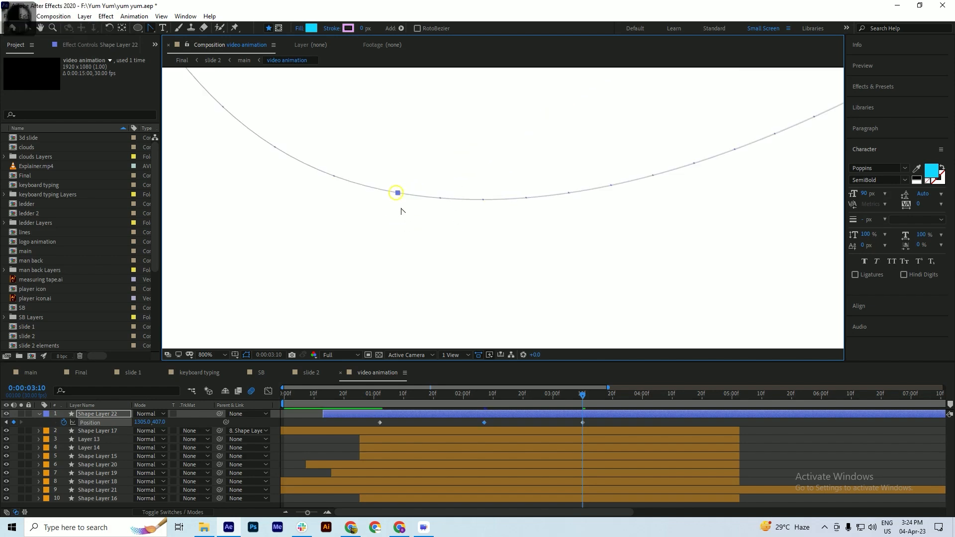
pyautogui.scroll(-5, 404, 224)
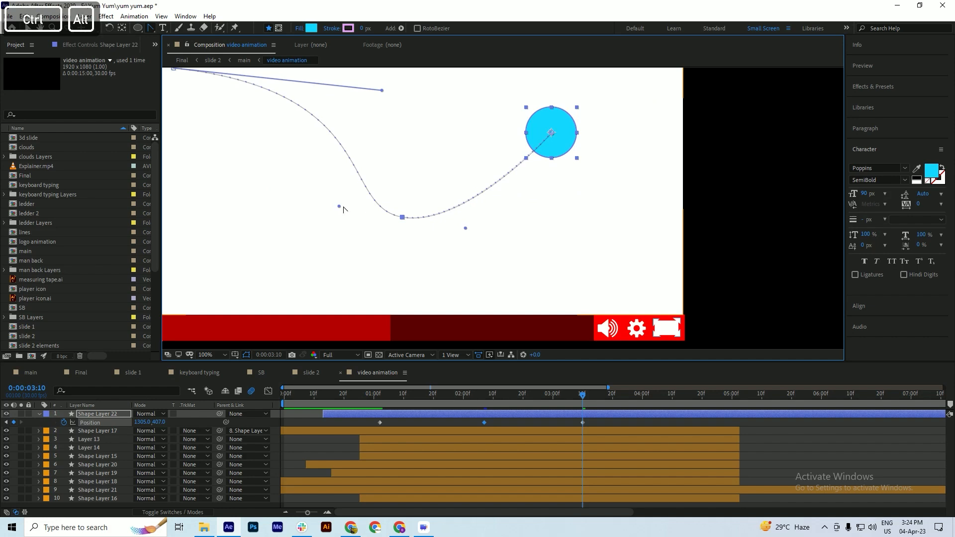
pyautogui.moveTo(339, 207); pyautogui.dragTo(398, 189)
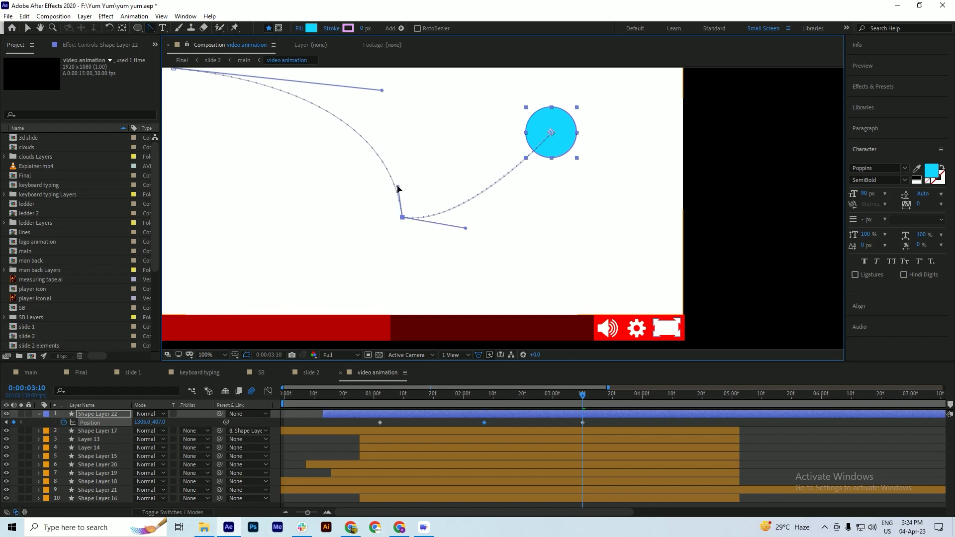
pyautogui.moveTo(465, 230); pyautogui.dragTo(426, 178)
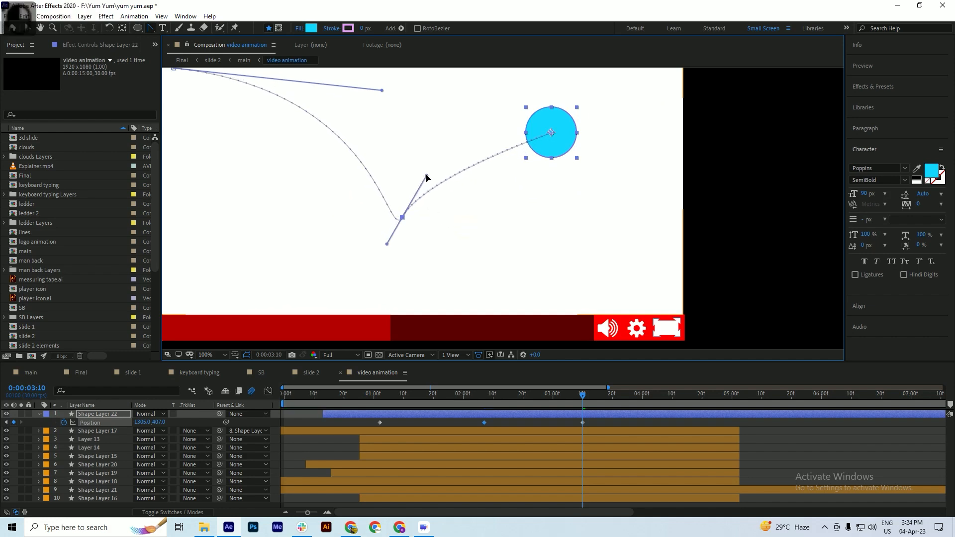
pyautogui.hotkey('ctrl', 'z')
pyautogui.moveTo(466, 229); pyautogui.dragTo(477, 120)
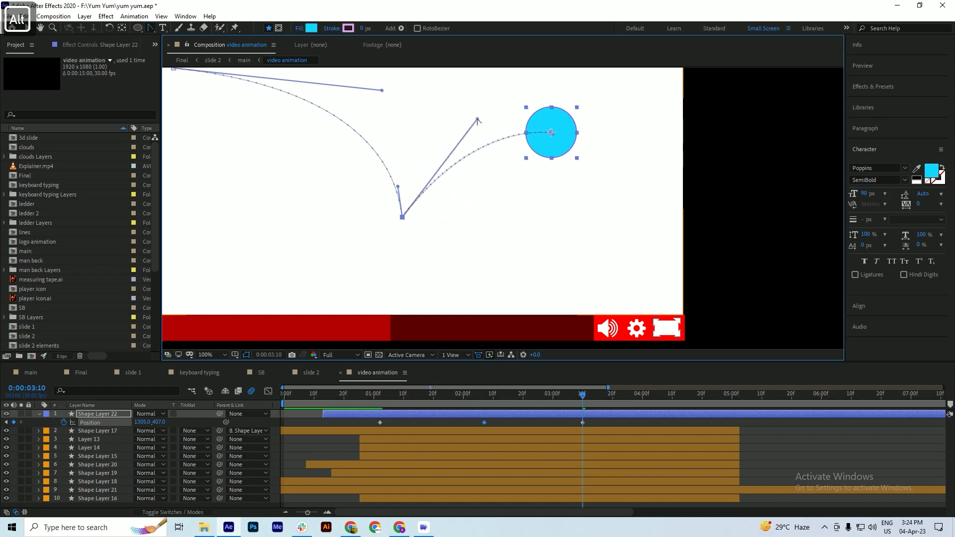
# Step: Pull the second keyframe's incoming handle up and outward to steepen the circle's descent, and save the project
pyautogui.scroll(-1, 429, 160)
pyautogui.scroll(1, 395, 157)
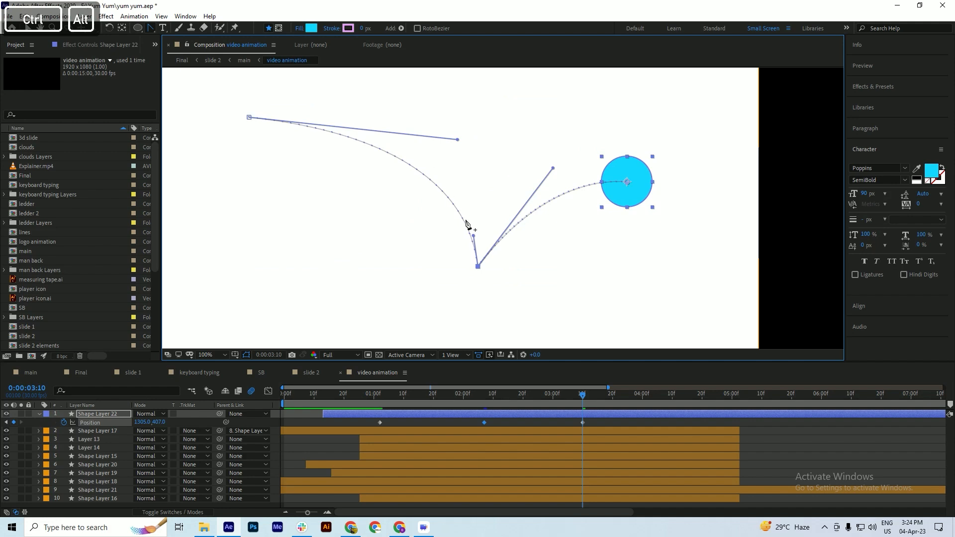
pyautogui.moveTo(474, 237); pyautogui.dragTo(444, 205)
pyautogui.hotkey('ctrl', 'z')
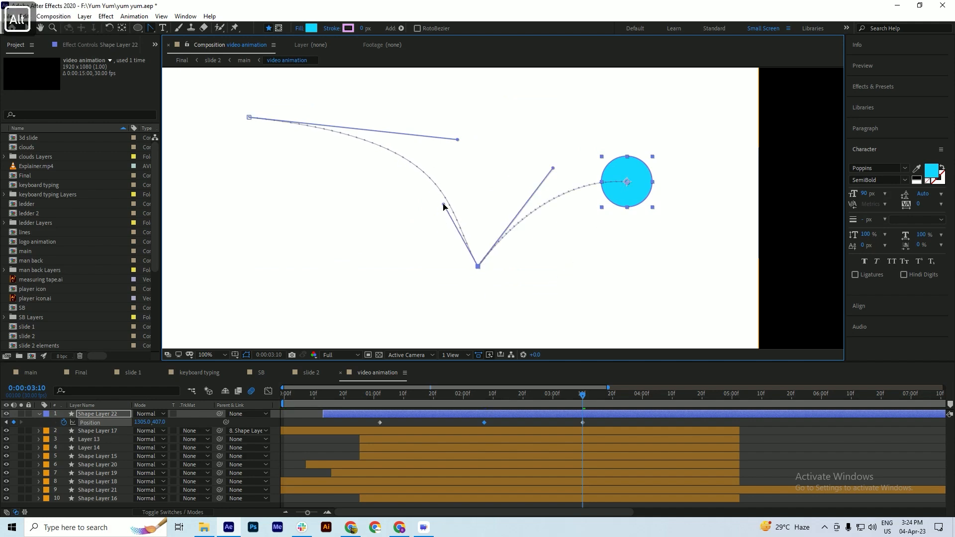
pyautogui.scroll(-2, 444, 205)
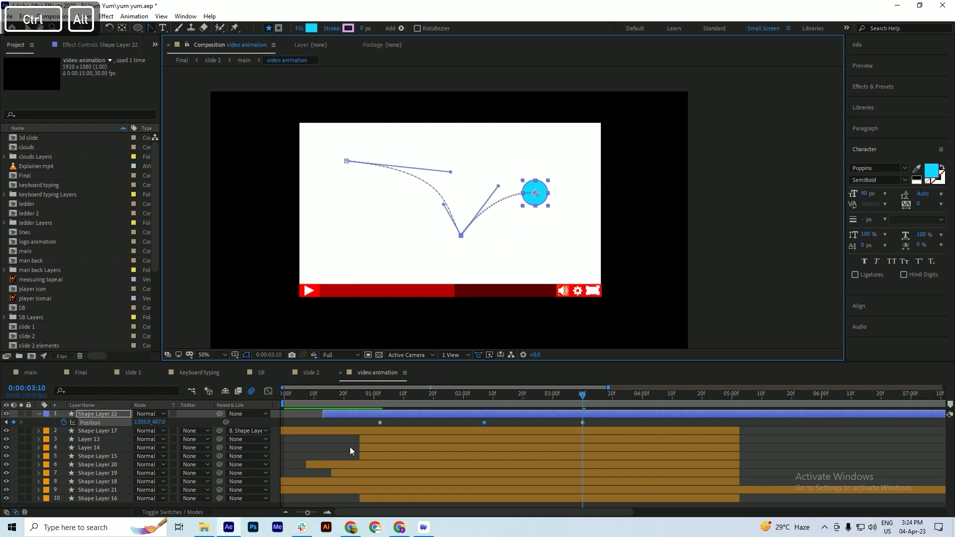
pyautogui.hotkey('ctrl', 'shift', 'h')
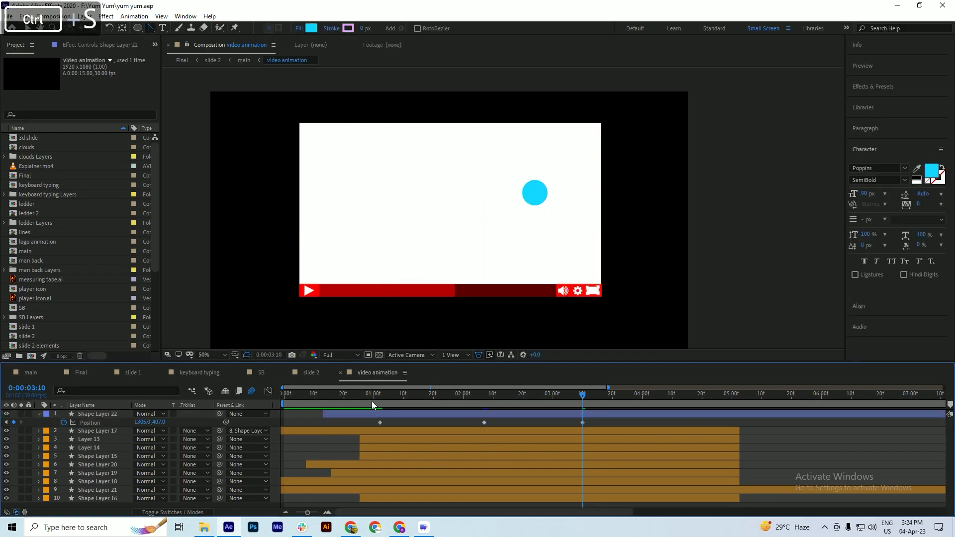
# Step: Preview the circle's bounce from about 0:00:01:03, and return to the second Position keyframe at 0:00:02:07
pyautogui.moveTo(369, 403); pyautogui.dragTo(384, 405)
pyautogui.press('space')
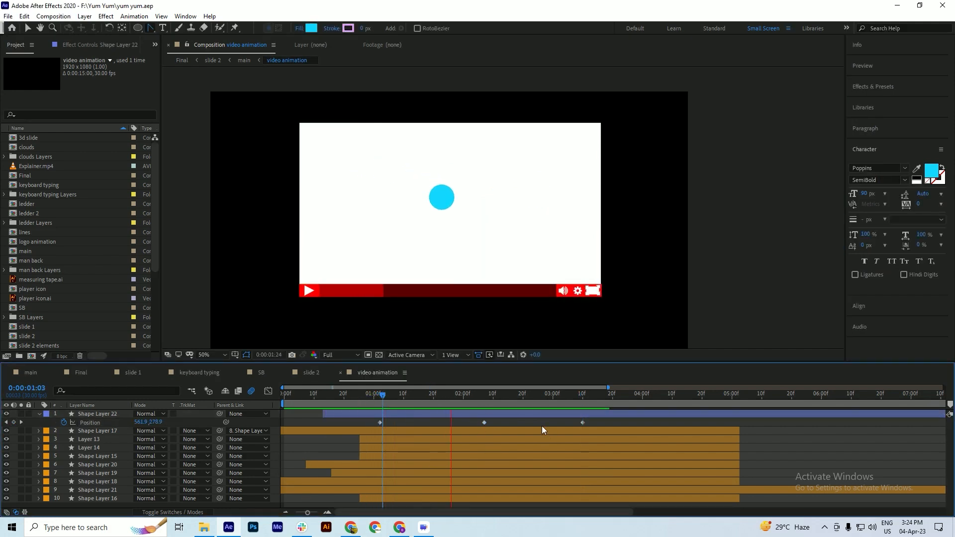
pyautogui.press('space')
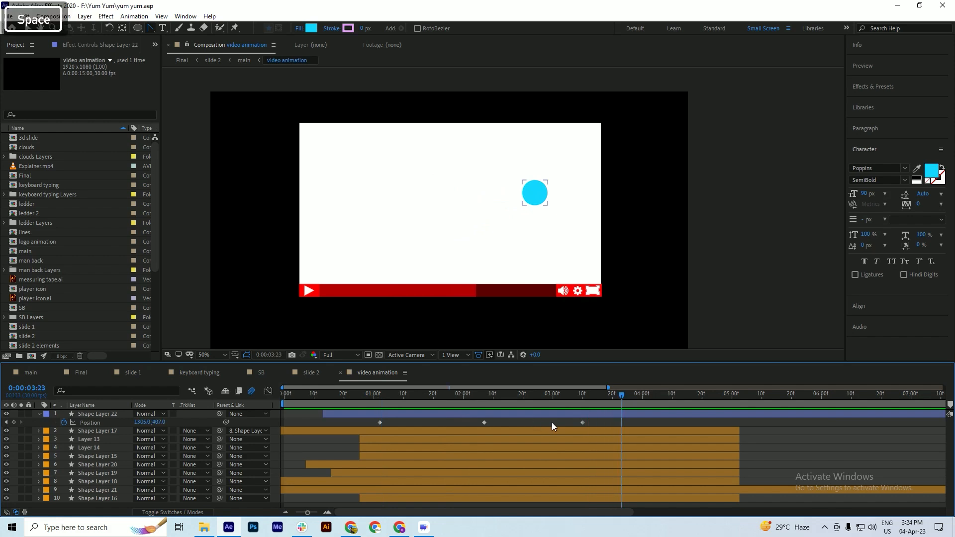
pyautogui.moveTo(492, 402); pyautogui.dragTo(485, 406)
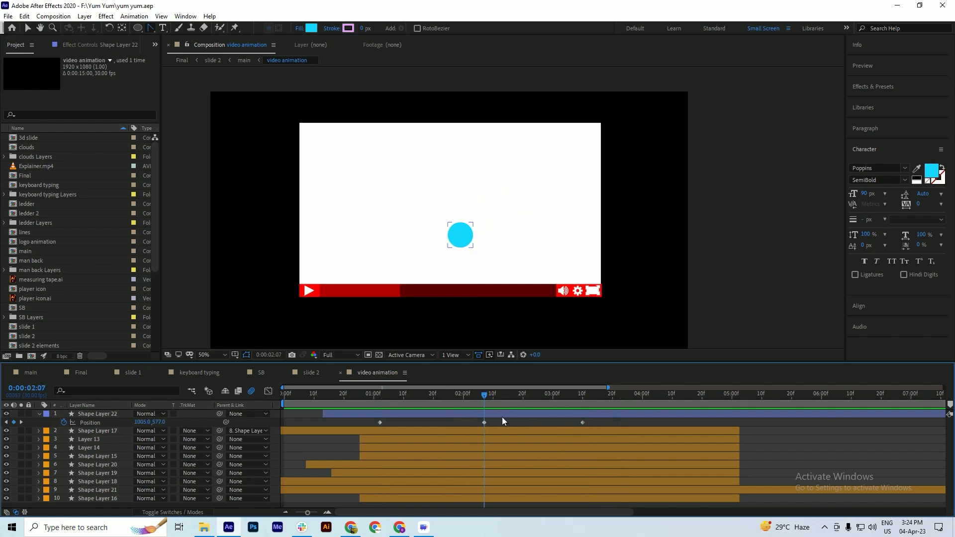
# Step: Apply Easy Ease to the circle's third and first Position keyframes
pyautogui.click(583, 423)
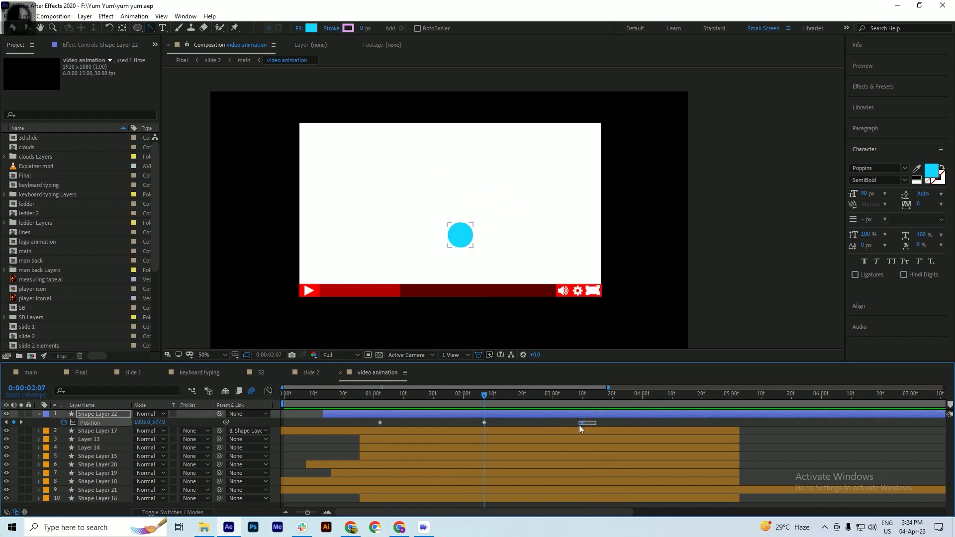
pyautogui.press('Delete')
pyautogui.hotkey('ctrl', 'z')
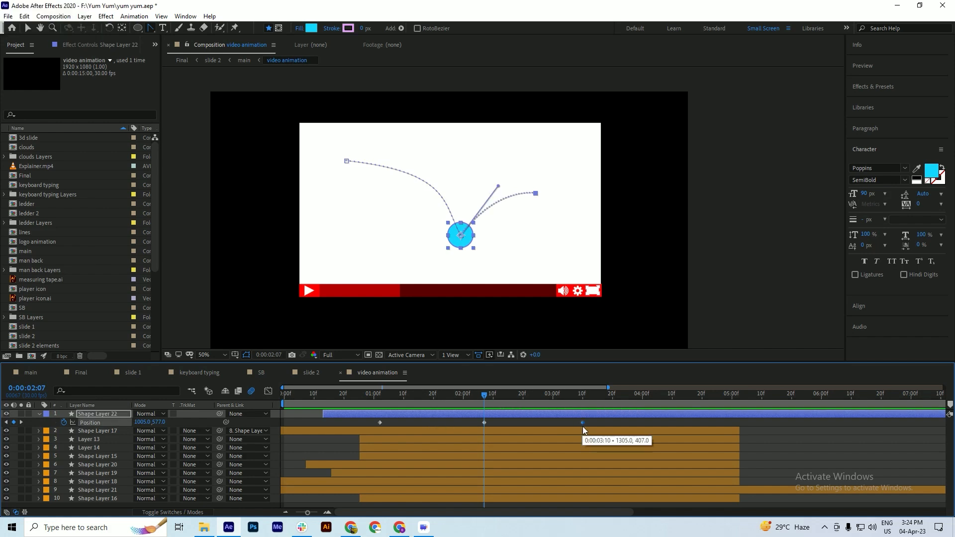
pyautogui.press('F9')
pyautogui.click(396, 423)
pyautogui.click(380, 423)
pyautogui.press('F9')
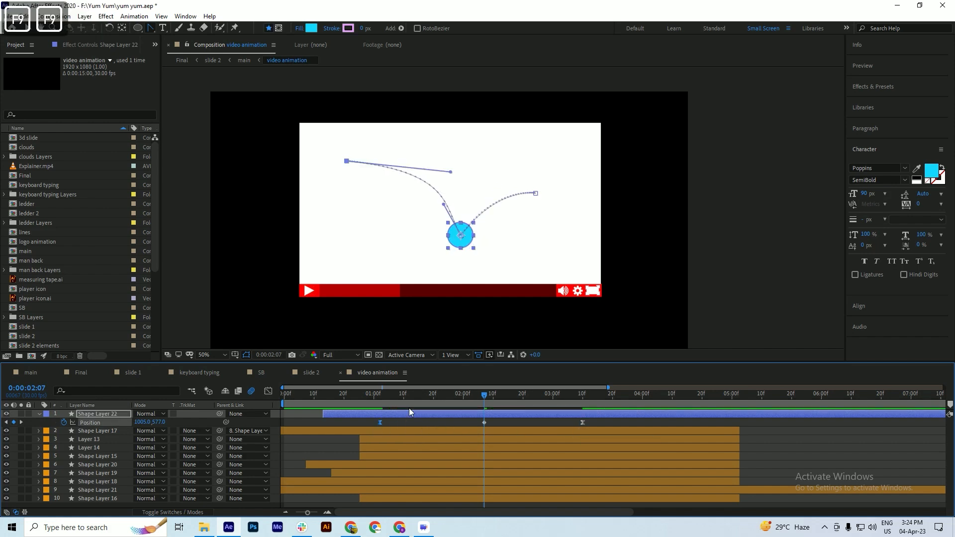
# Step: Preview the circle's eased motion, replaying it from 0:00:00:29
pyautogui.press('space')
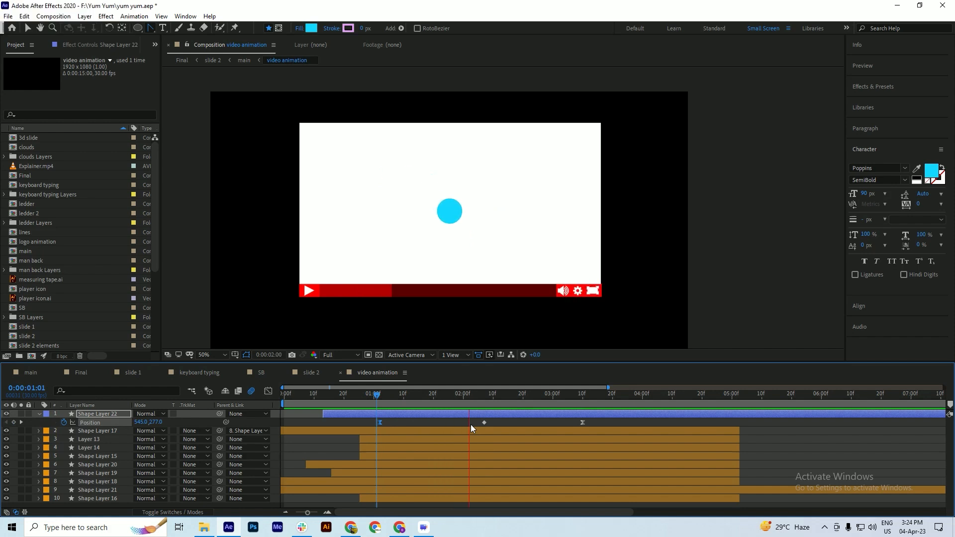
pyautogui.press('space')
pyautogui.click(371, 400)
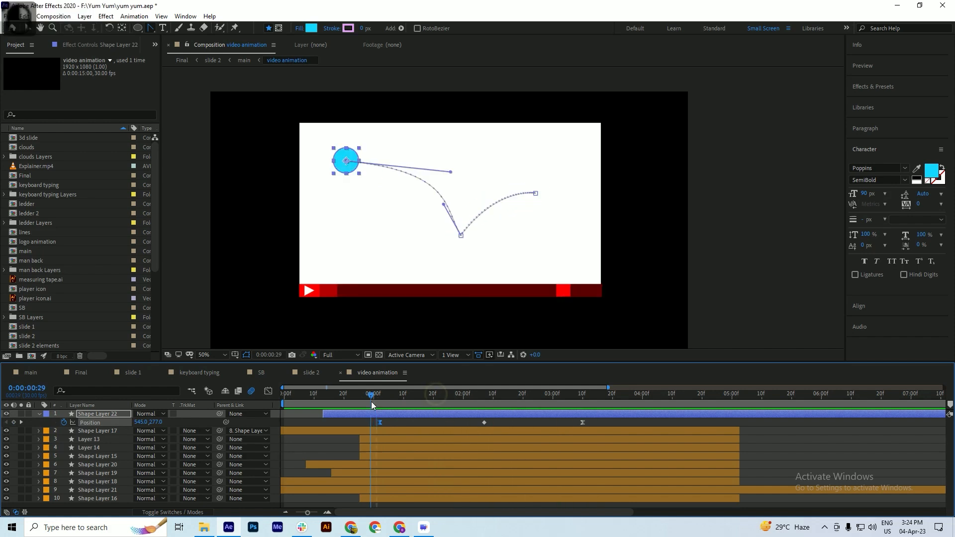
pyautogui.press('space')
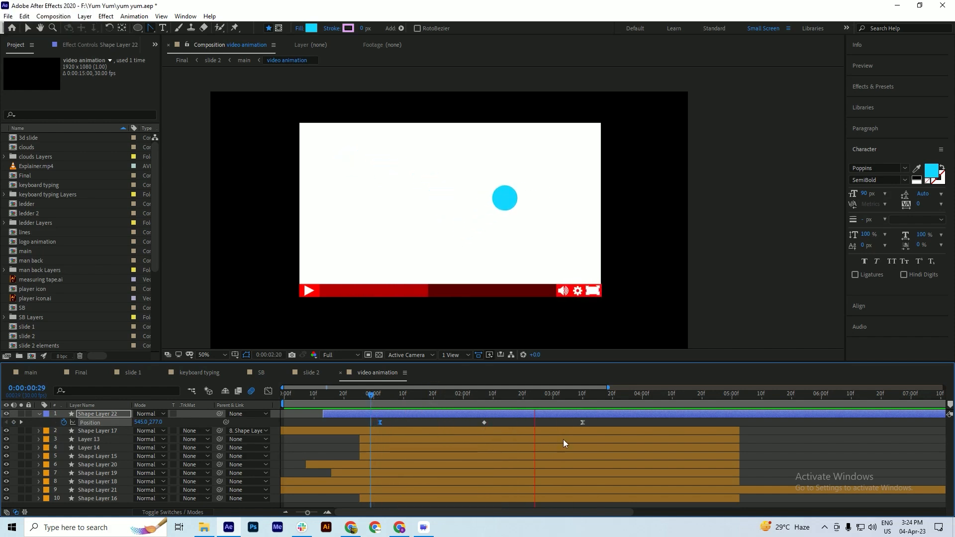
# Step: Retime the circle's third Position keyframe earlier to about 0:00:03:04, and preview the motion from 0:00:01:05
pyautogui.click(583, 423)
pyautogui.moveTo(584, 423); pyautogui.dragTo(564, 423)
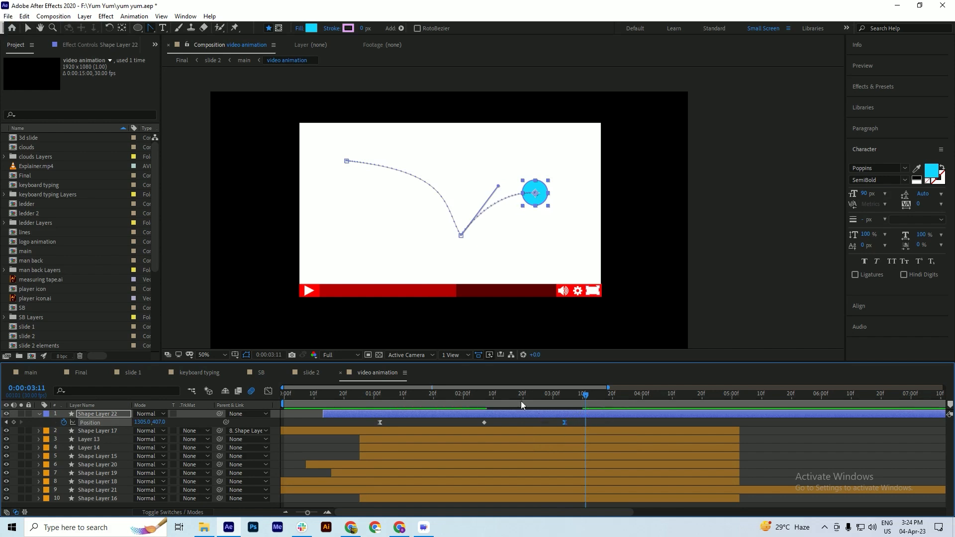
pyautogui.moveTo(492, 400); pyautogui.dragTo(389, 407)
pyautogui.press('space')
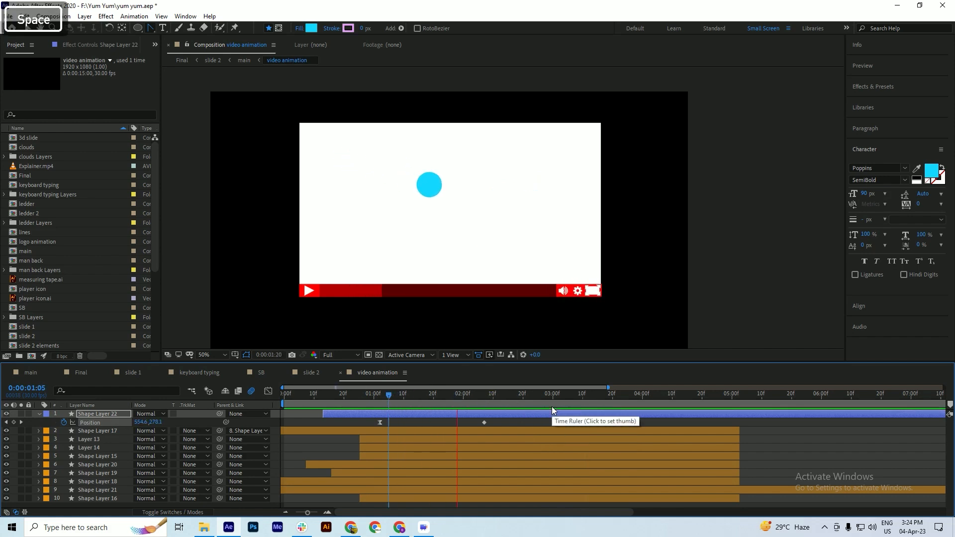
pyautogui.press('space')
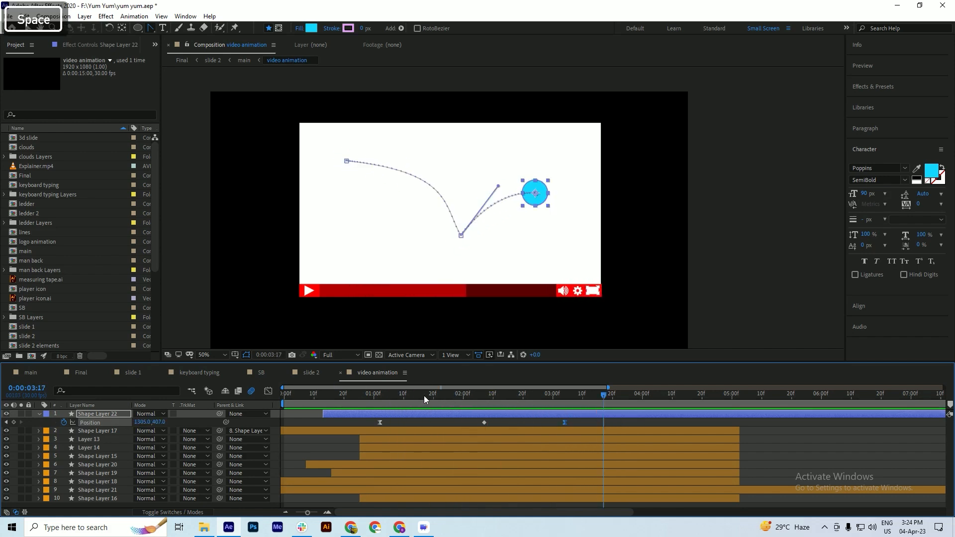
# Step: Add a Scale keyframe to the circle at 0:00:02:06, one frame before it lands, and save the project
pyautogui.moveTo(424, 396); pyautogui.dragTo(486, 409)
pyautogui.hotkey('ctrl', 's')
pyautogui.scroll(5, 486, 409)
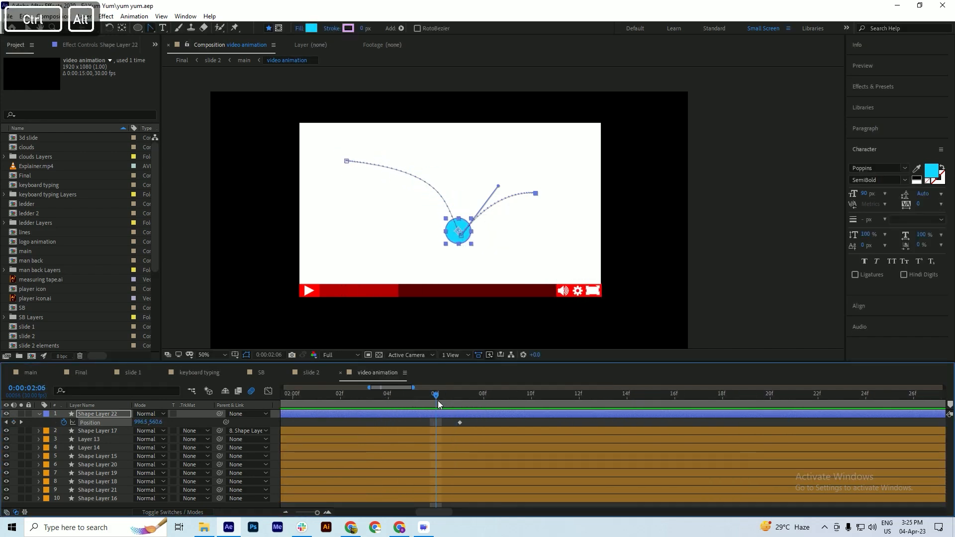
pyautogui.hotkey('shift', 's')
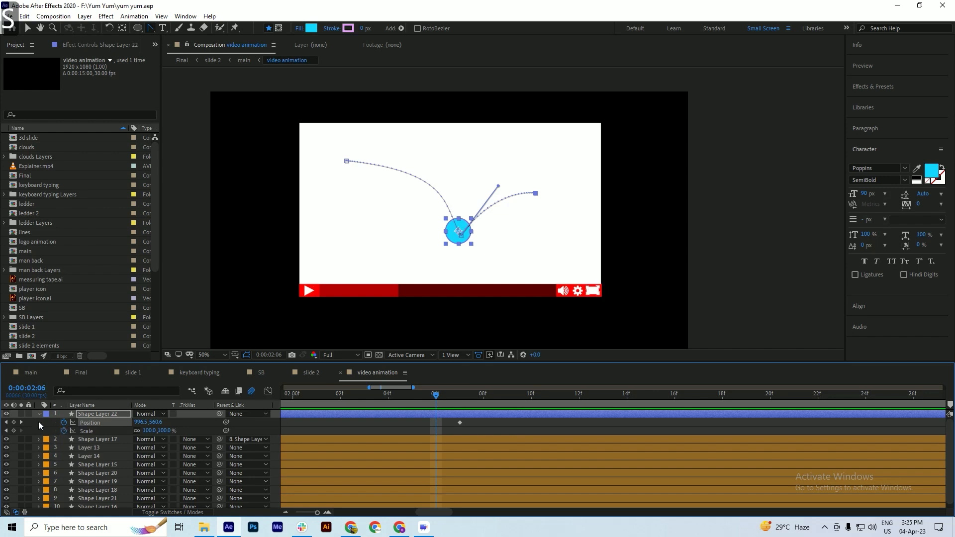
pyautogui.click(13, 430)
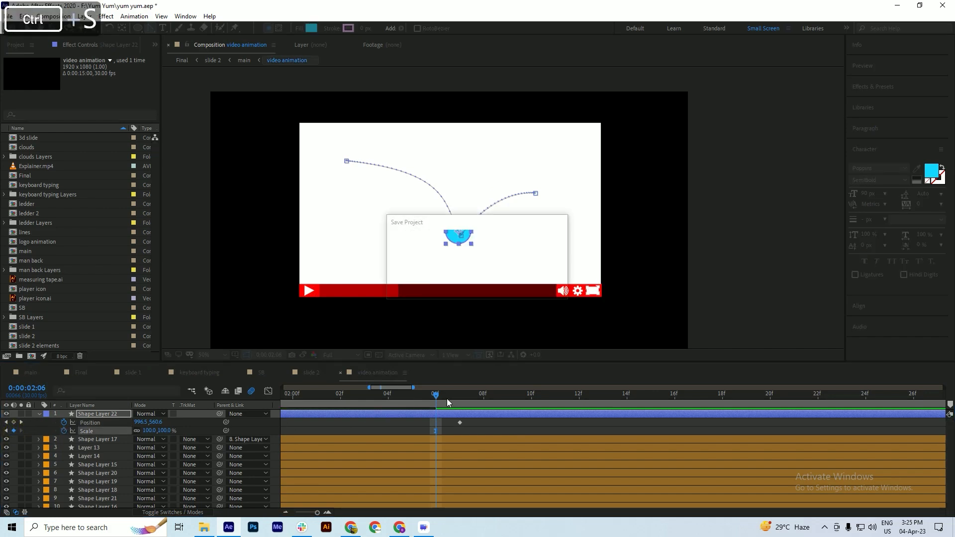
# Step: Show the rulers and place a horizontal guide along the circle's lower edge at its 0:00:02:07 landing frame, and save the project
pyautogui.moveTo(448, 399); pyautogui.dragTo(474, 404)
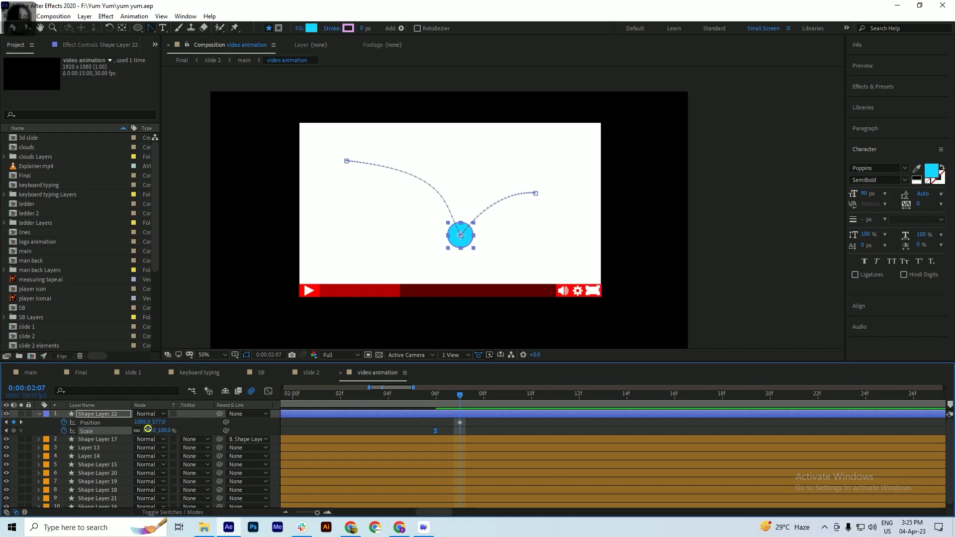
pyautogui.moveTo(149, 431); pyautogui.dragTo(155, 430)
pyautogui.hotkey('ctrl', 'z')
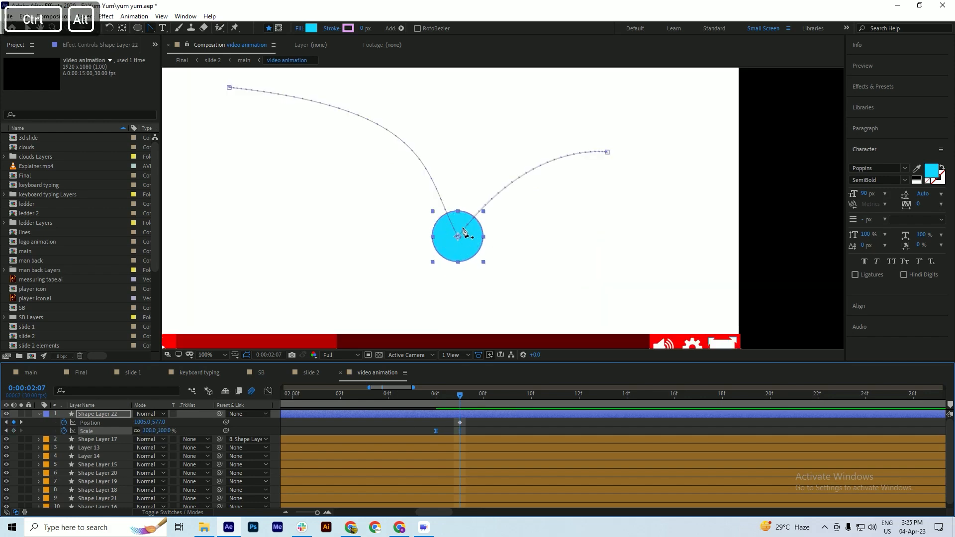
pyautogui.scroll(2, 464, 235)
pyautogui.hotkey('ctrl', 'r')
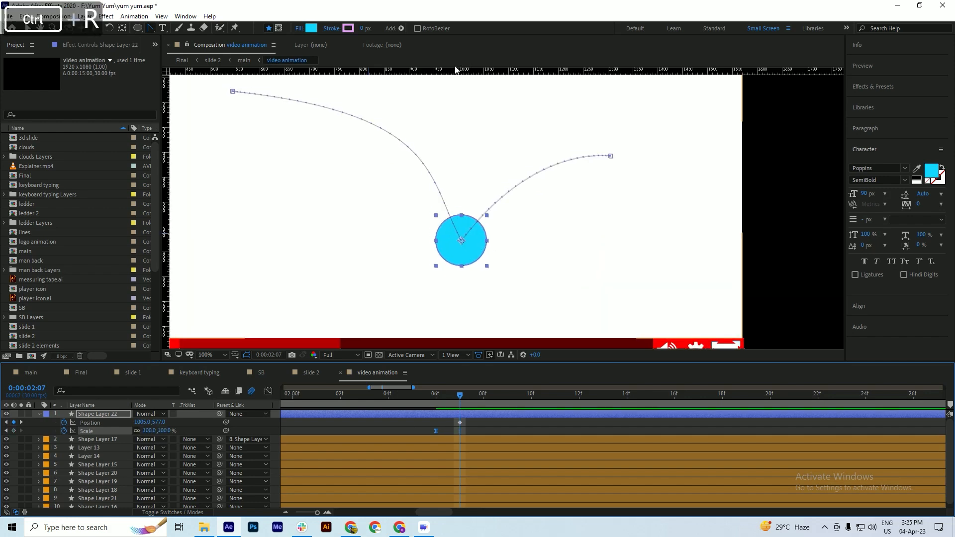
pyautogui.moveTo(454, 71); pyautogui.dragTo(496, 267)
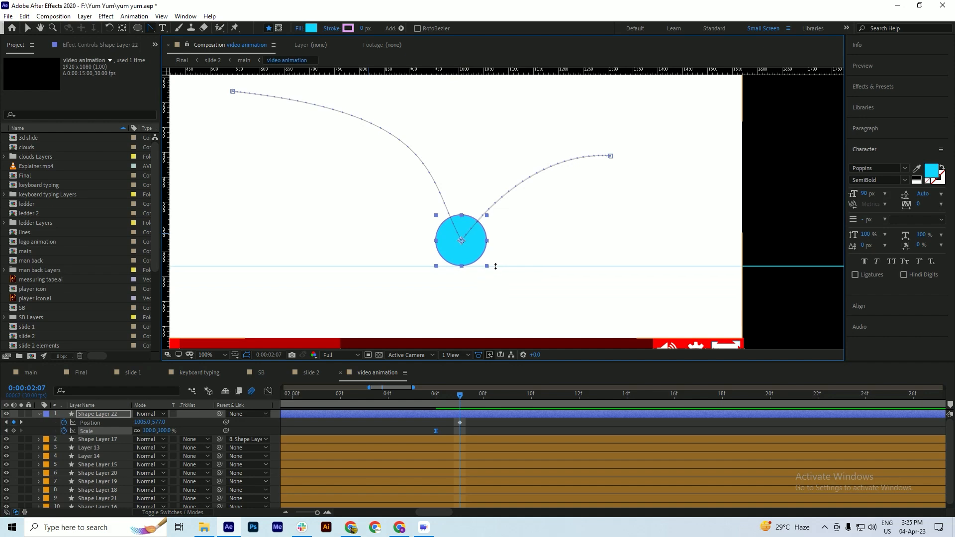
pyautogui.hotkey('ctrl', 's')
pyautogui.press('ctrl')
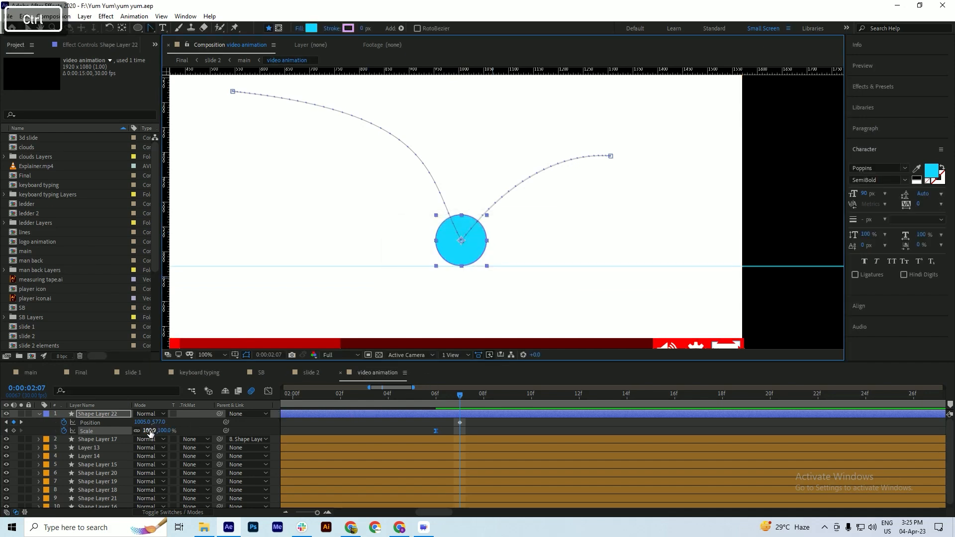
# Step: Unlink the circle's Scale proportions, squash its vertical scale to 69.1% at 0:00:02:07, and save the project
pyautogui.moveTo(151, 432); pyautogui.dragTo(156, 431)
pyautogui.hotkey('ctrl', 'z')
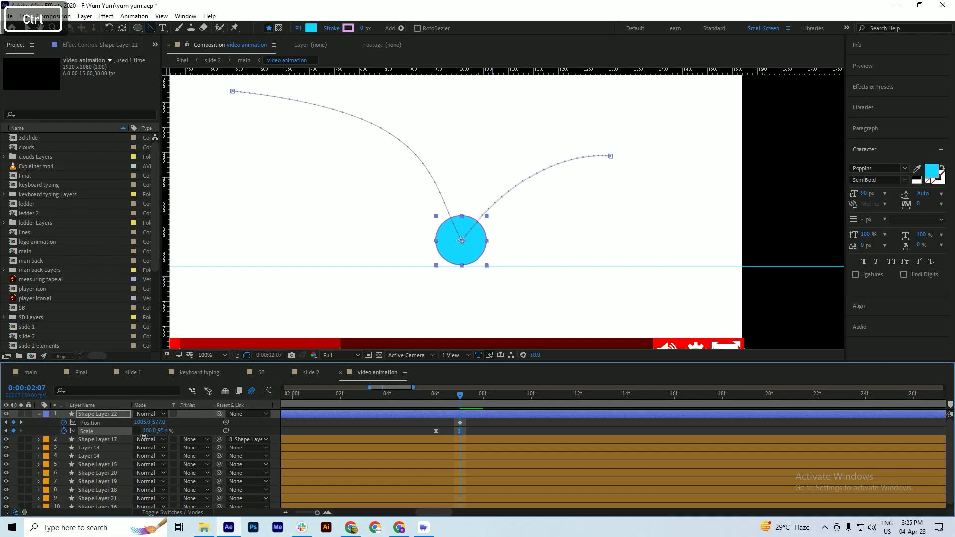
pyautogui.moveTo(144, 437); pyautogui.dragTo(65, 449)
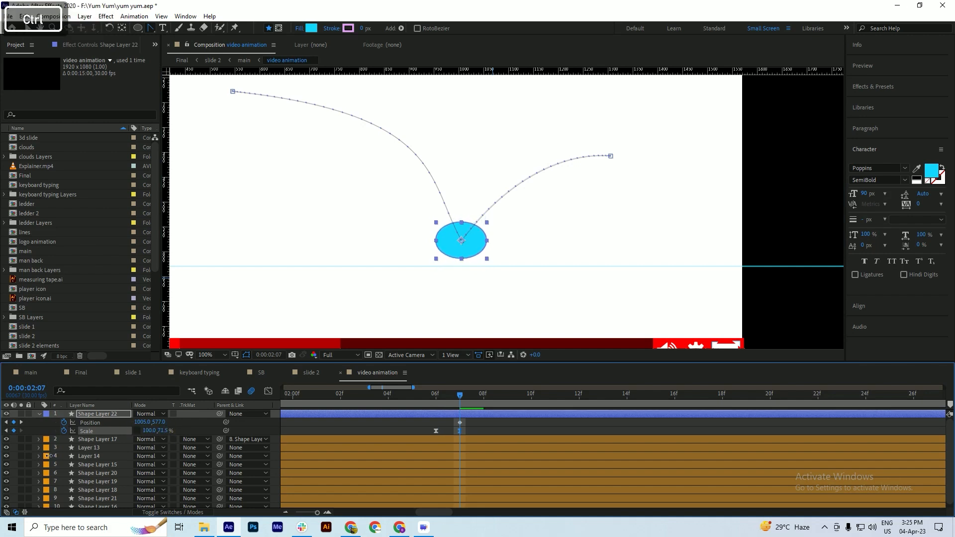
pyautogui.hotkey('ctrl', 's')
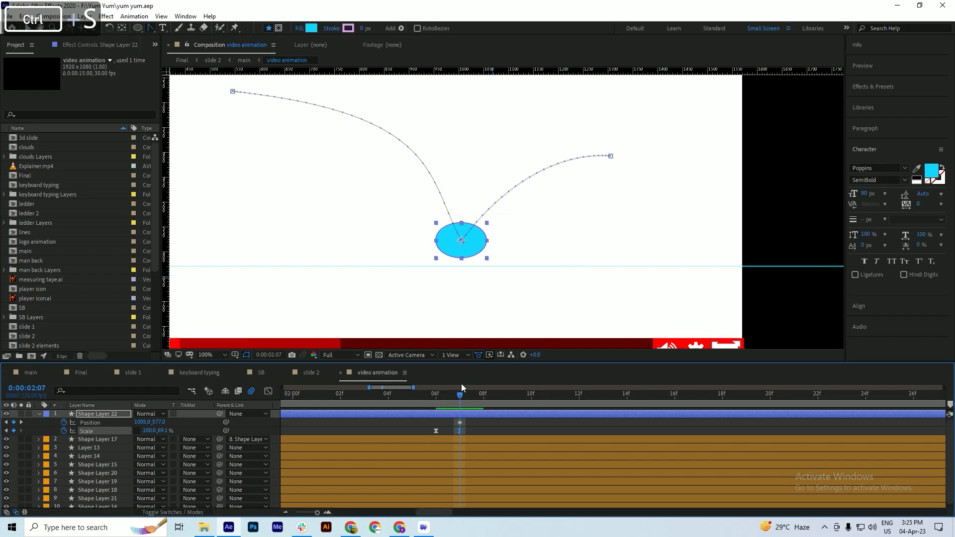
# Step: Lower the circle's landing Position keyframe to Y 593 so the squashed shape rests on the guide, and save the project
pyautogui.moveTo(459, 396); pyautogui.dragTo(458, 422)
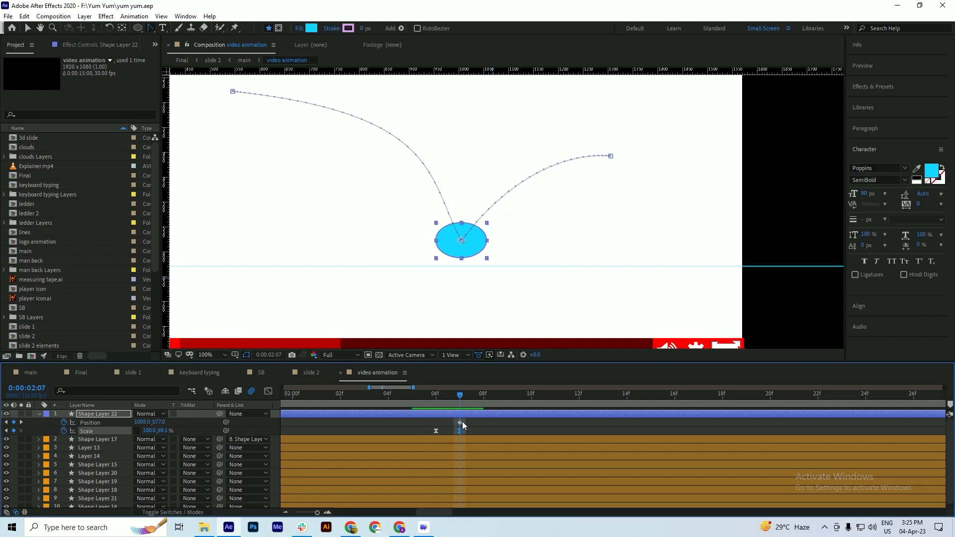
pyautogui.hotkey('shift', 'Down')
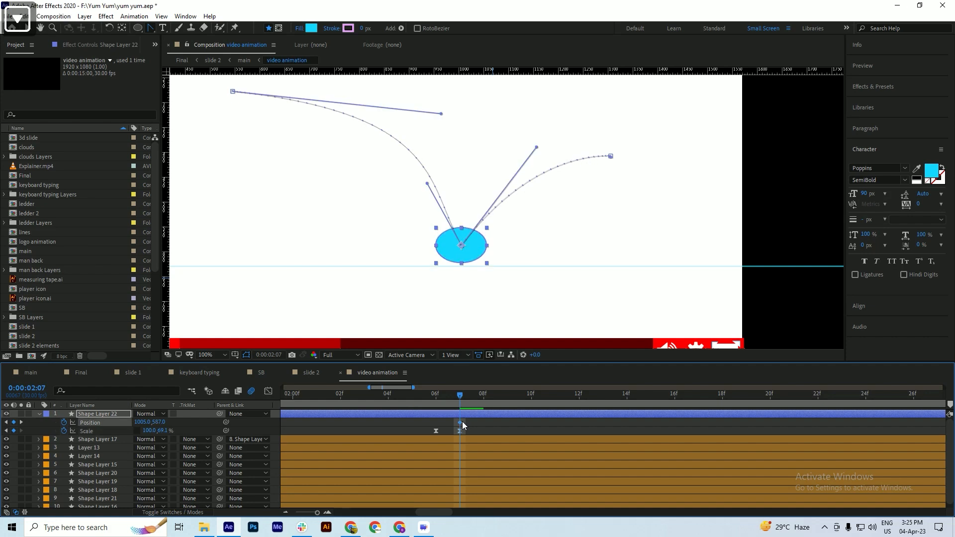
pyautogui.press('Down')
pyautogui.press('Down')
pyautogui.press('Down')
pyautogui.press('Down')
pyautogui.press('Down')
pyautogui.press('Down')
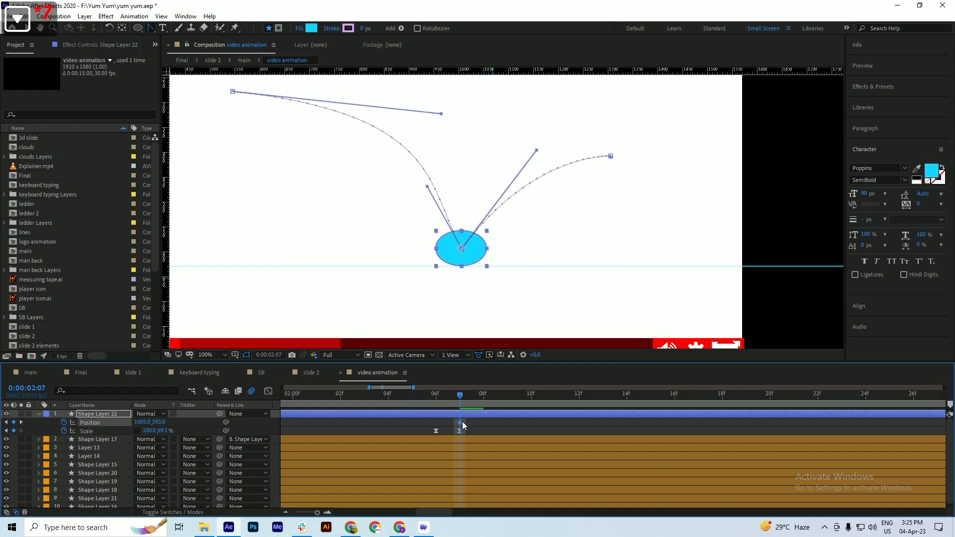
pyautogui.hotkey('ctrl', 's')
# Step: Paste a copy of the circle's first Scale keyframe at 0:00:02:08 to restore its round shape after landing
pyautogui.click(464, 400)
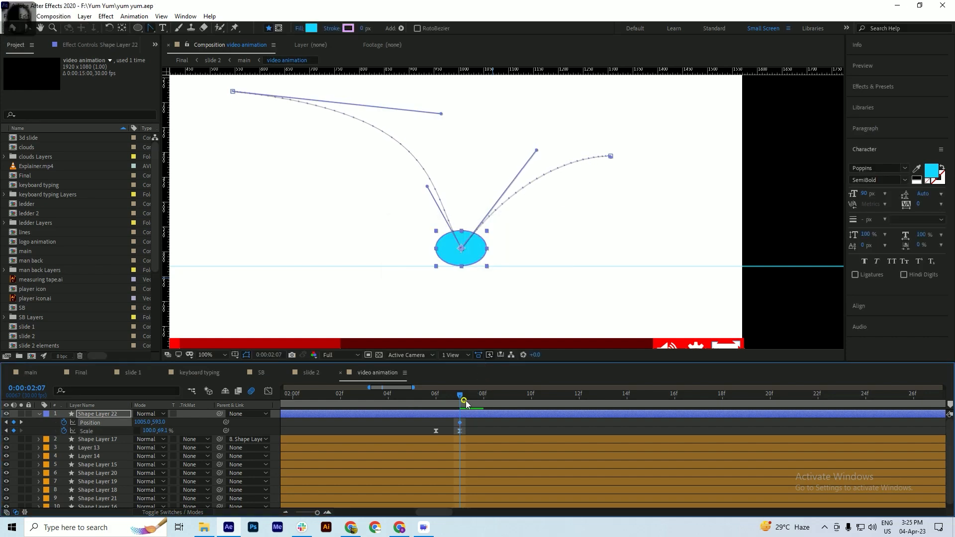
pyautogui.moveTo(465, 401); pyautogui.dragTo(505, 415)
pyautogui.press('pageup')
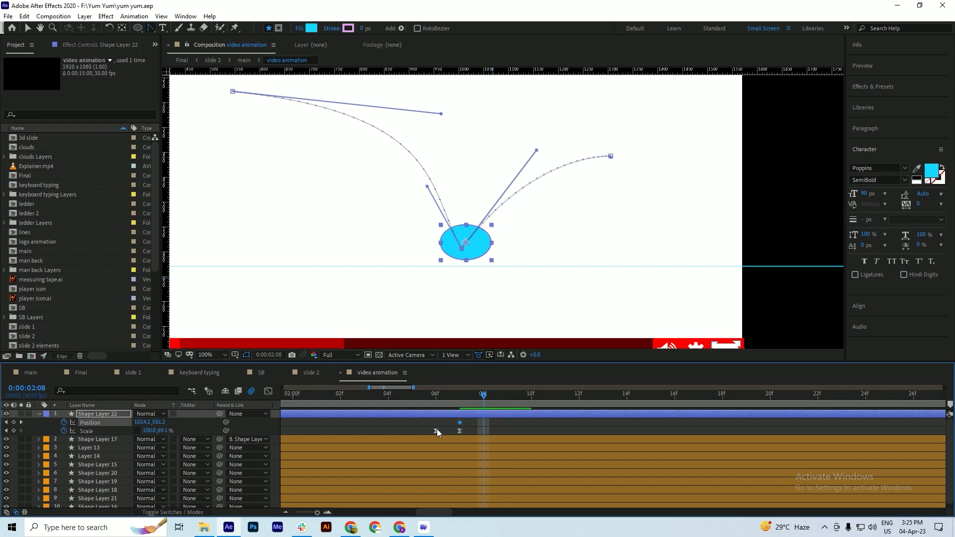
pyautogui.click(436, 431)
pyautogui.hotkey('ctrl', 'c')
pyautogui.hotkey('ctrl', 'v')
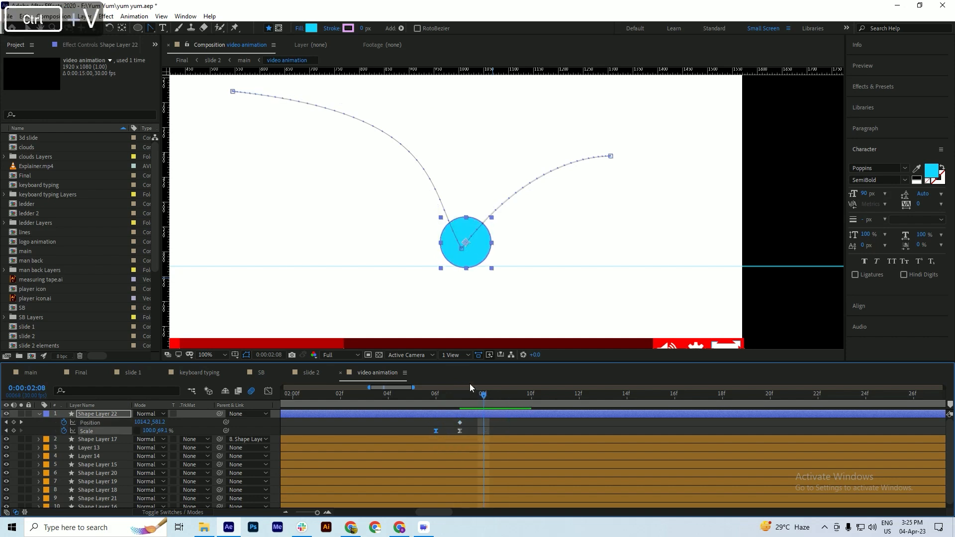
# Step: Preview the circle's squash as it lands and bounces
pyautogui.moveTo(473, 393); pyautogui.dragTo(381, 410)
pyautogui.press('space')
pyautogui.press('space')
pyautogui.scroll(-3, 455, 398)
pyautogui.press('space')
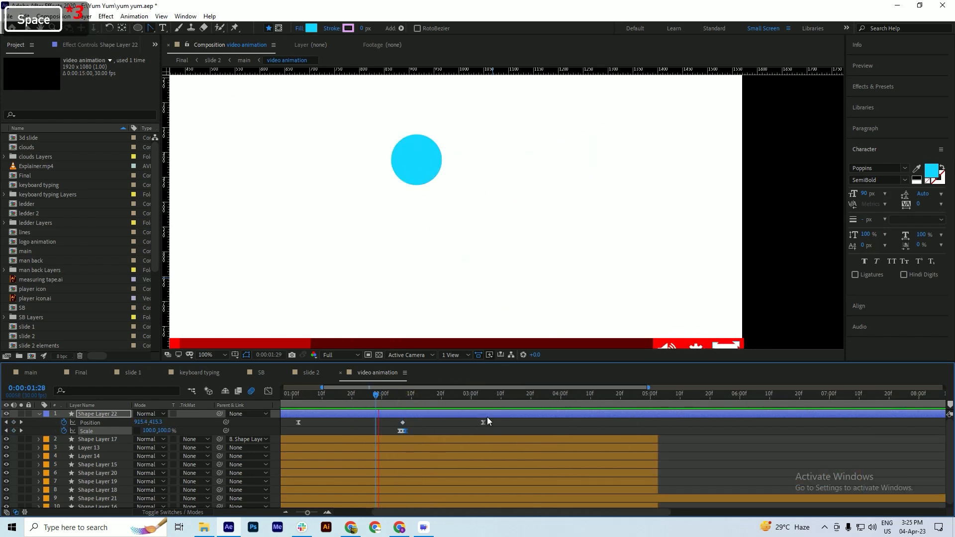
# Step: Spread the circle's outer Scale keyframes around the landing frame, moving the first to 0:00:02:05 and the last to 0:00:02:09
pyautogui.click(389, 401)
pyautogui.click(401, 403)
pyautogui.scroll(5, 388, 412)
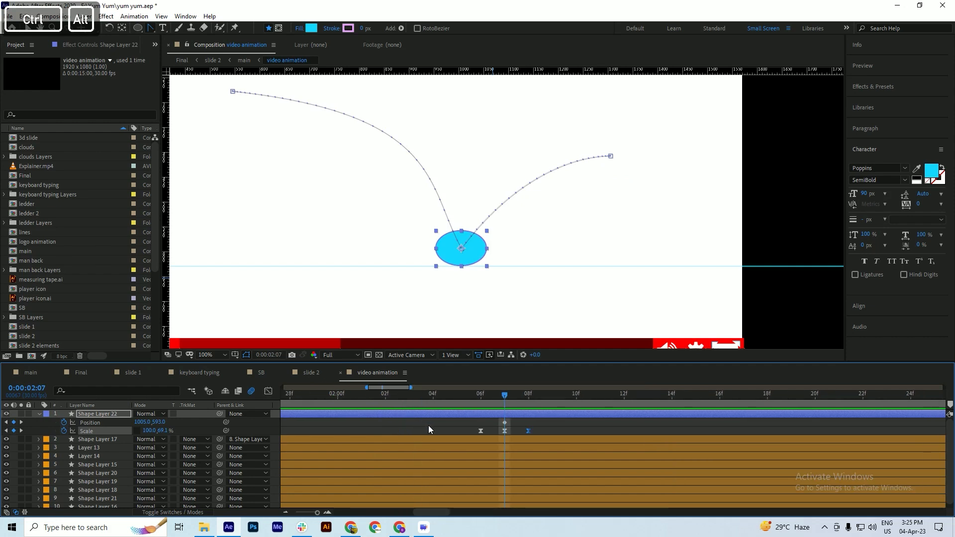
pyautogui.moveTo(482, 429); pyautogui.dragTo(469, 433)
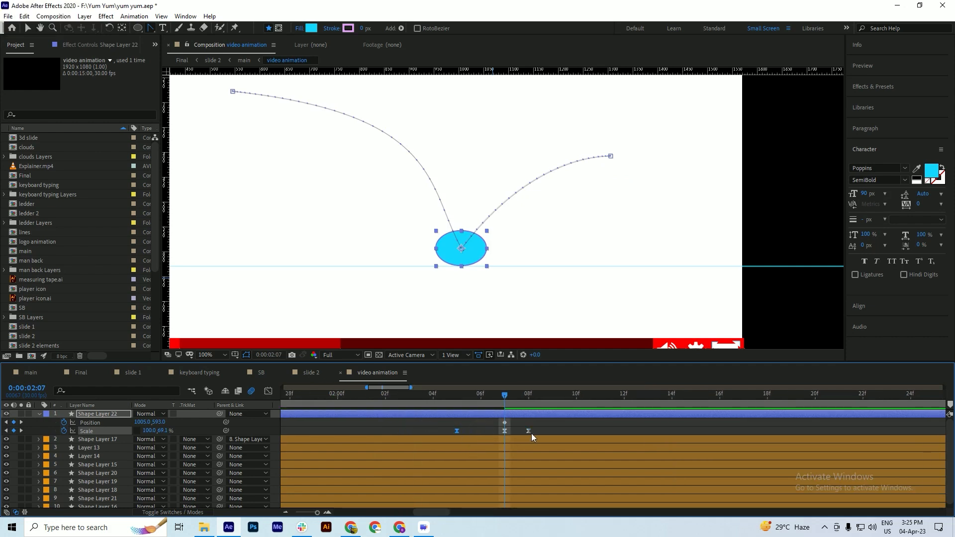
pyautogui.moveTo(527, 431); pyautogui.dragTo(554, 431)
# Step: Preview the retimed landing squash several times, with the whole player screen in view
pyautogui.press('space')
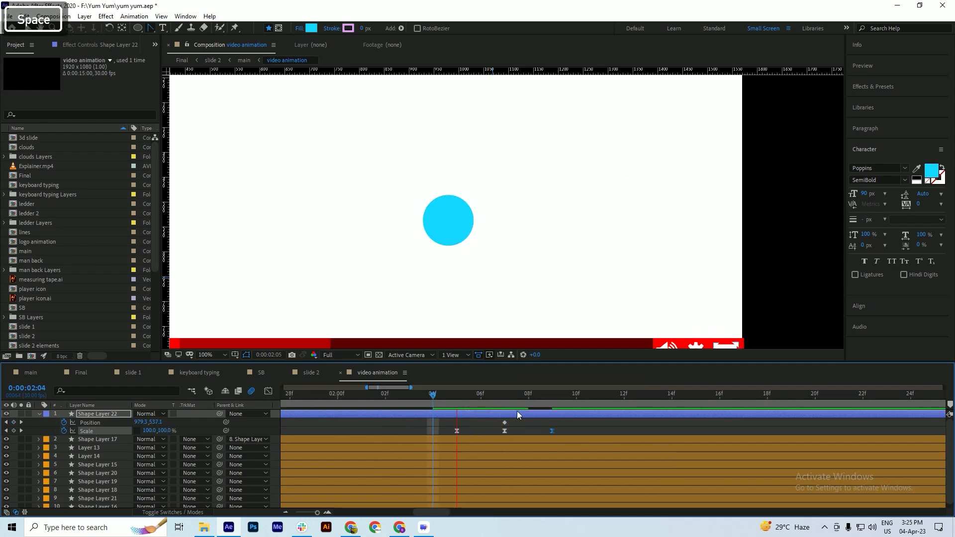
pyautogui.press('space')
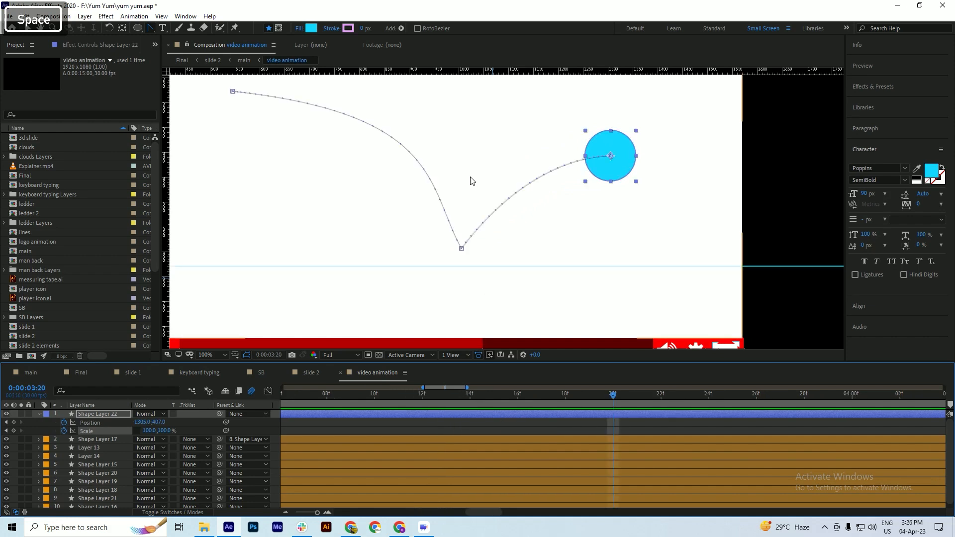
pyautogui.scroll(-1, 476, 202)
pyautogui.scroll(-3, 454, 404)
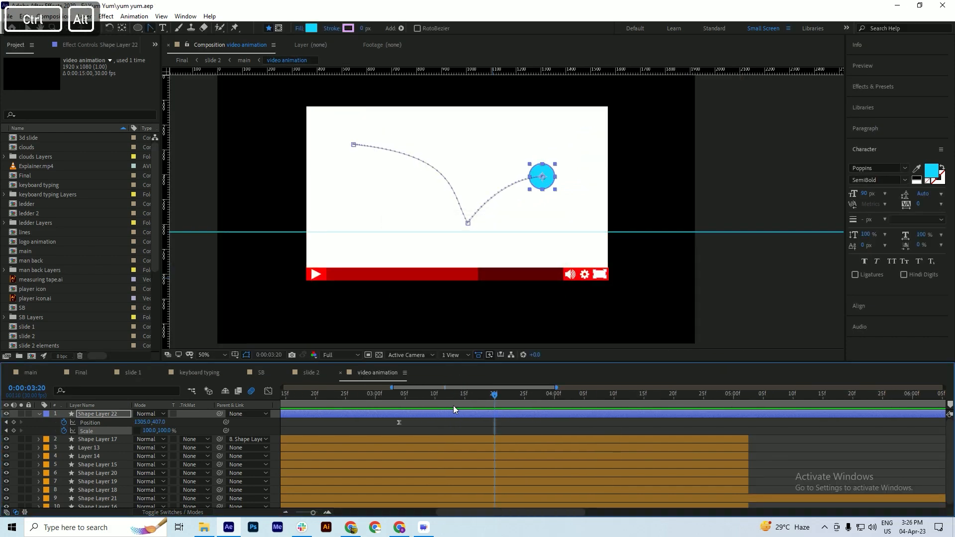
pyautogui.scroll(-1, 472, 409)
pyautogui.moveTo(422, 399); pyautogui.dragTo(354, 411)
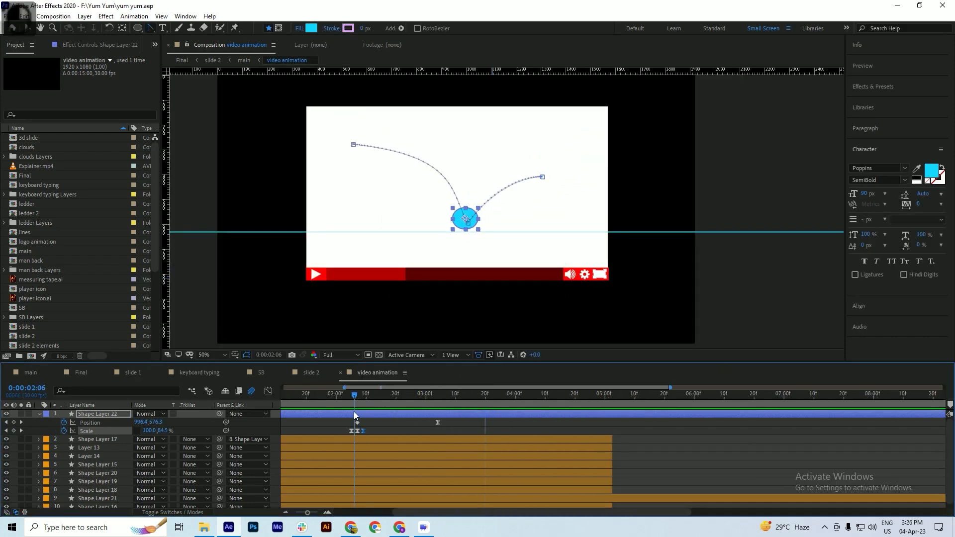
pyautogui.press('space')
pyautogui.press('space')
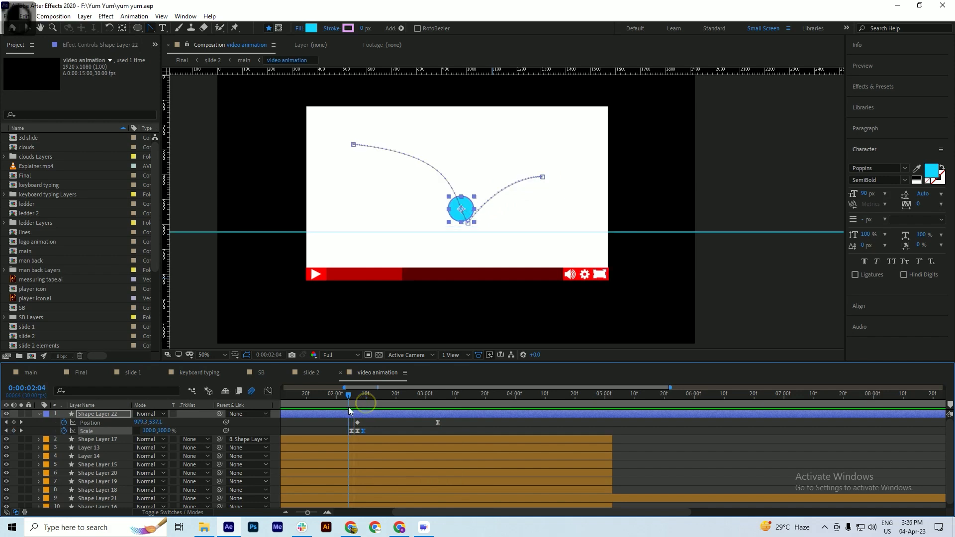
pyautogui.press('space')
pyautogui.press('space')
# Step: Collapse the circle layer's animated properties and save the project
pyautogui.hotkey('ctrl', 's')
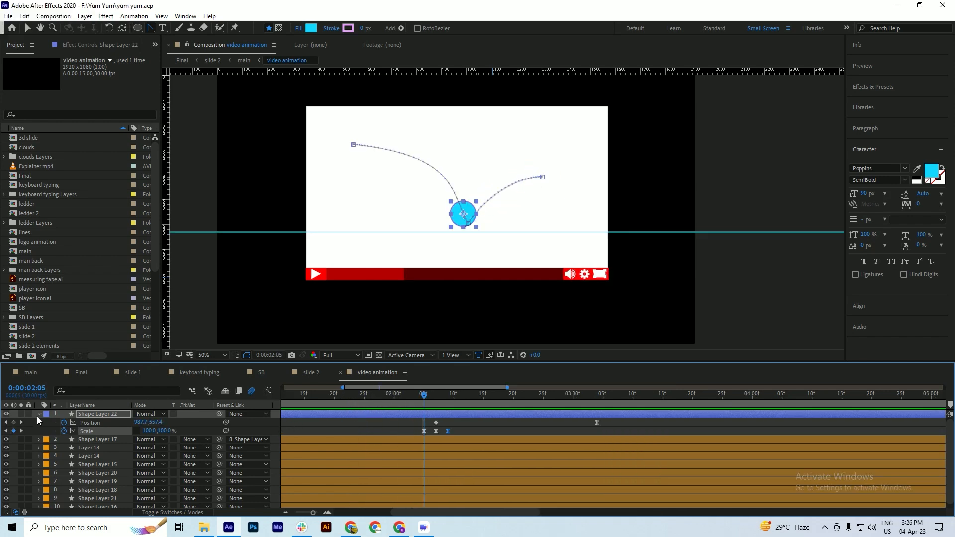
pyautogui.click(38, 415)
pyautogui.hotkey('ctrl', 's')
# Step: Examine the reference ball animation in the main composition up to 0:00:03:13, and return to the video animation composition
pyautogui.click(357, 400)
pyautogui.hotkey('ctrl', 's')
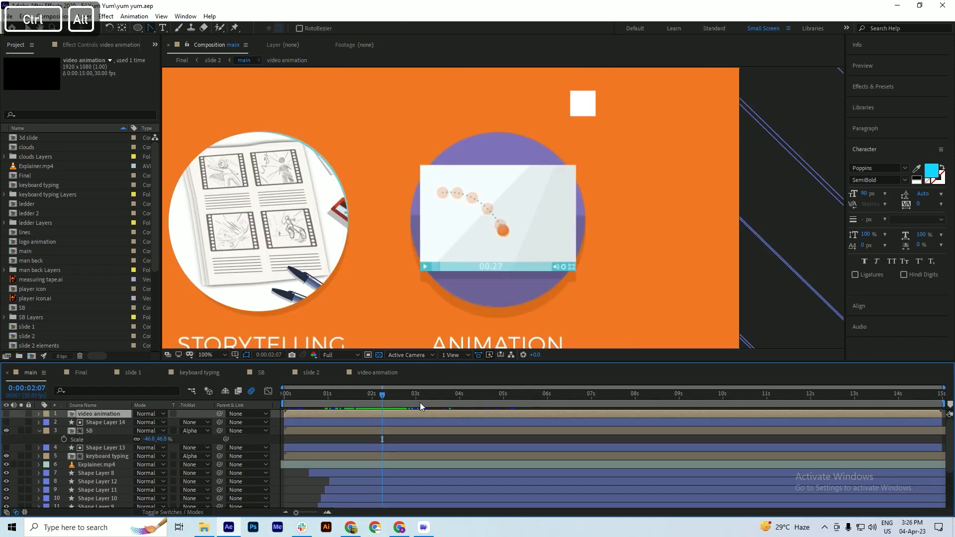
pyautogui.moveTo(420, 402); pyautogui.dragTo(435, 402)
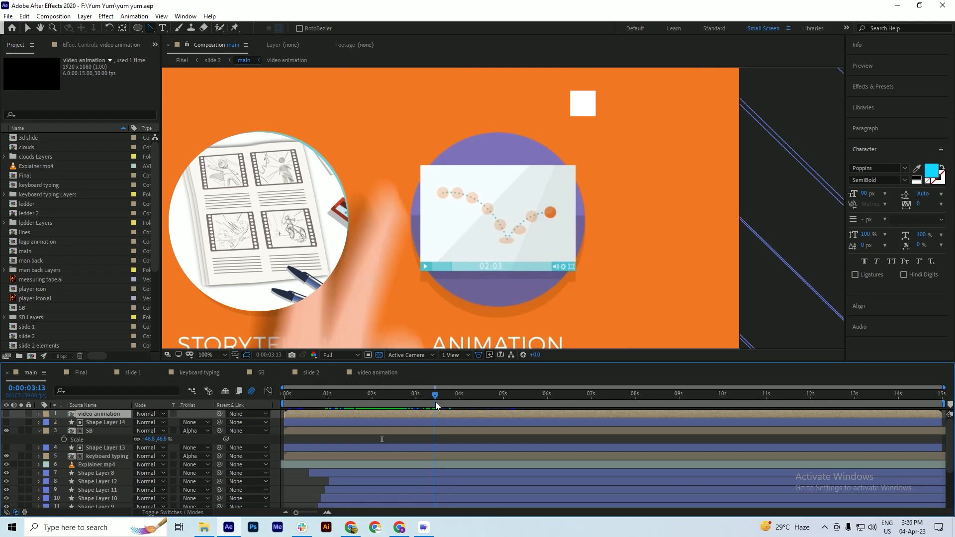
pyautogui.hotkey('alt', 'Tab')
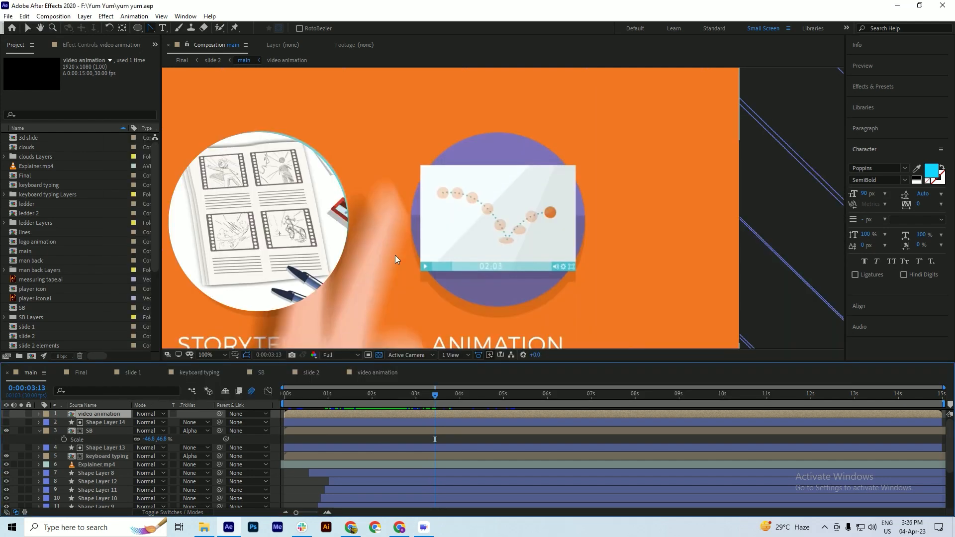
pyautogui.click(380, 373)
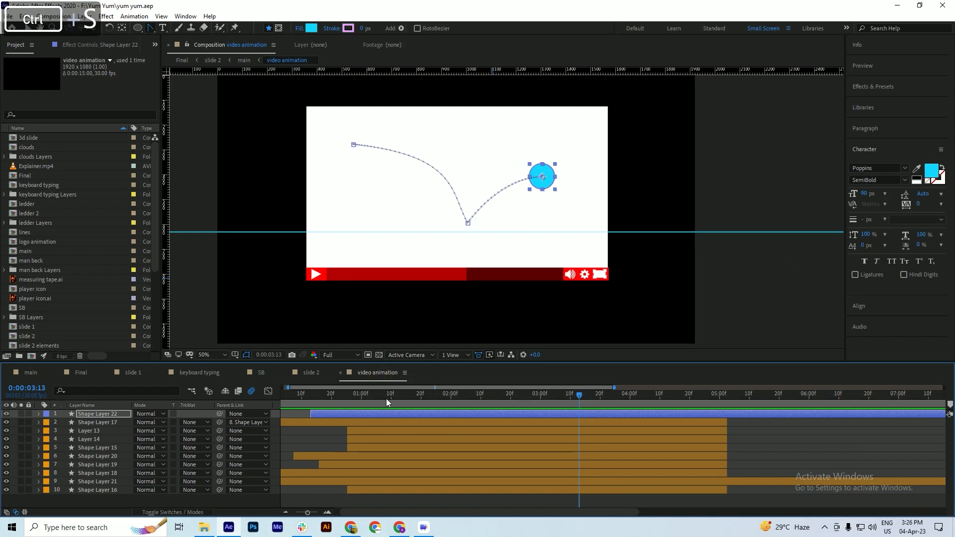
# Step: Duplicate the circle layer at 0:00:01:03, place the copy beneath the original, and save the project
pyautogui.moveTo(385, 400)
pyautogui.mouseDown()
pyautogui.moveTo(352, 400)
pyautogui.moveTo(384, 400)
pyautogui.moveTo(371, 411)
pyautogui.mouseUp()
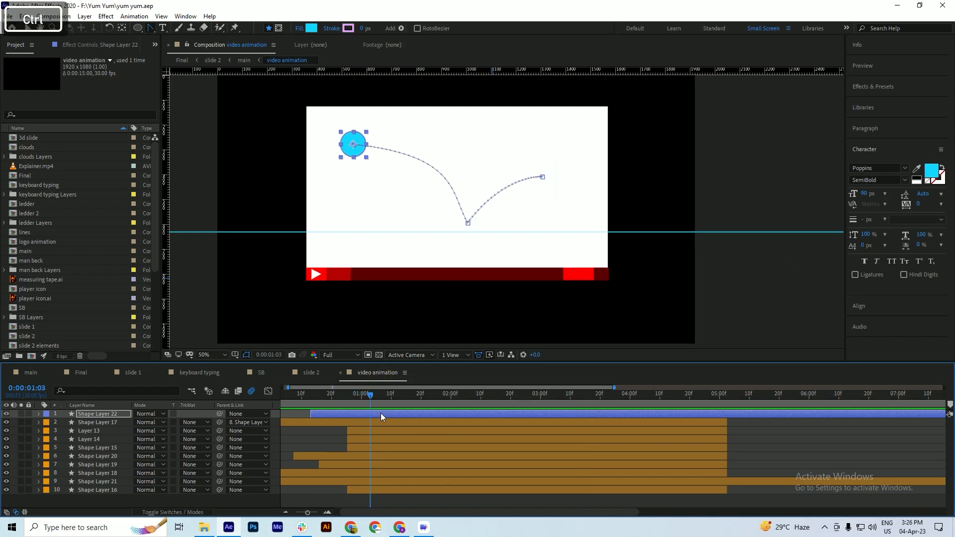
pyautogui.hotkey('ctrl', 'd')
pyautogui.hotkey('ctrl', 's')
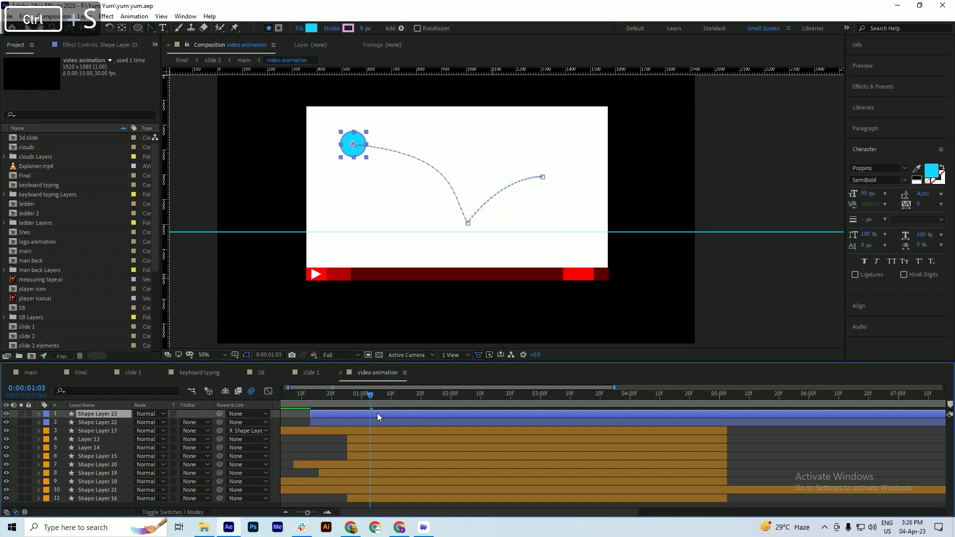
pyautogui.moveTo(95, 414); pyautogui.dragTo(96, 424)
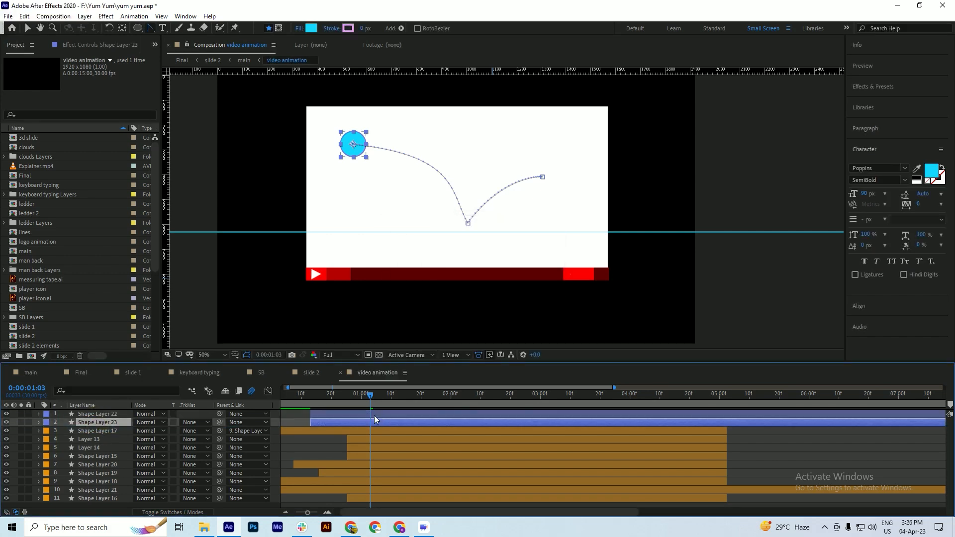
# Step: Remove the duplicate circle's Position animation so it stays at its 0:00:01:03 location, and save the project
pyautogui.press('p')
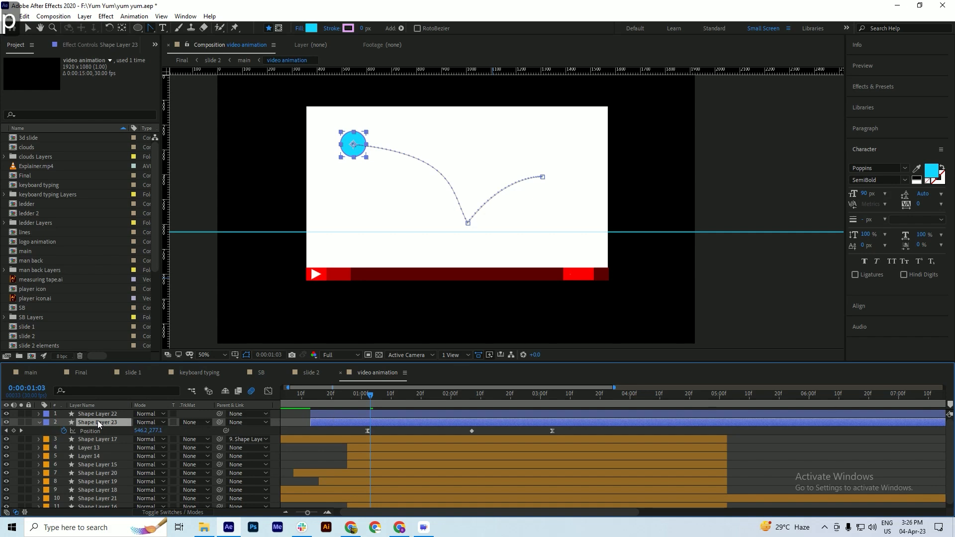
pyautogui.click(64, 431)
pyautogui.hotkey('ctrl', 's')
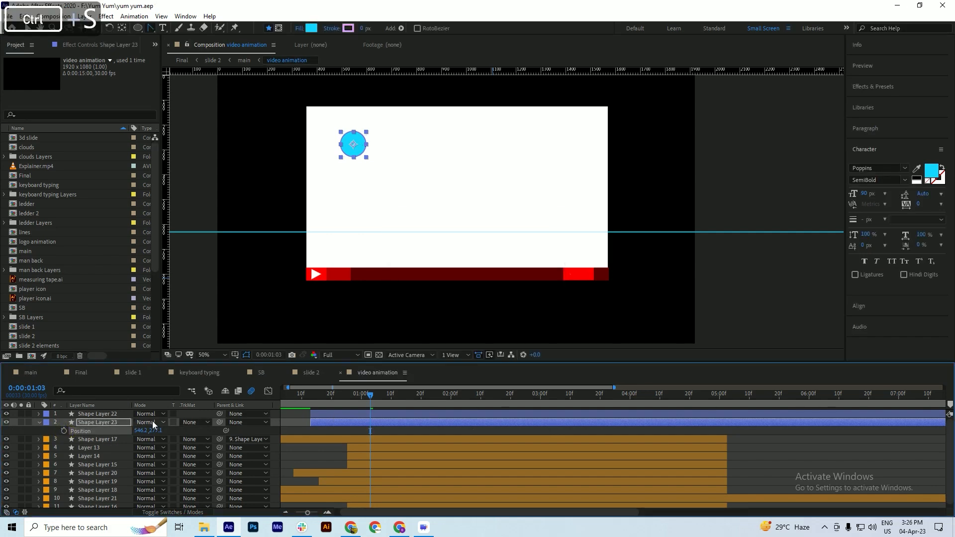
# Step: Set the duplicate circle's Opacity to 30% and save the project
pyautogui.press('t')
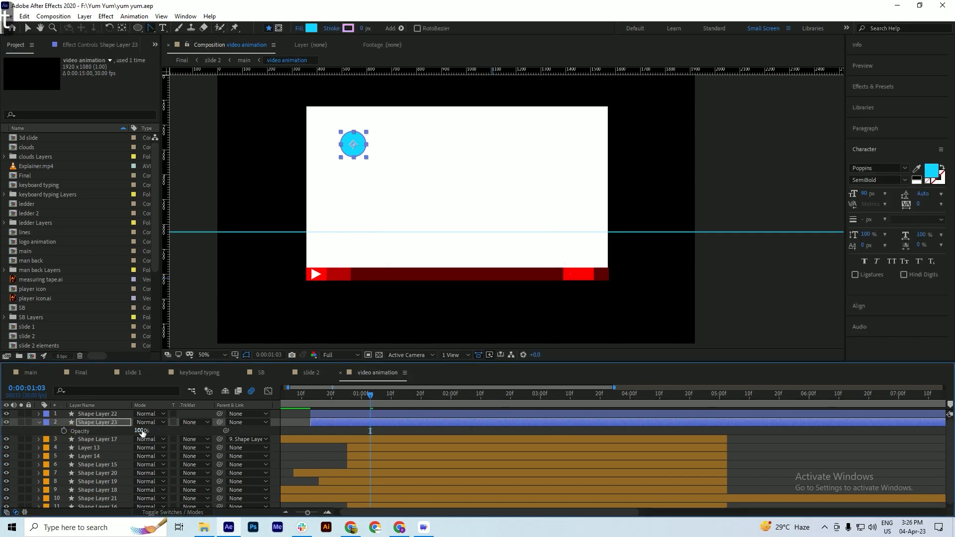
pyautogui.click(142, 431)
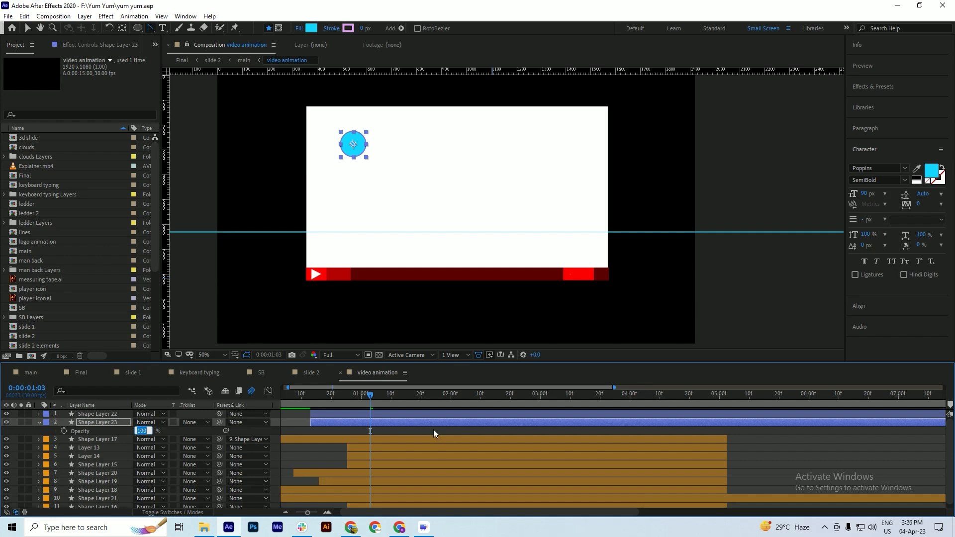
pyautogui.write('30')
pyautogui.press('Return')
pyautogui.hotkey('ctrl', 's')
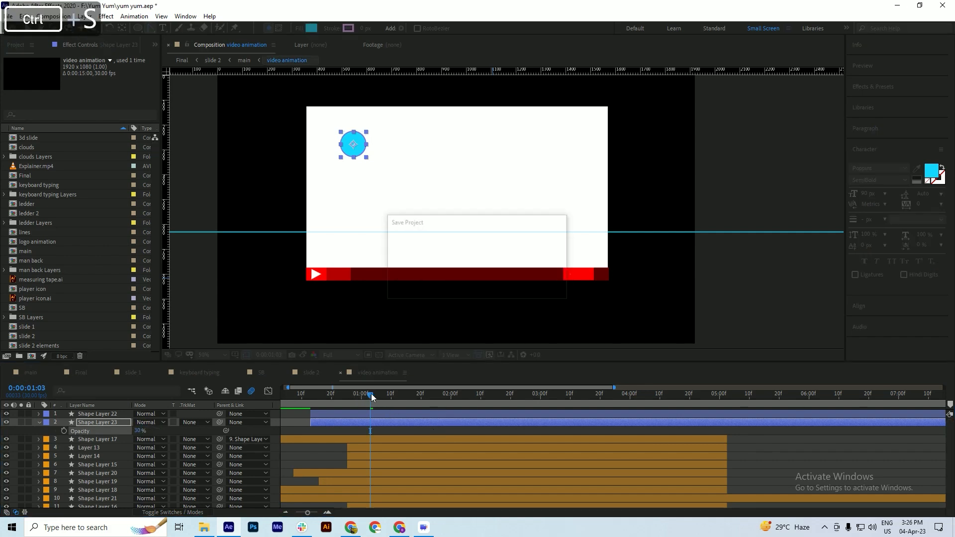
# Step: Duplicate the moving circle layer at 0:00:01:19 and remove the lower copy's Position animation so it stays at that spot
pyautogui.moveTo(372, 397); pyautogui.dragTo(418, 399)
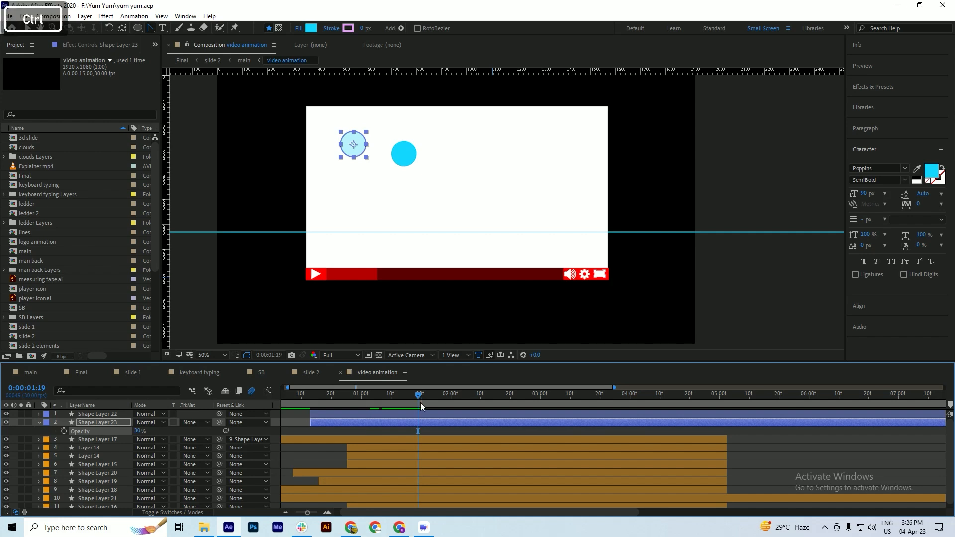
pyautogui.click(427, 414)
pyautogui.hotkey('ctrl', 'd')
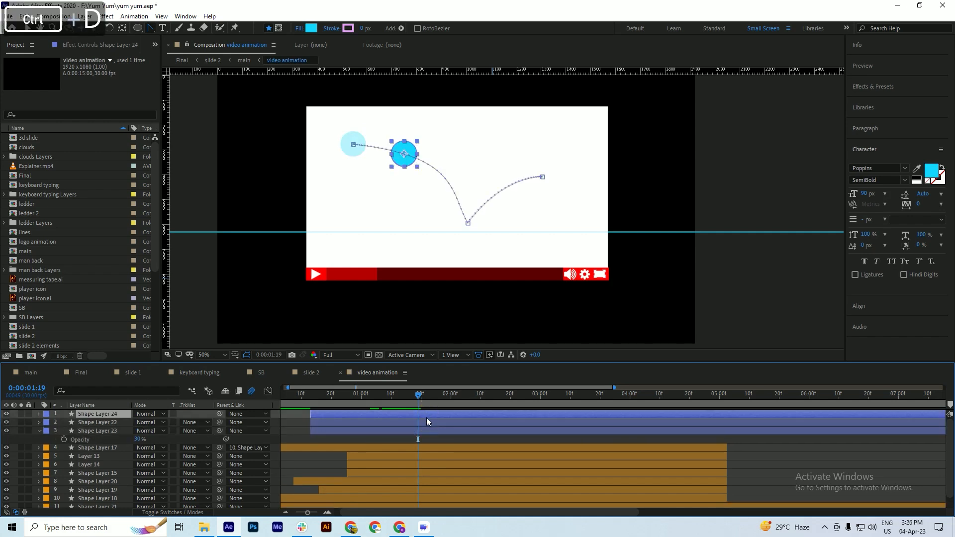
pyautogui.click(425, 422)
pyautogui.press('p')
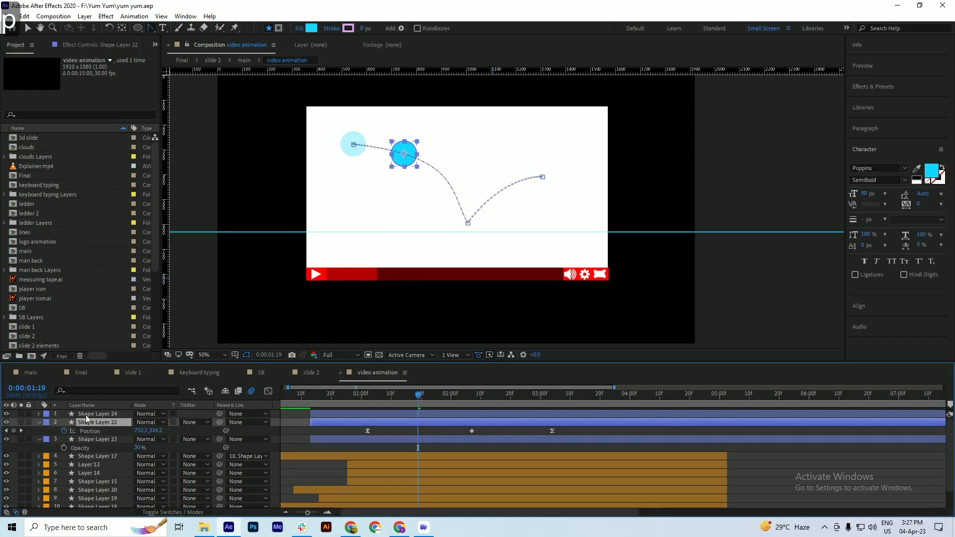
pyautogui.click(65, 431)
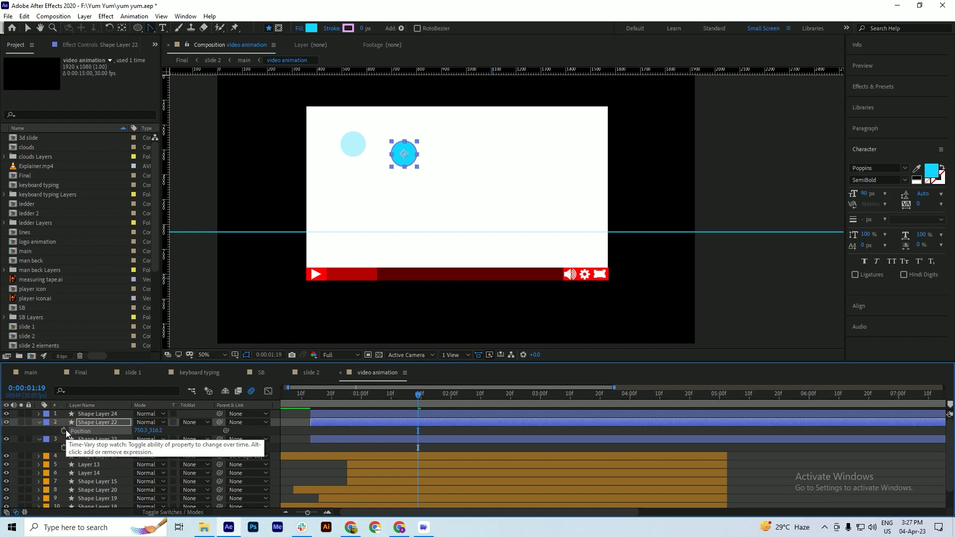
# Step: Set the Opacity of the circle copy held at its 0:00:01:19 position to 30% and save the project
pyautogui.press('t')
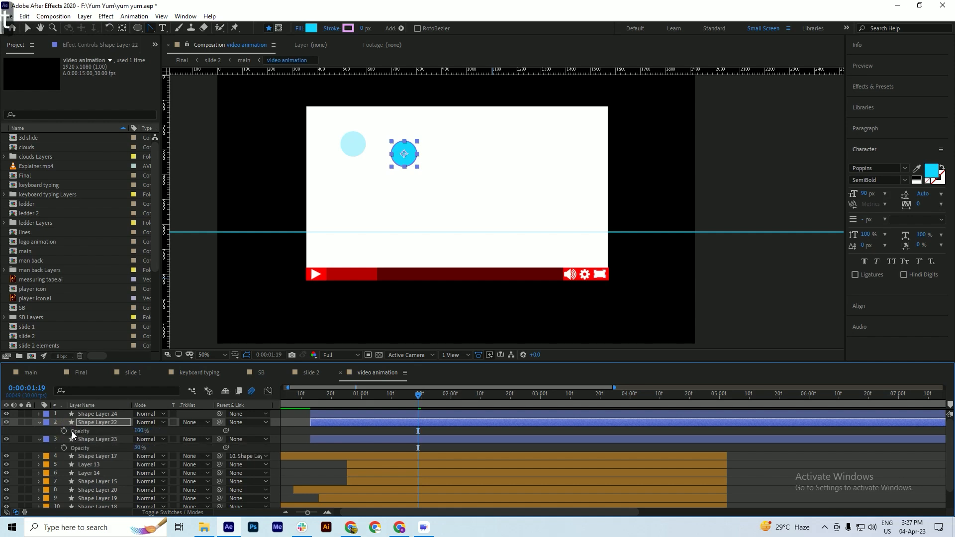
pyautogui.click(138, 431)
pyautogui.press('Return')
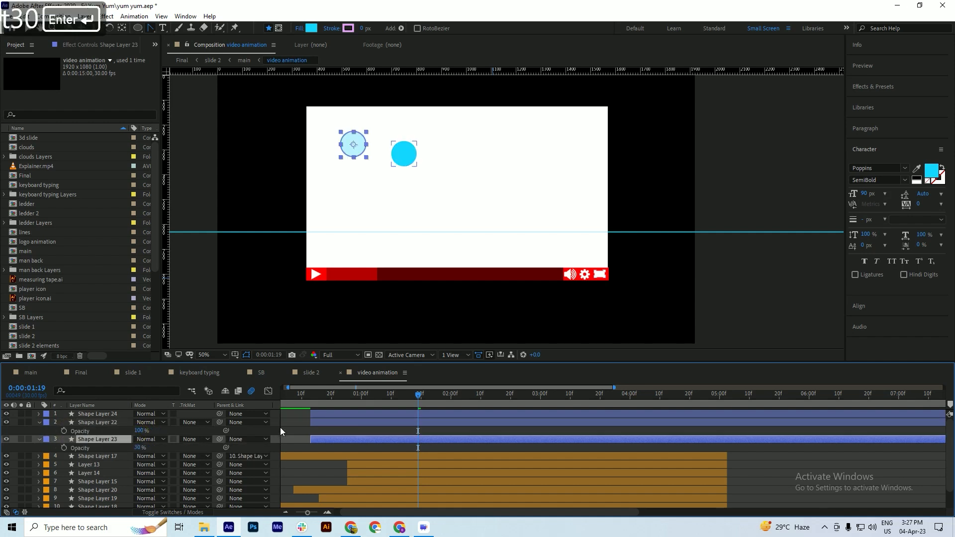
pyautogui.moveTo(419, 398); pyautogui.dragTo(443, 399)
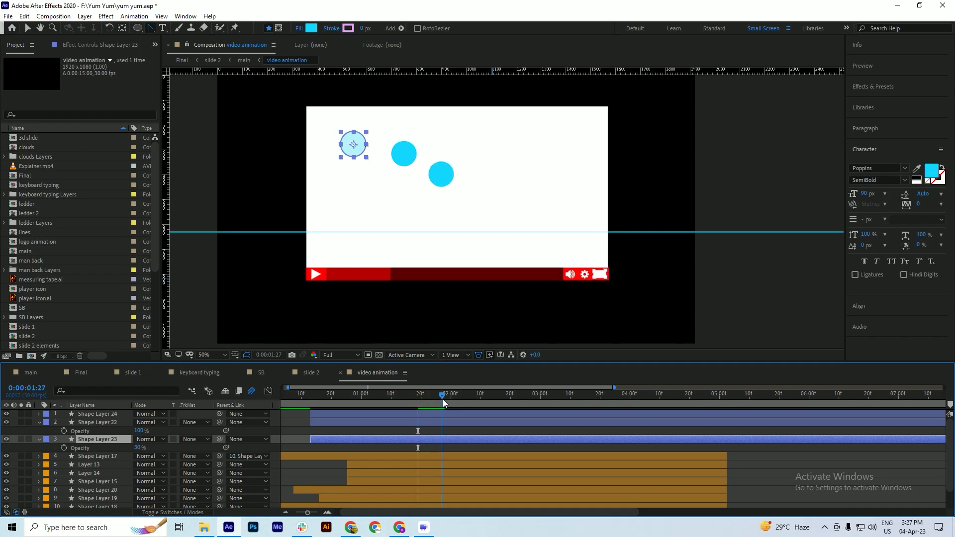
pyautogui.click(423, 421)
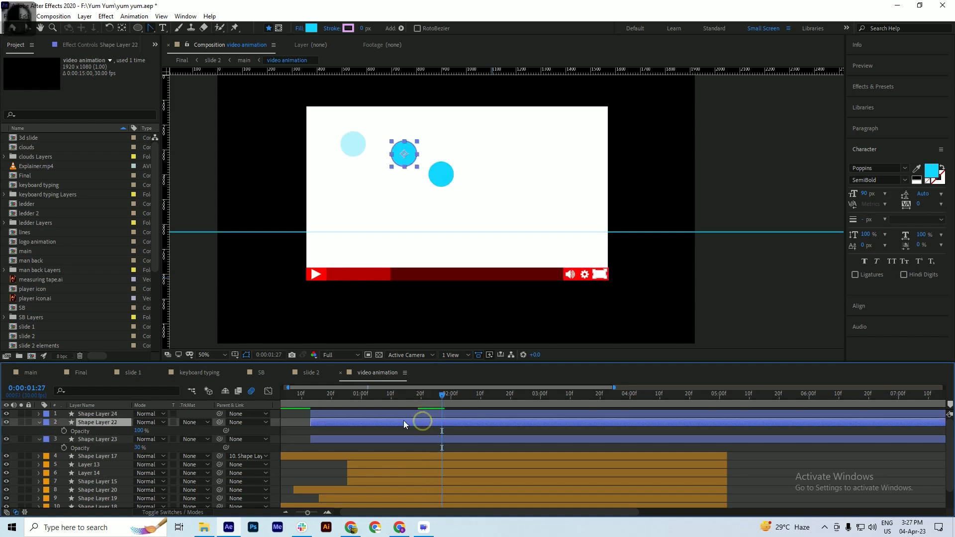
pyautogui.click(138, 431)
pyautogui.write('30')
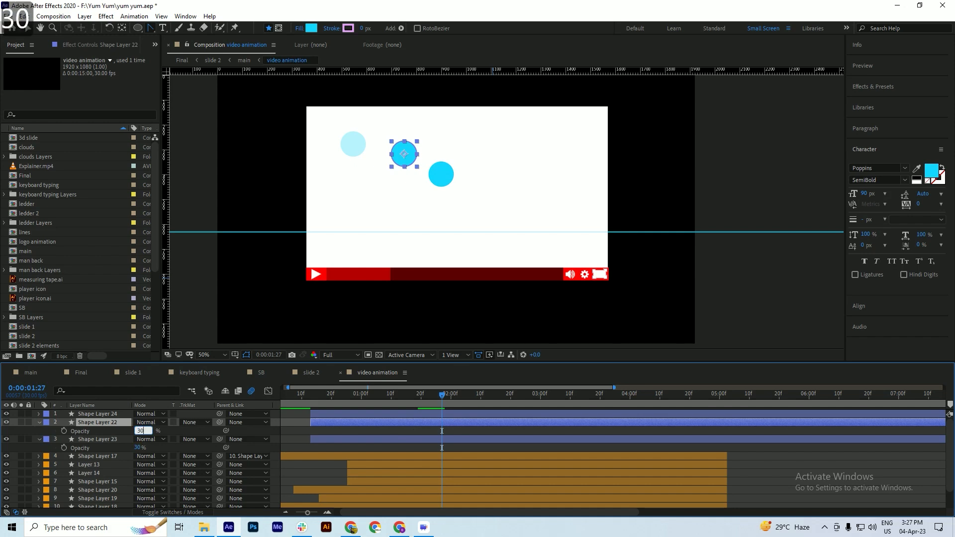
pyautogui.press('Return')
pyautogui.hotkey('ctrl', 's')
# Step: Duplicate the moving circle at 0:00:02:00, remove the lower copy's Position animation, and save the project
pyautogui.moveTo(447, 402)
pyautogui.mouseDown()
pyautogui.moveTo(416, 398)
pyautogui.moveTo(453, 412)
pyautogui.mouseUp()
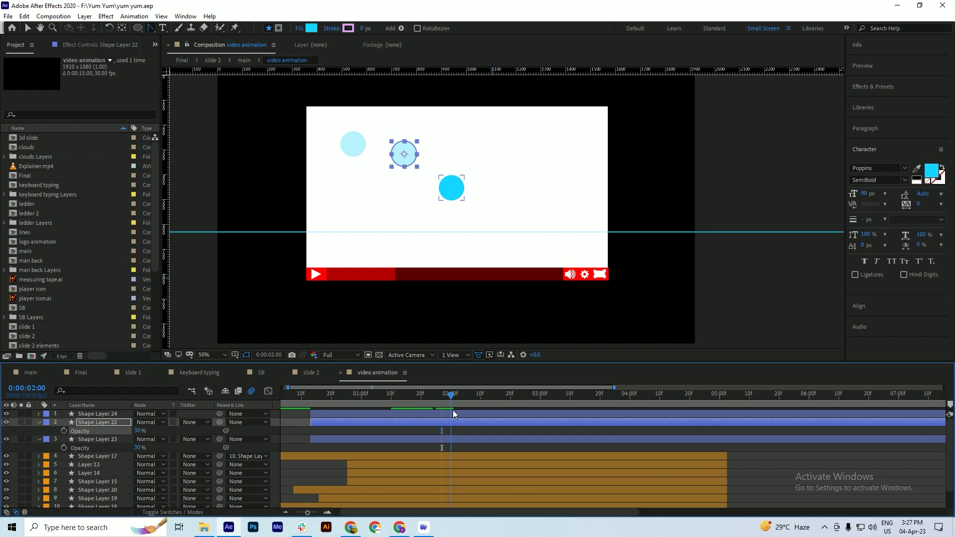
pyautogui.hotkey('ctrl', 's')
pyautogui.click(461, 414)
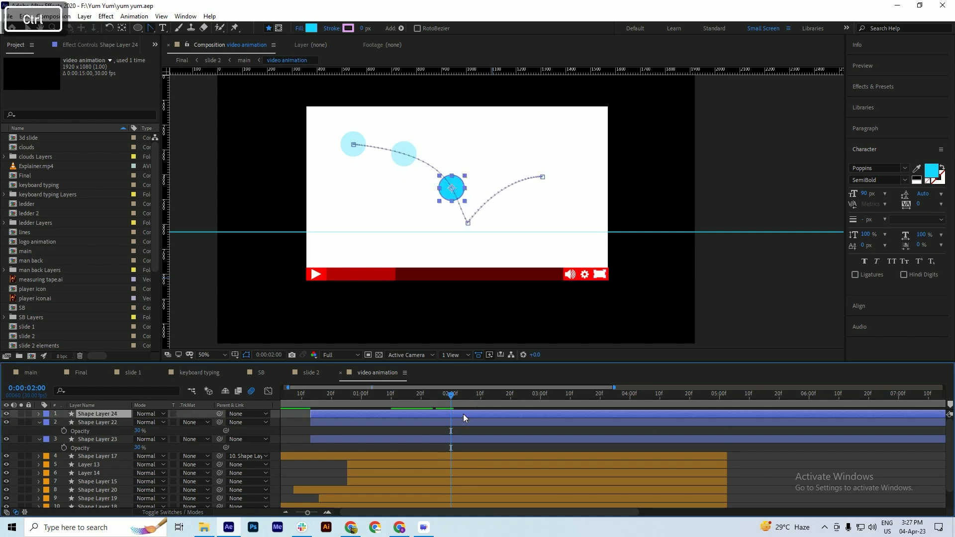
pyautogui.hotkey('ctrl', 'd')
pyautogui.click(457, 427)
pyautogui.press('p')
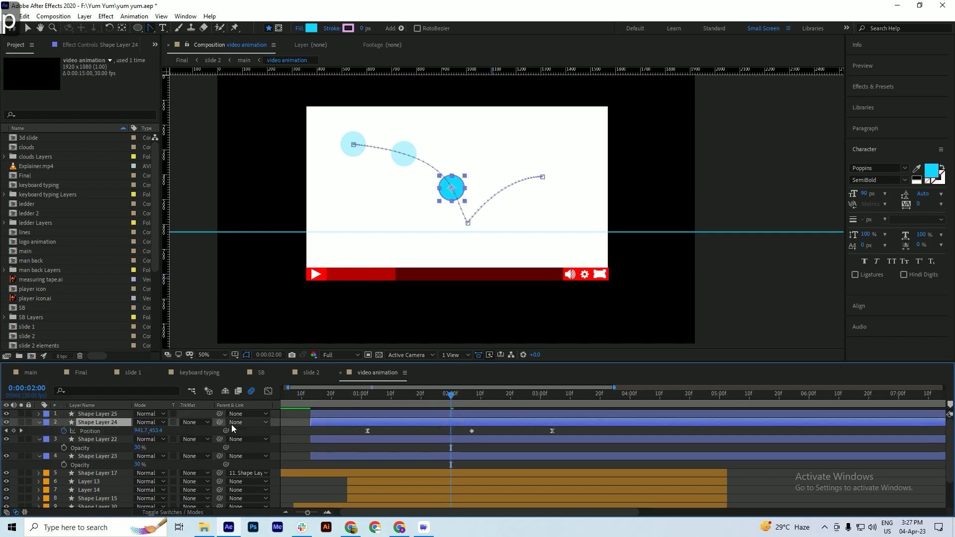
pyautogui.click(64, 431)
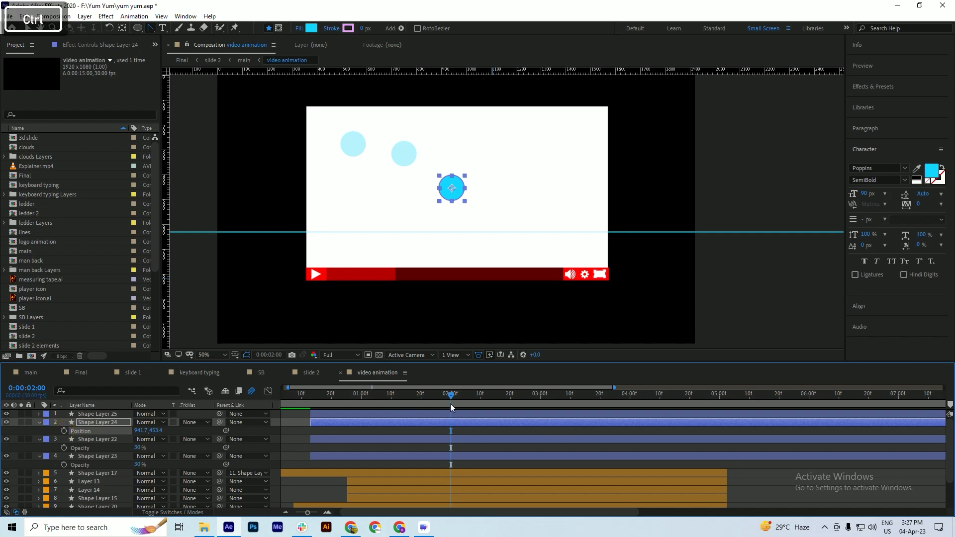
pyautogui.hotkey('ctrl', 's')
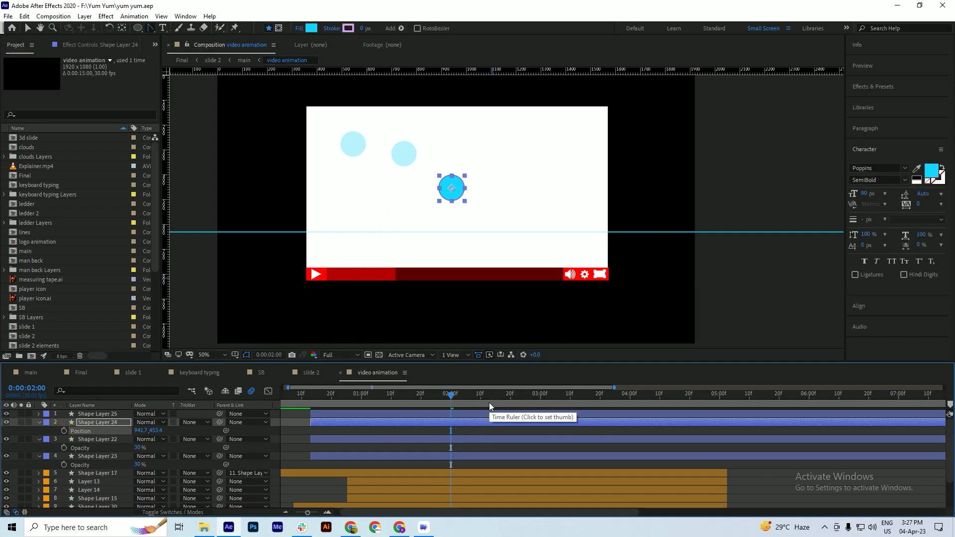
# Step: Trim the stationary copy's start to 0:00:02:00, set its Opacity to 30%, and save the project
pyautogui.hotkey('alt', '[')
pyautogui.hotkey('ctrl', 's')
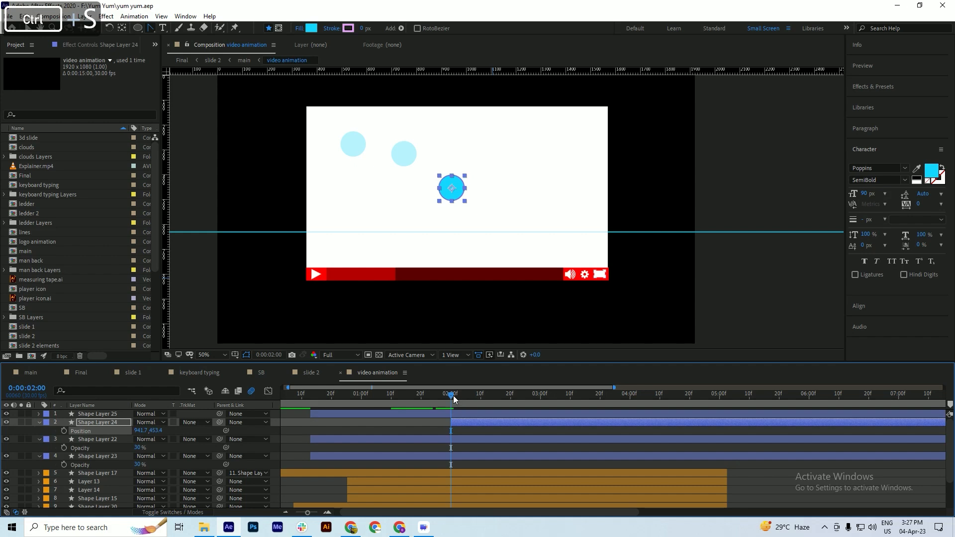
pyautogui.press('t')
pyautogui.click(141, 429)
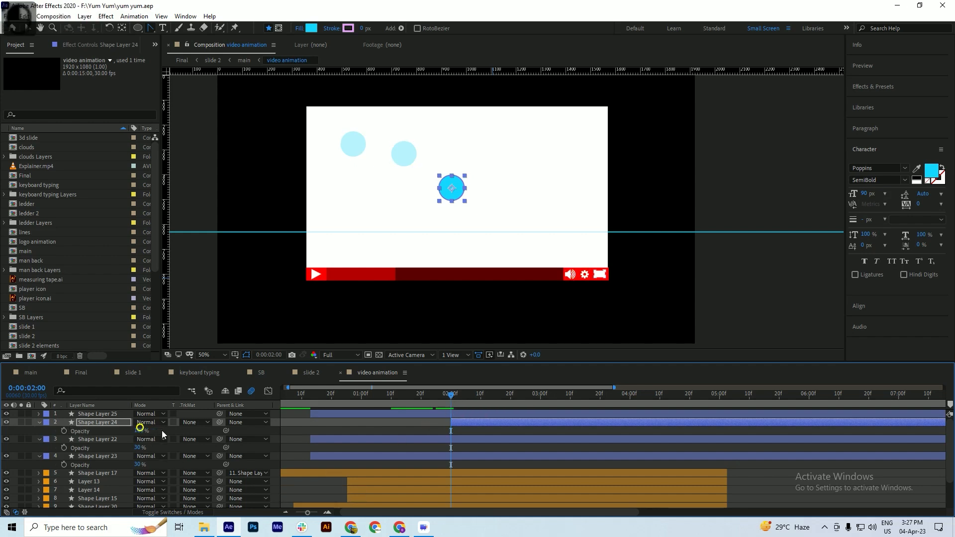
pyautogui.write('30')
pyautogui.press('Return')
pyautogui.hotkey('ctrl', 's')
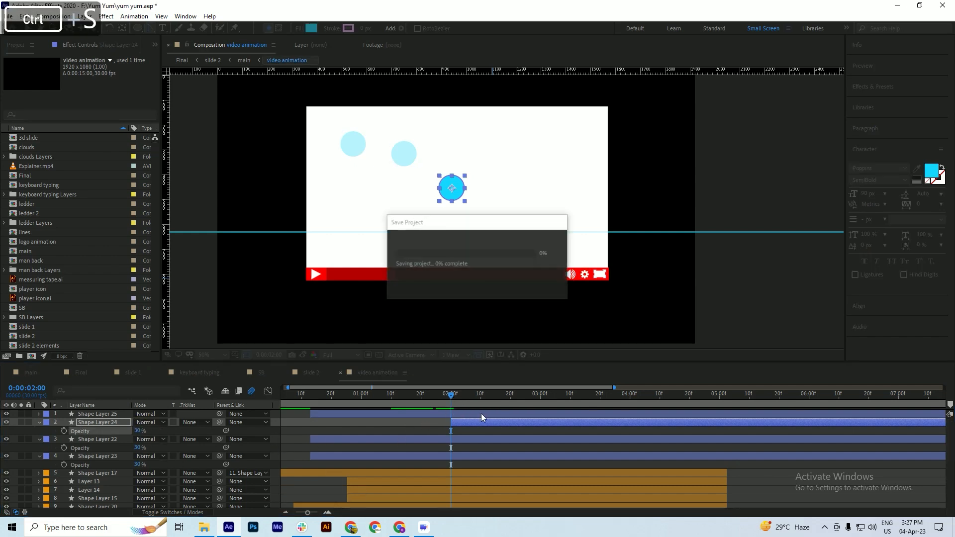
# Step: Duplicate the moving circle at the bounce point, 0:00:02:07, trim the upper copy's start to that time, and save
pyautogui.moveTo(454, 397); pyautogui.dragTo(473, 403)
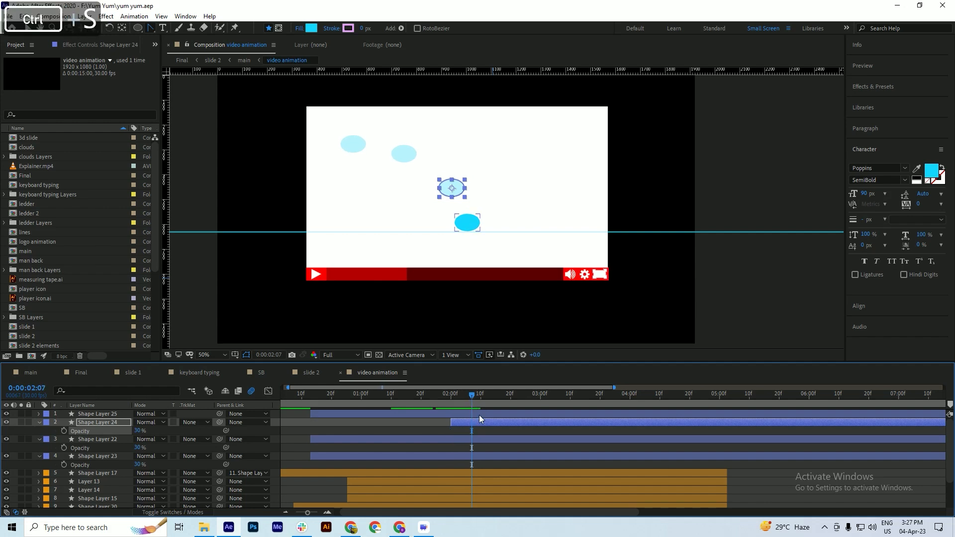
pyautogui.click(479, 415)
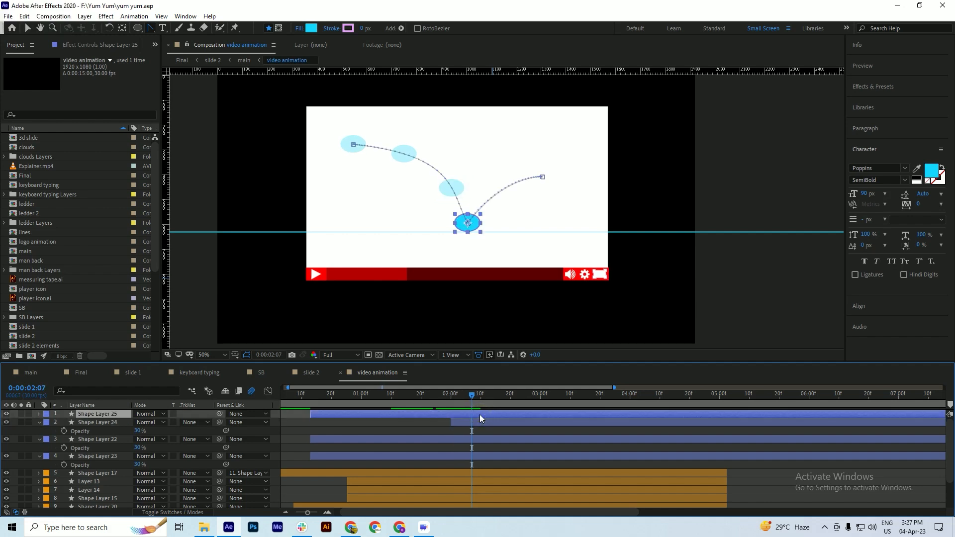
pyautogui.hotkey('ctrl', 'd')
pyautogui.hotkey('ctrl', 's')
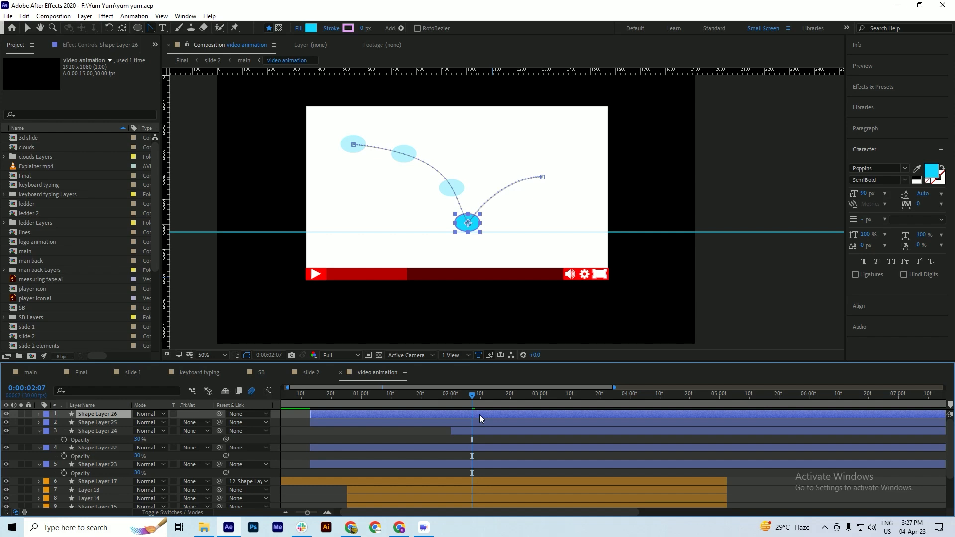
pyautogui.hotkey('alt', '[')
pyautogui.hotkey('ctrl', 's')
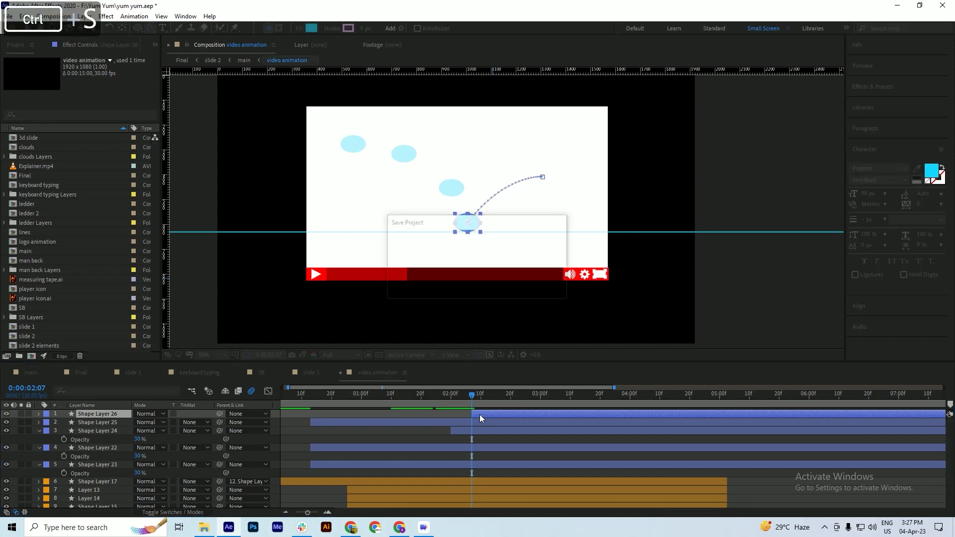
# Step: Set the bounce-point copy's Opacity to 30% and save the project
pyautogui.press('t')
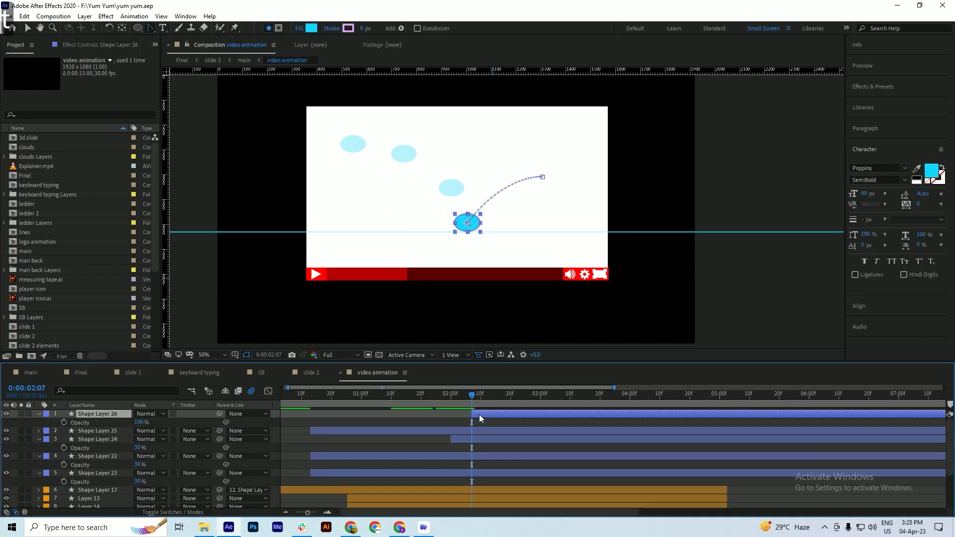
pyautogui.click(139, 422)
pyautogui.write('30')
pyautogui.press('Return')
pyautogui.hotkey('ctrl', 's')
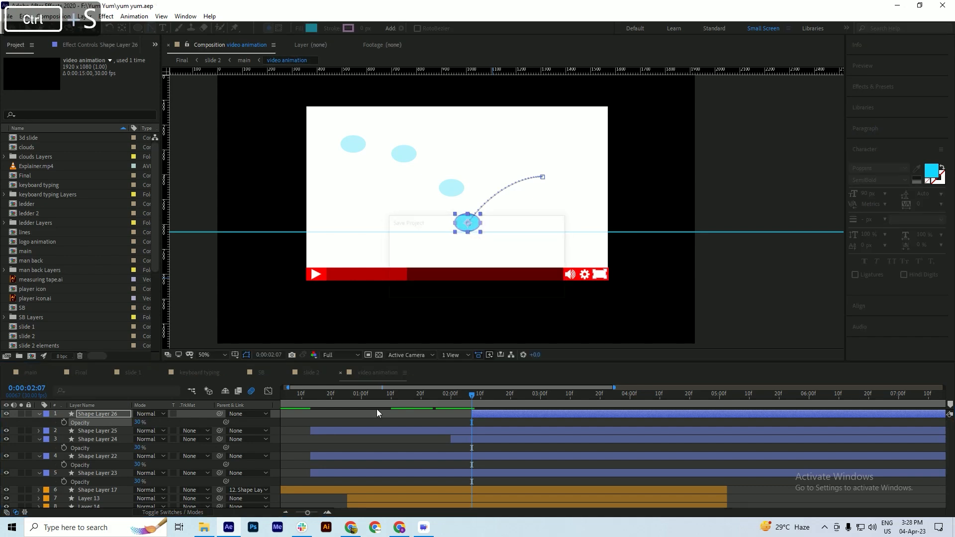
# Step: Remove the bounce-point copy's Position and Scale animation so it stays squashed in place, and save the project
pyautogui.press('p')
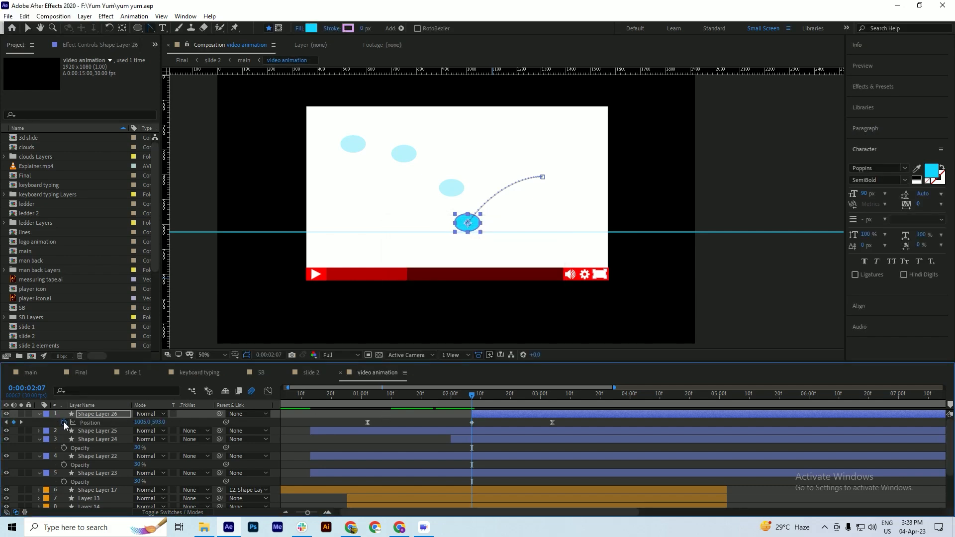
pyautogui.press('s')
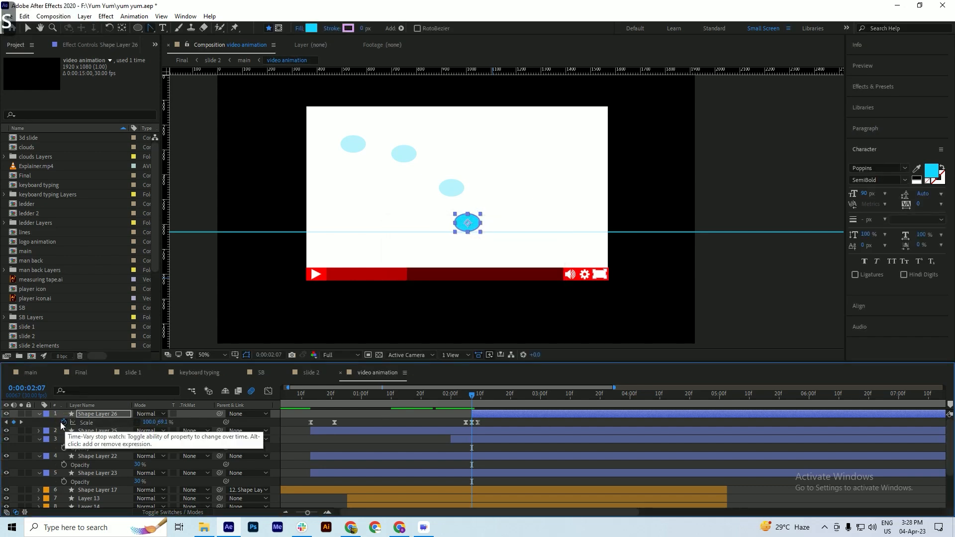
pyautogui.click(62, 422)
pyautogui.hotkey('ctrl', 's')
# Step: Duplicate the moving circle at 0:00:02:18, place the copy above all layers, trim its start to that time, and save
pyautogui.moveTo(470, 396); pyautogui.dragTo(504, 402)
pyautogui.hotkey('ctrl', 'd')
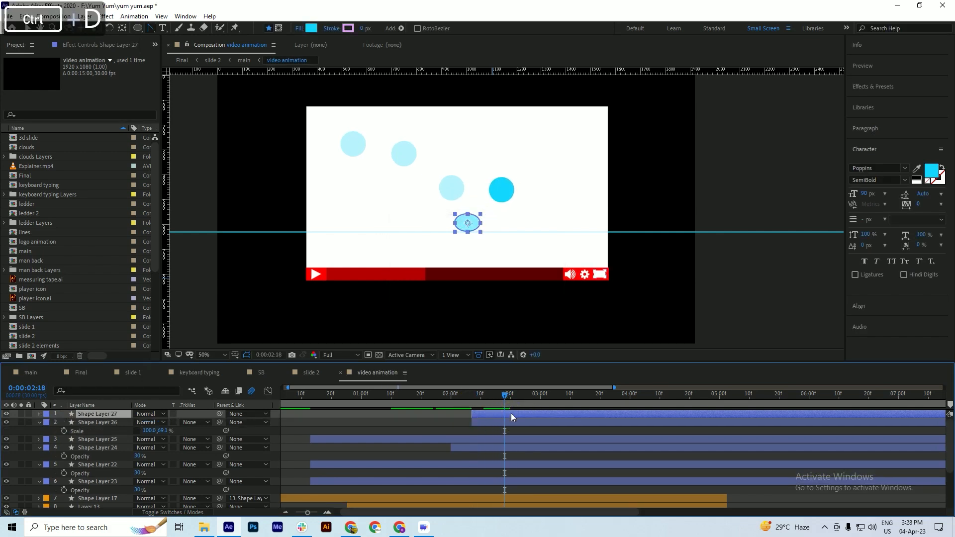
pyautogui.hotkey('ctrl', 'z')
pyautogui.click(505, 431)
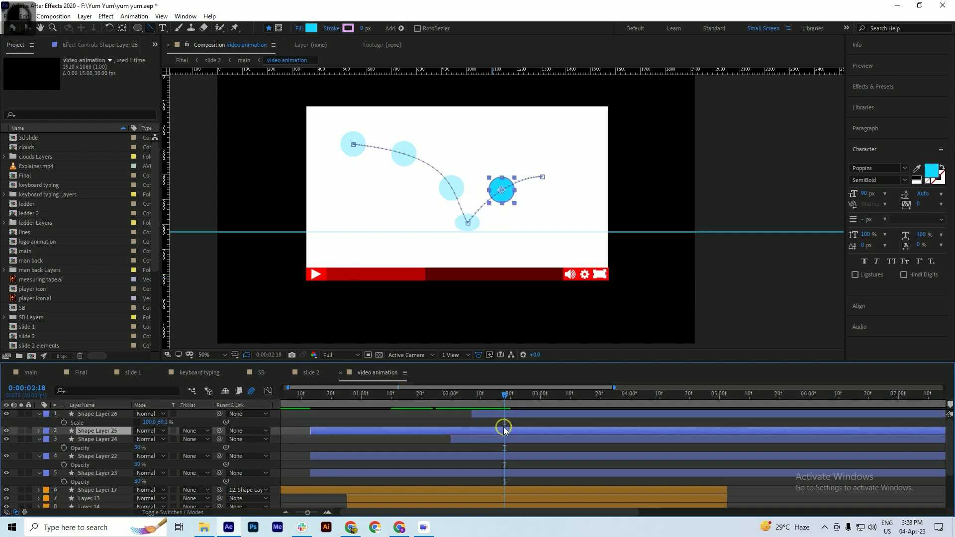
pyautogui.hotkey('ctrl', 'd')
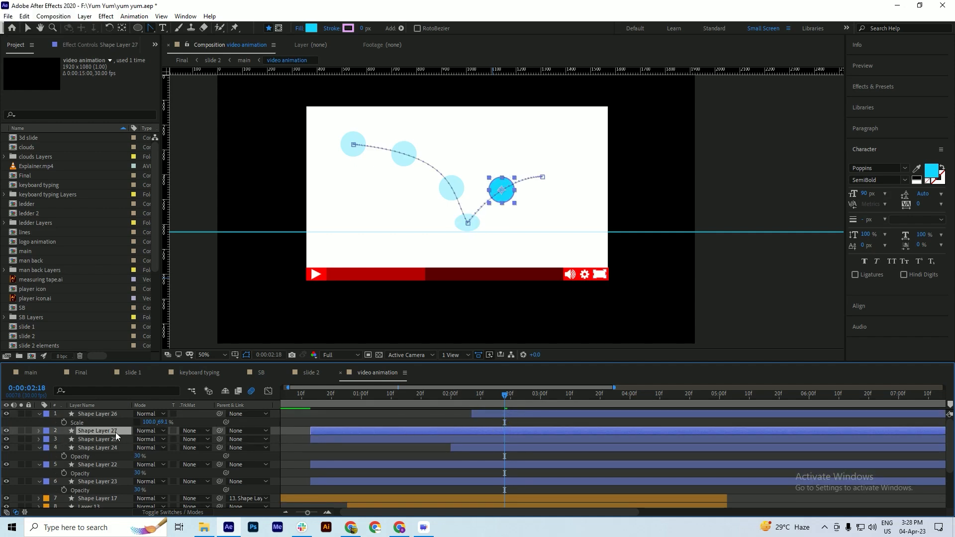
pyautogui.moveTo(113, 432); pyautogui.dragTo(115, 411)
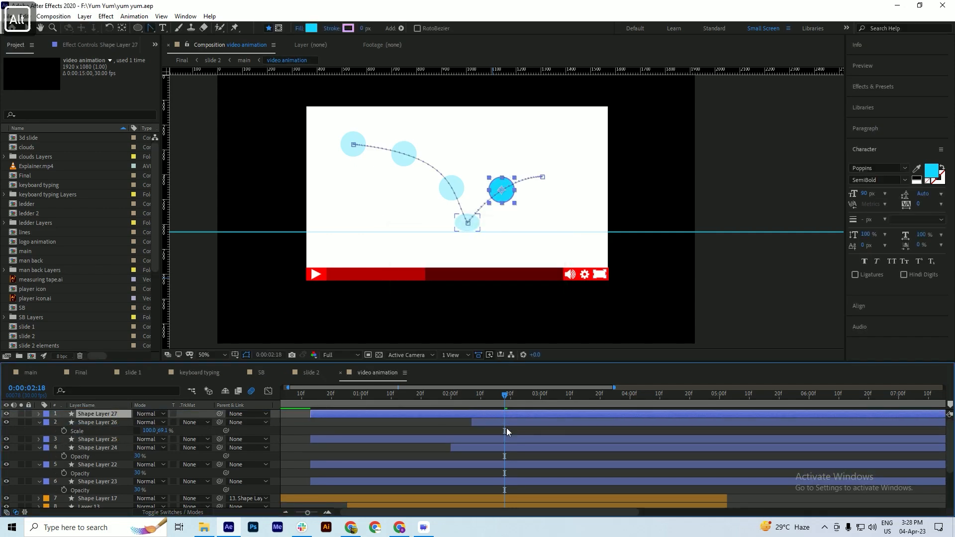
pyautogui.hotkey('alt', '[')
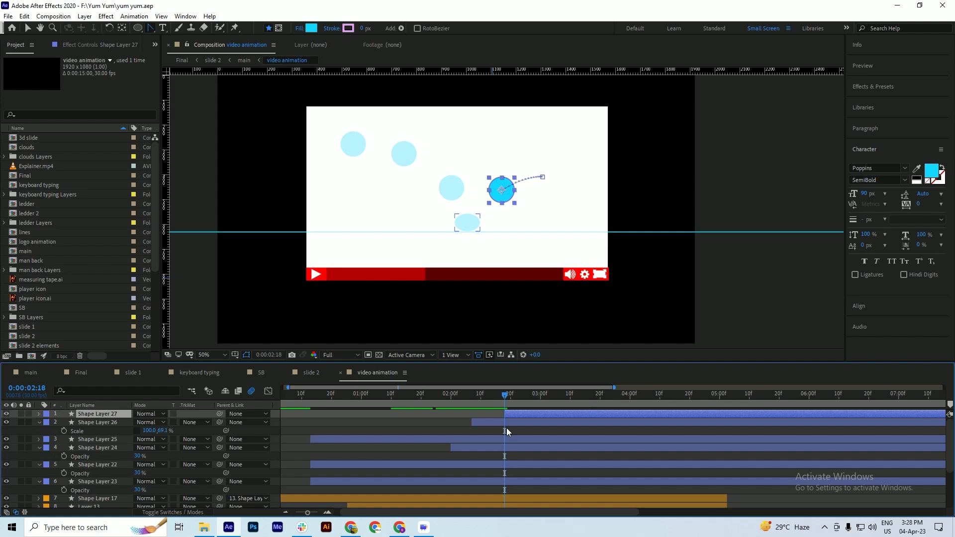
pyautogui.hotkey('ctrl', 's')
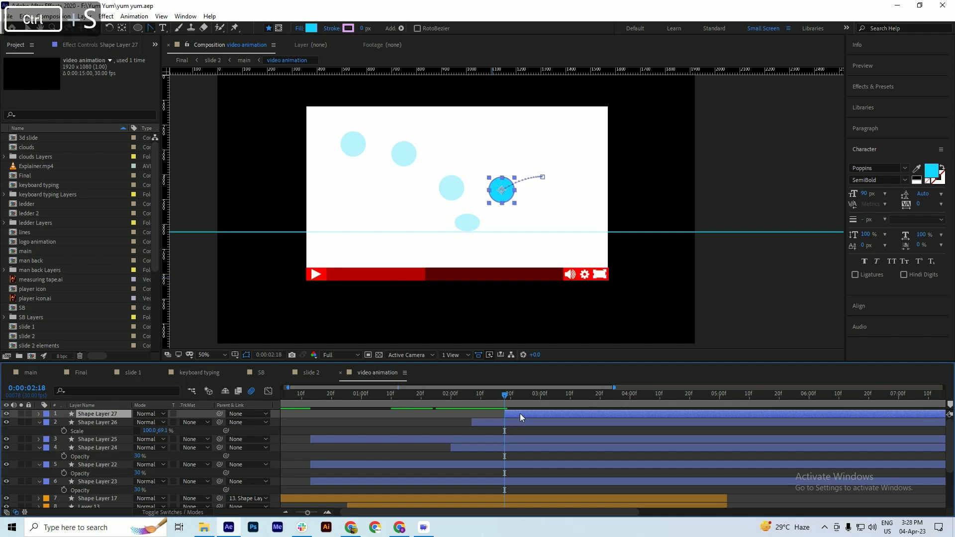
# Step: Set the Opacity of the topmost circle copy to 30% and save the project
pyautogui.press('t')
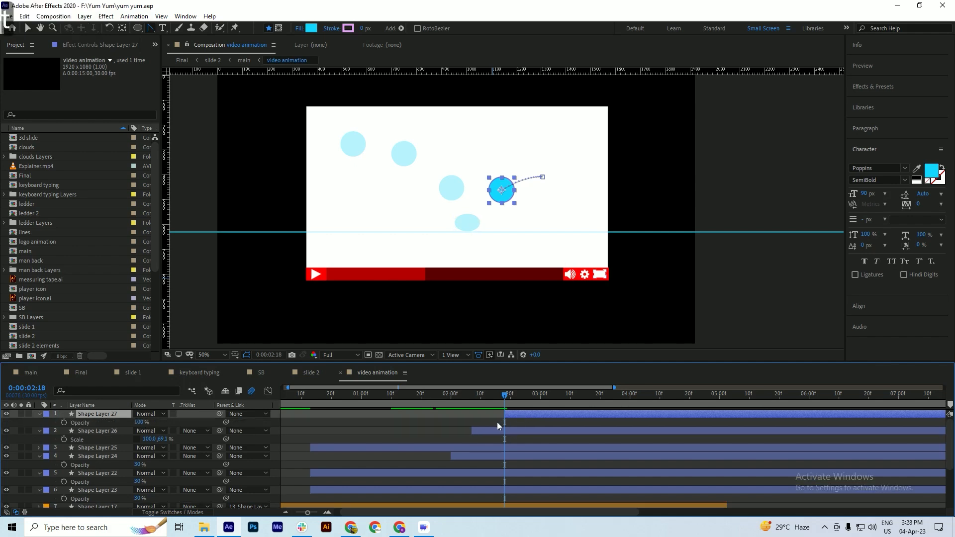
pyautogui.click(138, 422)
pyautogui.write('30')
pyautogui.press('Return')
pyautogui.hotkey('ctrl', 's')
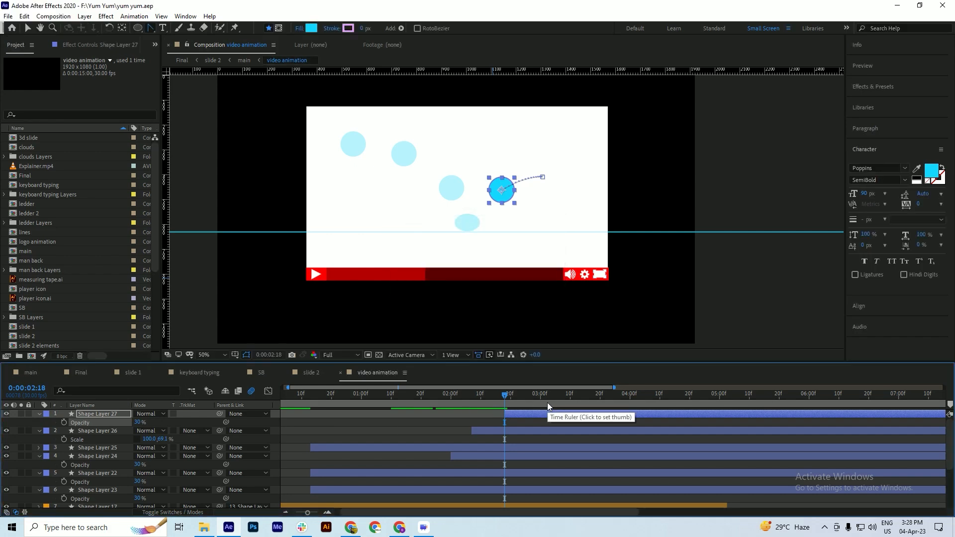
# Step: Remove the topmost circle copy's Position animation so it stays at its 0:00:02:18 location, and save the project
pyautogui.press('p')
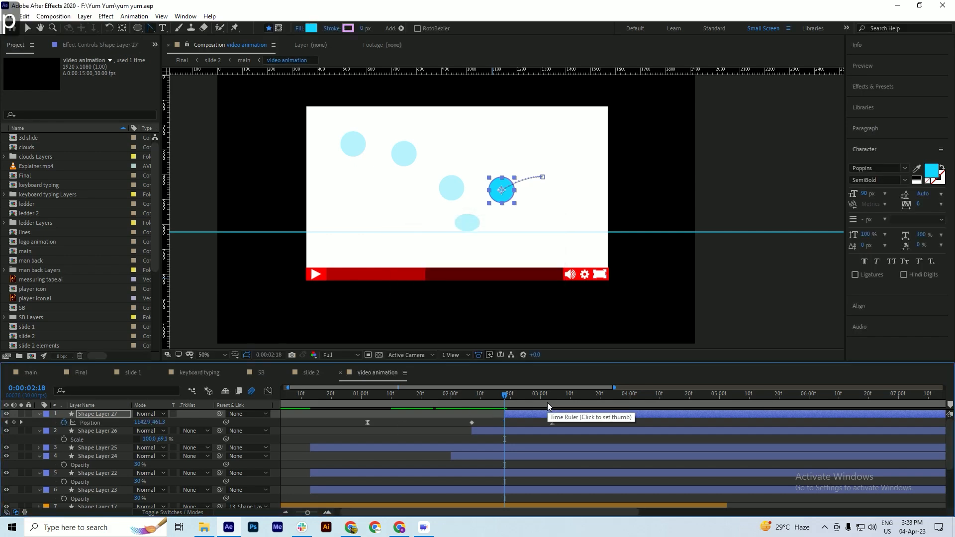
pyautogui.click(65, 423)
pyautogui.hotkey('ctrl', 's')
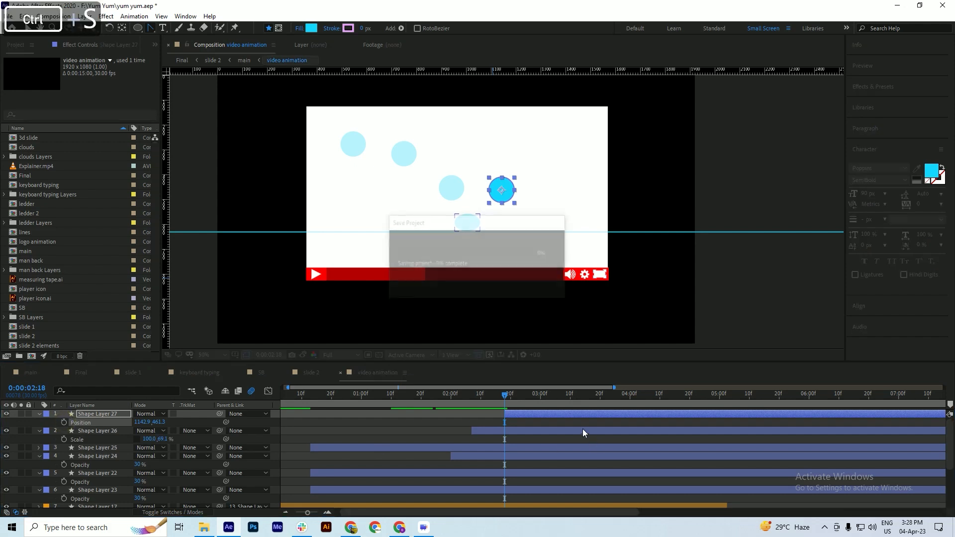
# Step: Move the animated circle's layer to the top of the layer stack, above all its copies, and save the project
pyautogui.moveTo(523, 398)
pyautogui.mouseDown()
pyautogui.moveTo(561, 402)
pyautogui.moveTo(520, 410)
pyautogui.moveTo(532, 410)
pyautogui.mouseUp()
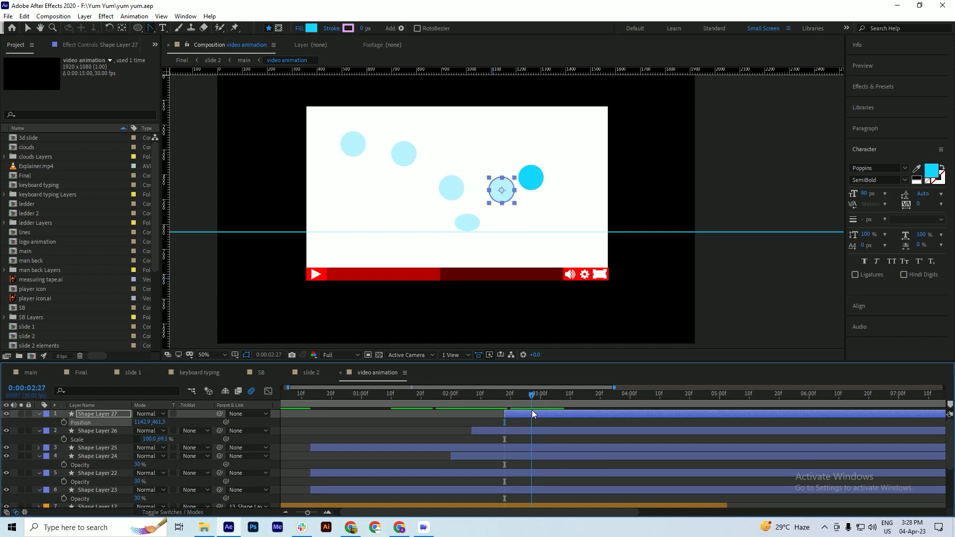
pyautogui.click(354, 450)
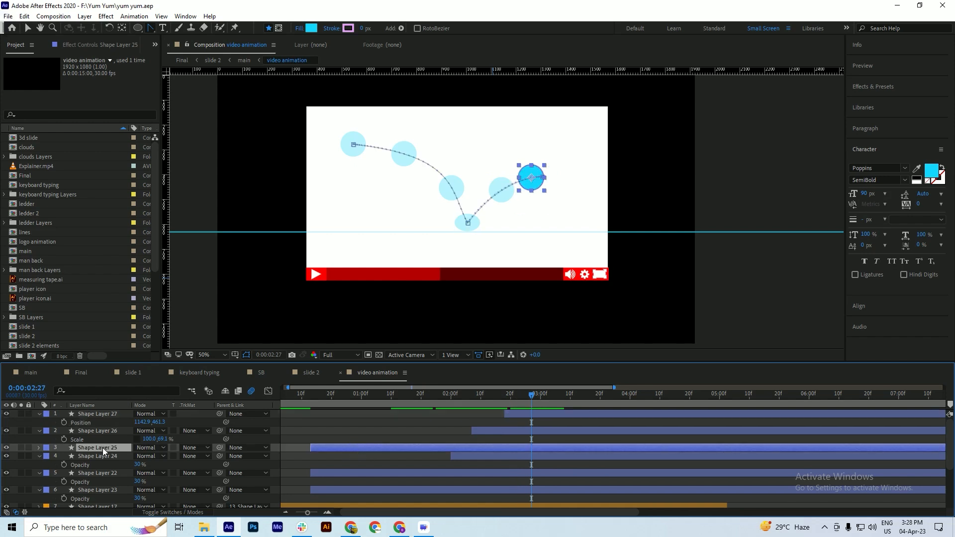
pyautogui.moveTo(103, 448); pyautogui.dragTo(109, 417)
pyautogui.hotkey('ctrl', 's')
# Step: Collapse the revealed properties of all five circle copy layers together and save the project
pyautogui.scroll(-3, 400, 404)
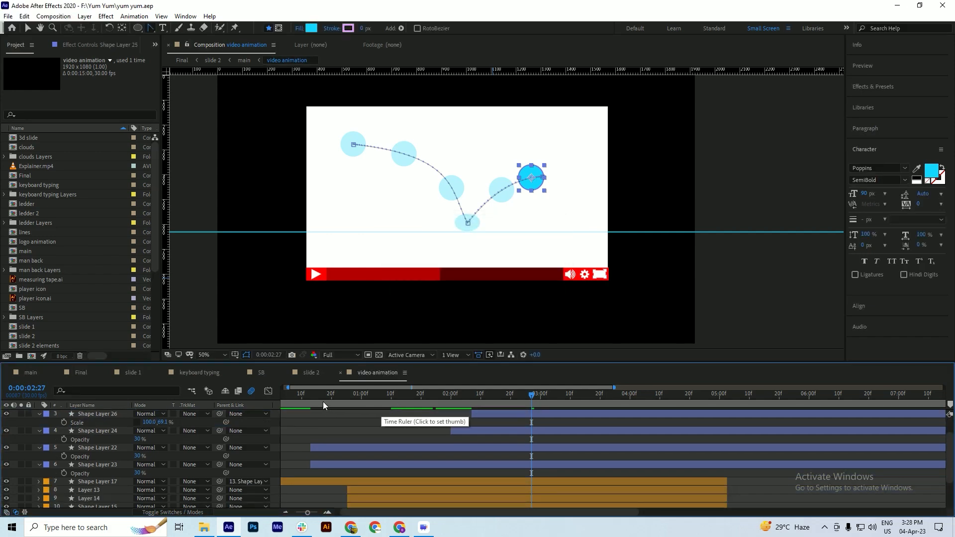
pyautogui.moveTo(323, 402); pyautogui.dragTo(387, 397)
pyautogui.click(390, 468)
pyautogui.scroll(2, 452, 457)
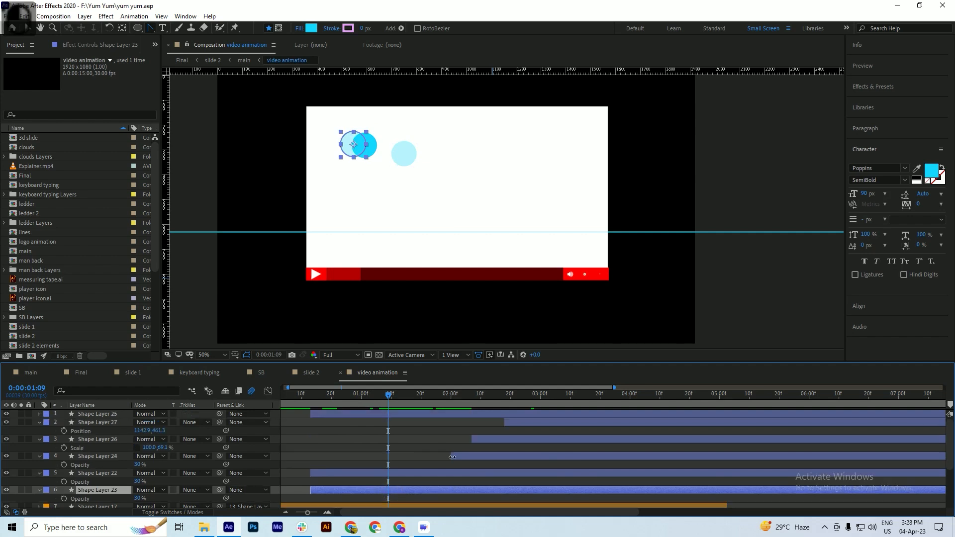
pyautogui.keyDown('shift'); pyautogui.click(521, 423); pyautogui.keyUp('shift')
pyautogui.press('s')
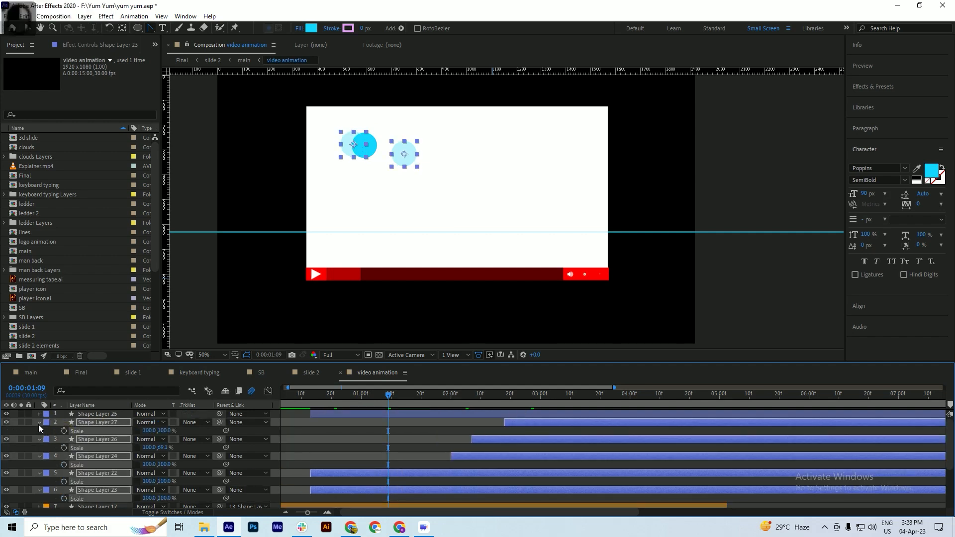
pyautogui.click(40, 423)
pyautogui.hotkey('ctrl', 's')
# Step: Trim the start of the first trail copy, at the circle's starting position, to 0:00:01:03
pyautogui.moveTo(353, 397); pyautogui.dragTo(369, 410)
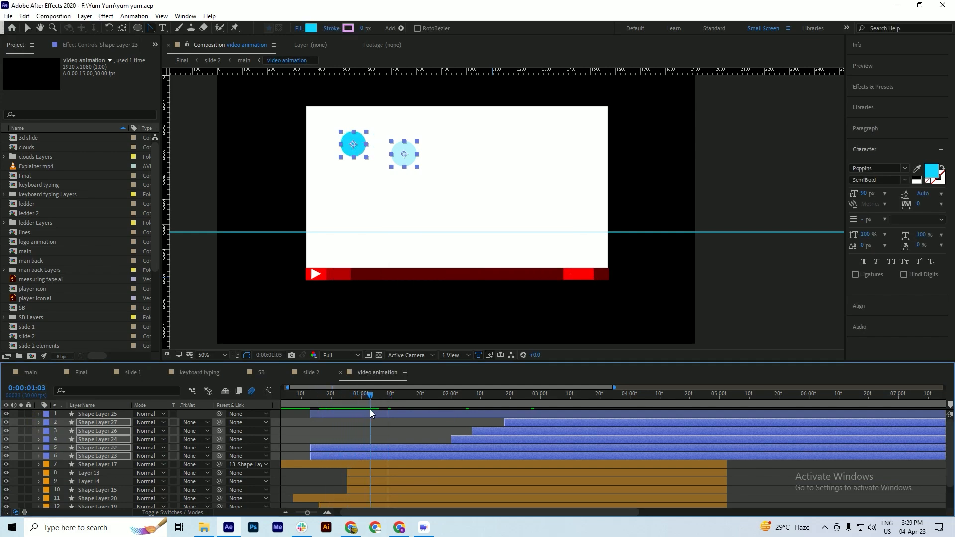
pyautogui.click(371, 438)
pyautogui.click(371, 455)
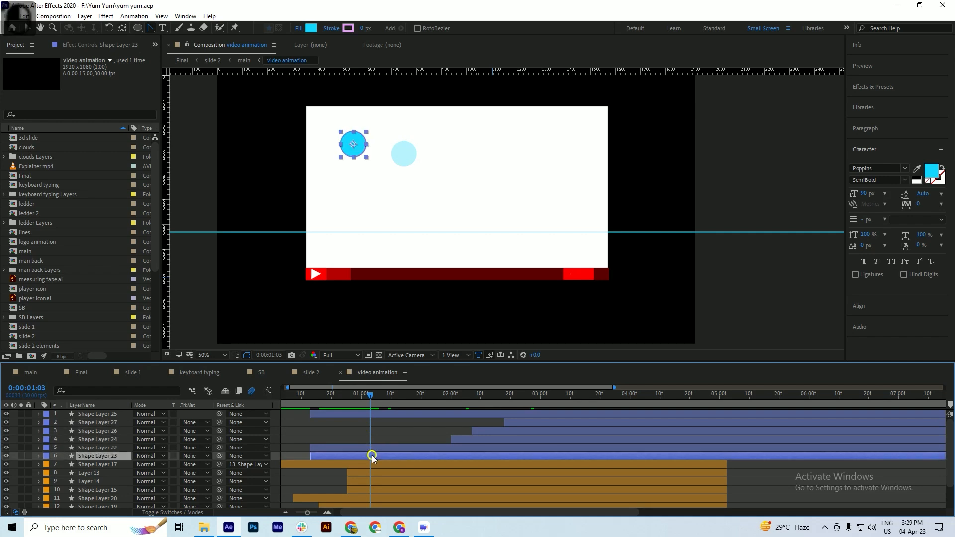
pyautogui.hotkey('alt', '[')
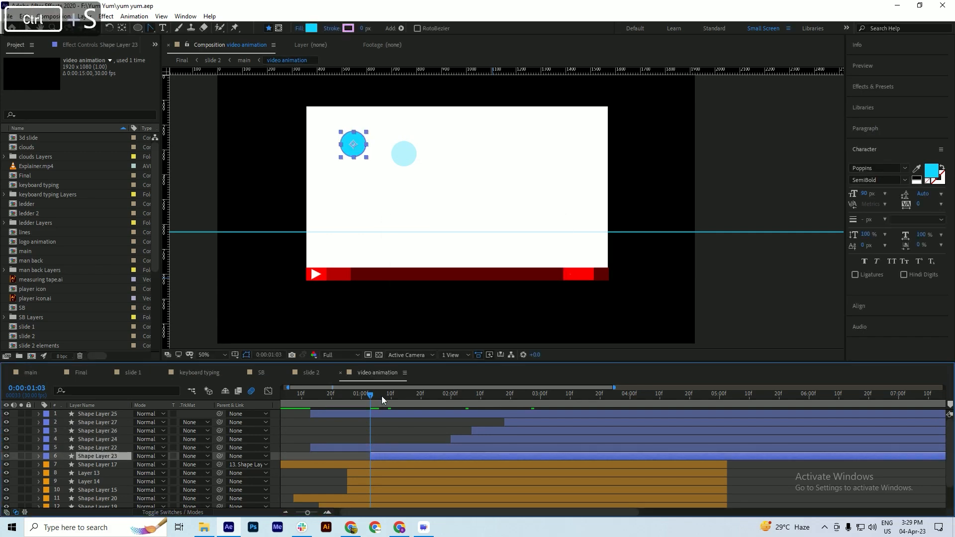
# Step: Trim the start of the second trail copy to 0:00:01:19, where the moving circle reaches it, and save
pyautogui.moveTo(382, 397); pyautogui.dragTo(418, 399)
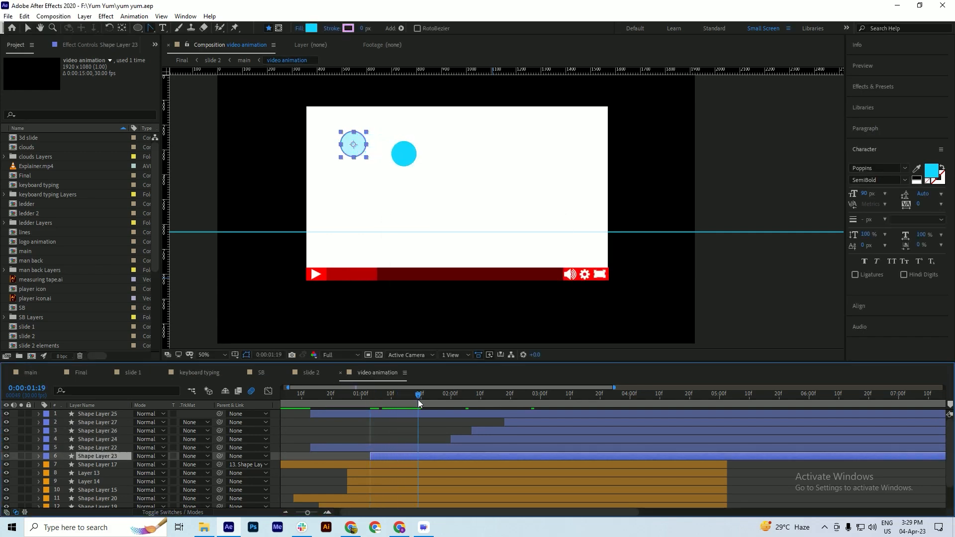
pyautogui.click(429, 449)
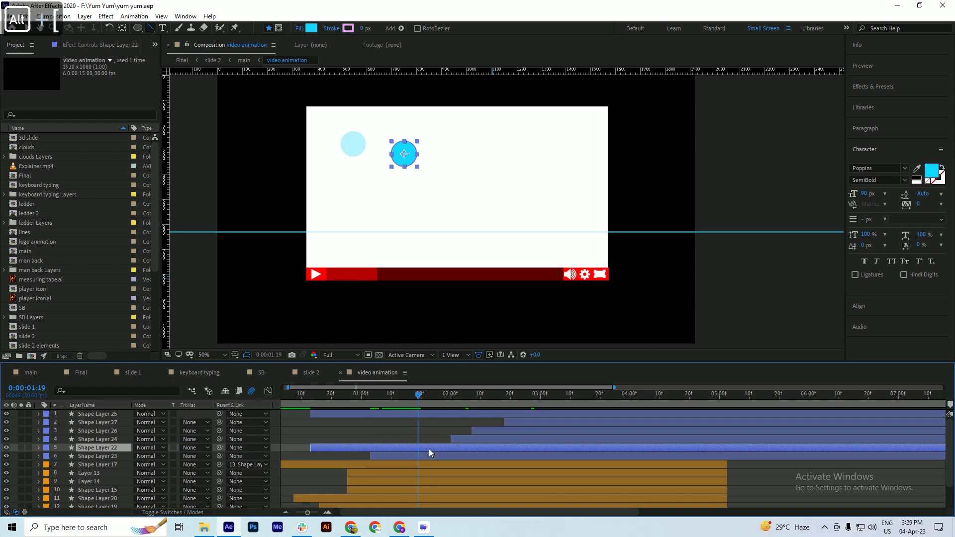
pyautogui.hotkey('alt', '[')
pyautogui.hotkey('ctrl', 's')
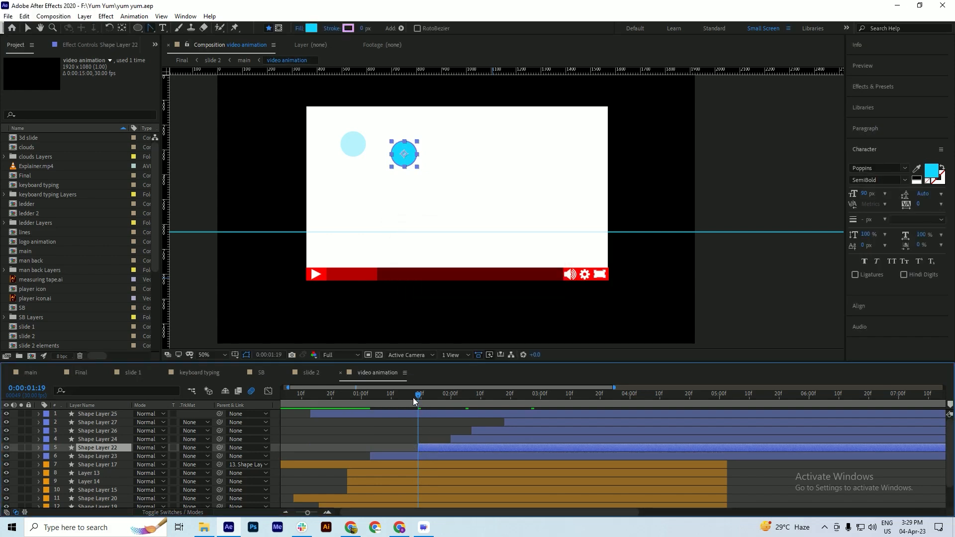
# Step: Preview the bounce from 0:00:00:16 to check when each trail copy appears
pyautogui.moveTo(413, 398); pyautogui.dragTo(321, 420)
pyautogui.press('space')
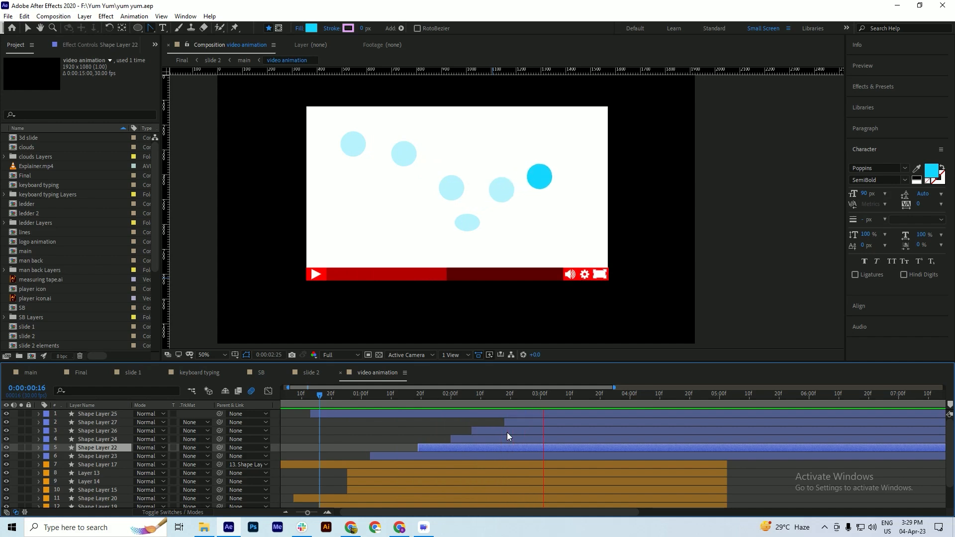
pyautogui.press('space')
pyautogui.moveTo(337, 393)
pyautogui.mouseDown()
pyautogui.moveTo(363, 397)
pyautogui.moveTo(302, 407)
pyautogui.moveTo(338, 405)
pyautogui.mouseUp()
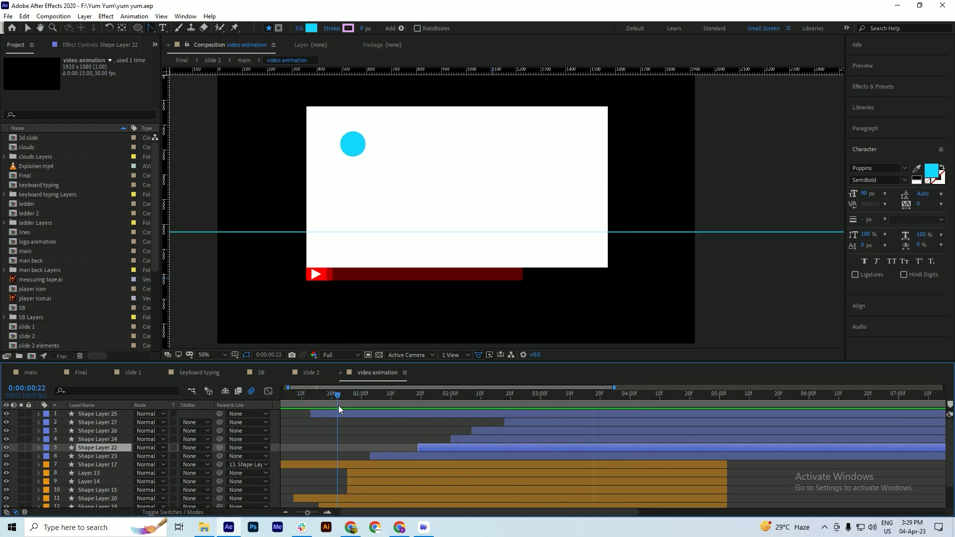
# Step: Add an empty shape layer above all layers, trim its start to 0:00:00:13, and save the project
pyautogui.press('ctrl')
pyautogui.click(325, 412)
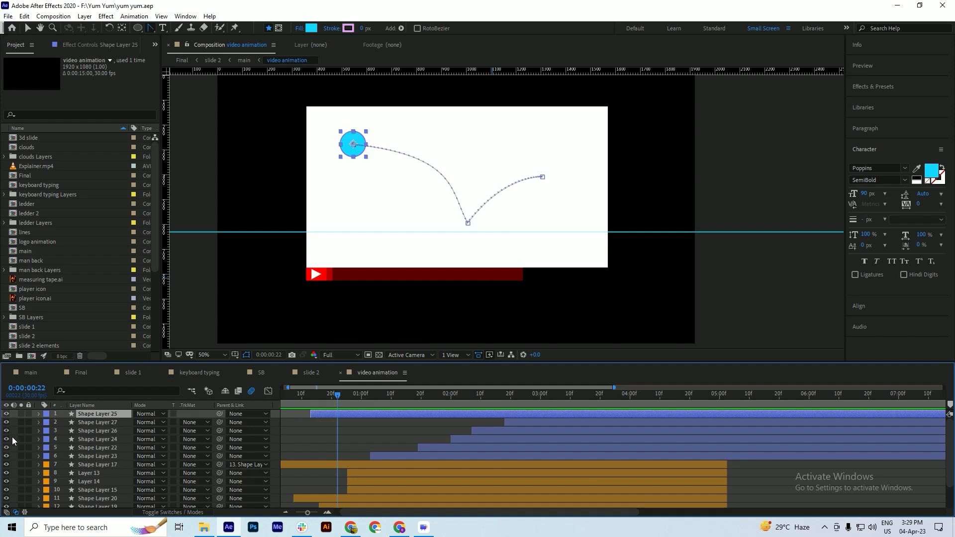
pyautogui.rightClick(14, 439)
pyautogui.moveTo(52, 331)
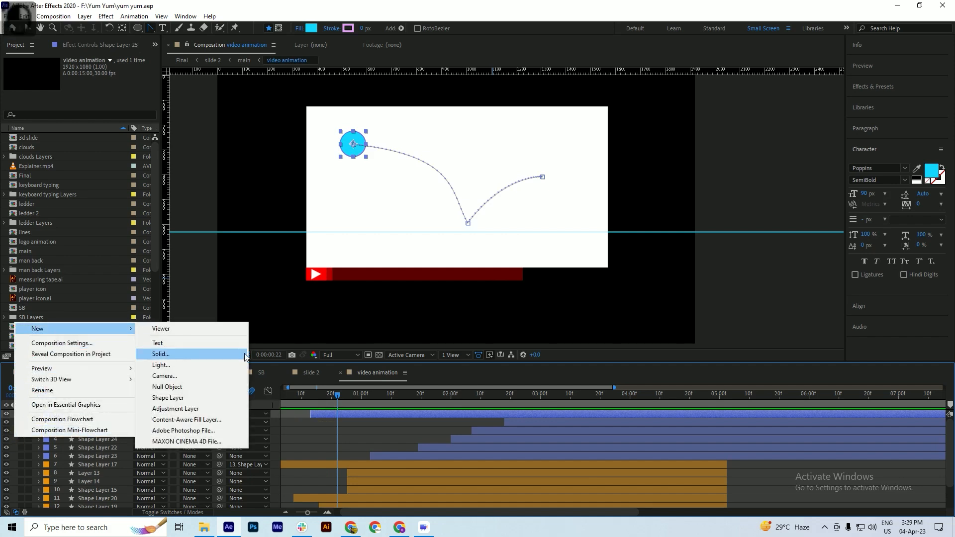
pyautogui.click(209, 399)
pyautogui.moveTo(344, 399); pyautogui.dragTo(312, 405)
pyautogui.hotkey('alt', '[')
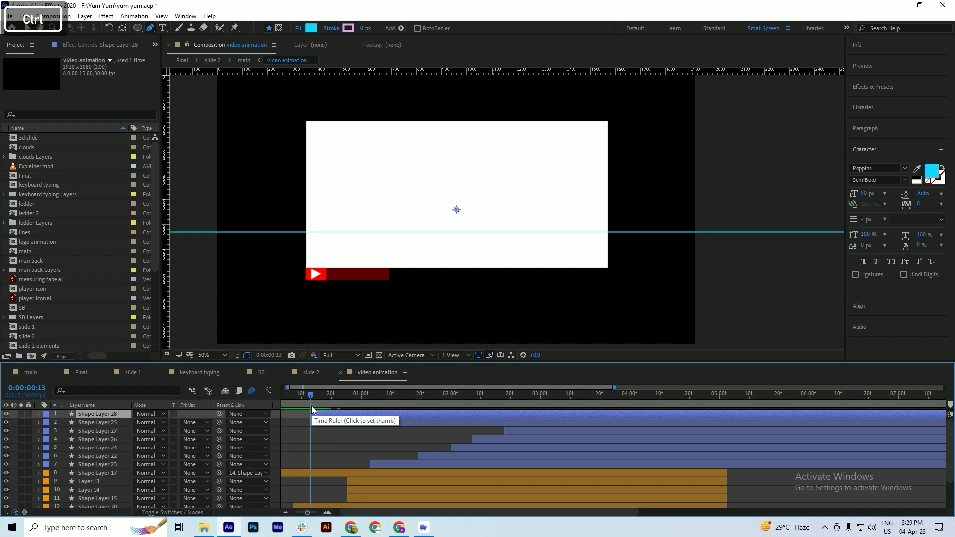
pyautogui.hotkey('ctrl', 's')
# Step: At 0:00:03:04, draw a Pen path on the new shape layer from the first copy through the bounce point to the moving circle's center
pyautogui.moveTo(324, 401); pyautogui.dragTo(554, 416)
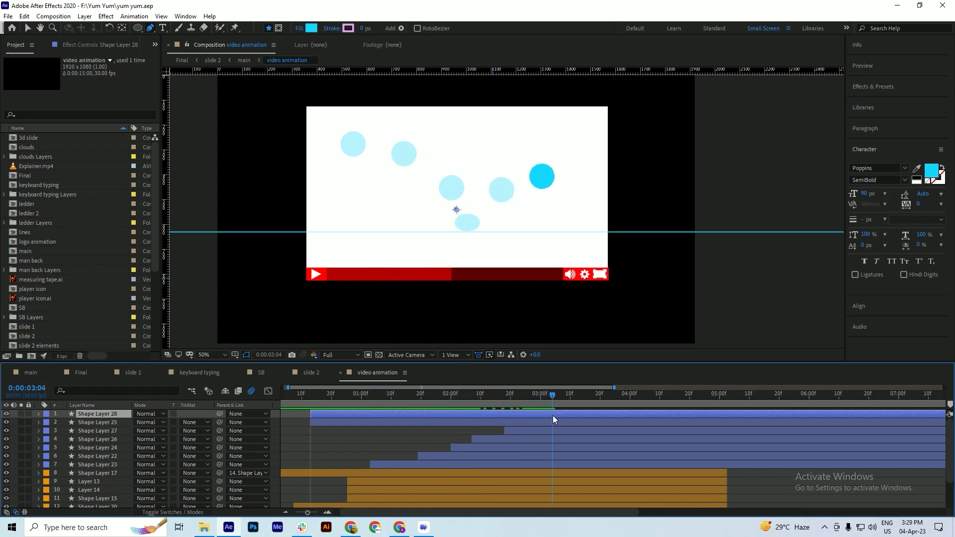
pyautogui.click(351, 142)
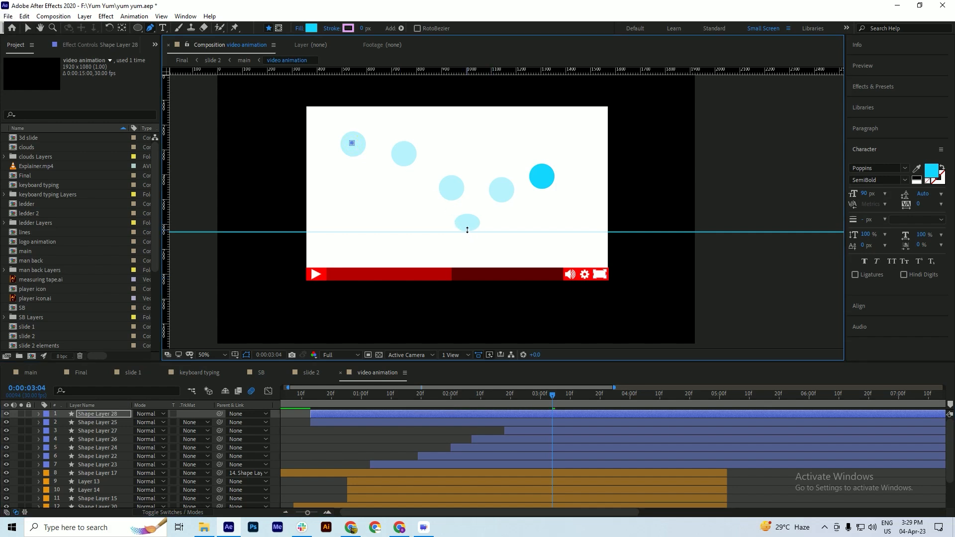
pyautogui.click(468, 230)
pyautogui.hotkey('ctrl', 'z')
pyautogui.moveTo(468, 231); pyautogui.dragTo(483, 331)
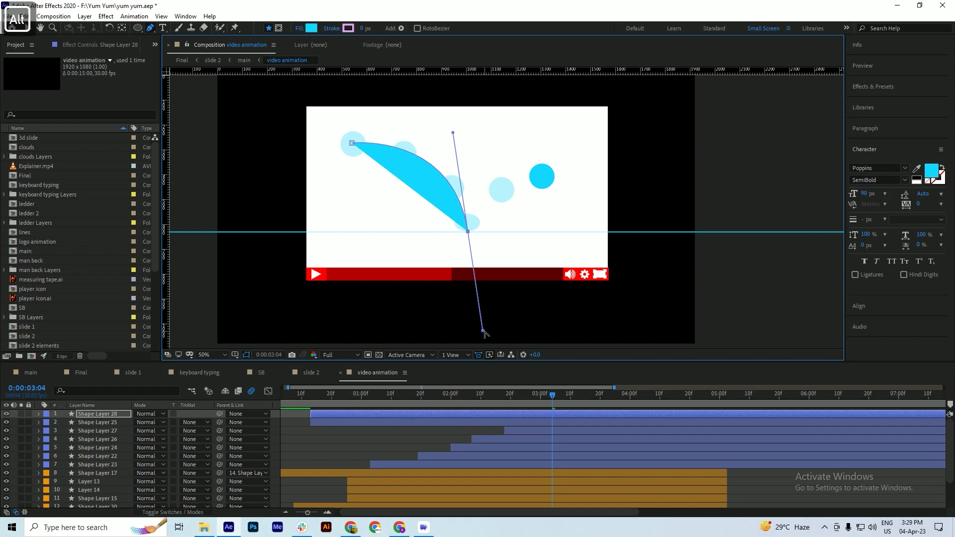
pyautogui.moveTo(483, 331); pyautogui.dragTo(474, 217)
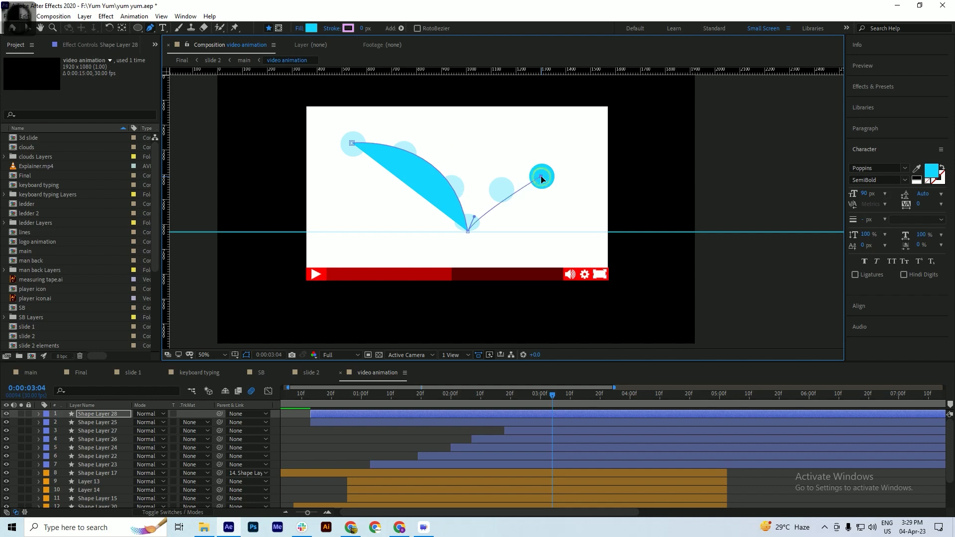
pyautogui.click(541, 177)
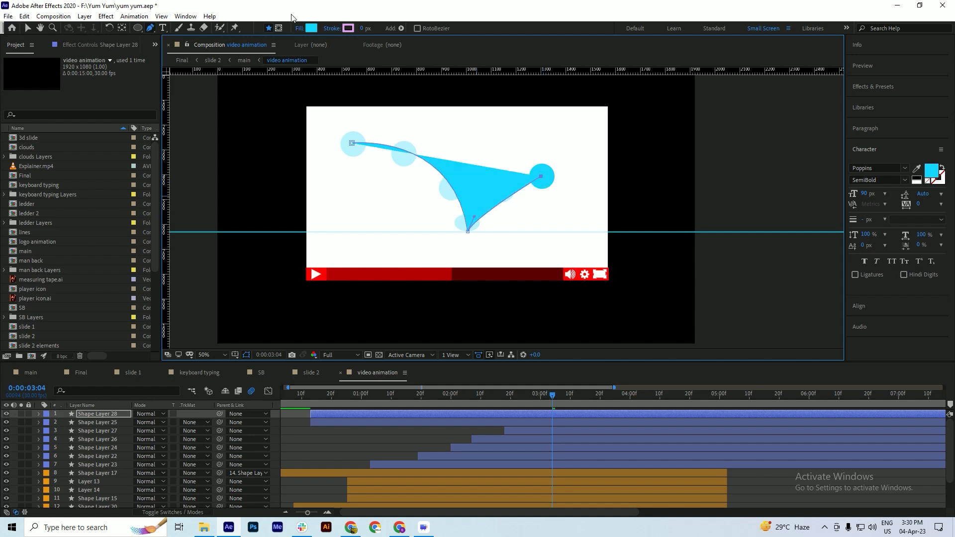
# Step: Set the bounce path's fill to None
pyautogui.click(300, 28)
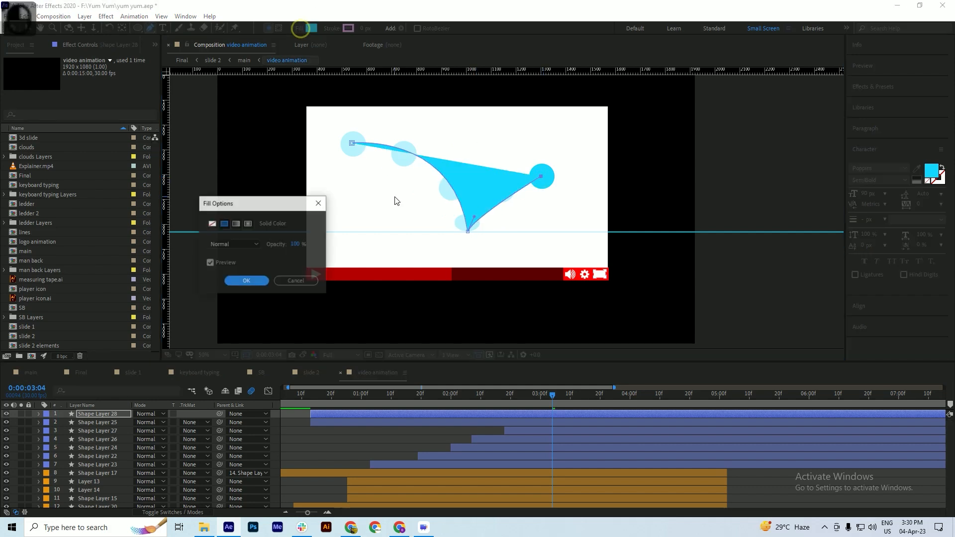
pyautogui.click(212, 224)
pyautogui.click(251, 282)
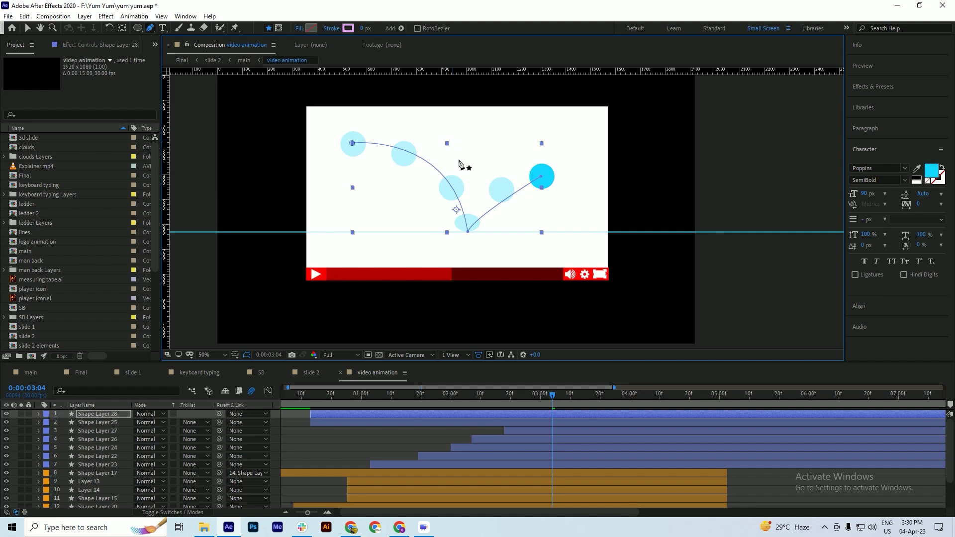
# Step: Adjust the path's curve handles at the start and bounce points to follow the circle copies, and save the project
pyautogui.click(468, 233)
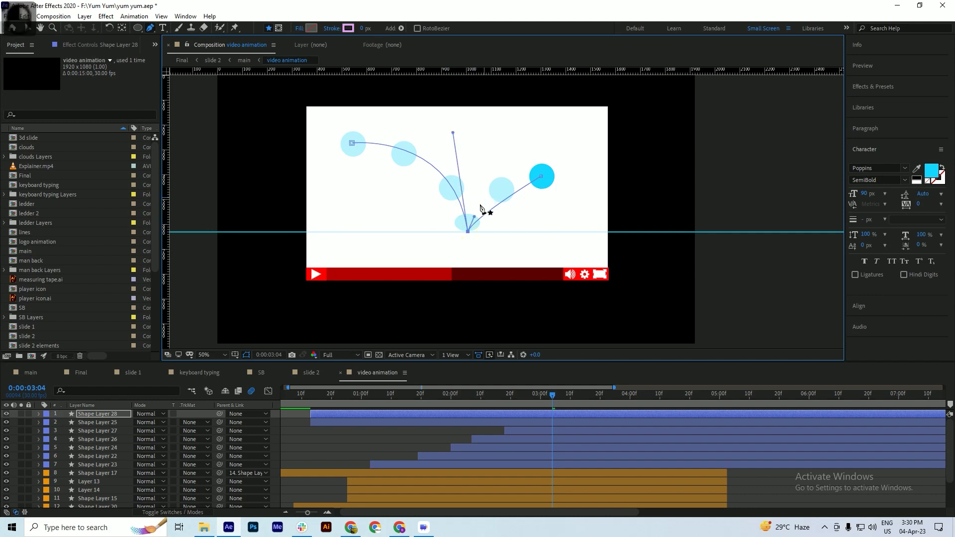
pyautogui.moveTo(477, 214); pyautogui.dragTo(495, 176)
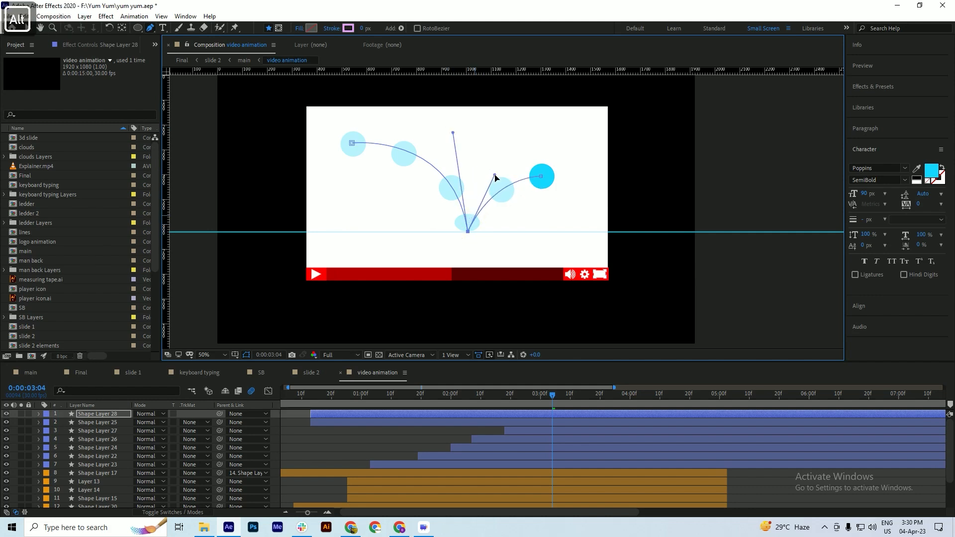
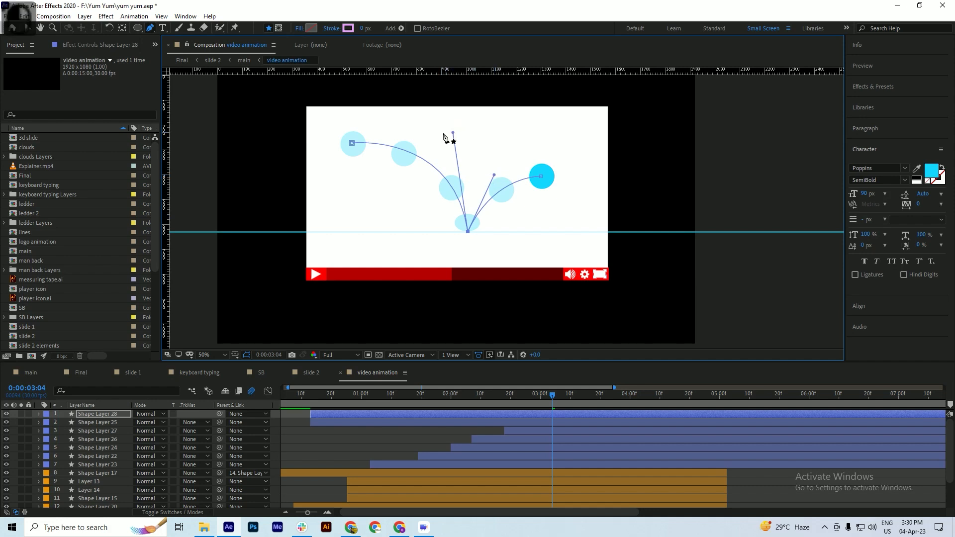
pyautogui.moveTo(352, 143); pyautogui.dragTo(372, 140)
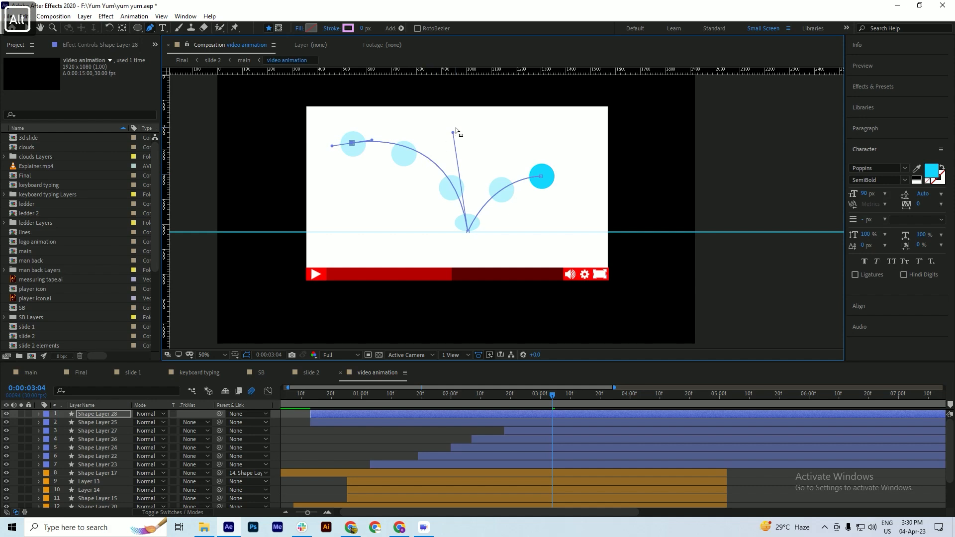
pyautogui.moveTo(453, 132); pyautogui.dragTo(460, 156)
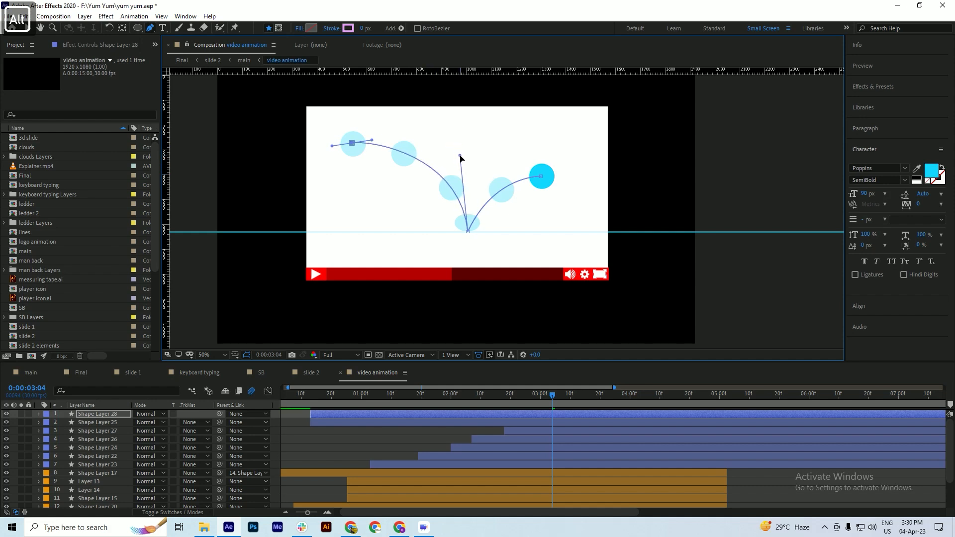
pyautogui.hotkey('ctrl', 's')
# Step: Give the bounce path a dark grey 2C2C2C stroke with a width of 2 px, and save the project
pyautogui.click(349, 28)
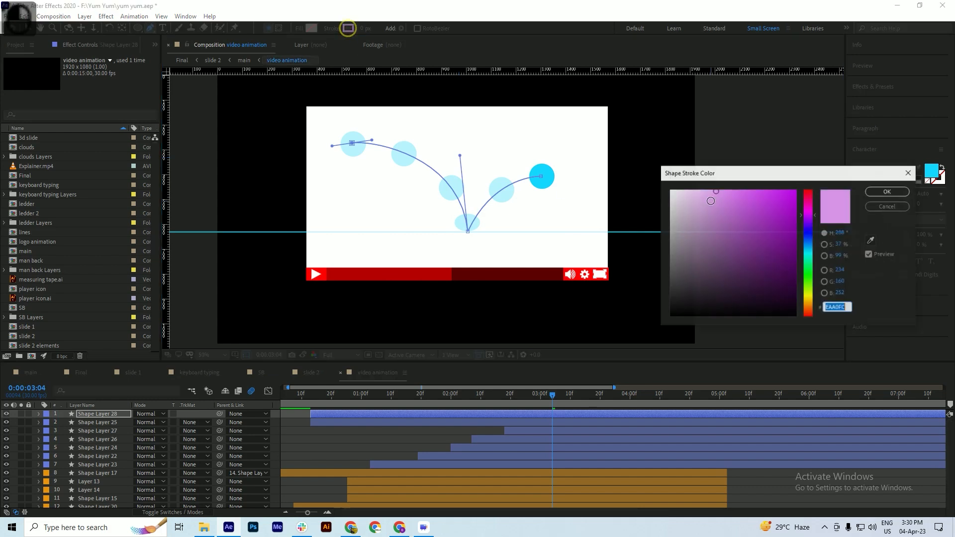
pyautogui.moveTo(704, 201)
pyautogui.mouseDown()
pyautogui.moveTo(689, 205)
pyautogui.moveTo(649, 294)
pyautogui.mouseUp()
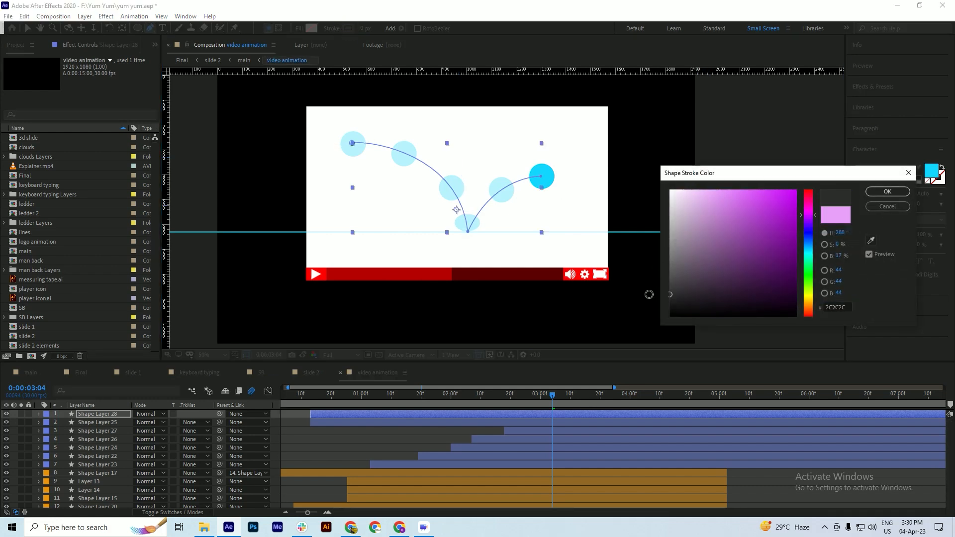
pyautogui.click(888, 191)
pyautogui.hotkey('ctrl', 's')
pyautogui.click(359, 28)
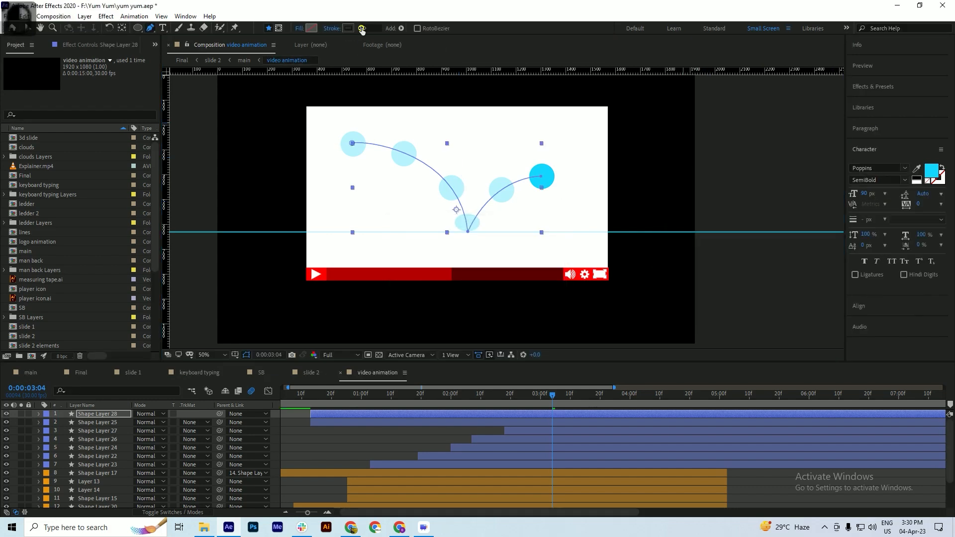
pyautogui.write('2')
pyautogui.press('Return')
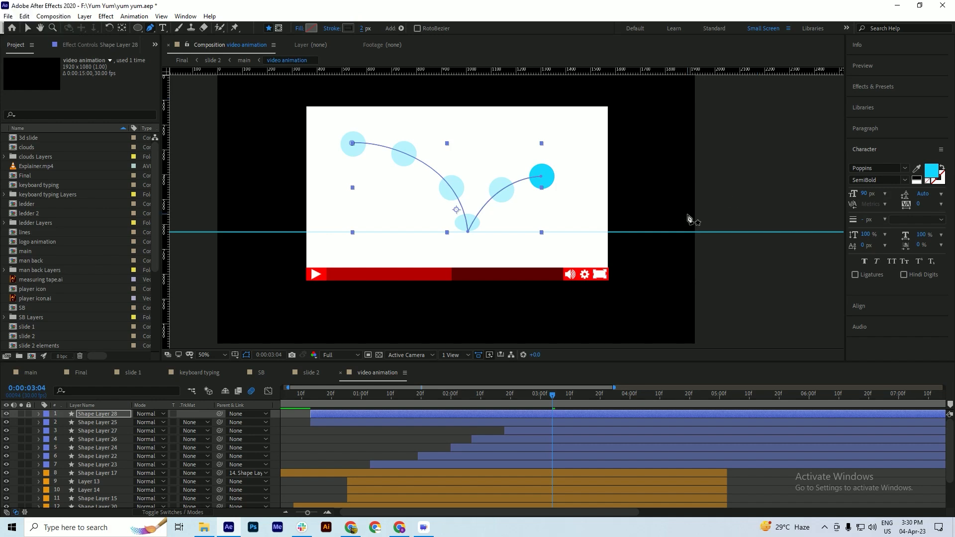
pyautogui.hotkey('ctrl', 's')
# Step: Thicken the stroke of the bounce path on the topmost shape layer
pyautogui.click(359, 451)
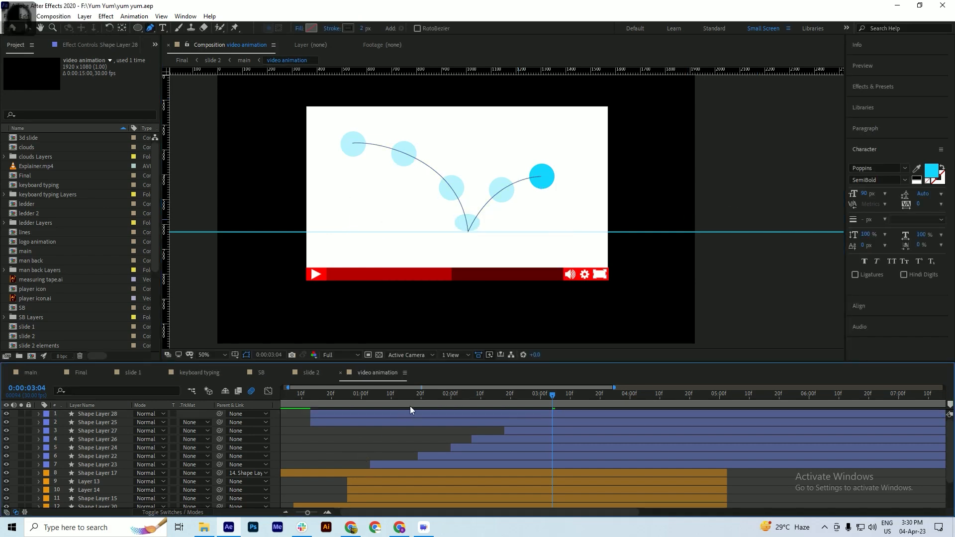
pyautogui.click(535, 412)
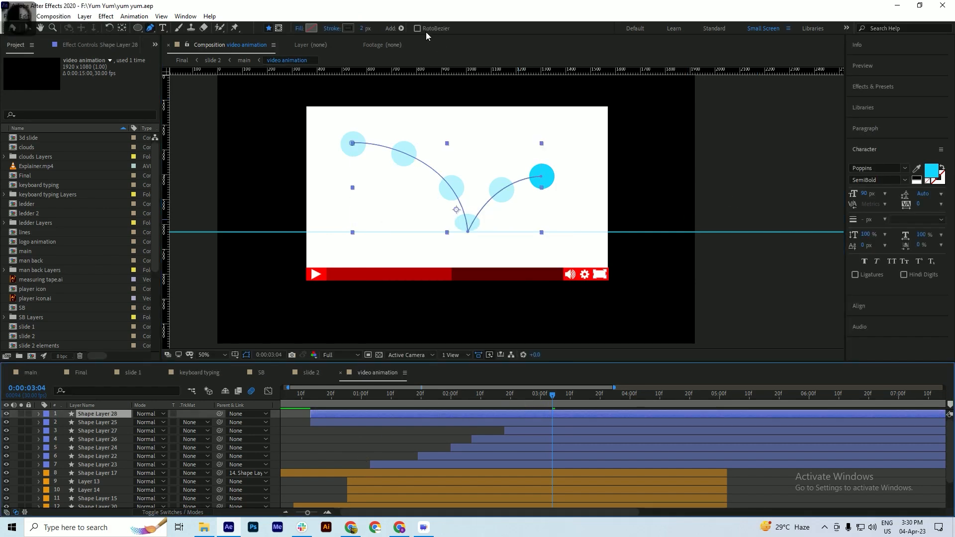
pyautogui.moveTo(363, 28); pyautogui.dragTo(366, 28)
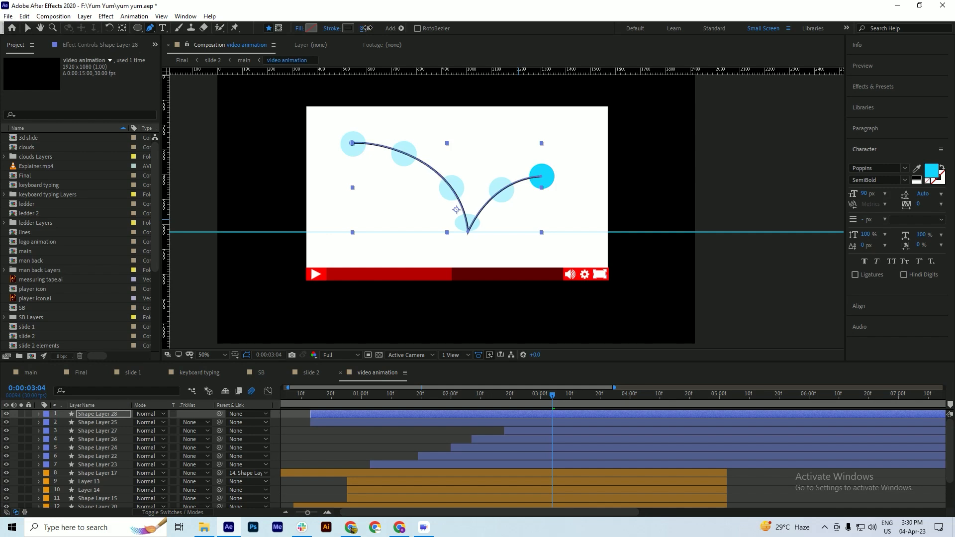
# Step: Move the bounce path's lowest point slightly left on the guide, under the squashed circle copy, and save the project
pyautogui.click(405, 448)
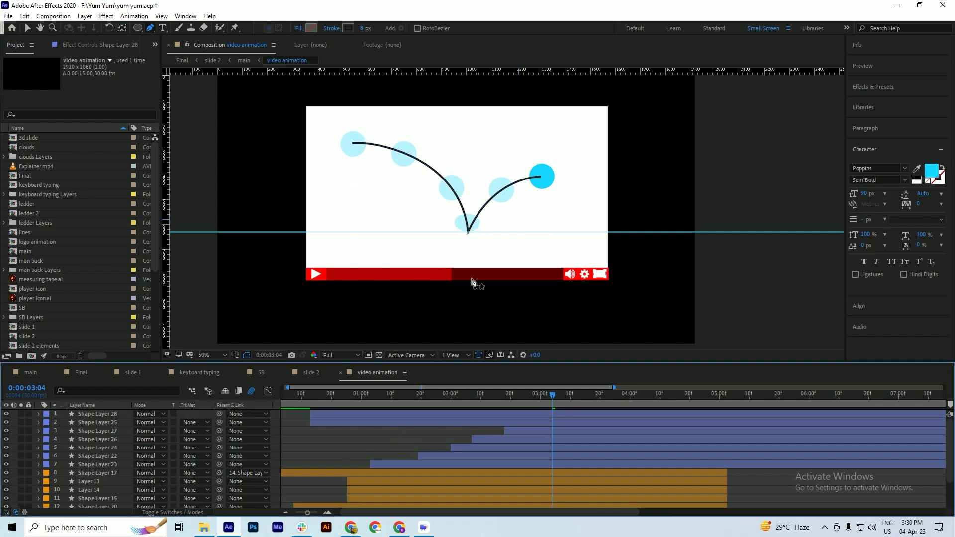
pyautogui.hotkey('ctrl', 'alt')
pyautogui.scroll(4, 472, 230)
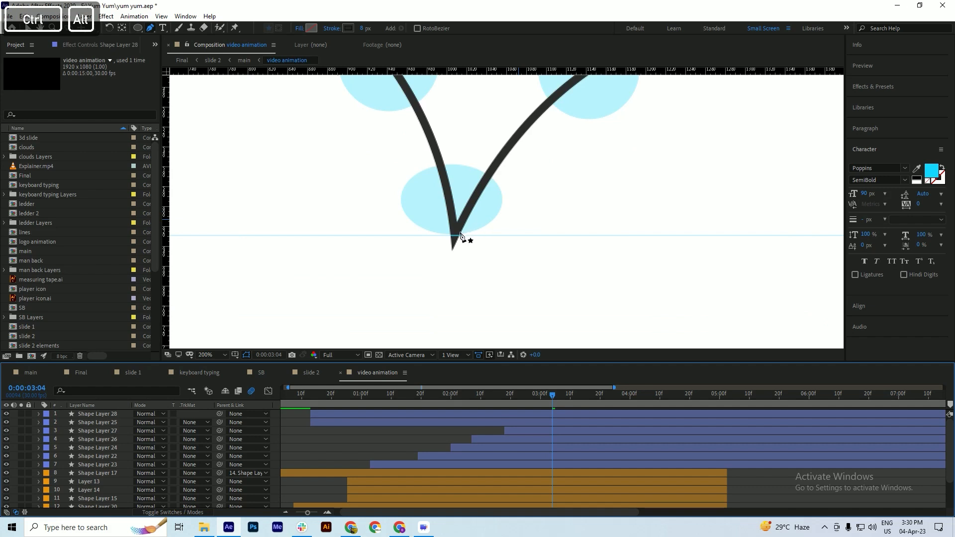
pyautogui.click(538, 416)
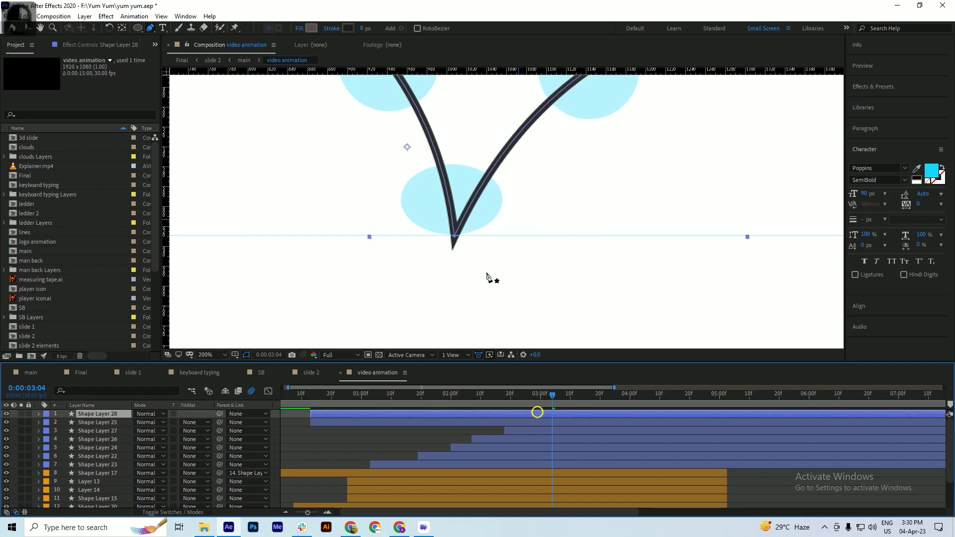
pyautogui.click(456, 234)
pyautogui.moveTo(458, 232); pyautogui.dragTo(457, 233)
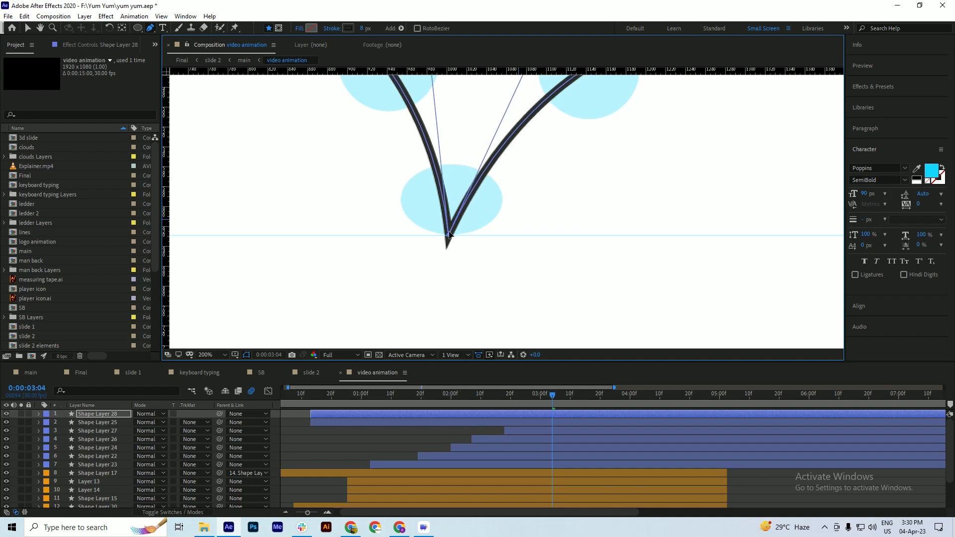
pyautogui.scroll(-2, 455, 234)
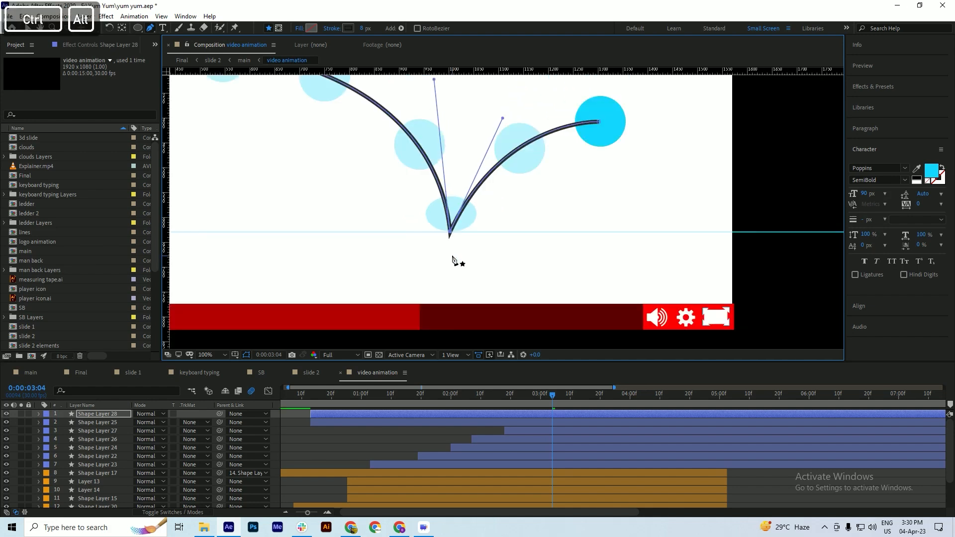
pyautogui.hotkey('ctrl', 's')
pyautogui.scroll(-1, 453, 219)
pyautogui.hotkey('ctrl', 's')
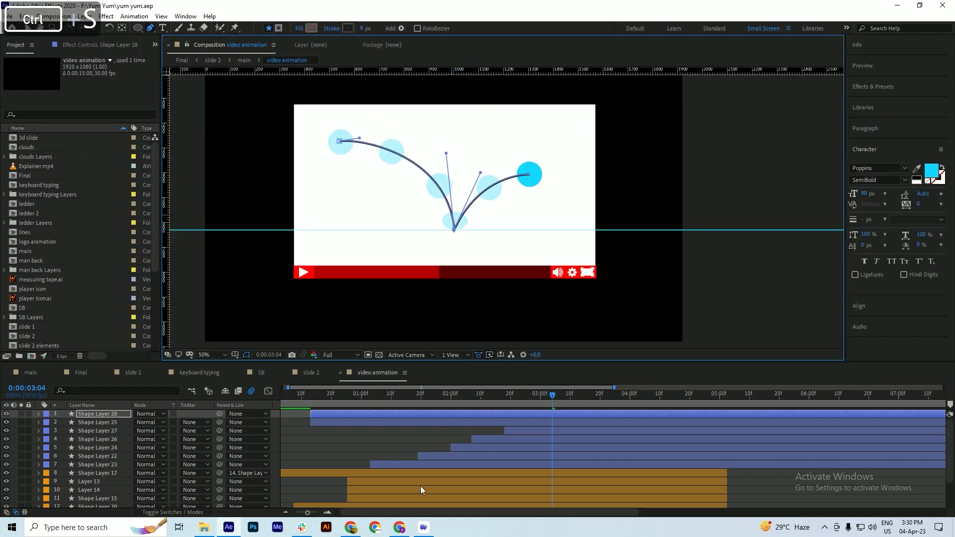
# Step: Add dashes to the stroke of the bounce path on the topmost shape layer
pyautogui.click(38, 414)
pyautogui.click(48, 425)
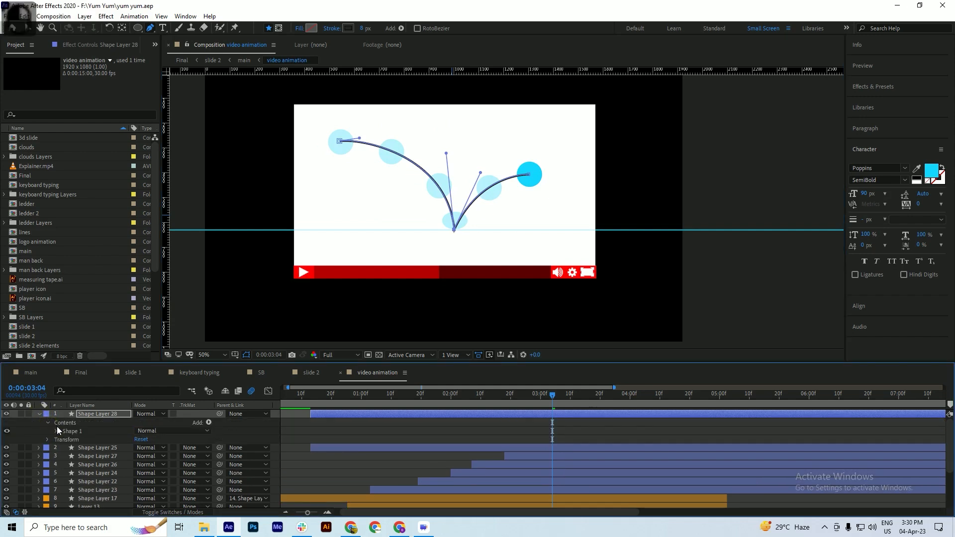
pyautogui.click(58, 430)
pyautogui.click(66, 448)
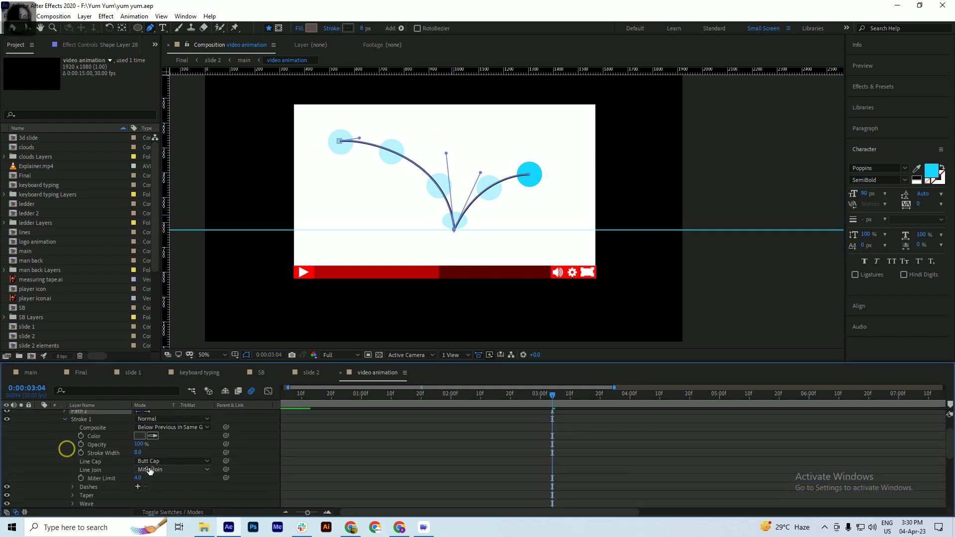
pyautogui.scroll(-1, 157, 474)
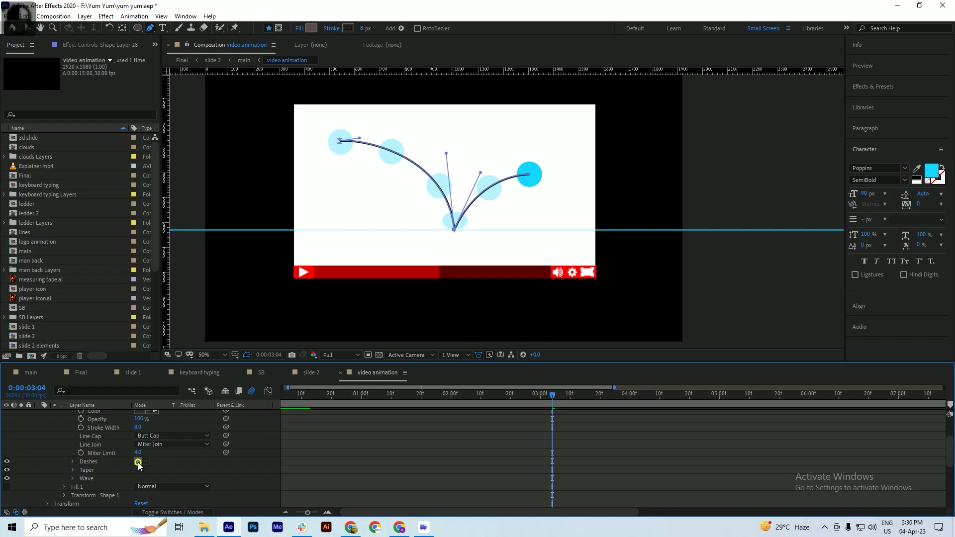
pyautogui.click(139, 460)
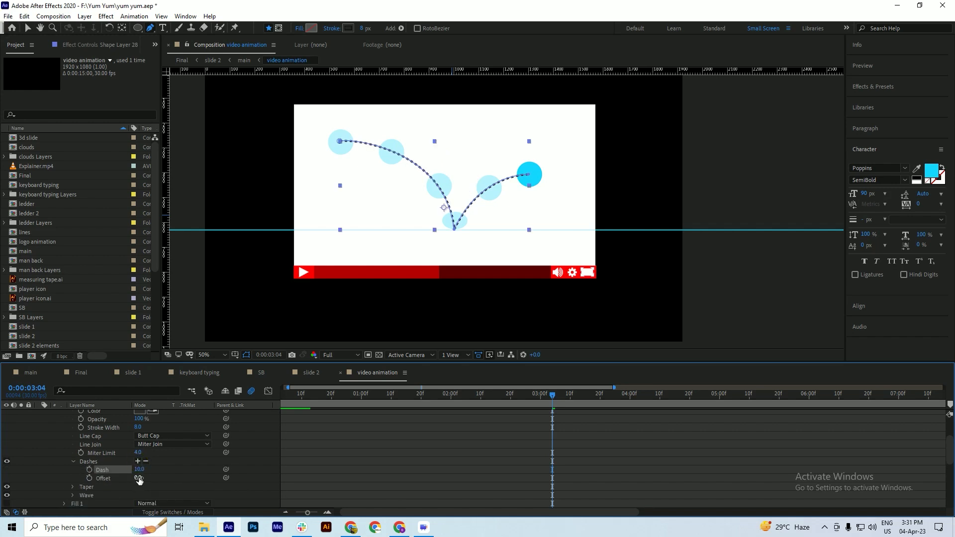
# Step: Set the dash length of the bounce path's stroke to 22, save the project, and preview the animation
pyautogui.moveTo(139, 480); pyautogui.dragTo(92, 483)
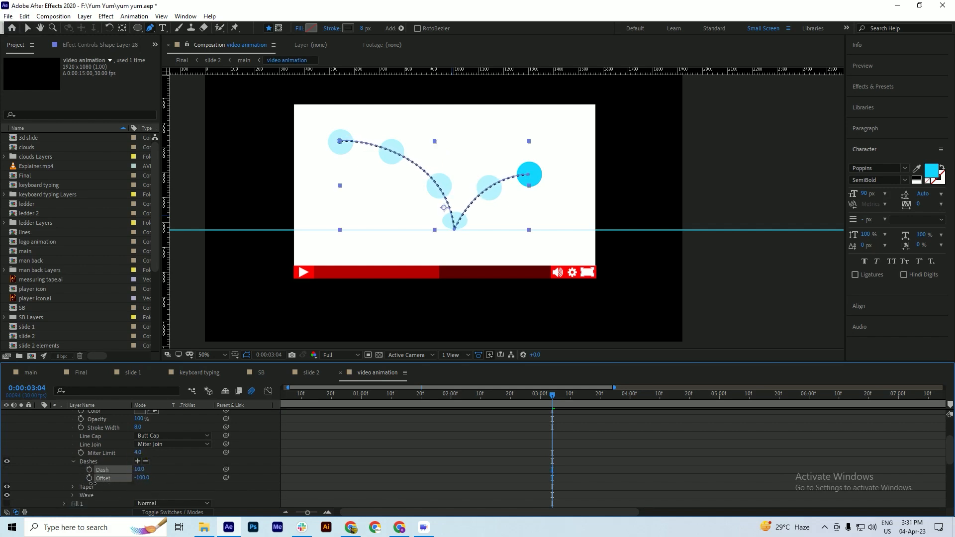
pyautogui.hotkey('ctrl', 'z')
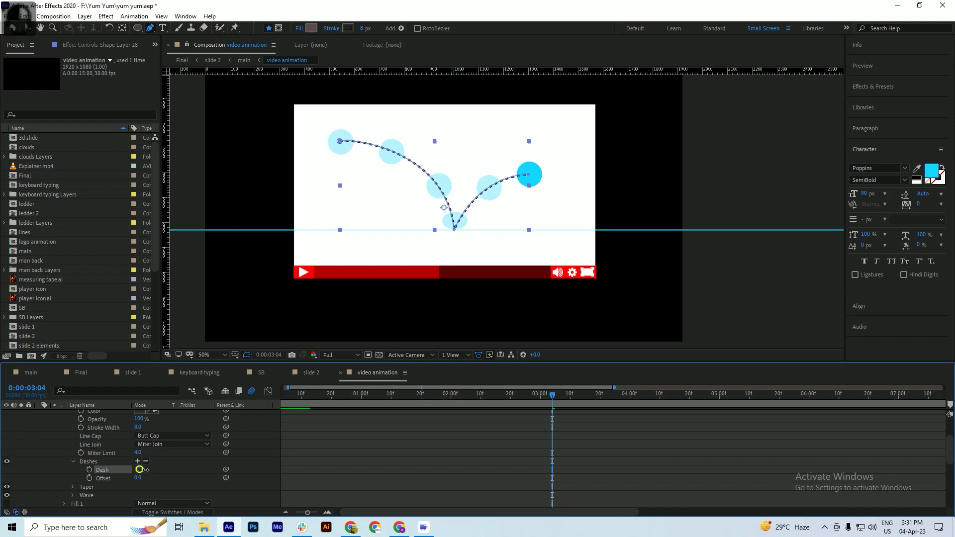
pyautogui.moveTo(139, 470); pyautogui.dragTo(149, 471)
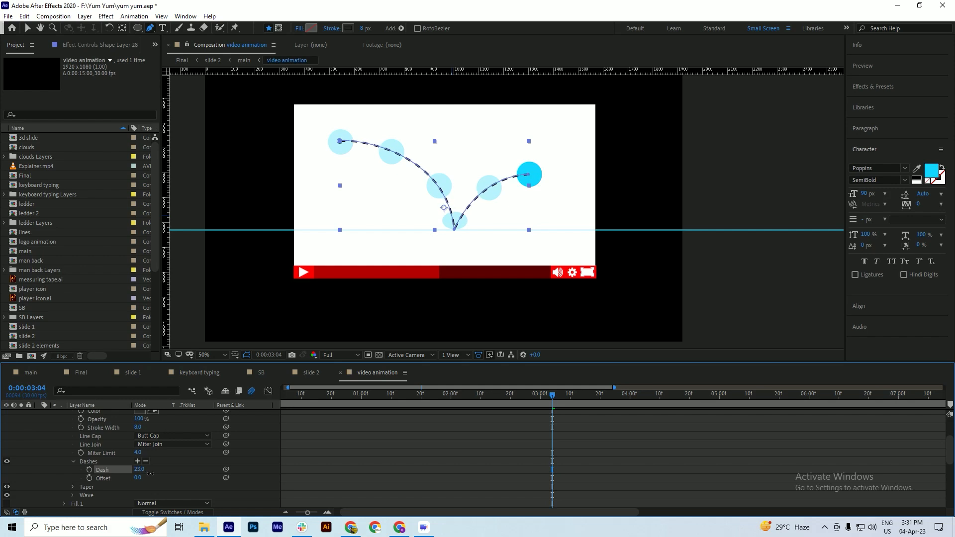
pyautogui.hotkey('ctrl', 'shift', 'a')
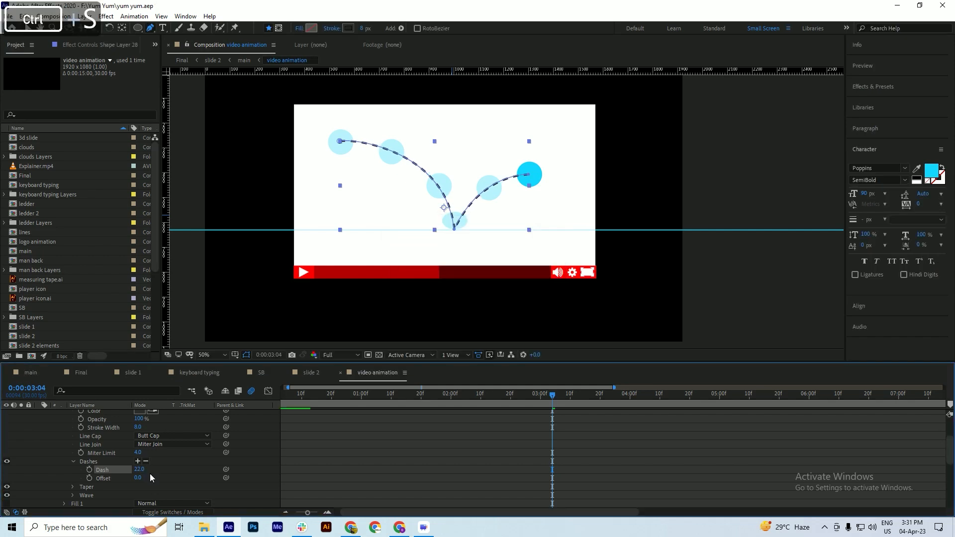
pyautogui.press('space')
pyautogui.press('space')
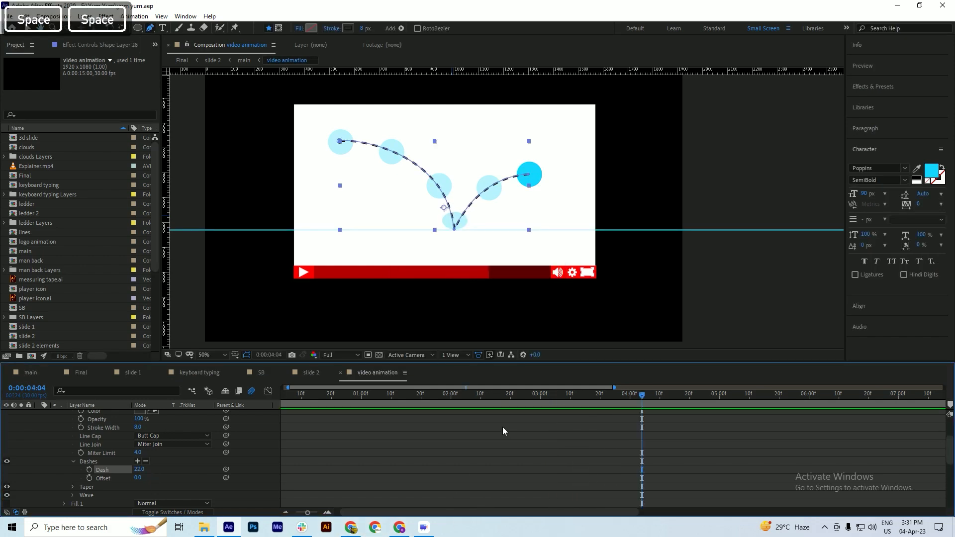
# Step: Collapse the bounce path layer's stroke settings and show only its Opacity property
pyautogui.scroll(3, 102, 457)
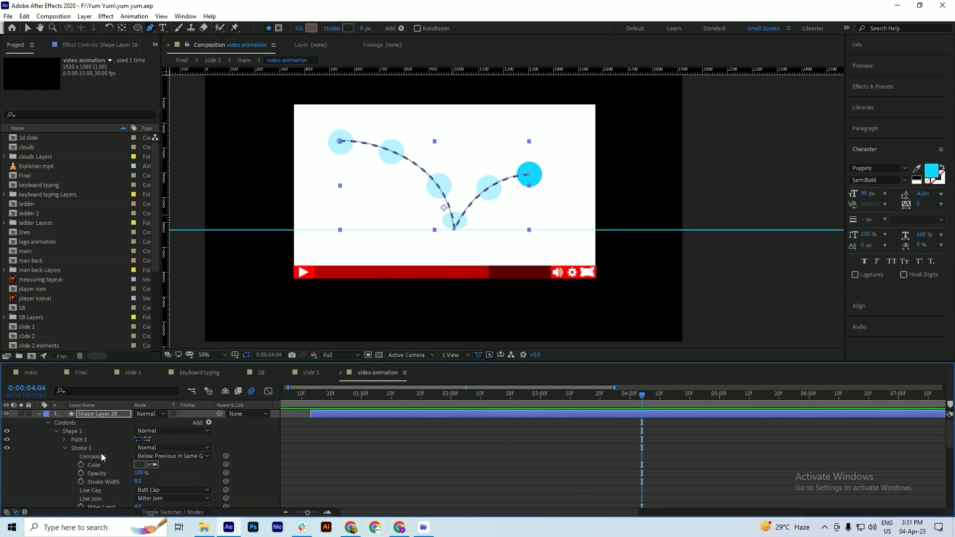
pyautogui.click(39, 414)
pyautogui.write('t')
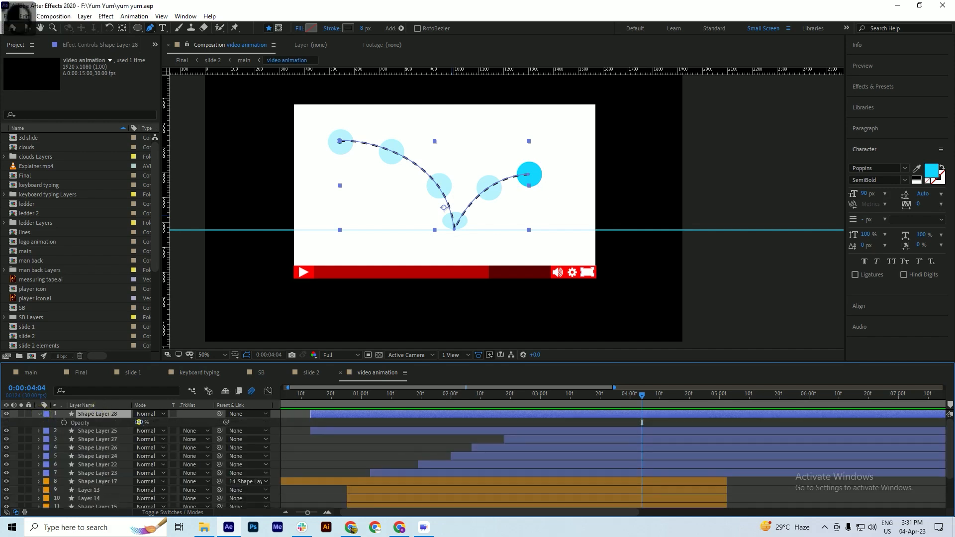
# Step: Set the dashed path layer's opacity to 50%, save the project, and place the layer directly below Shape Layer 23
pyautogui.write('50')
pyautogui.press('Return')
pyautogui.hotkey('ctrl', 's')
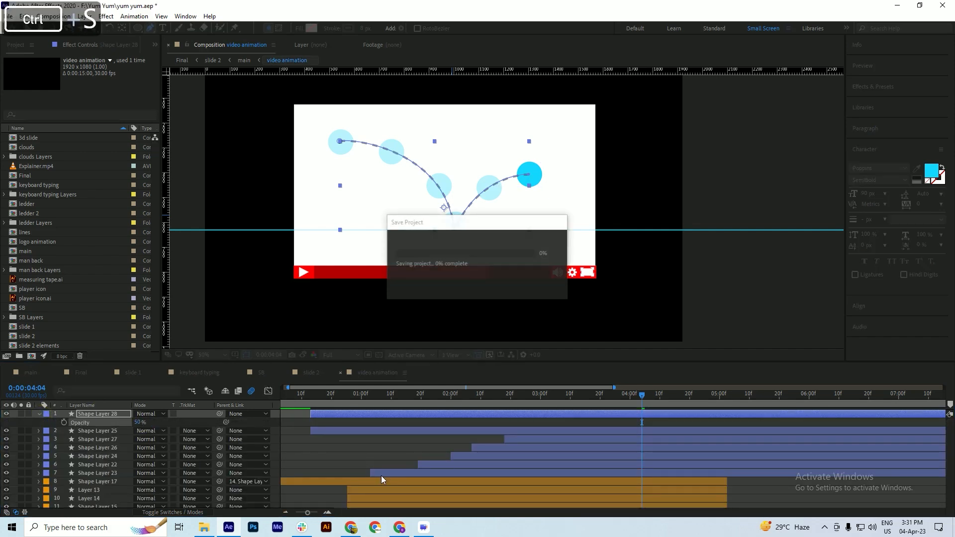
pyautogui.click(388, 455)
pyautogui.hotkey('ctrl', 's')
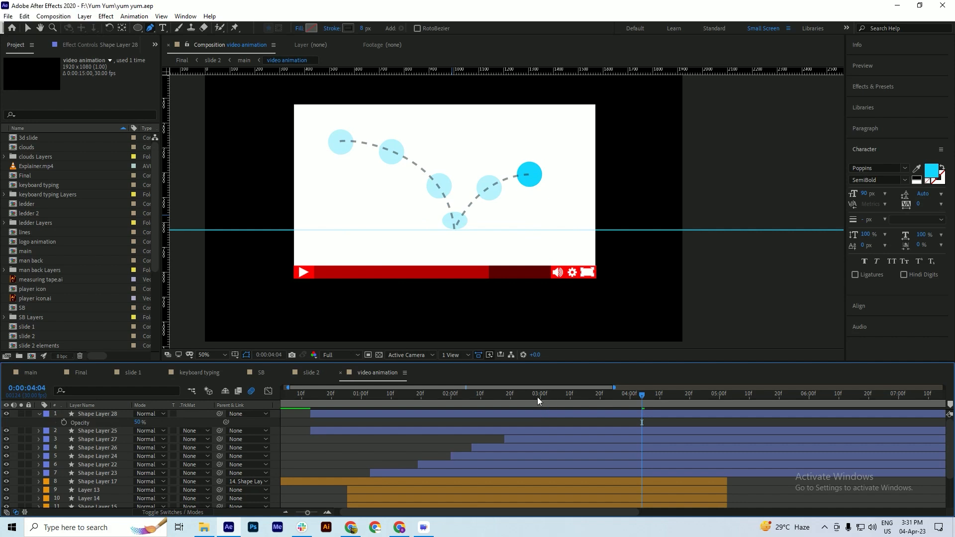
pyautogui.moveTo(538, 397); pyautogui.dragTo(361, 417)
pyautogui.moveTo(91, 415); pyautogui.dragTo(87, 478)
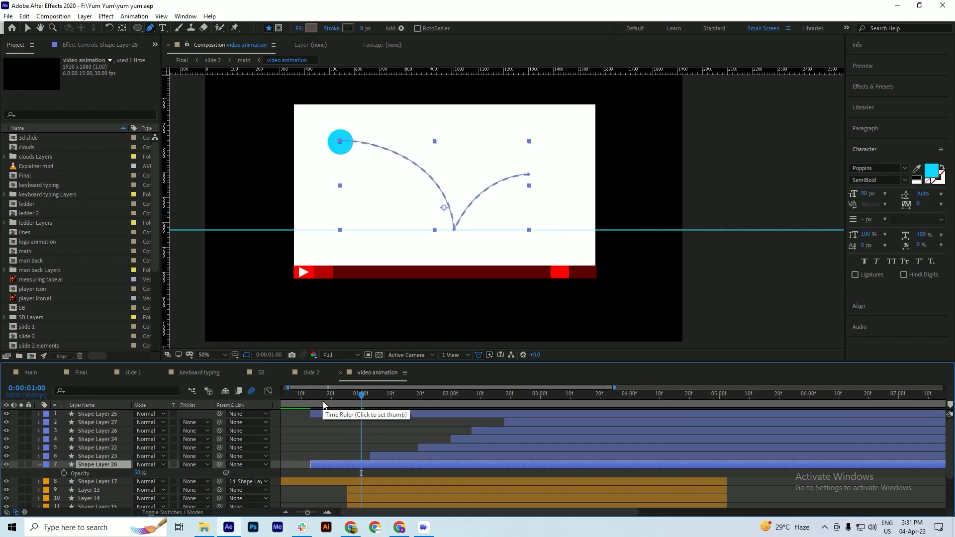
# Step: Set the current time to 0:00:00:13 and add Trim Paths to Shape Layer 28
pyautogui.moveTo(323, 404); pyautogui.dragTo(310, 404)
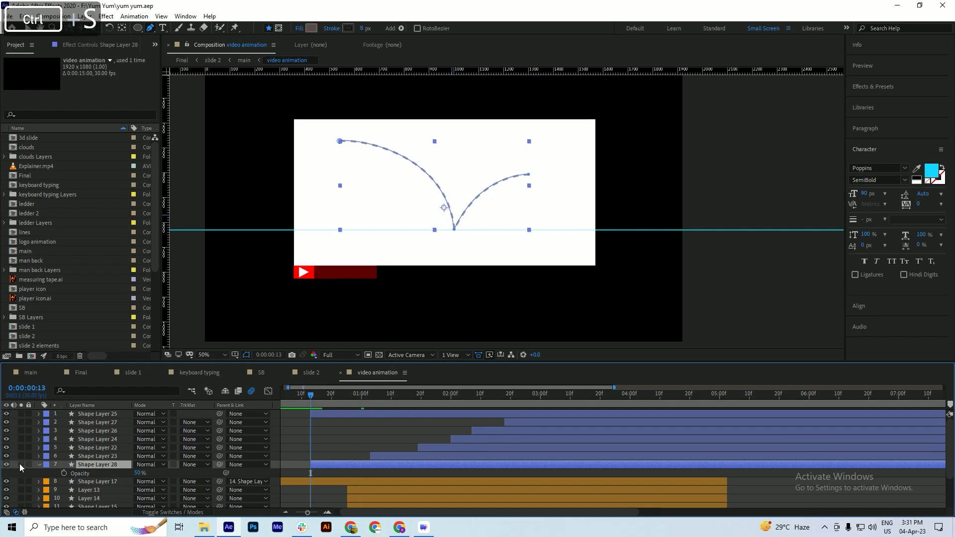
pyautogui.click(39, 465)
pyautogui.click(38, 467)
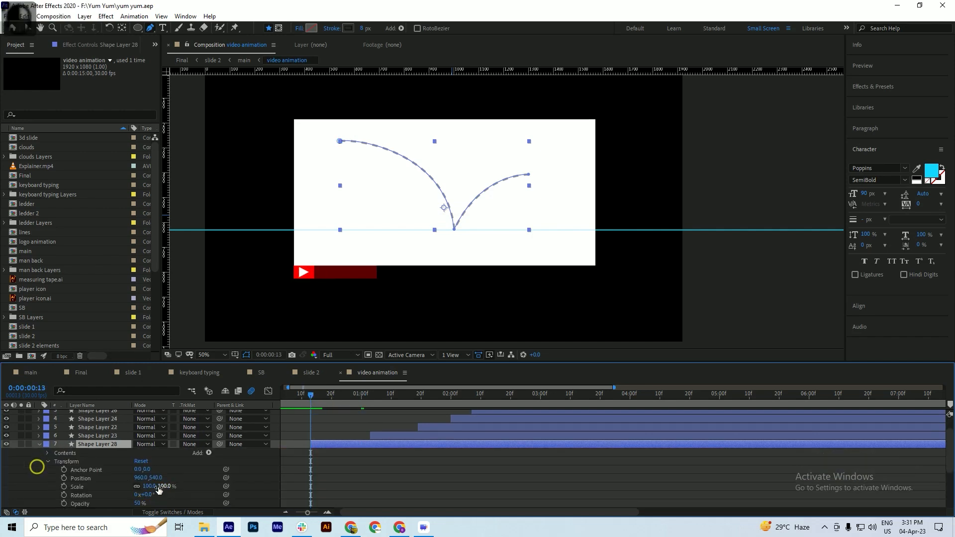
pyautogui.click(209, 452)
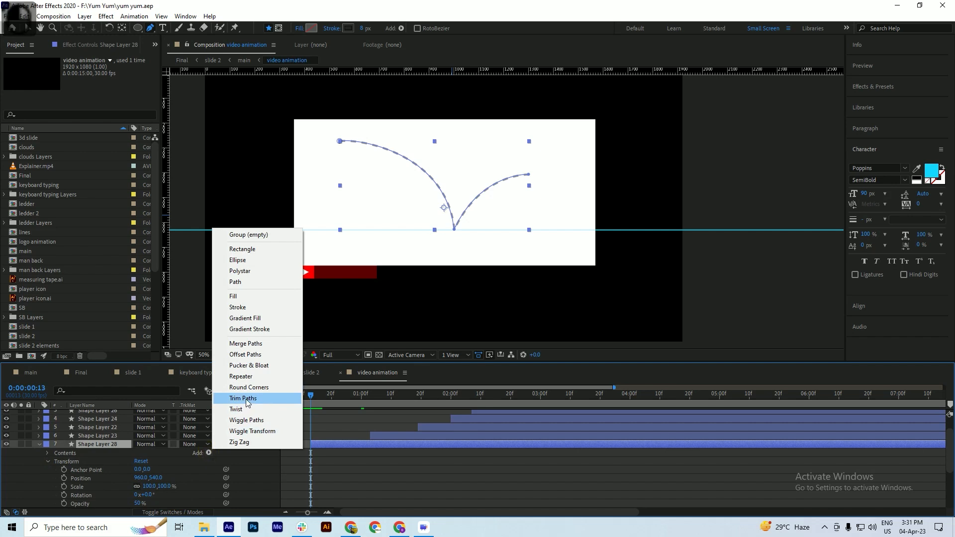
pyautogui.click(259, 397)
pyautogui.click(55, 470)
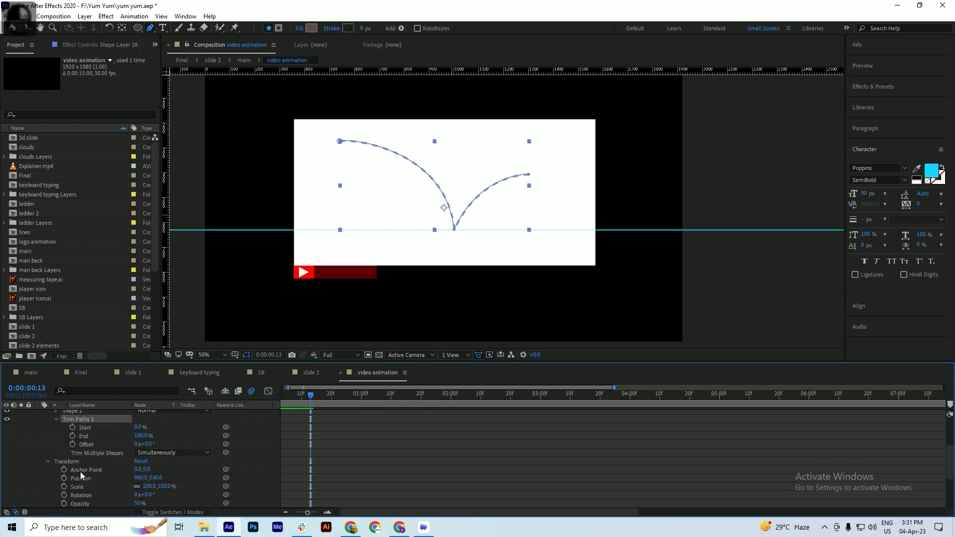
# Step: Set the Trim Paths End to 0% with a keyframe at 0:00:00:13 and save the project
pyautogui.moveTo(142, 436); pyautogui.dragTo(119, 434)
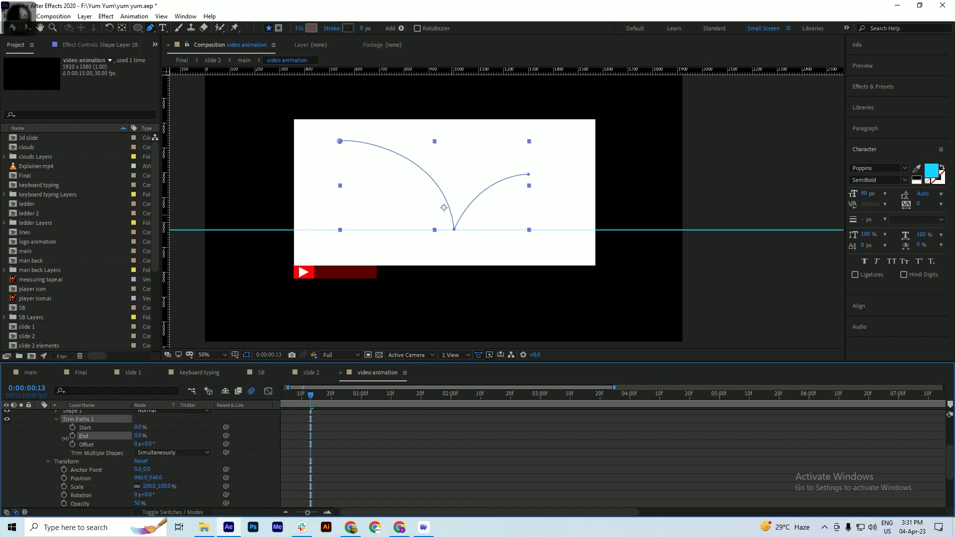
pyautogui.click(72, 436)
pyautogui.hotkey('ctrl', 's')
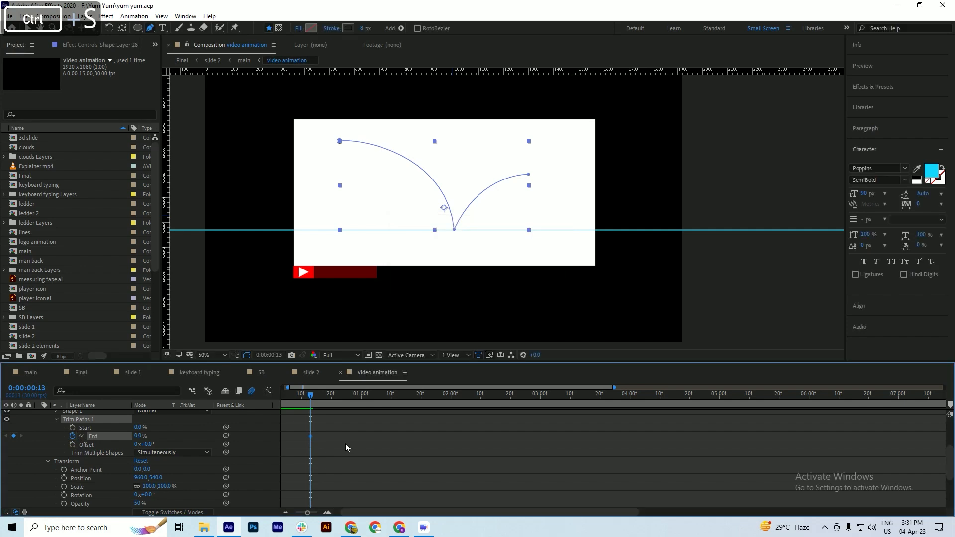
# Step: Keyframe the Trim Paths End at 100% at 0:00:03:06 and save the project
pyautogui.scroll(1, 338, 433)
pyautogui.press('space')
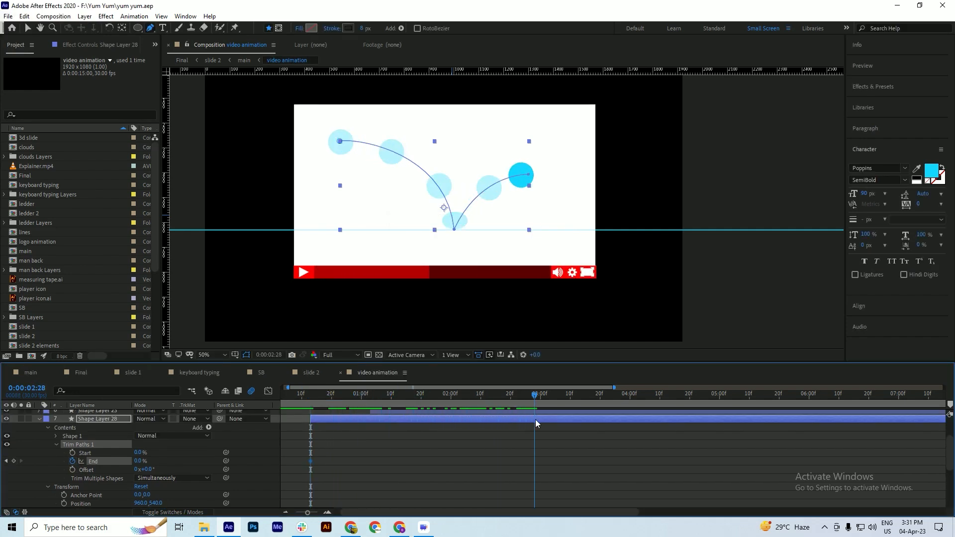
pyautogui.press('space')
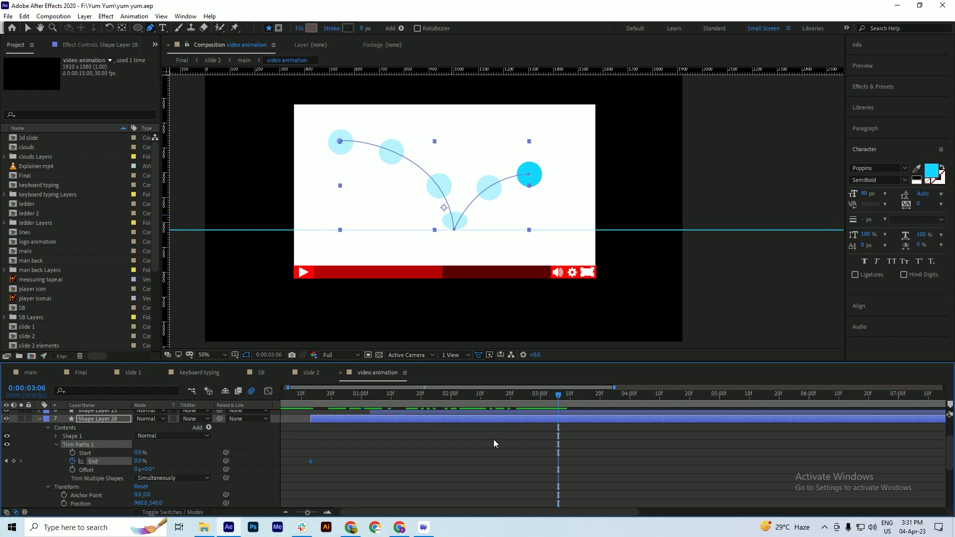
pyautogui.moveTo(139, 462); pyautogui.dragTo(202, 461)
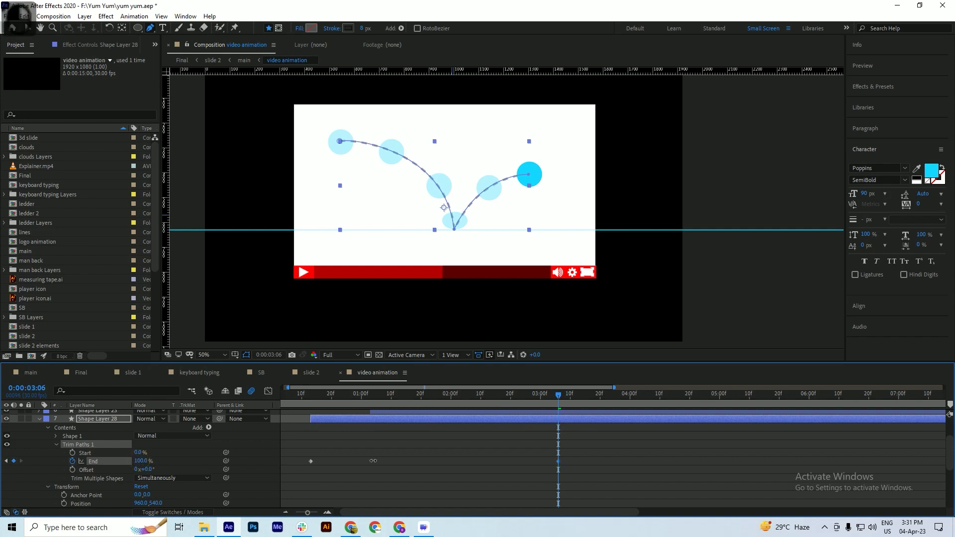
pyautogui.hotkey('ctrl', 's')
# Step: Apply Easy Ease to both End keyframes of the dashed path's Trim Paths
pyautogui.moveTo(436, 396); pyautogui.dragTo(329, 419)
pyautogui.moveTo(586, 450); pyautogui.dragTo(281, 479)
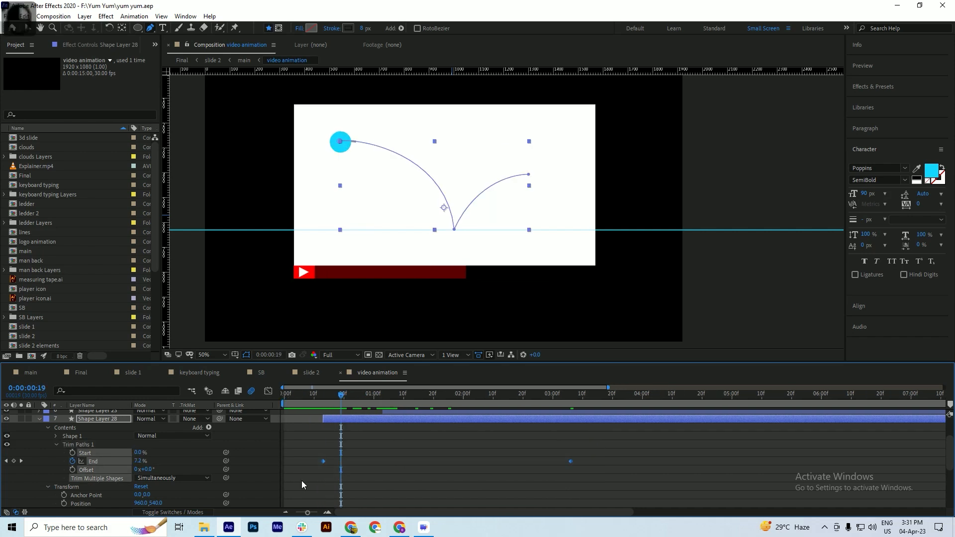
pyautogui.press('F9')
# Step: Move the first Trim Paths End keyframe to 0:00:01:02, check the path reveal, and save the project
pyautogui.click(346, 404)
pyautogui.moveTo(347, 404); pyautogui.dragTo(380, 420)
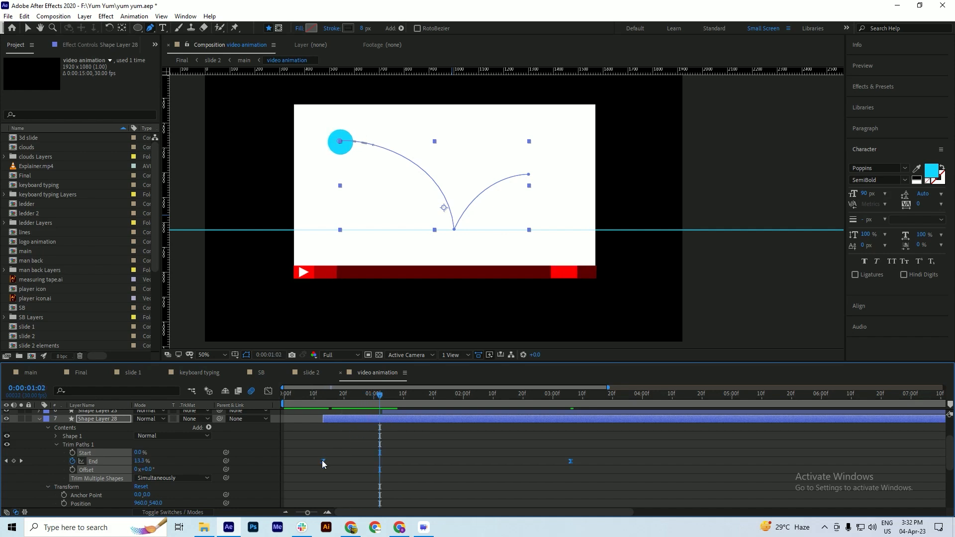
pyautogui.moveTo(322, 462); pyautogui.dragTo(380, 464)
pyautogui.hotkey('ctrl', 'z')
pyautogui.click(387, 460)
pyautogui.moveTo(379, 401); pyautogui.dragTo(584, 424)
pyautogui.hotkey('ctrl', 's')
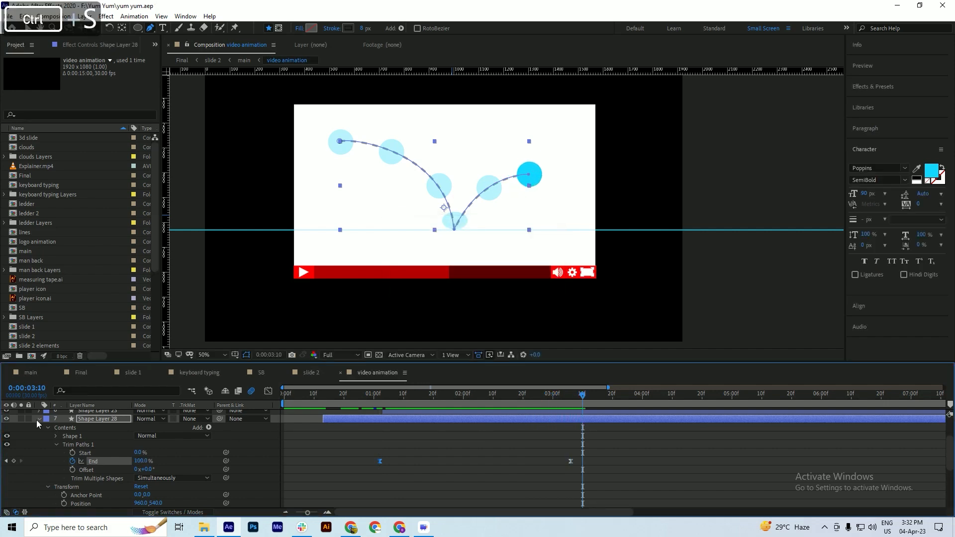
# Step: Collapse Shape Layer 28, preview the ball and dashed path animation from the start, and save the project
pyautogui.click(37, 419)
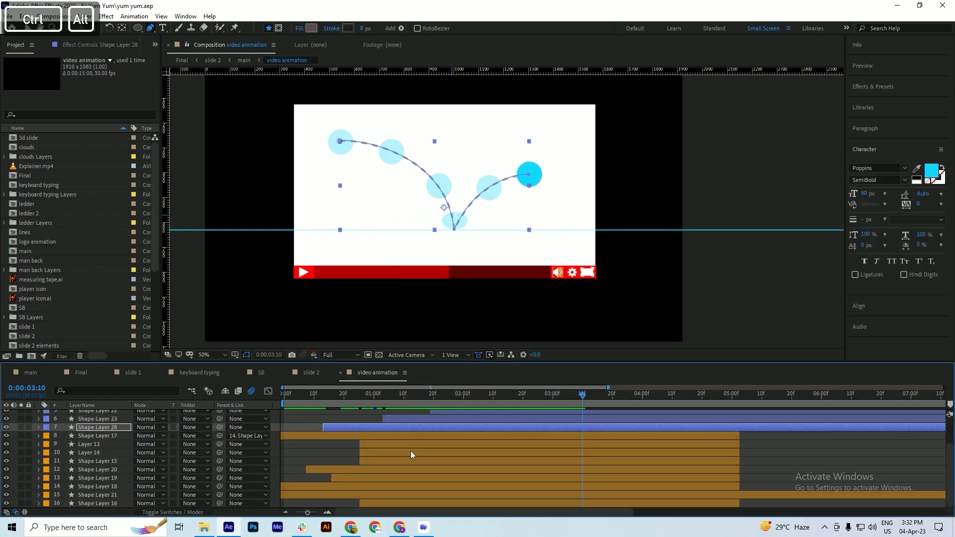
pyautogui.scroll(-3, 411, 451)
pyautogui.press('Home')
pyautogui.press('space')
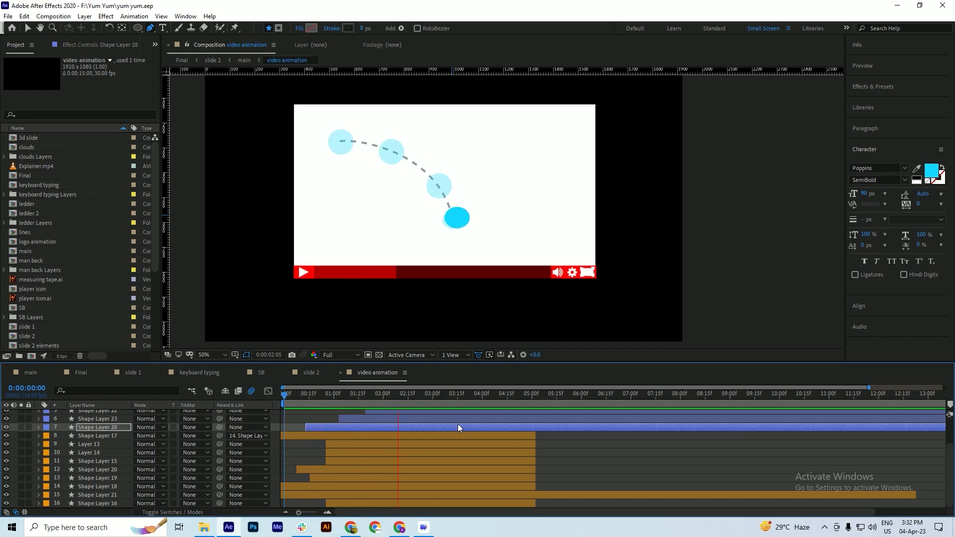
pyautogui.hotkey('ctrl', 's')
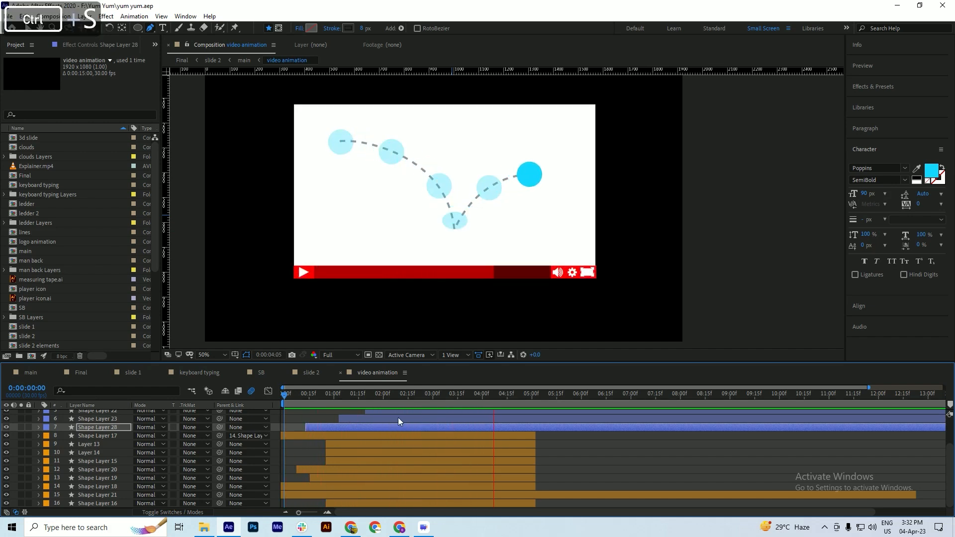
pyautogui.press('space')
pyautogui.moveTo(353, 404); pyautogui.dragTo(391, 409)
pyautogui.hotkey('ctrl', 's')
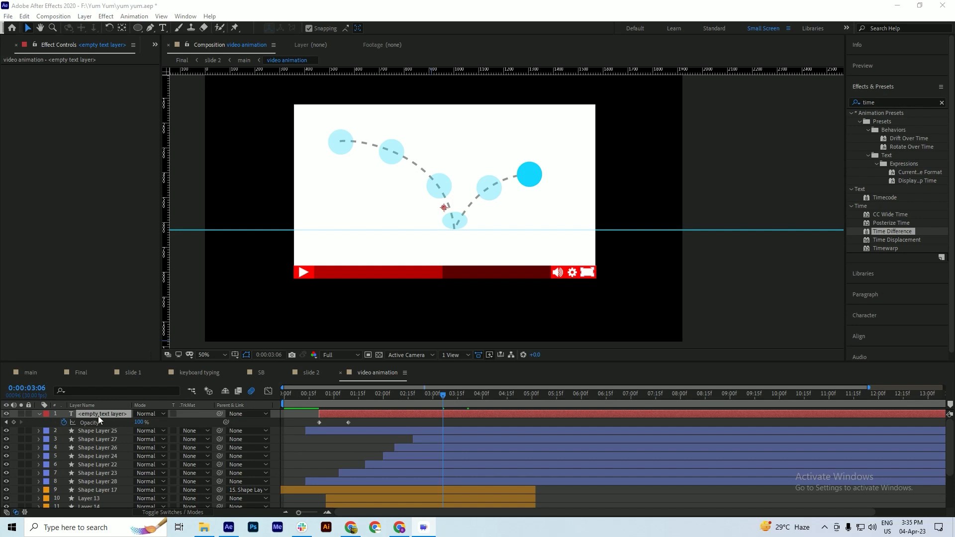
# Step: Check the empty text layer's fade-in up to 0:00:01:06 and apply the Timecode effect to that layer
pyautogui.moveTo(343, 402); pyautogui.dragTo(322, 406)
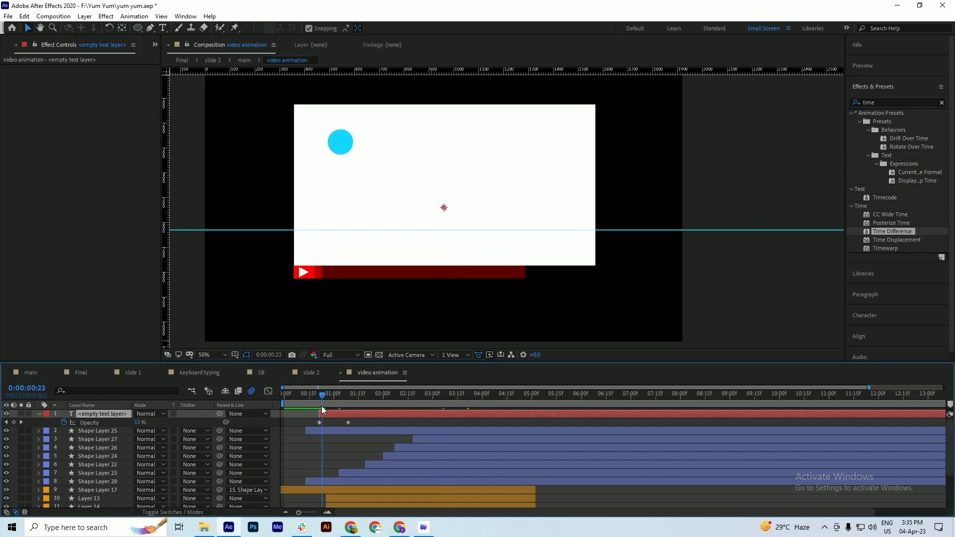
pyautogui.press('space')
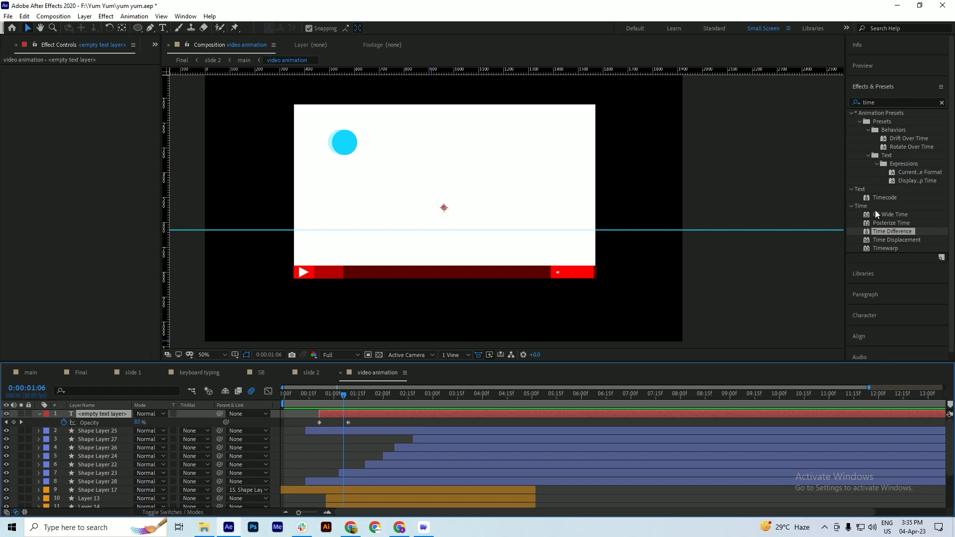
pyautogui.click(884, 198)
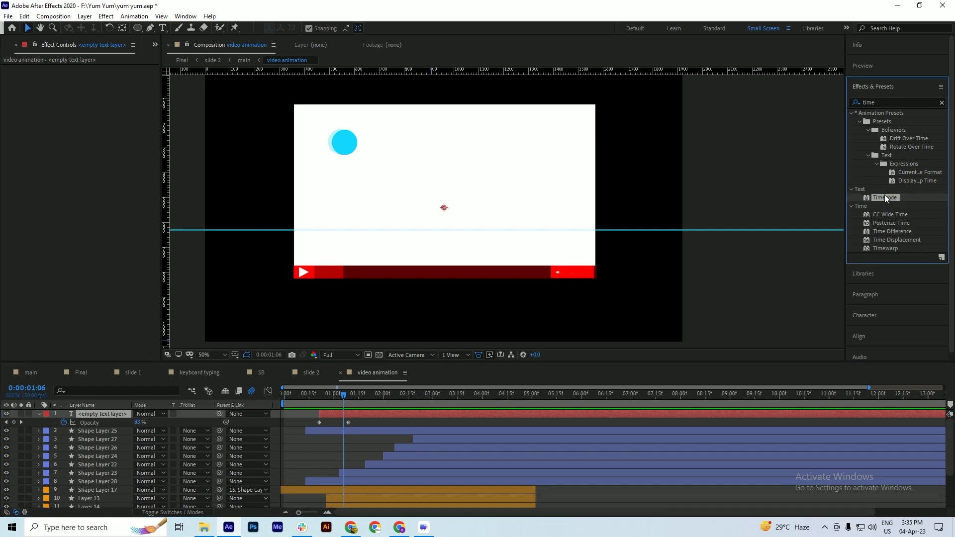
pyautogui.doubleClick(885, 198)
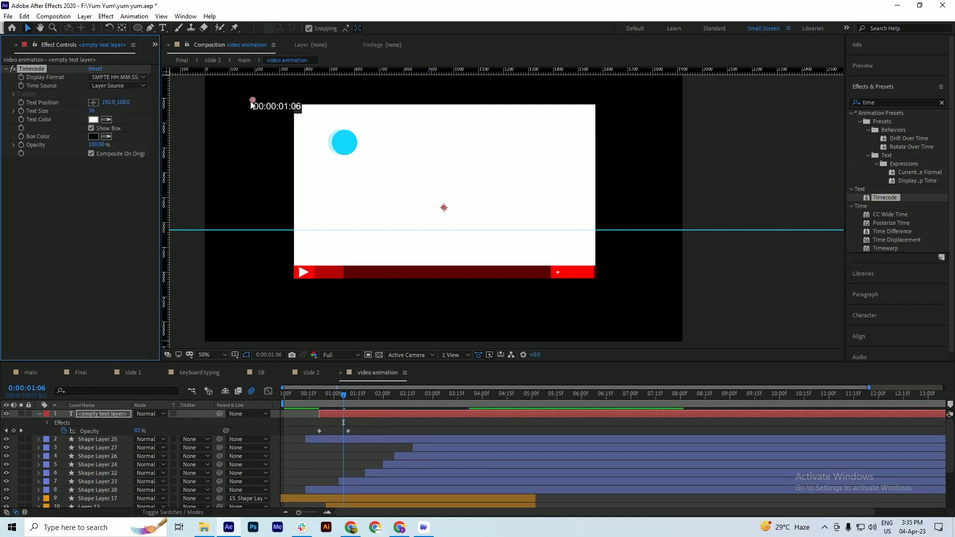
# Step: Position the timecode in the middle of the red player bar at 870, 775 and turn off its Show Box option
pyautogui.moveTo(253, 101); pyautogui.dragTo(423, 270)
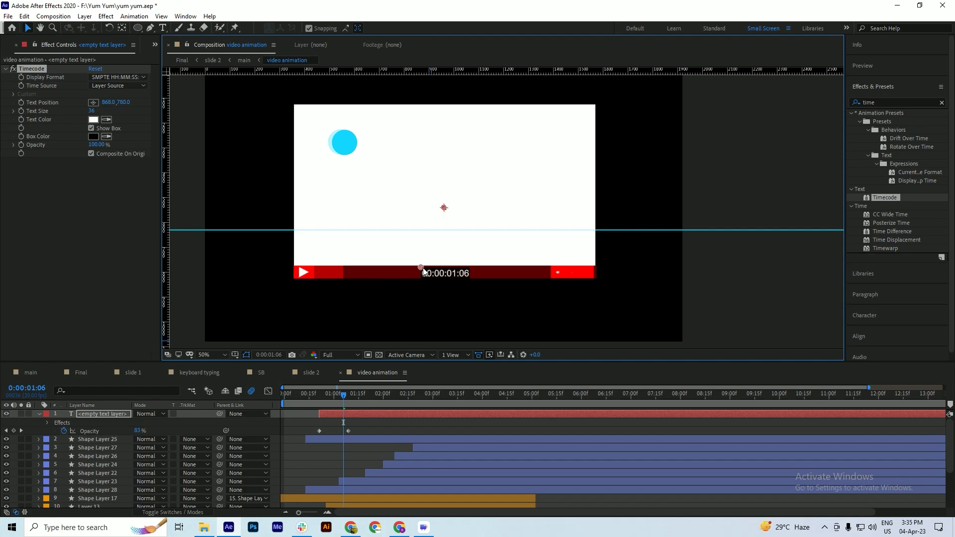
pyautogui.click(91, 128)
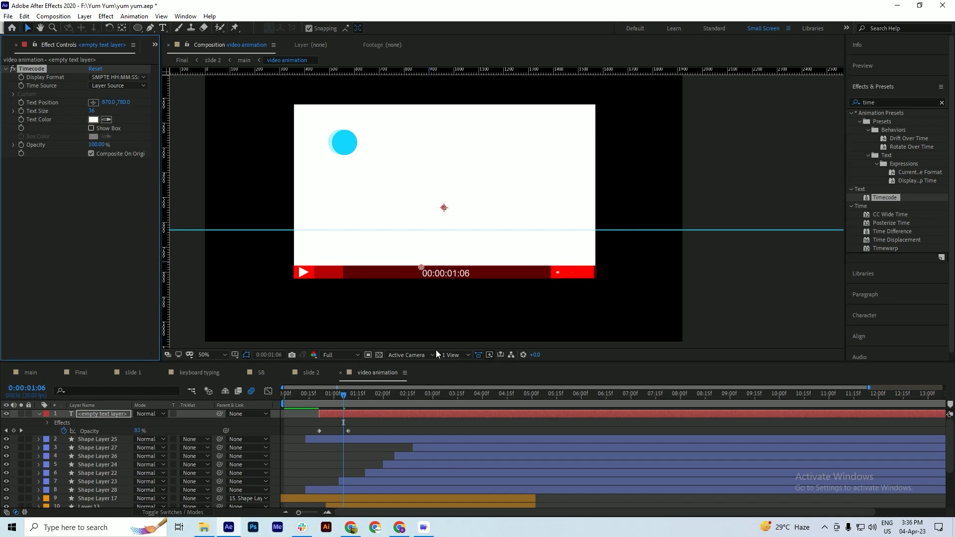
pyautogui.scroll(2, 444, 285)
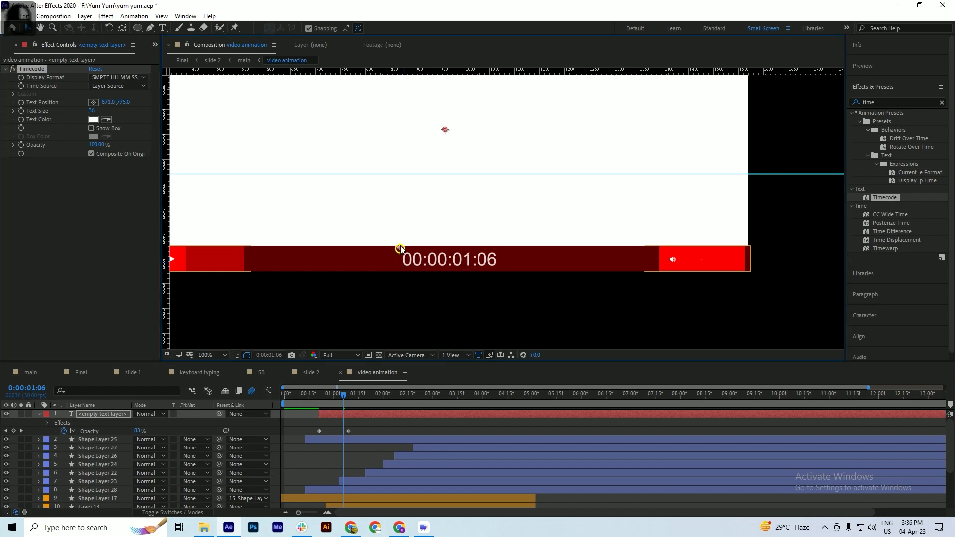
pyautogui.moveTo(399, 250); pyautogui.dragTo(400, 249)
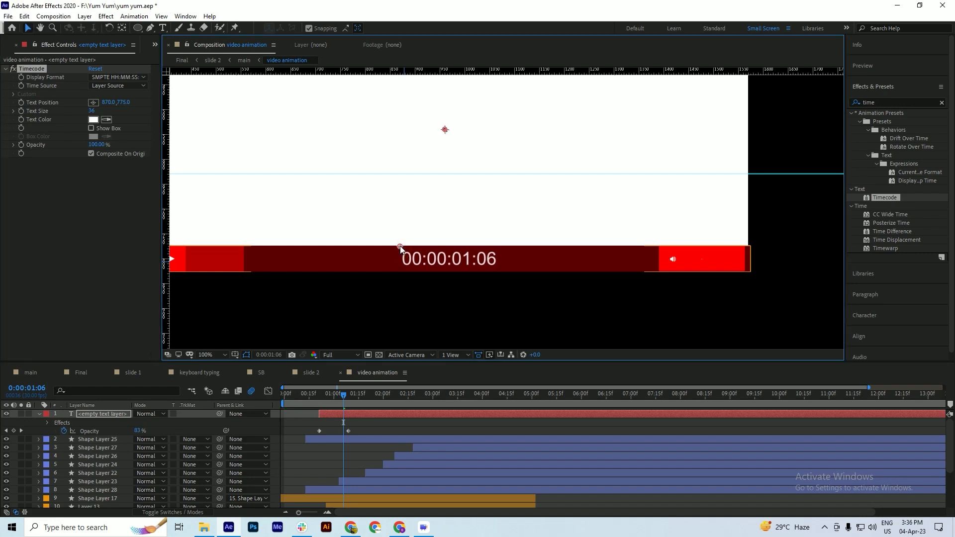
pyautogui.scroll(-2, 444, 267)
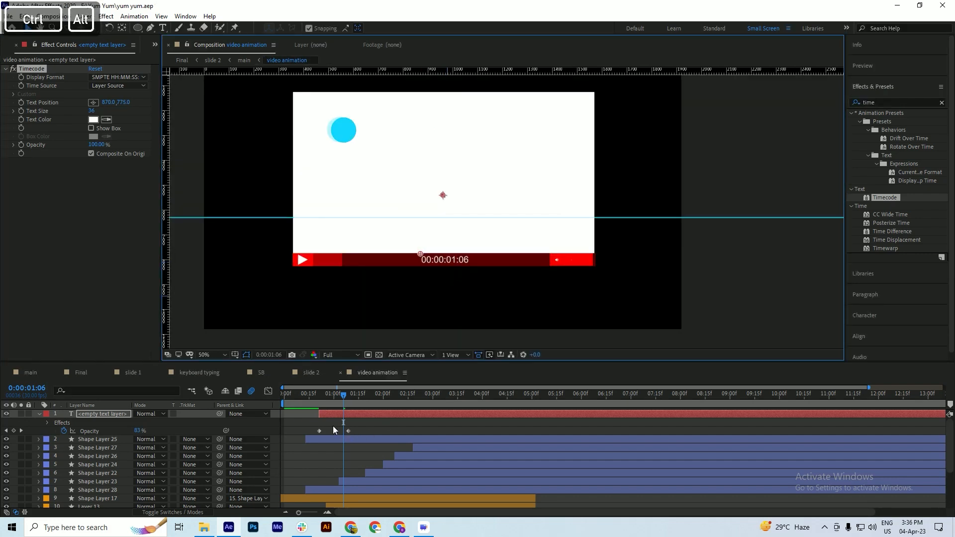
# Step: Scrub through the video animation and play it from the start to check the running timecode
pyautogui.moveTo(333, 404); pyautogui.dragTo(534, 400)
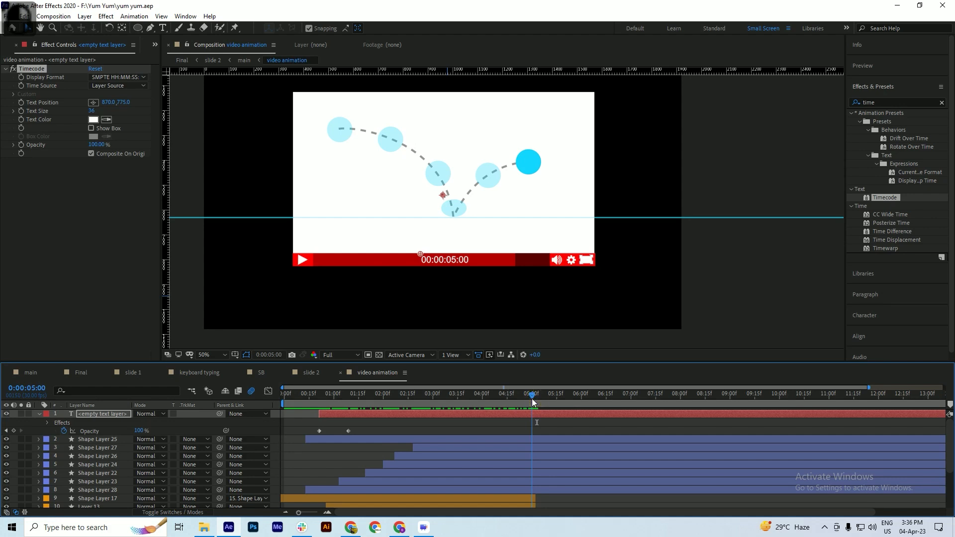
pyautogui.press('Home')
pyautogui.press('space')
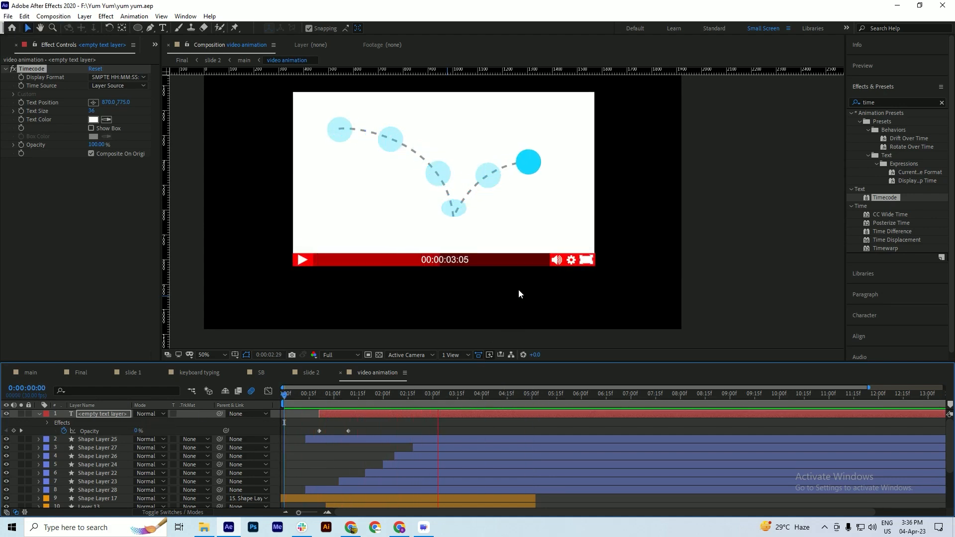
pyautogui.press('space')
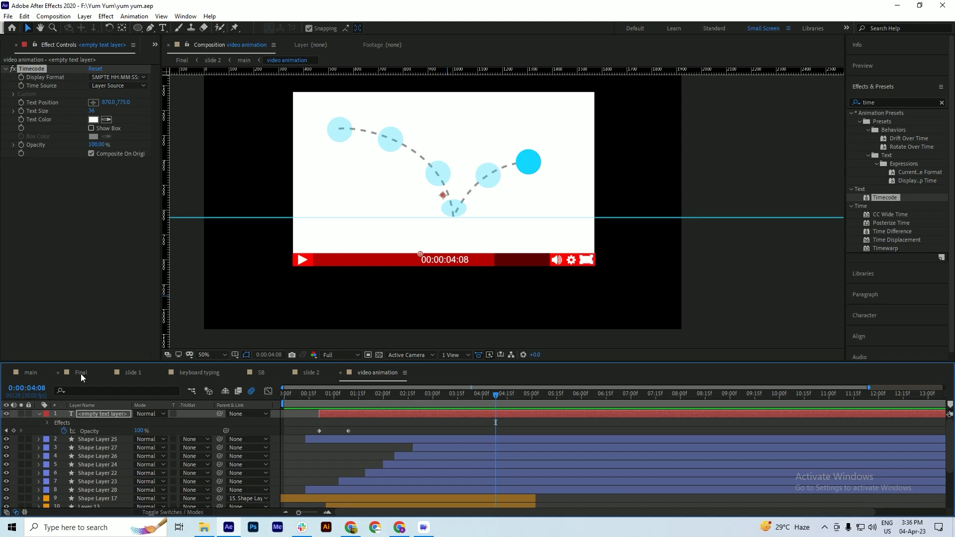
pyautogui.click(81, 373)
pyautogui.hotkey('ctrl', 'a')
pyautogui.click(39, 439)
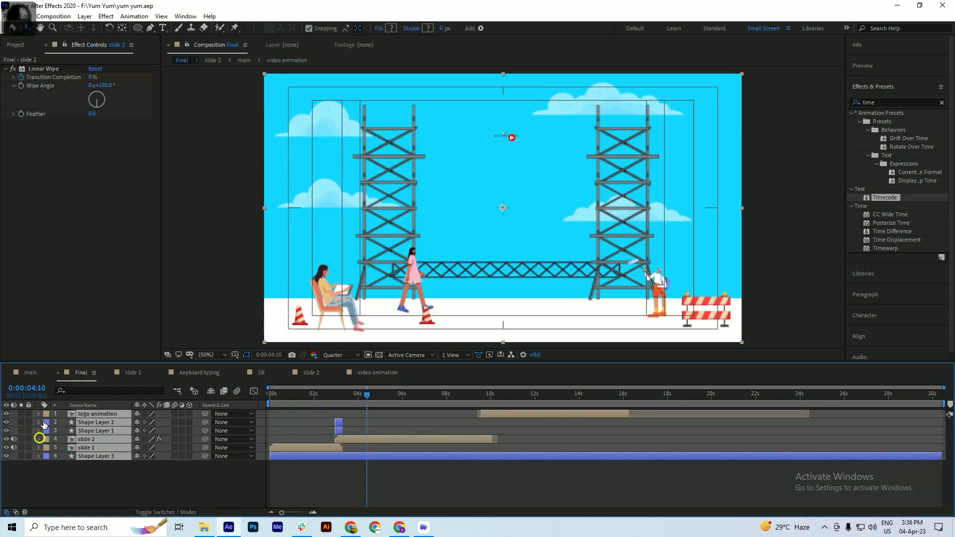
# Step: Open the main composition, save the project, and make the video animation layer visible at 0:00:02:01
pyautogui.click(31, 373)
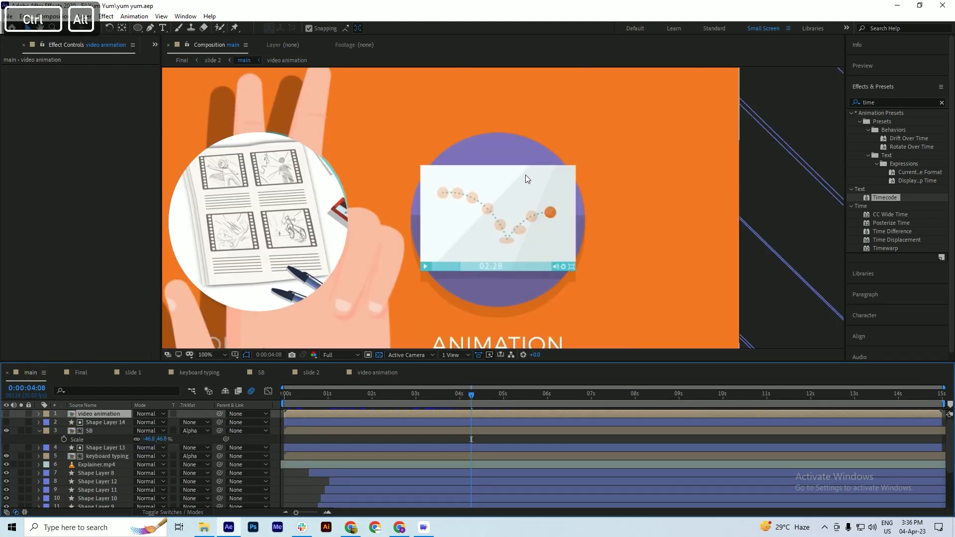
pyautogui.scroll(-2, 525, 174)
pyautogui.hotkey('ctrl', 's')
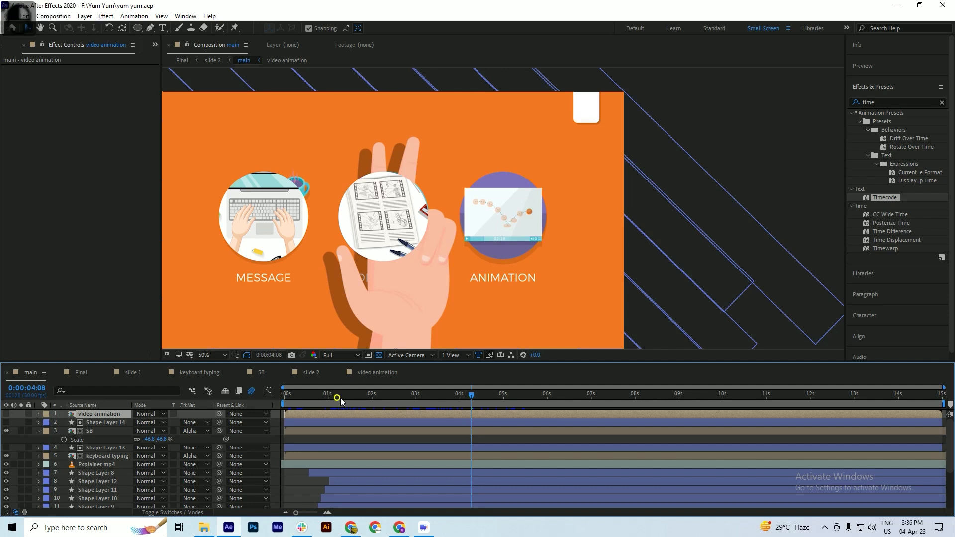
pyautogui.click(373, 394)
pyautogui.click(7, 414)
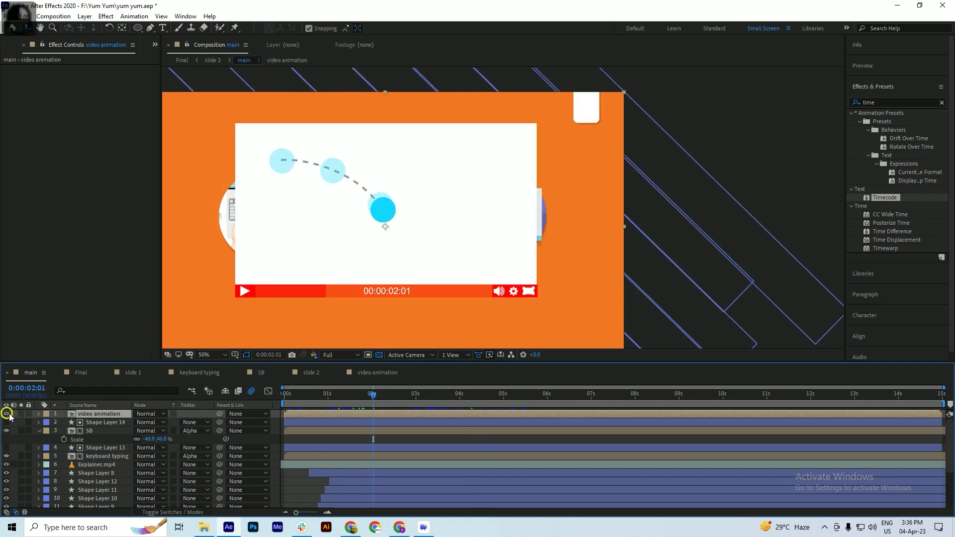
# Step: Scale the video animation layer down to about 26.5% and place it over the Animation circle, saving the project
pyautogui.press('s')
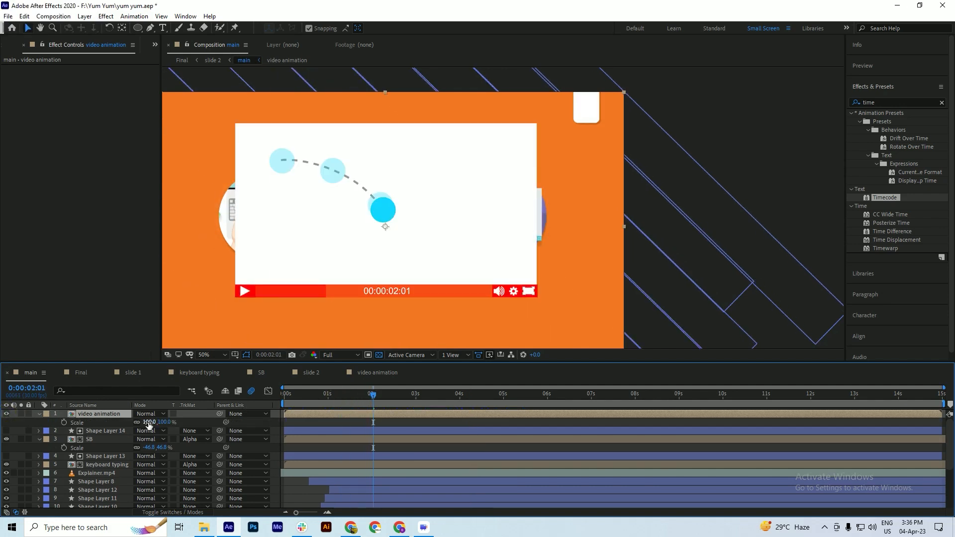
pyautogui.moveTo(149, 422); pyautogui.dragTo(137, 420)
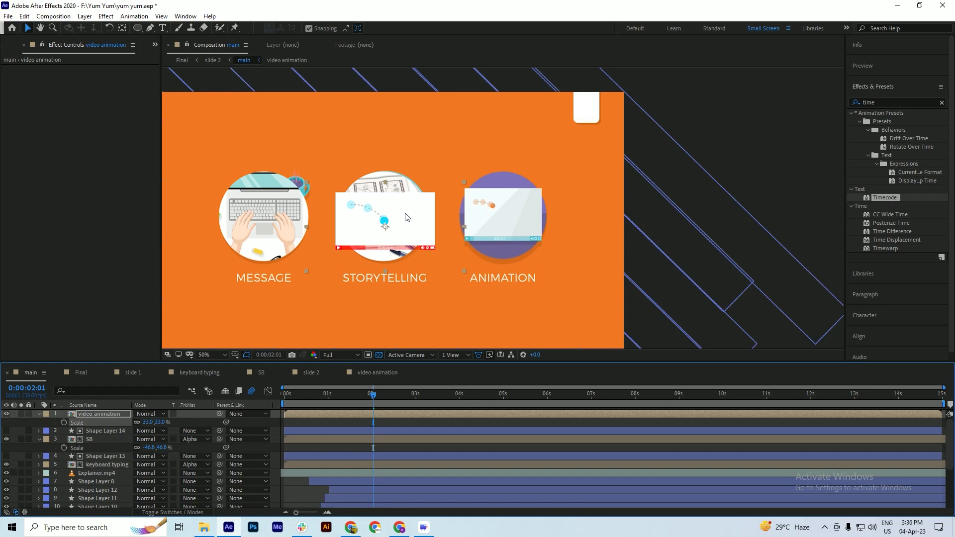
pyautogui.moveTo(406, 217); pyautogui.dragTo(531, 209)
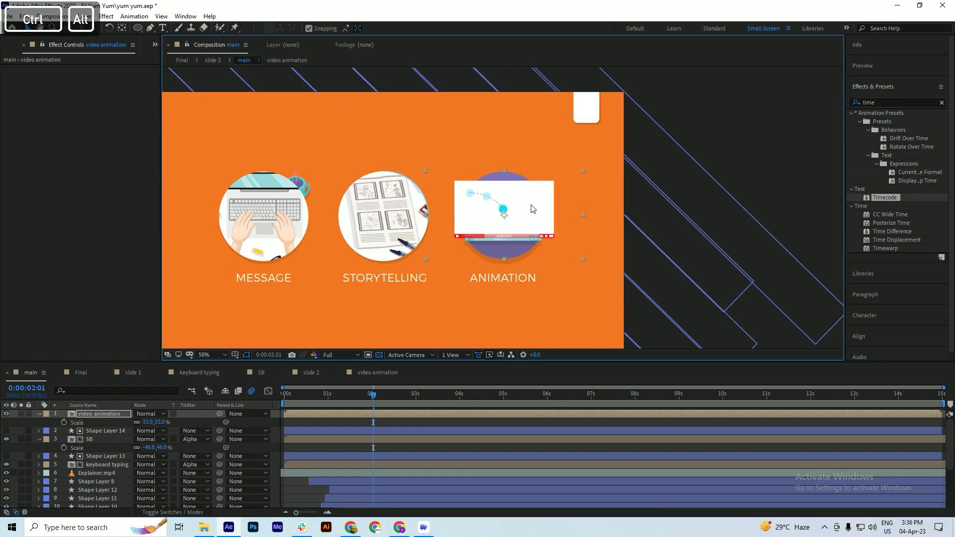
pyautogui.scroll(2, 531, 209)
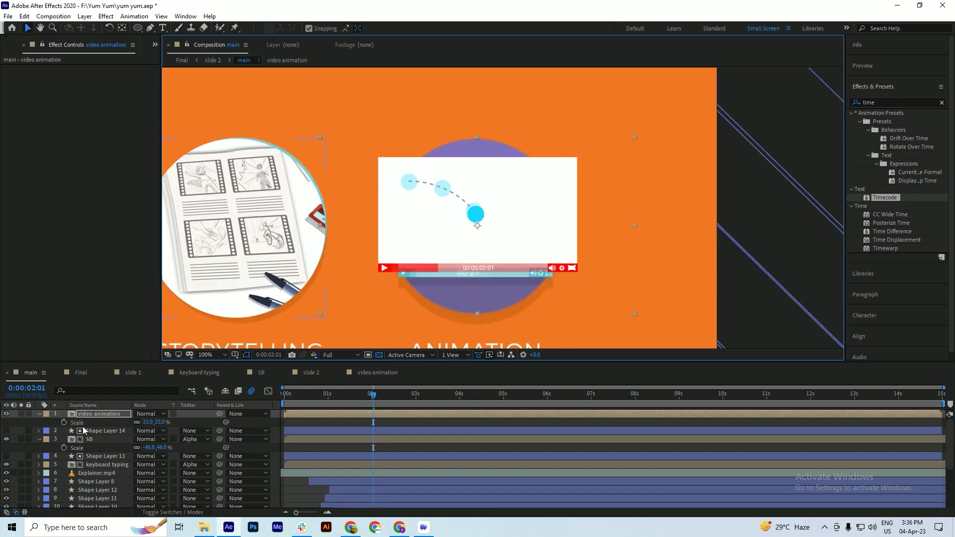
pyautogui.press('s')
pyautogui.press('s')
pyautogui.moveTo(148, 422)
pyautogui.mouseDown()
pyautogui.moveTo(138, 423)
pyautogui.moveTo(160, 436)
pyautogui.mouseUp()
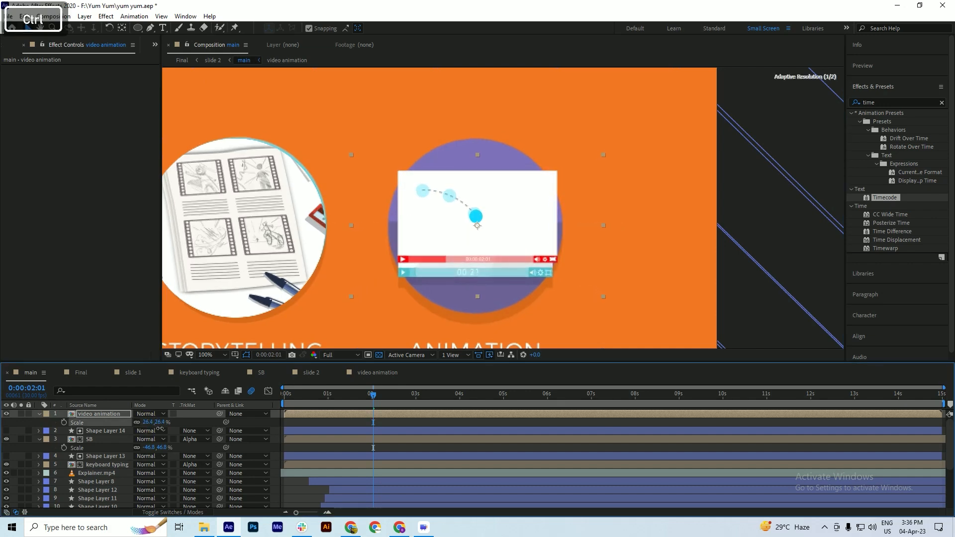
pyautogui.hotkey('ctrl', 's')
# Step: Nudge the video animation layer down about 20 pixels within the Animation circle and save the project
pyautogui.hotkey('shift', 'Down')
pyautogui.hotkey('shift', 'Down')
pyautogui.hotkey('shift', 'Down')
pyautogui.hotkey('shift', 'Down')
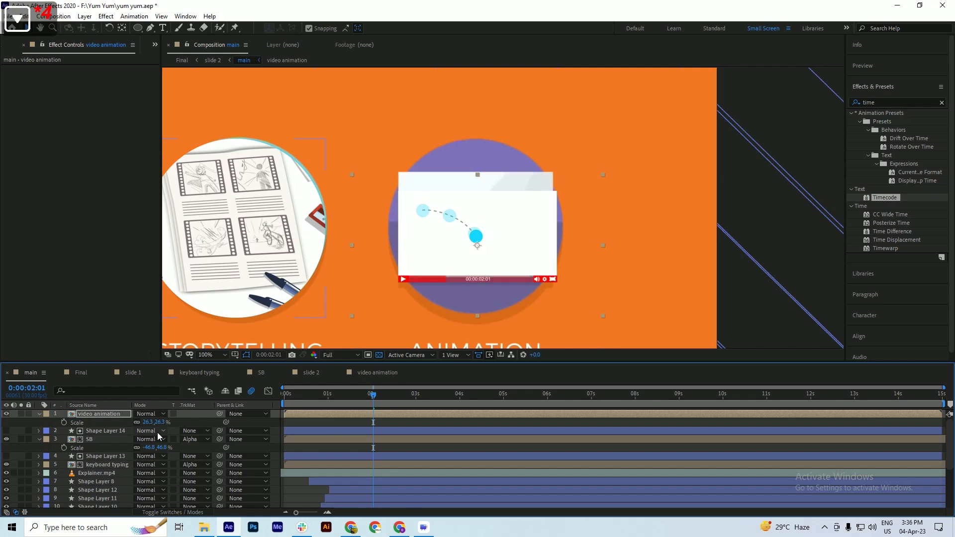
pyautogui.hotkey('shift', 'Up')
pyautogui.hotkey('shift', 'Up')
pyautogui.hotkey('shift', 'Up')
pyautogui.hotkey('shift', 'Down')
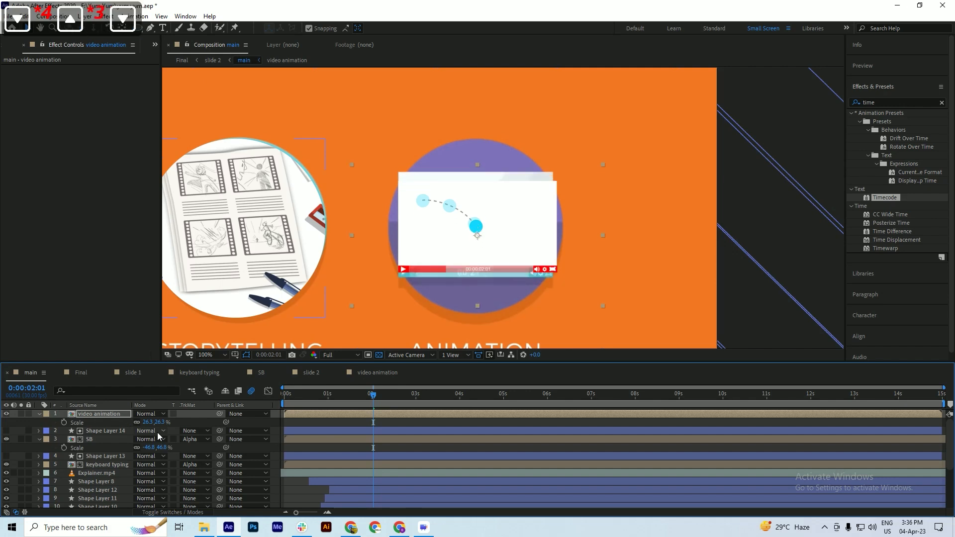
pyautogui.hotkey('ctrl', 's')
# Step: Duplicate Shape Layer 14, make the copy visible and move it onto the Animation circle, behind the video animation
pyautogui.click(40, 414)
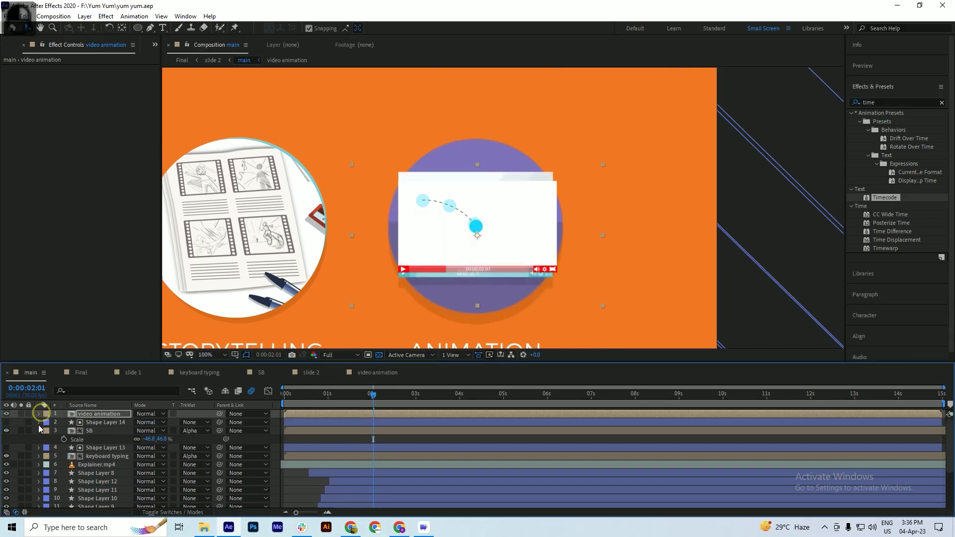
pyautogui.click(39, 431)
pyautogui.click(96, 422)
pyautogui.hotkey('ctrl', 'd')
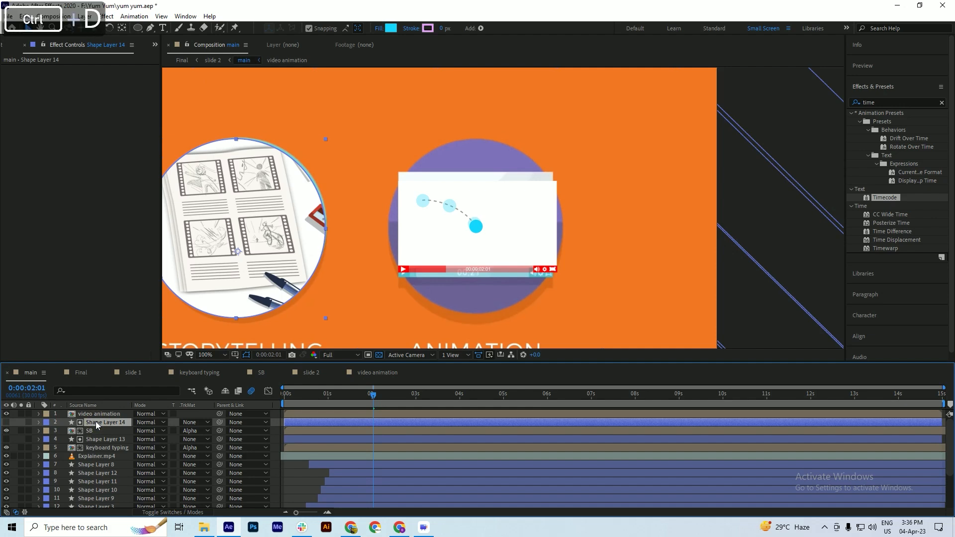
pyautogui.click(6, 423)
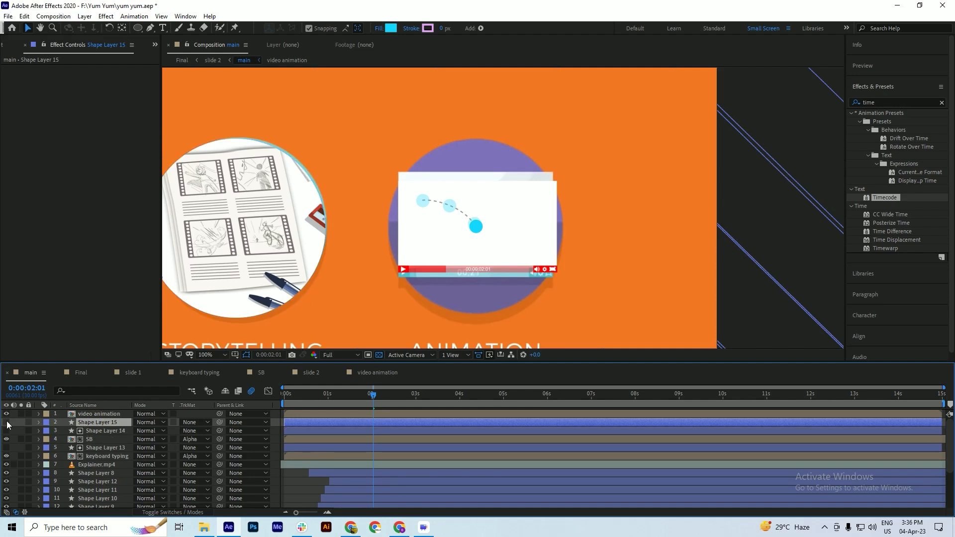
pyautogui.hotkey('ctrl', 's')
pyautogui.moveTo(248, 242); pyautogui.dragTo(491, 238)
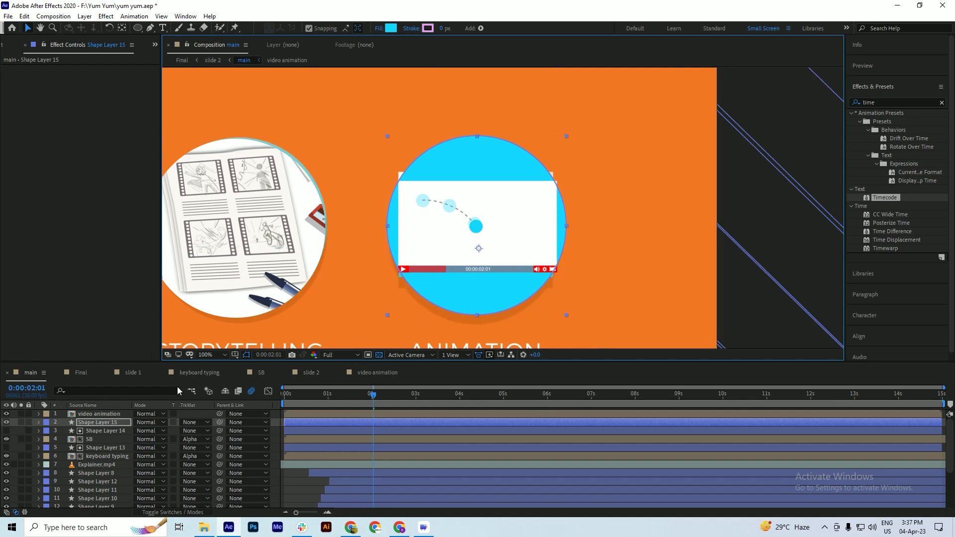
# Step: Select the video animation layer together with Shape Layer 15, centre their anchor points and save the project
pyautogui.keyDown('shift'); pyautogui.click(92, 414); pyautogui.keyUp('shift')
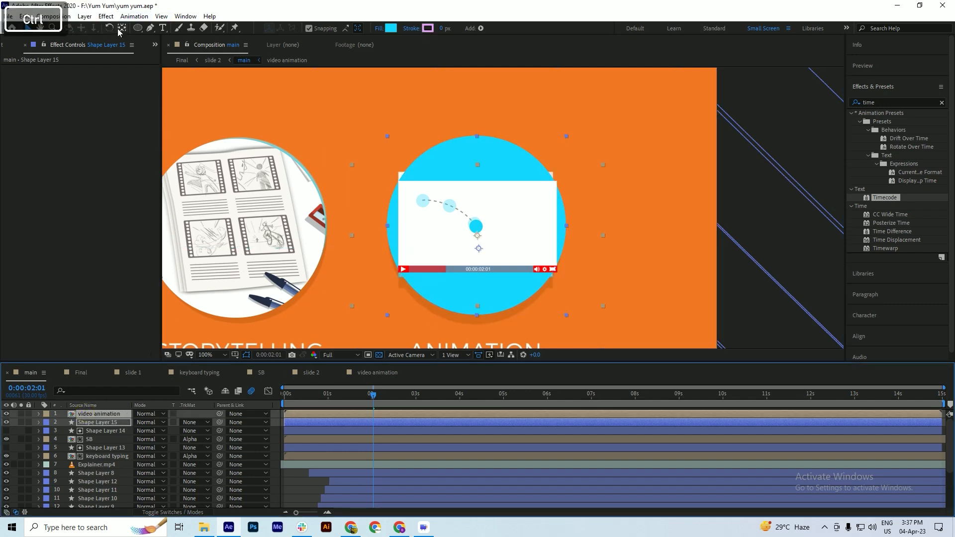
pyautogui.hotkey('ctrl', 's')
# Step: Try aligning the video animation layer and Shape Layer 15 on their vertical centres, and undo the alignment
pyautogui.click(874, 86)
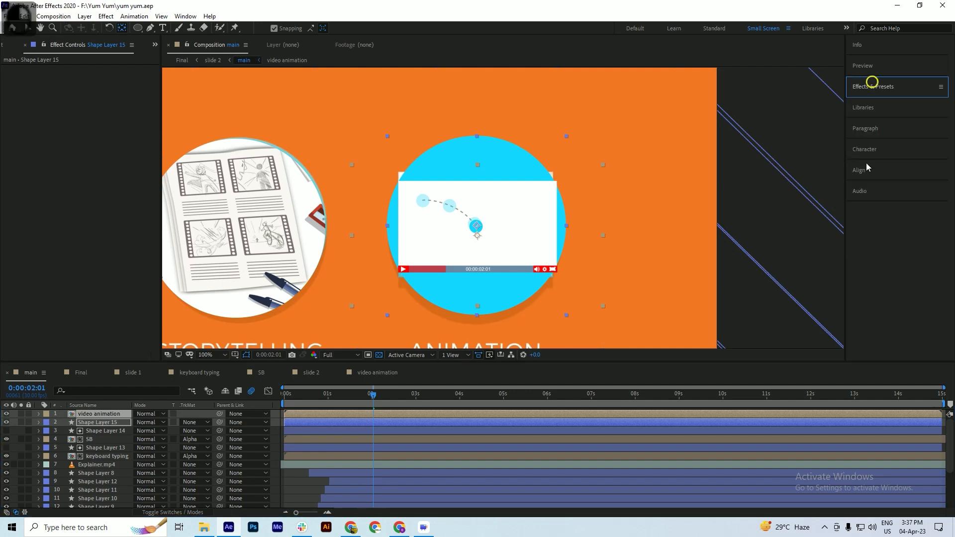
pyautogui.click(861, 171)
pyautogui.click(922, 199)
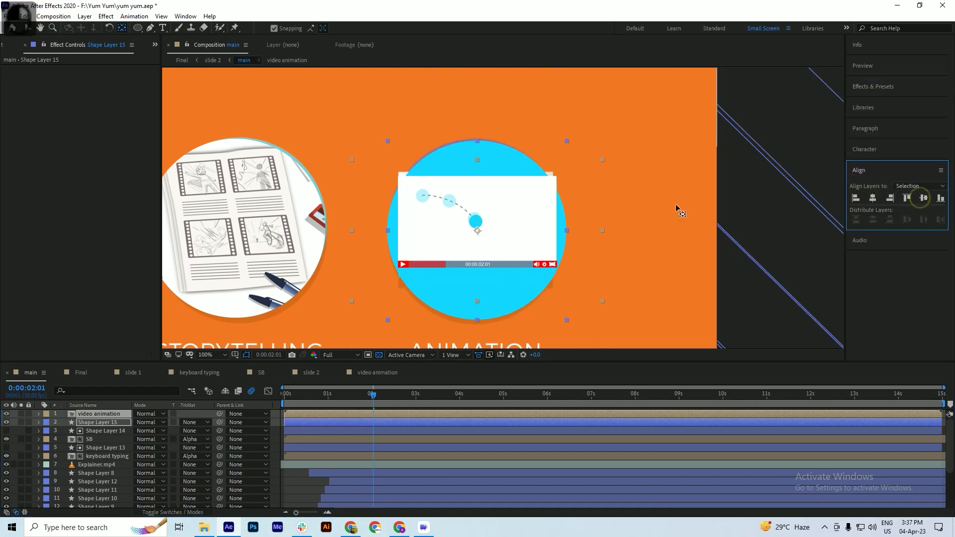
pyautogui.hotkey('ctrl', 'z')
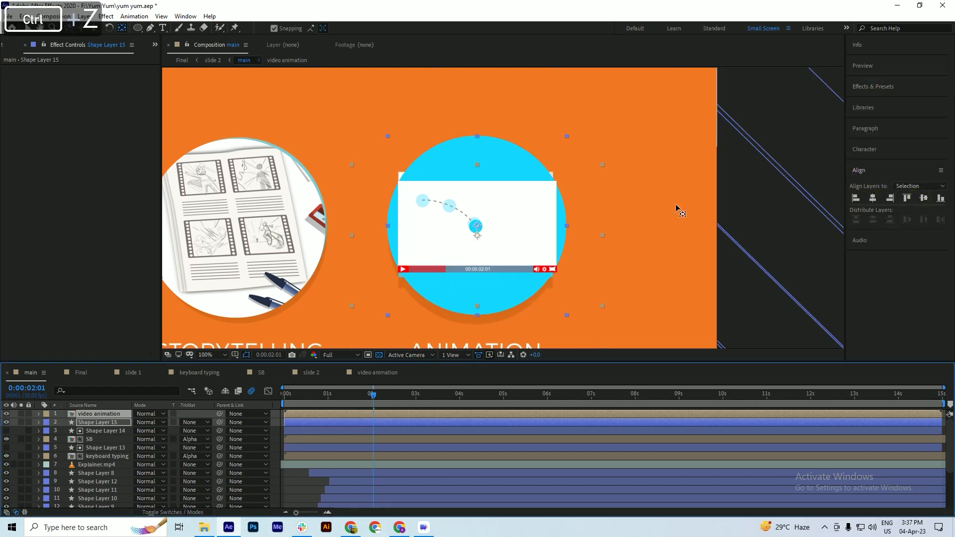
# Step: Save the project, check the three circles in the full frame and return to the Selection tool
pyautogui.click(643, 198)
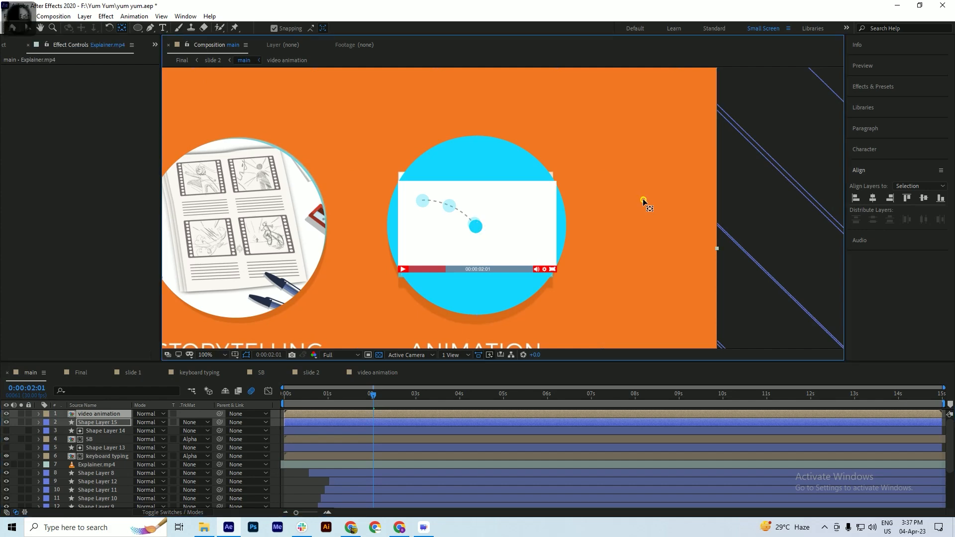
pyautogui.hotkey('ctrl', 's')
pyautogui.scroll(-4, 594, 192)
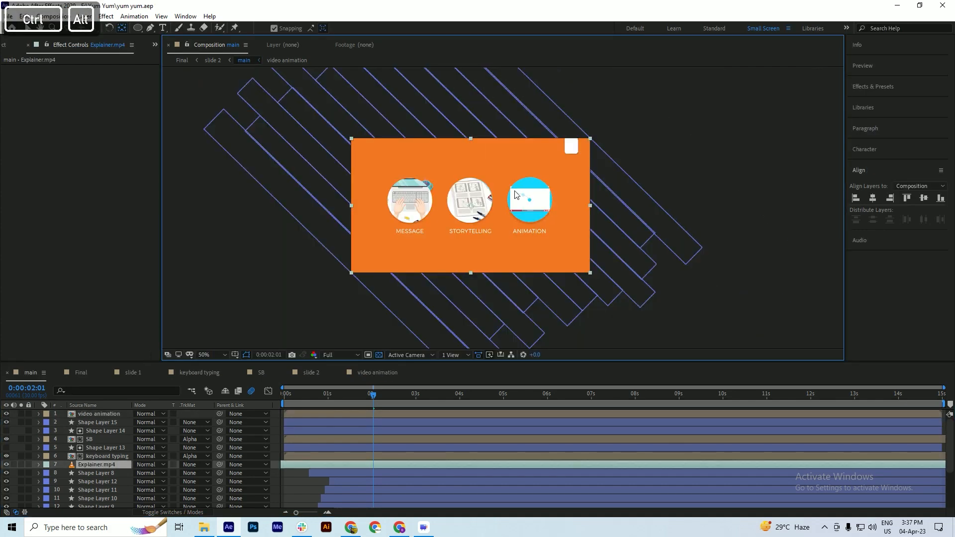
pyautogui.scroll(2, 515, 194)
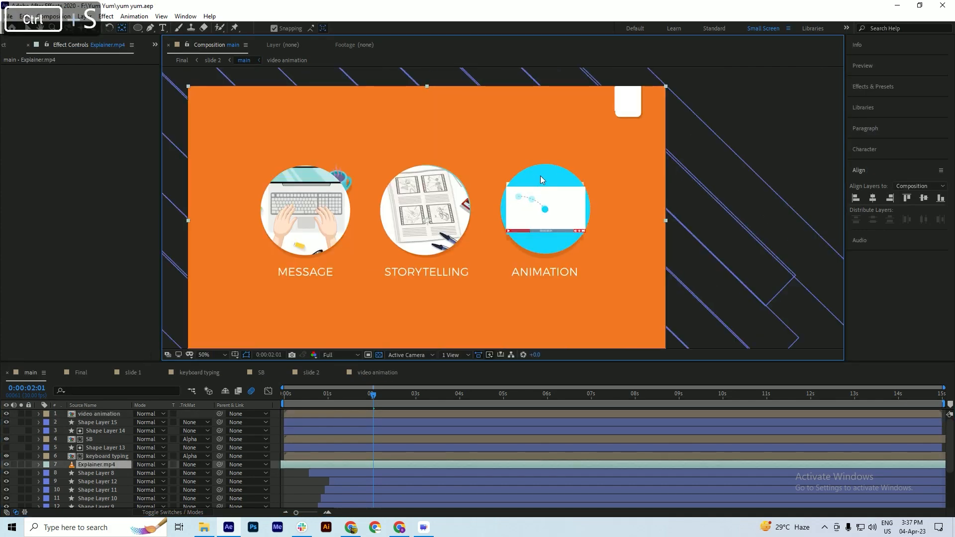
pyautogui.click(289, 481)
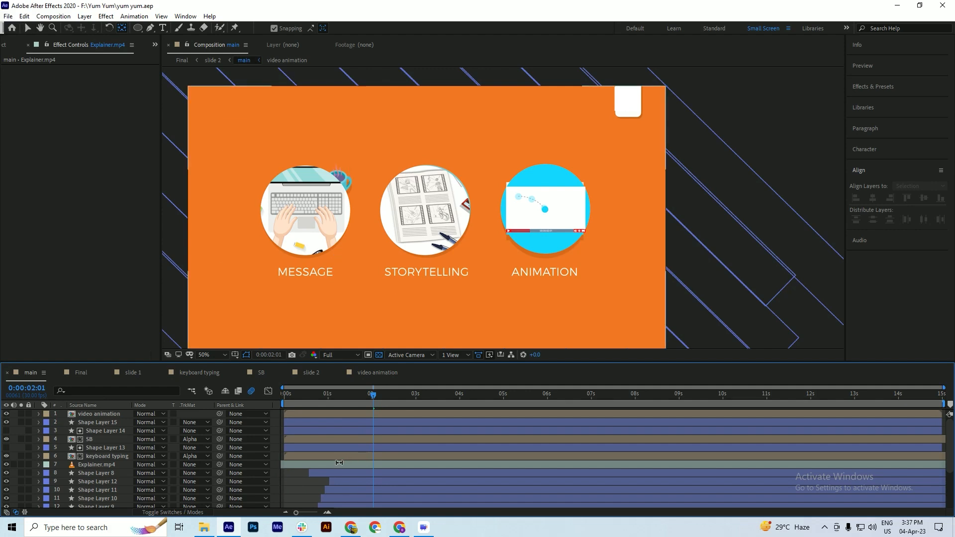
pyautogui.click(371, 414)
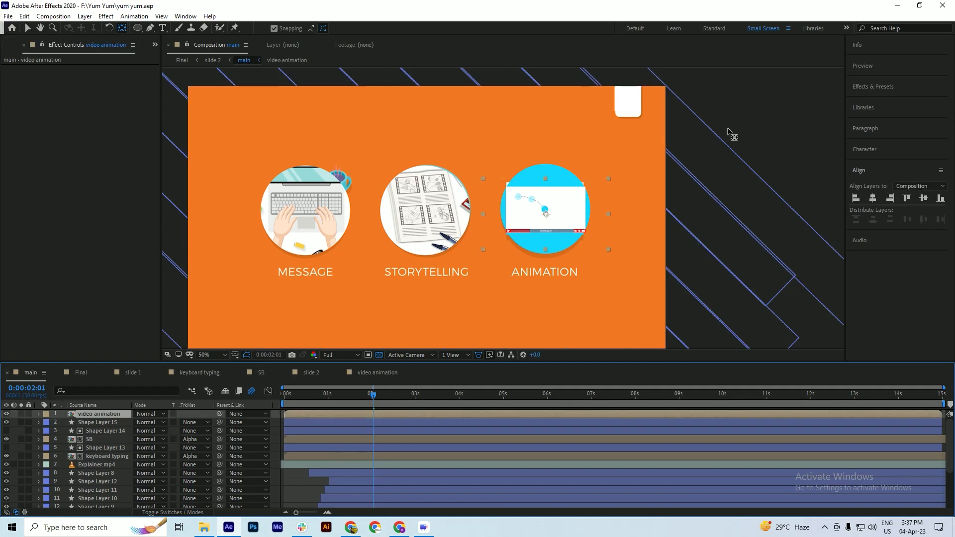
pyautogui.press('v')
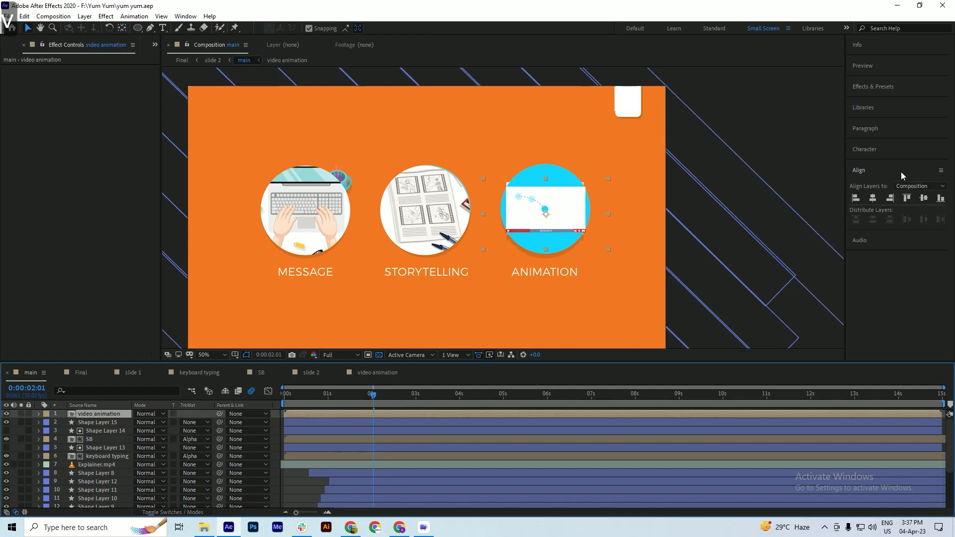
pyautogui.click(864, 241)
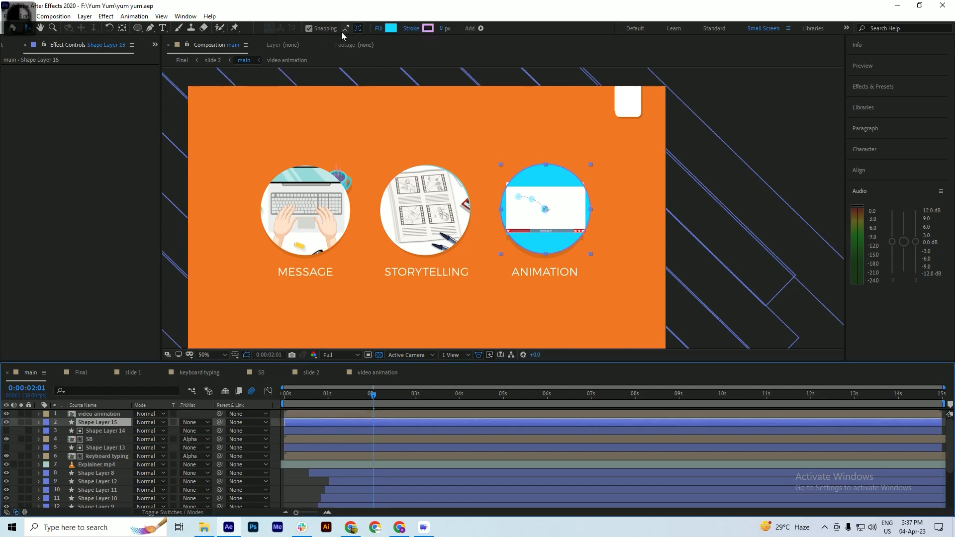
# Step: Set the fill colour of Shape Layer 15, the circle behind the video player, to white FFFFFF
pyautogui.click(391, 28)
pyautogui.moveTo(727, 244); pyautogui.dragTo(645, 180)
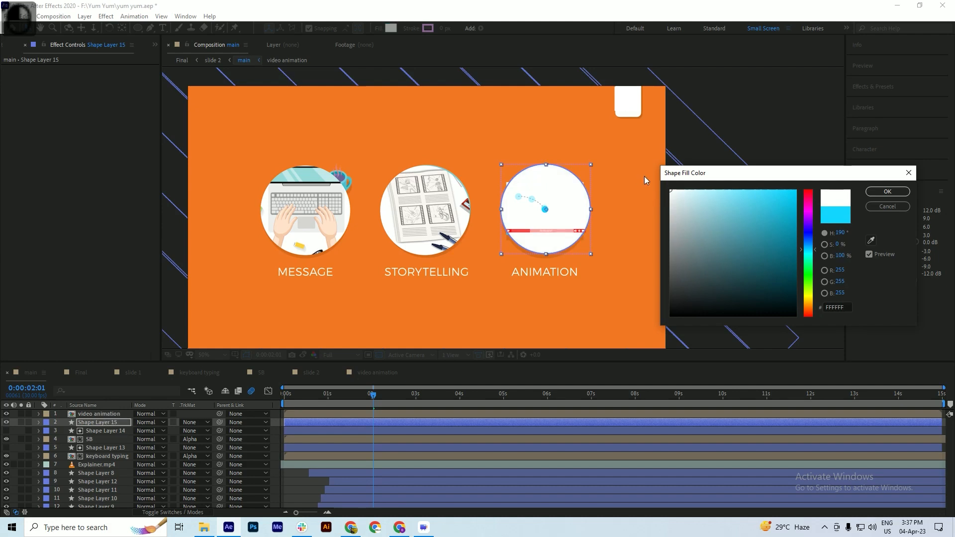
pyautogui.click(876, 194)
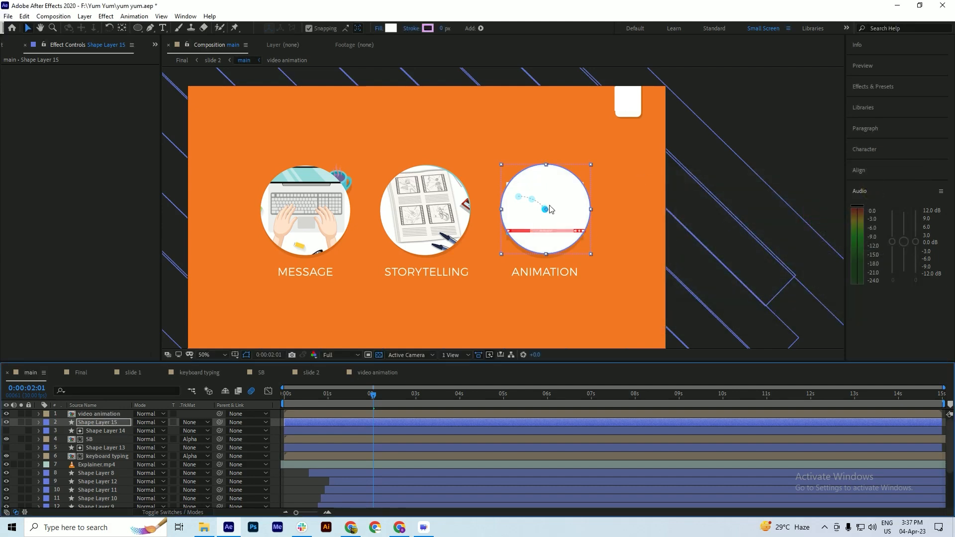
# Step: Open the video animation composition and change the player's white screen rectangle to a light pink fill
pyautogui.doubleClick(292, 413)
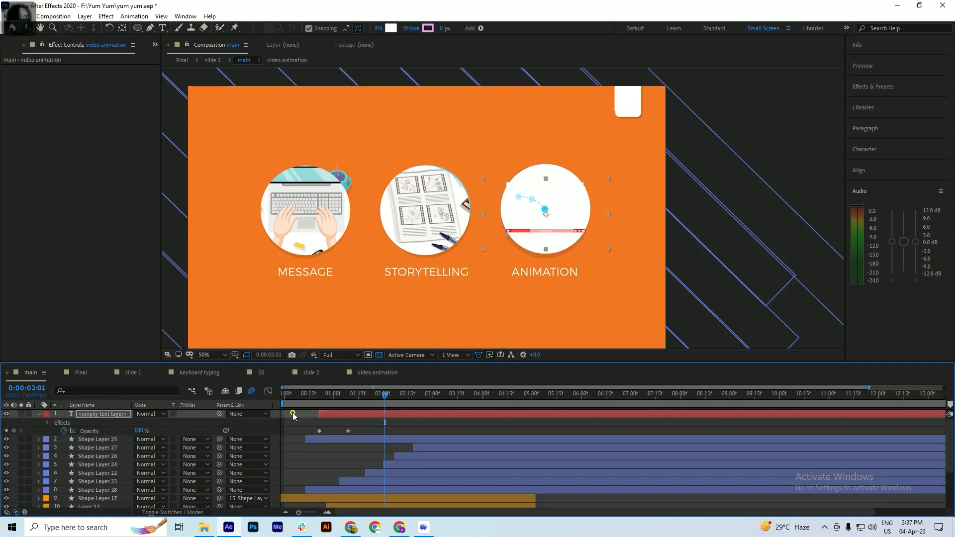
pyautogui.click(501, 188)
pyautogui.click(555, 167)
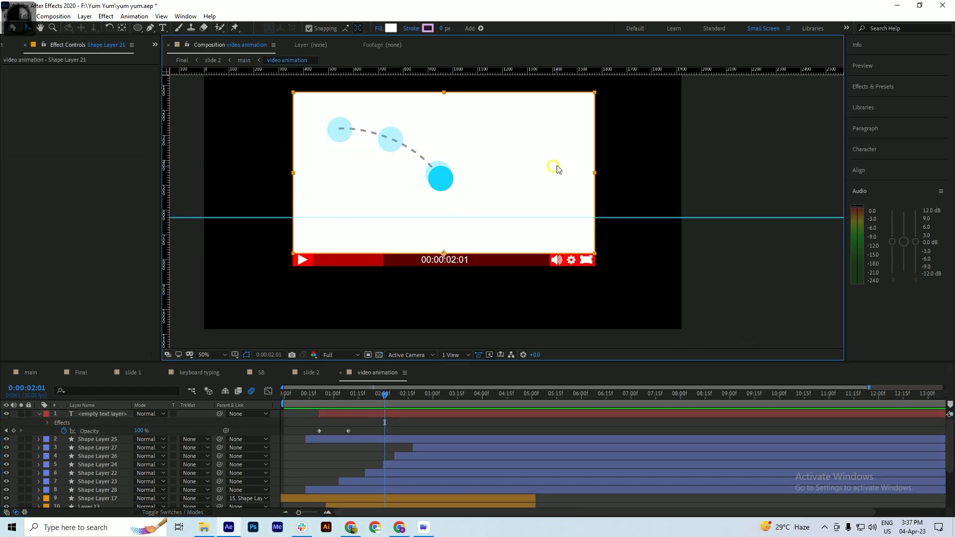
pyautogui.click(392, 27)
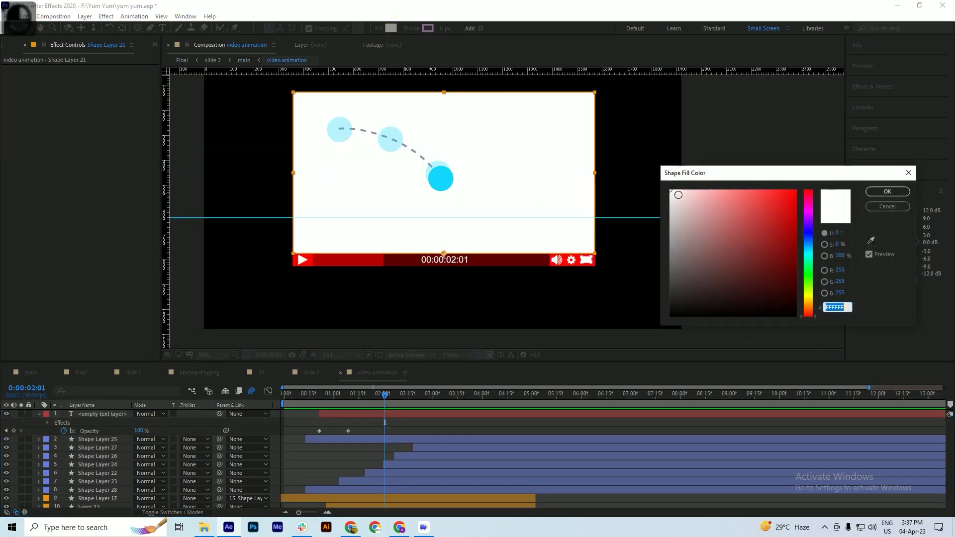
pyautogui.moveTo(685, 202); pyautogui.dragTo(676, 195)
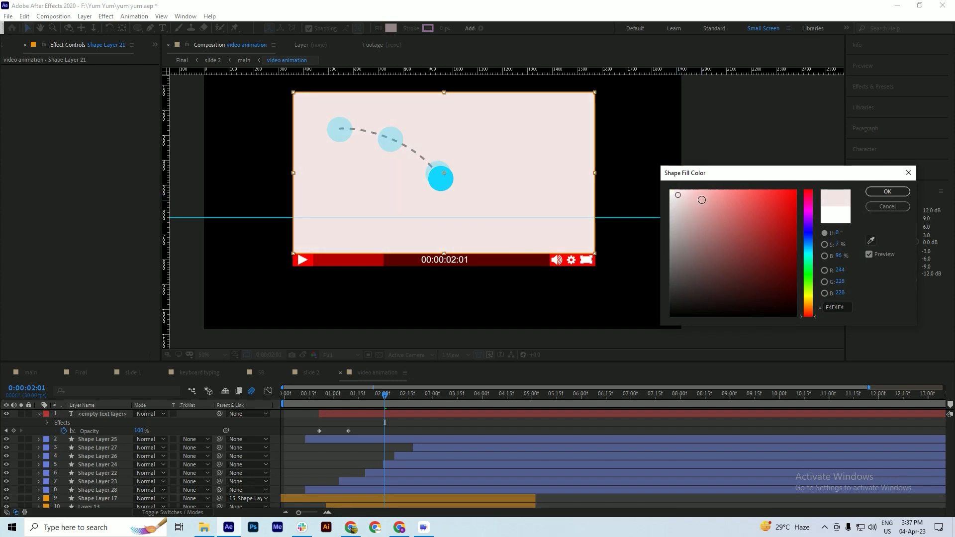
pyautogui.click(702, 200)
pyautogui.press('Return')
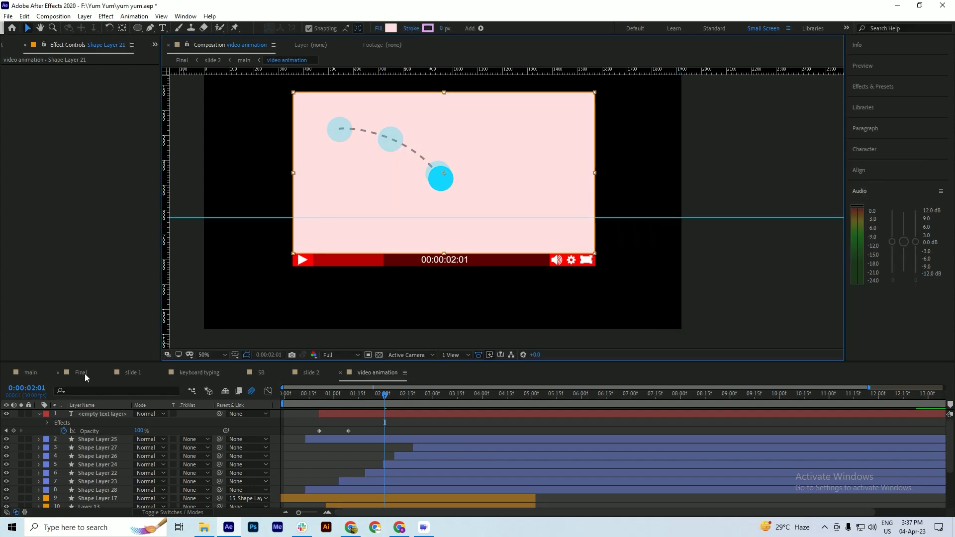
# Step: Return to the main composition, scale the video animation layer to 28.6% and save the project
pyautogui.click(32, 372)
pyautogui.hotkey('ctrl', 's')
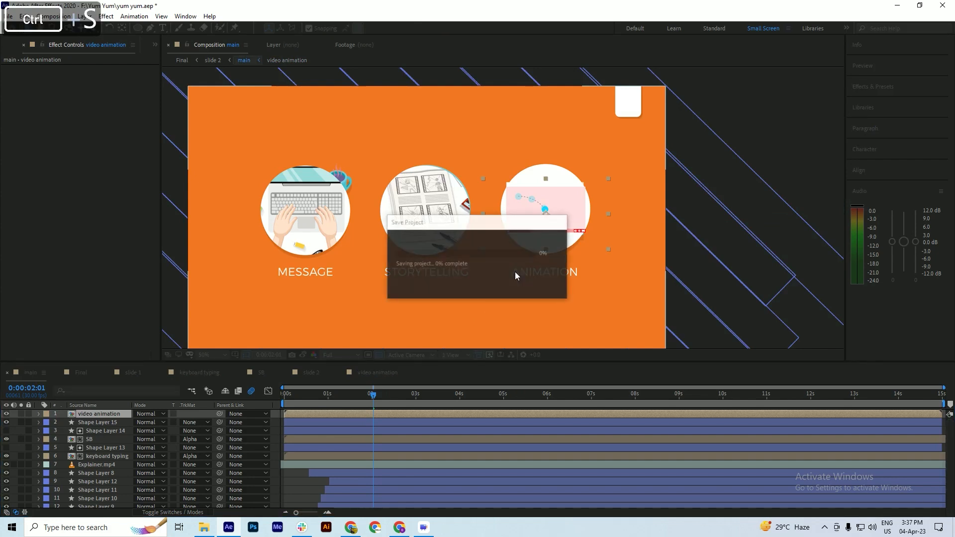
pyautogui.scroll(2, 536, 215)
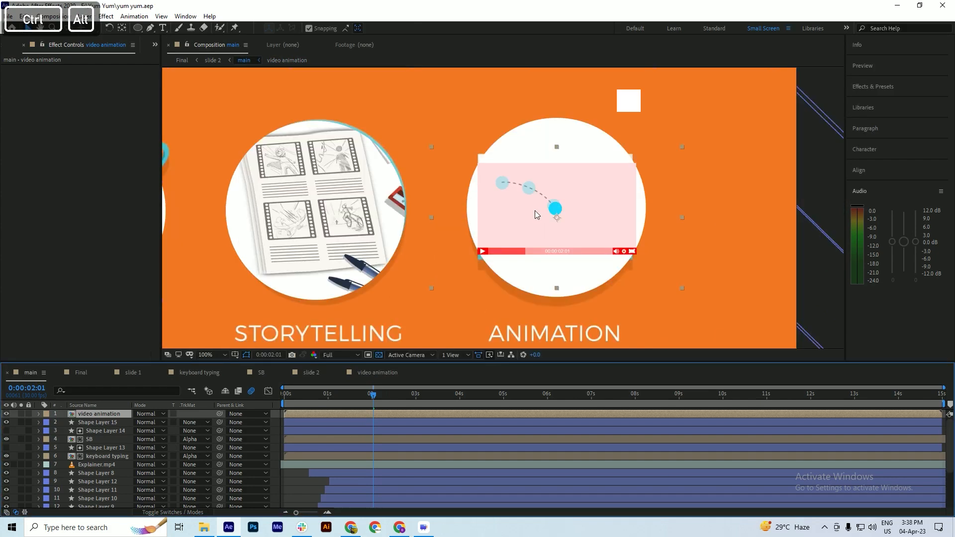
pyautogui.scroll(-2, 535, 210)
pyautogui.press('s')
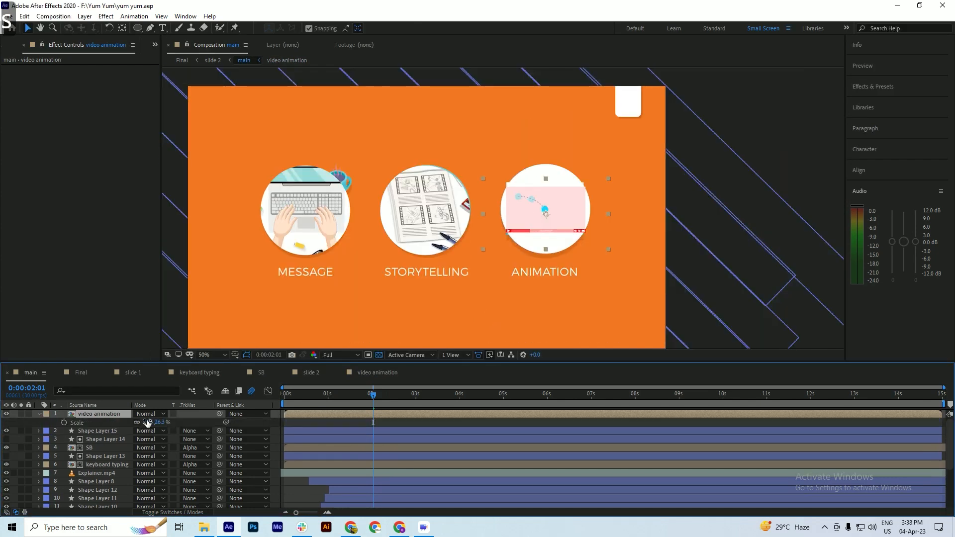
pyautogui.moveTo(148, 423); pyautogui.dragTo(161, 423)
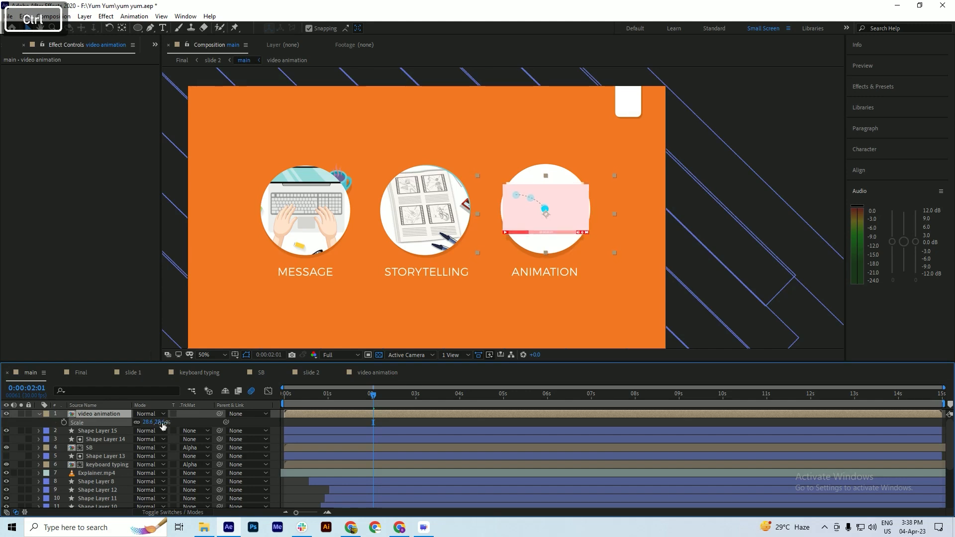
pyautogui.hotkey('ctrl', 's')
pyautogui.scroll(2, 470, 223)
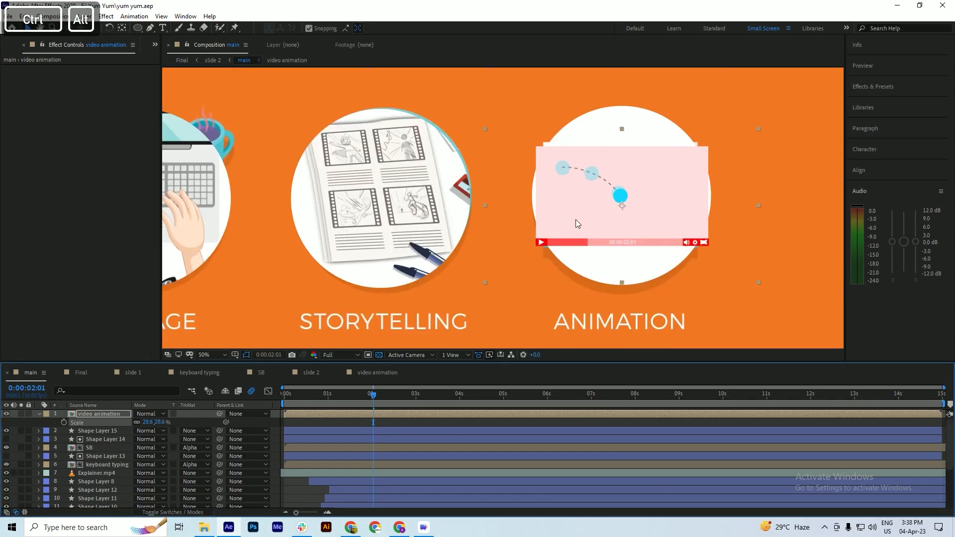
pyautogui.scroll(-2, 575, 220)
# Step: Preview the main composition from its first frame and collapse the video animation layer's scale property
pyautogui.moveTo(325, 396); pyautogui.dragTo(269, 405)
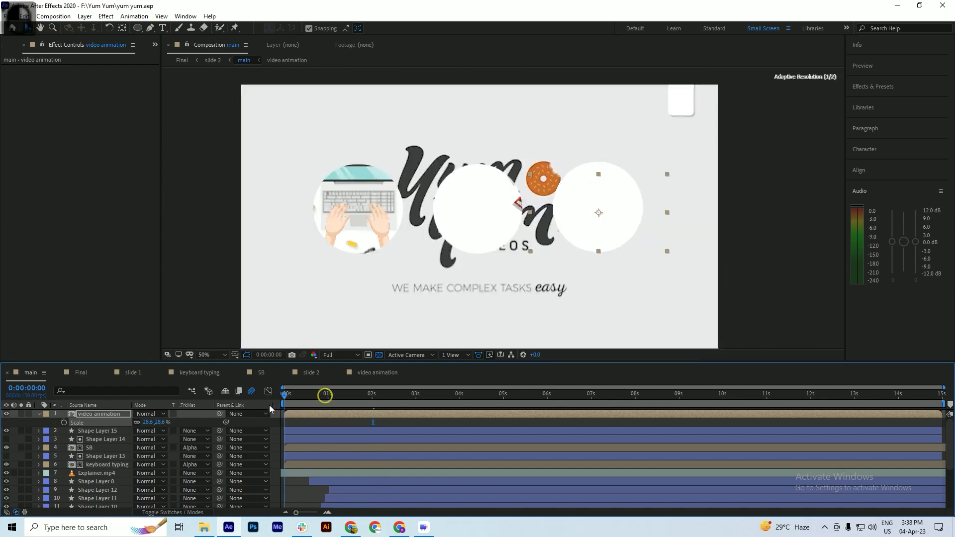
pyautogui.press('space')
pyautogui.click(39, 414)
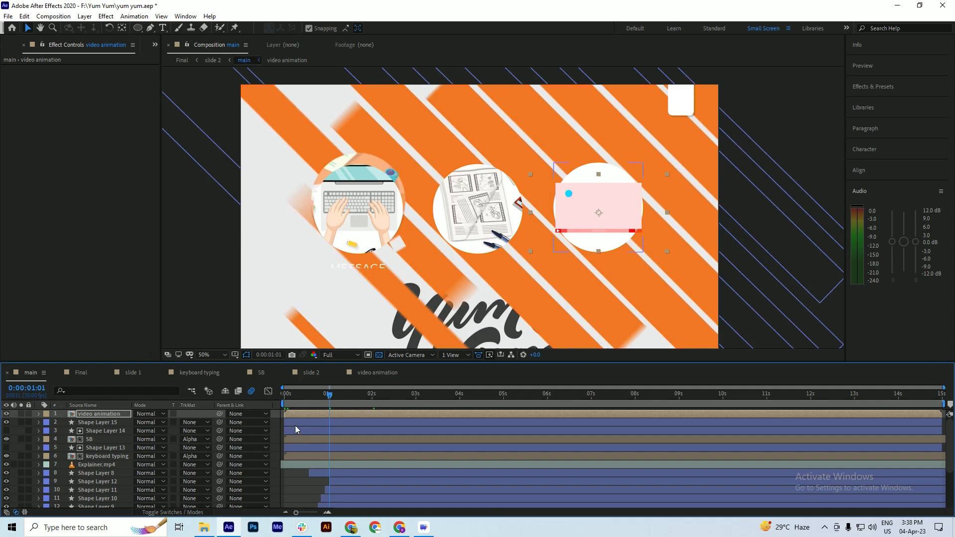
# Step: Parent SB to Shape Layer 14, video animation to Shape Layer 15 and keyboard typing to Shape Layer 13
pyautogui.click(107, 430)
pyautogui.click(92, 439)
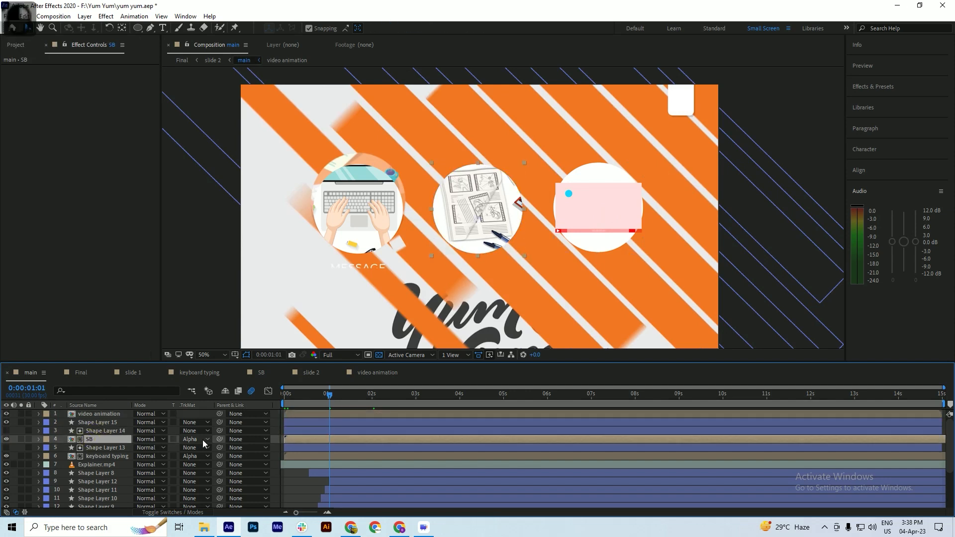
pyautogui.moveTo(219, 439); pyautogui.dragTo(97, 431)
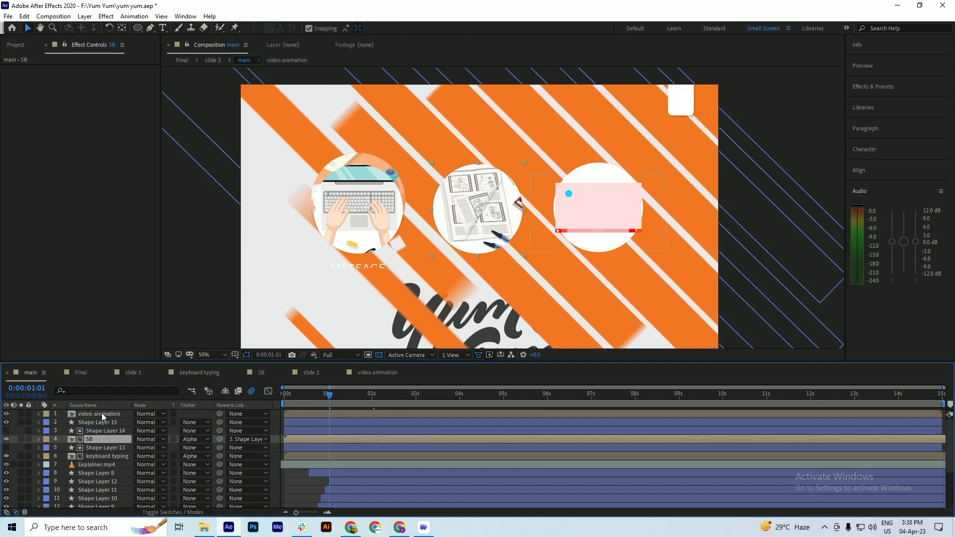
pyautogui.click(101, 414)
pyautogui.moveTo(218, 414); pyautogui.dragTo(101, 423)
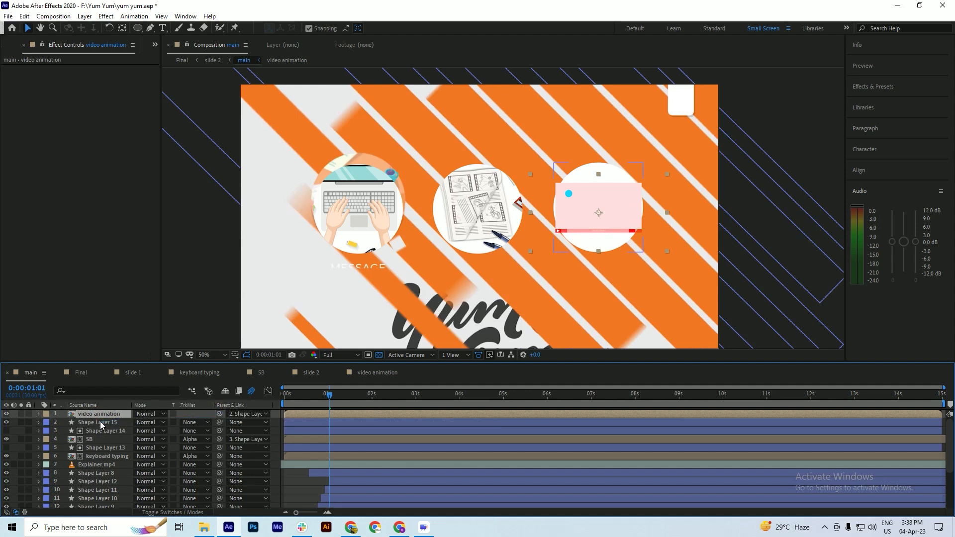
pyautogui.click(99, 456)
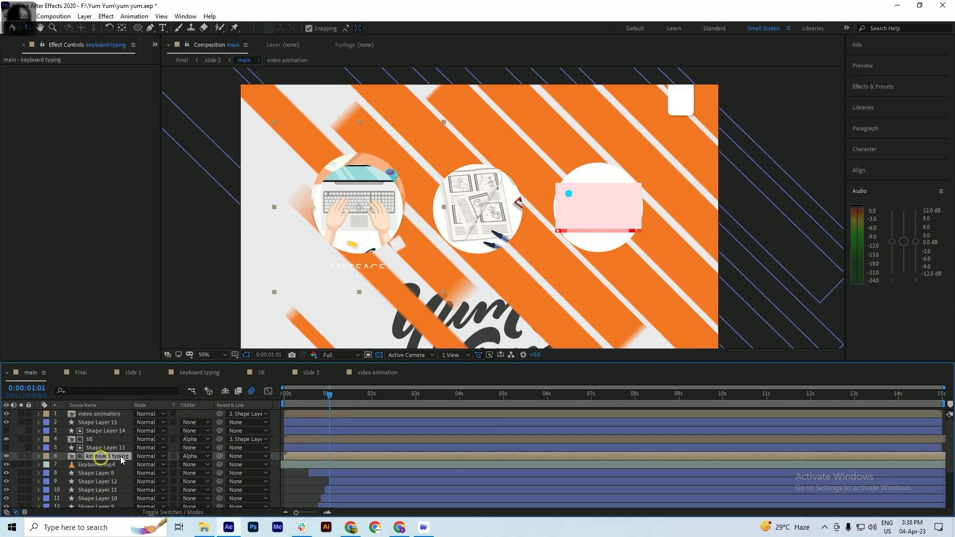
pyautogui.moveTo(220, 456); pyautogui.dragTo(103, 450)
# Step: Align Shape Layers 13, 14 and 15 on their vertical centres, distribute them horizontally and save the project
pyautogui.click(104, 449)
pyautogui.keyDown('ctrl'); pyautogui.click(95, 431); pyautogui.keyUp('ctrl')
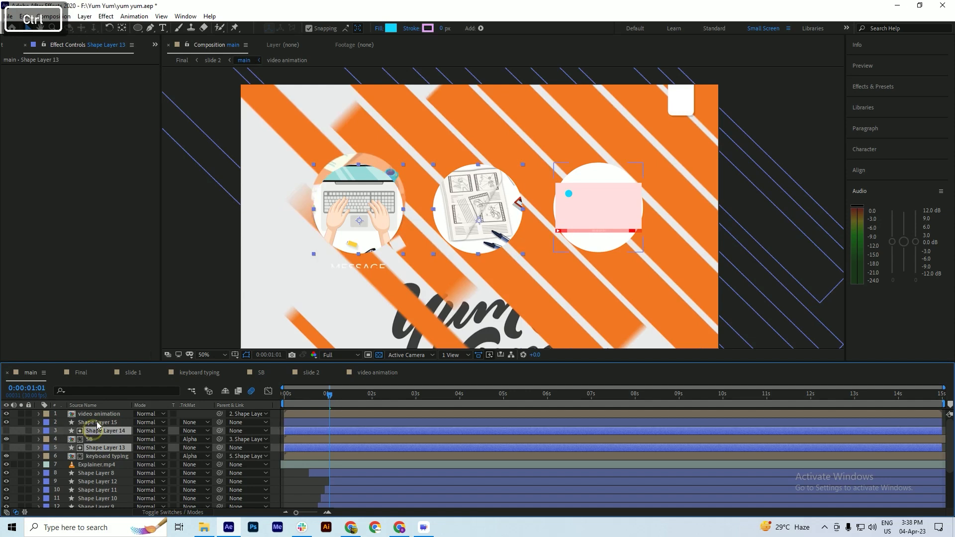
pyautogui.keyDown('ctrl'); pyautogui.click(96, 422); pyautogui.keyUp('ctrl')
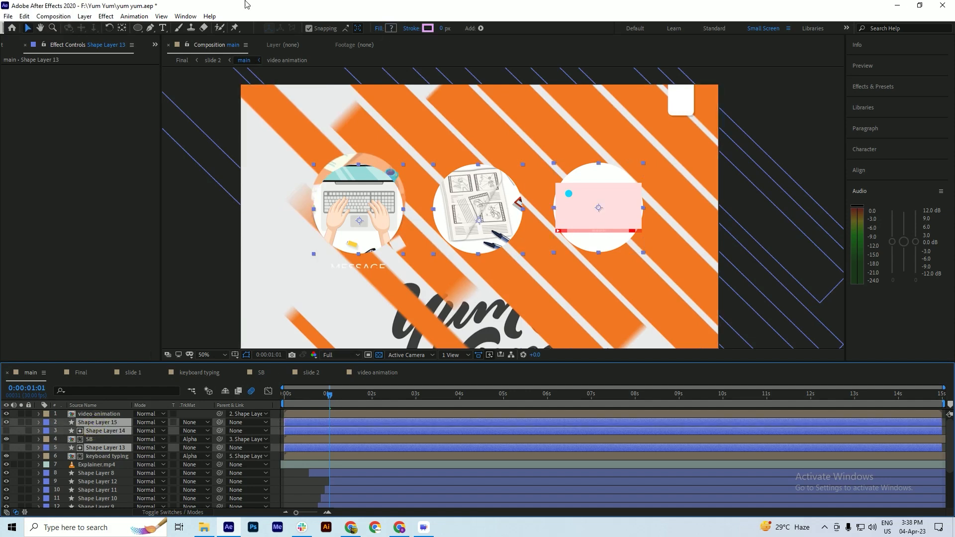
pyautogui.click(862, 170)
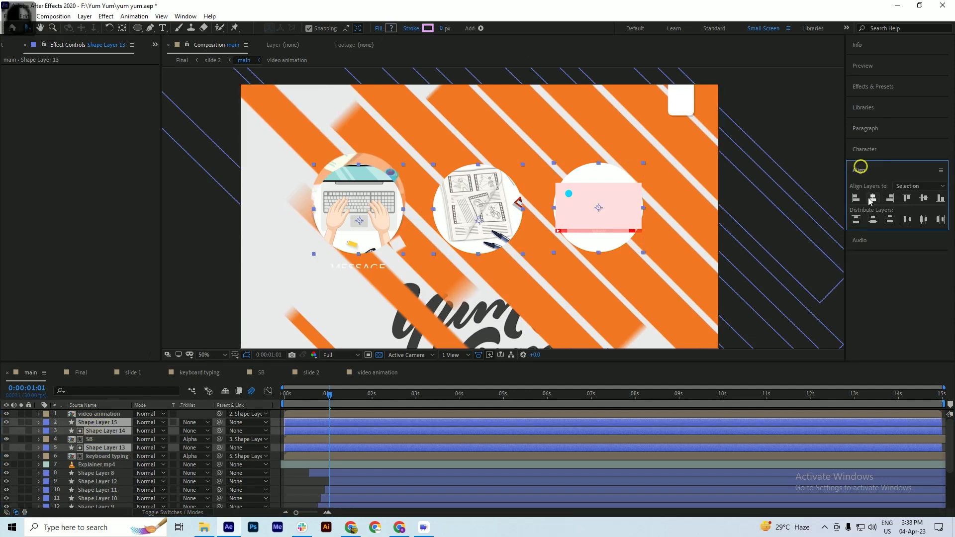
pyautogui.click(924, 198)
pyautogui.click(924, 220)
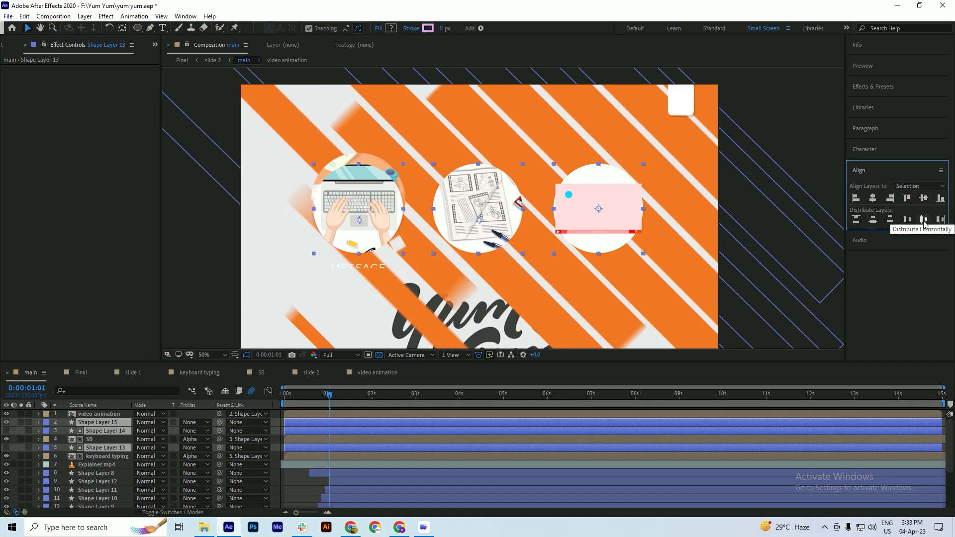
pyautogui.hotkey('ctrl', 's')
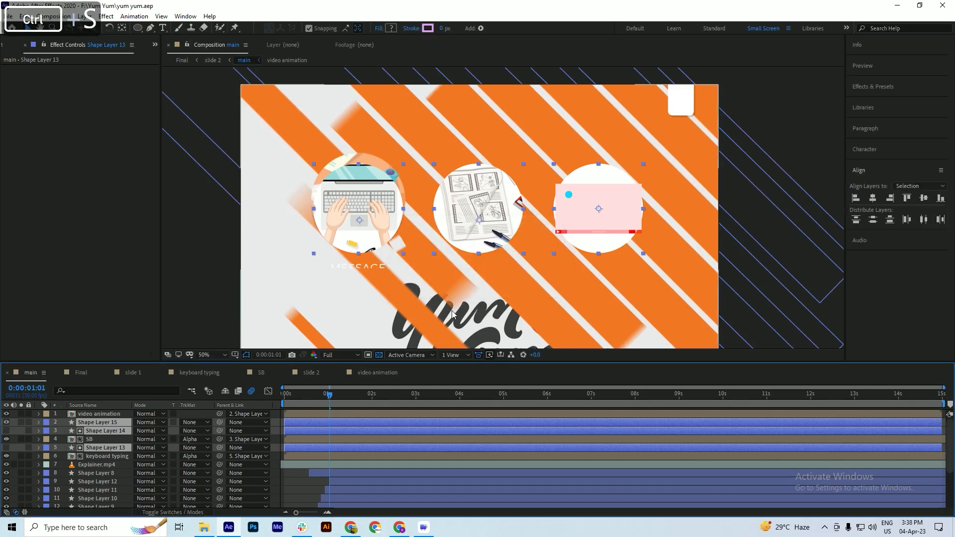
# Step: Check the three circles with their labels at 0:00:02:17, up close and in the full frame, and save the project
pyautogui.moveTo(341, 399); pyautogui.dragTo(397, 402)
pyautogui.hotkey('ctrl', 's')
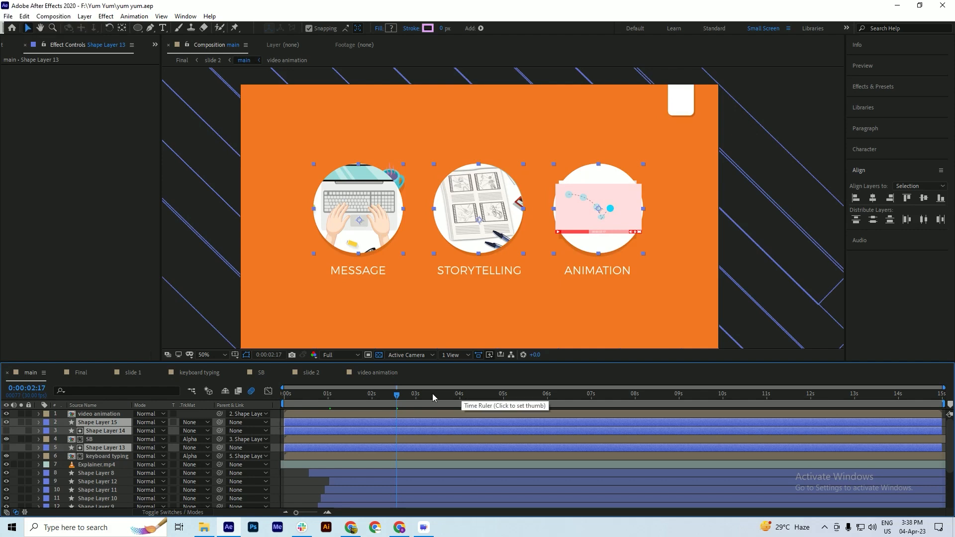
pyautogui.hotkey('ctrl', 's')
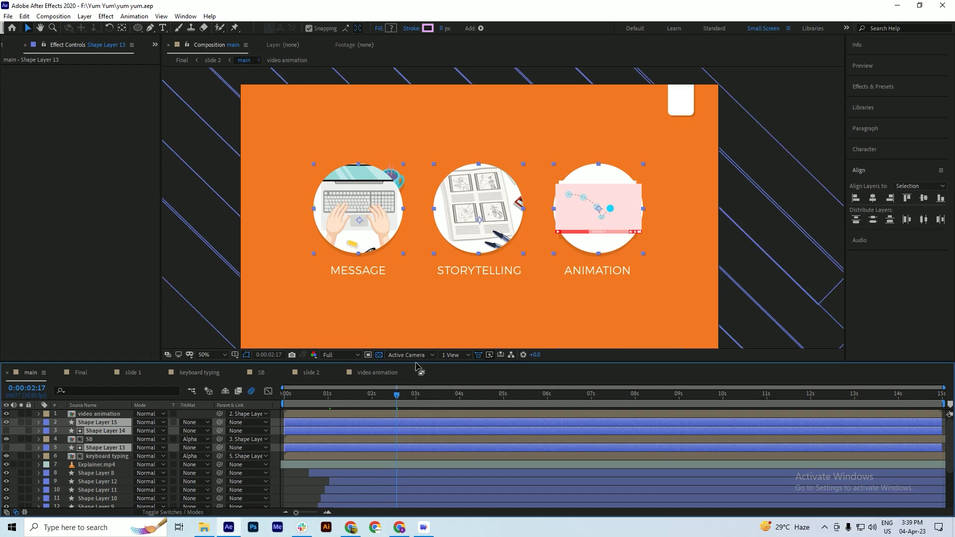
pyautogui.scroll(3, 395, 178)
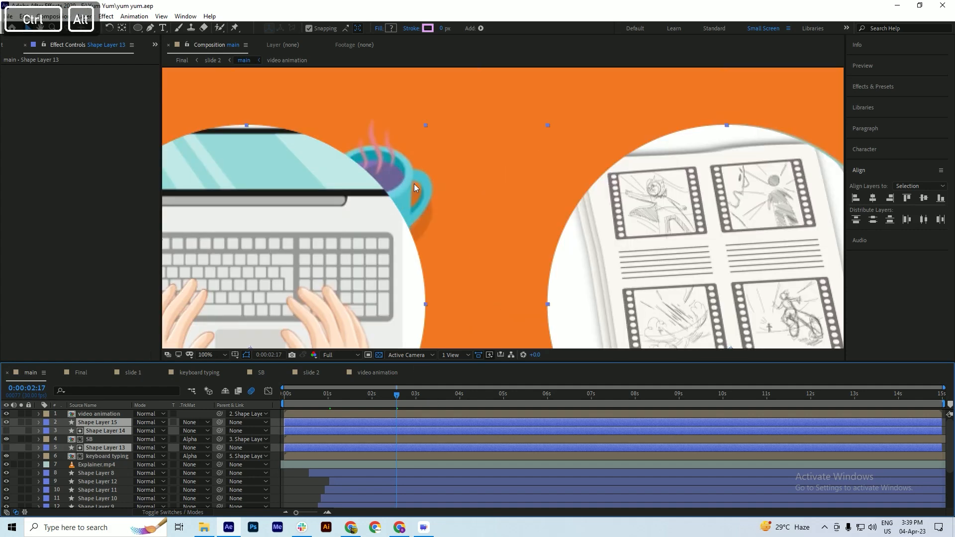
pyautogui.scroll(-2, 415, 188)
pyautogui.scroll(-2, 415, 188)
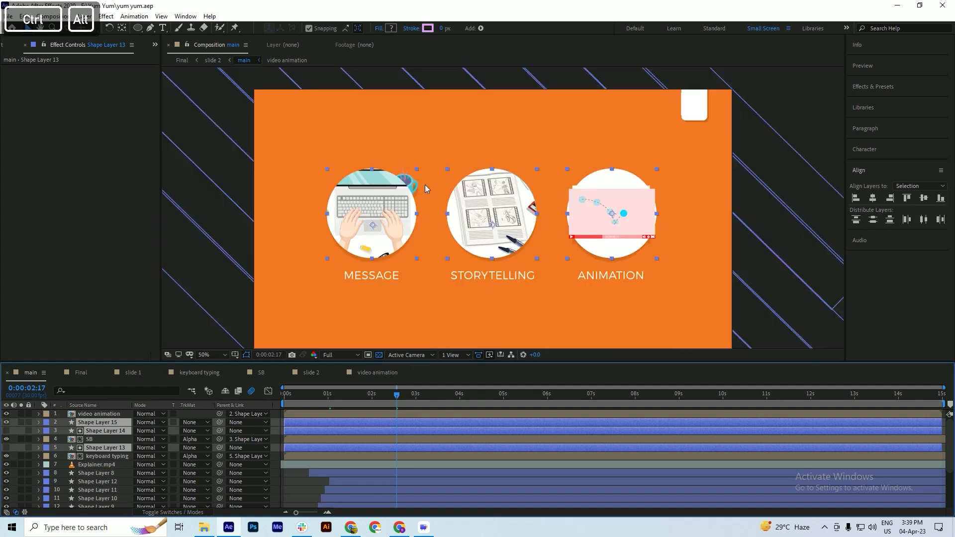
# Step: Switch to the Freepik page in Chrome and search its free vectors for coffee cup
pyautogui.click(350, 527)
pyautogui.click(422, 5)
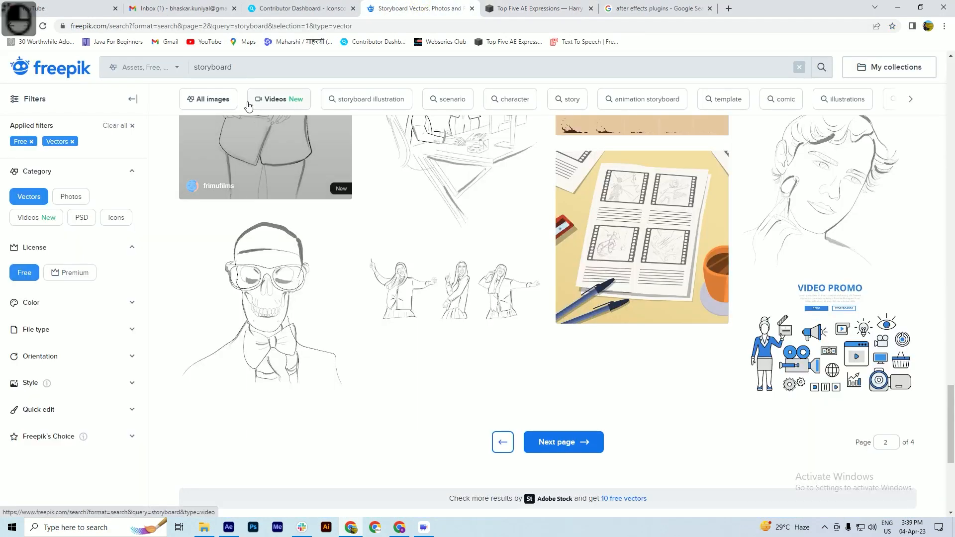
pyautogui.click(255, 67)
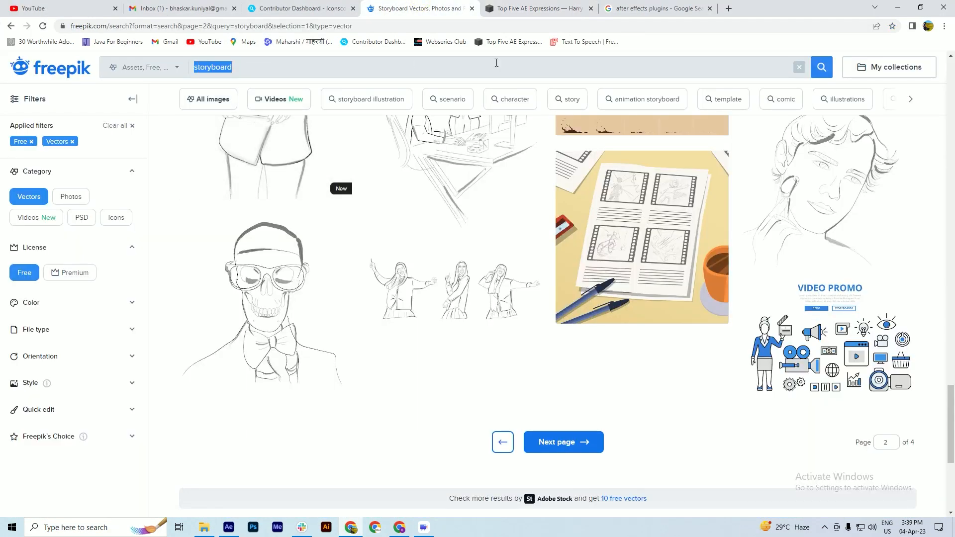
pyautogui.write('coffie cup')
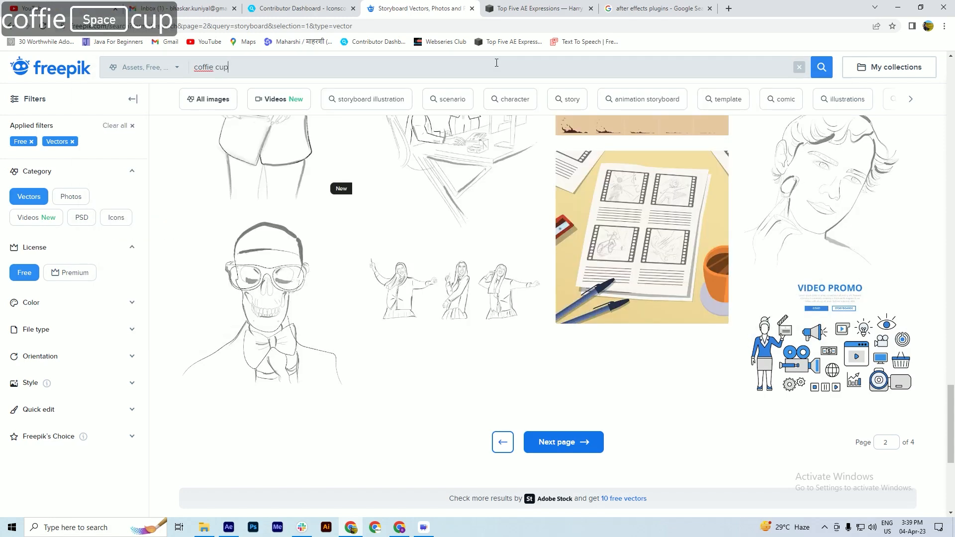
pyautogui.press('Return')
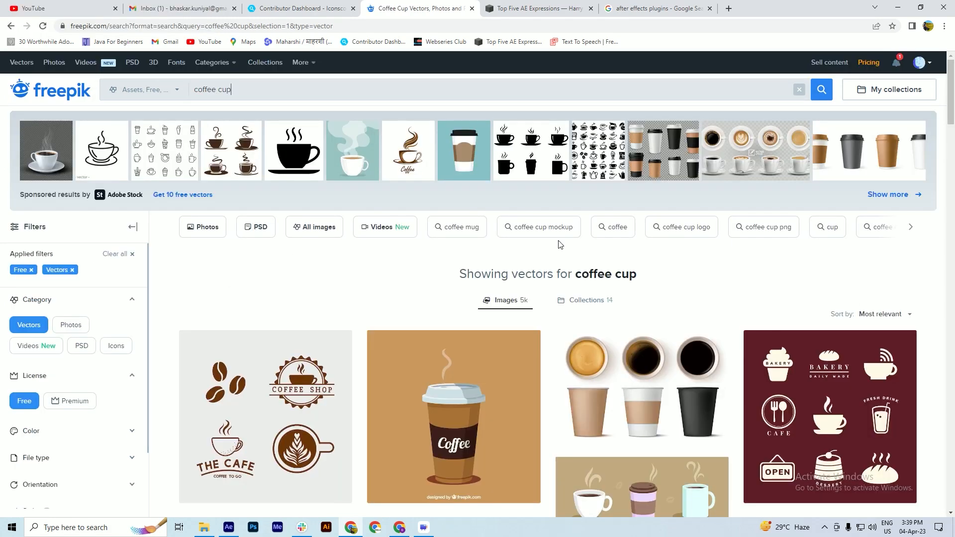
# Step: Open the free flat paper coffee cup vector from the search results and download it
pyautogui.scroll(-2, 460, 283)
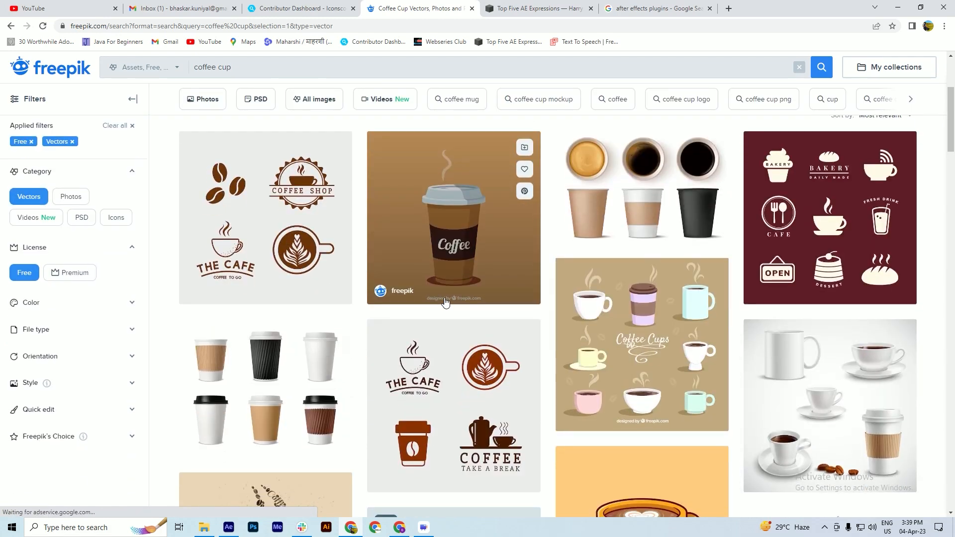
pyautogui.click(444, 329)
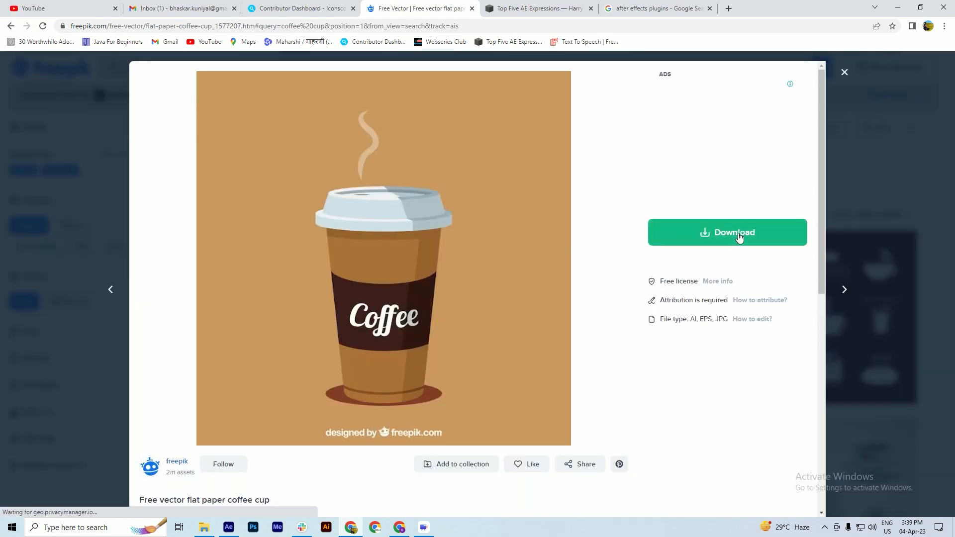
pyautogui.click(740, 234)
pyautogui.click(748, 379)
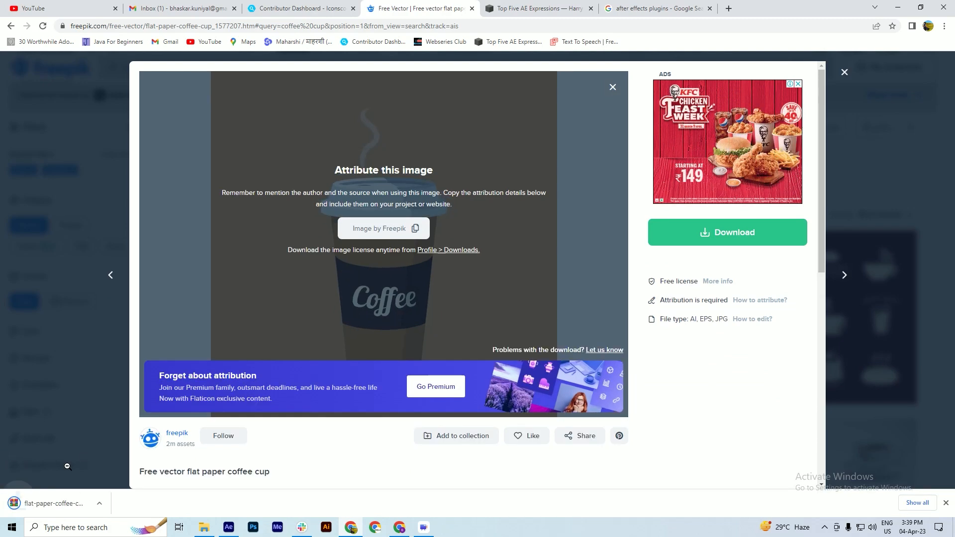
# Step: Show the downloaded flat-paper-coffee-cup archive in its folder and extract its files there
pyautogui.rightClick(30, 511)
pyautogui.click(52, 482)
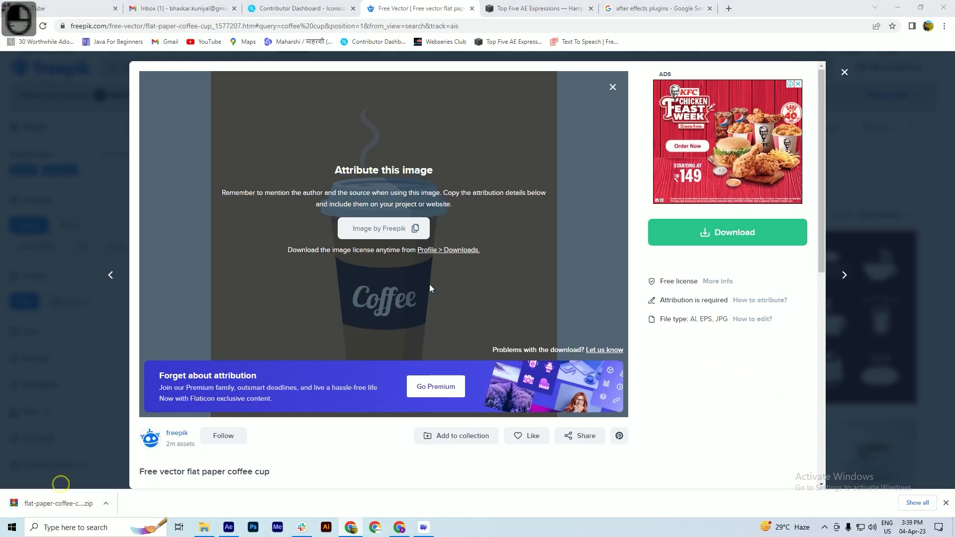
pyautogui.rightClick(514, 132)
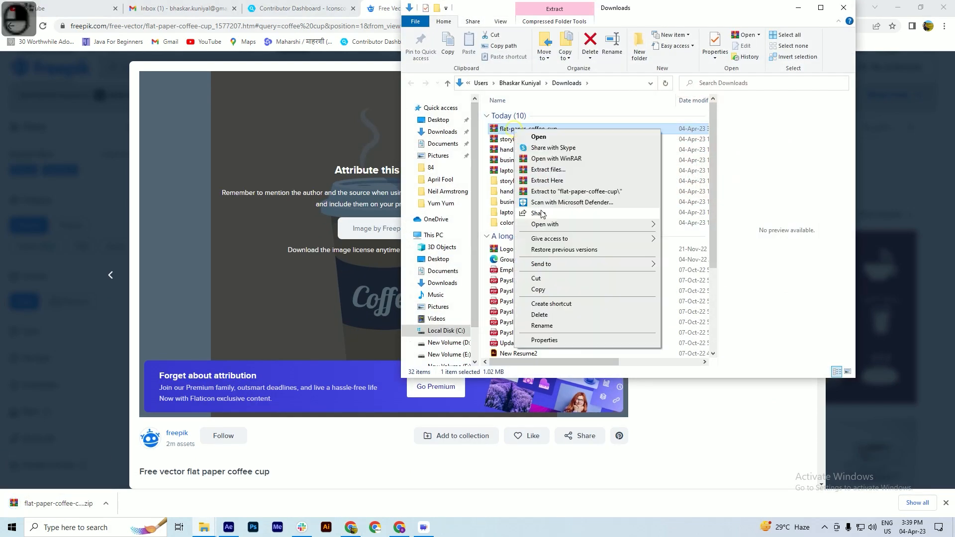
pyautogui.click(547, 170)
pyautogui.click(506, 374)
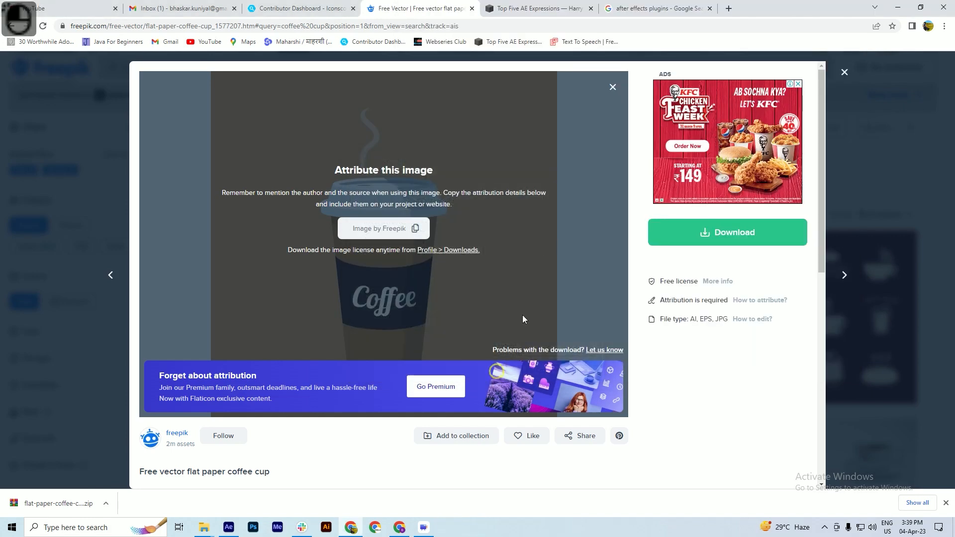
# Step: Open 223487-P1O1AH-372 from the extracted flat-paper-coffee-cup folder in Illustrator and dismiss the missing fonts notice
pyautogui.hotkey('alt', 'Tab')
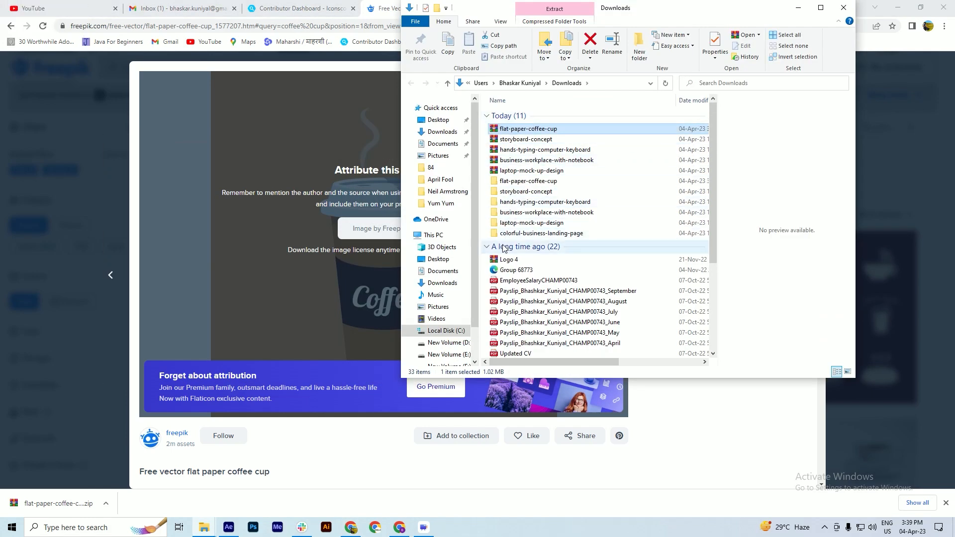
pyautogui.doubleClick(529, 181)
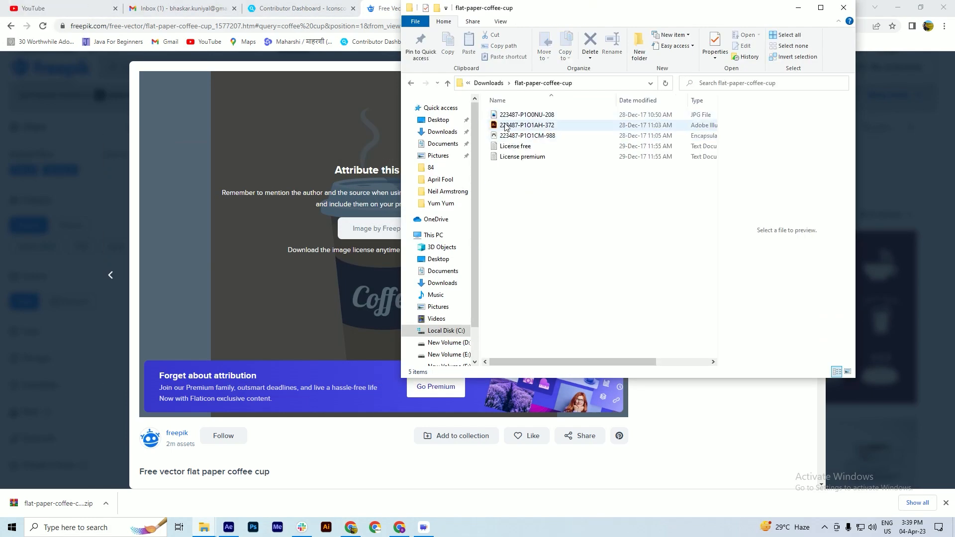
pyautogui.click(506, 127)
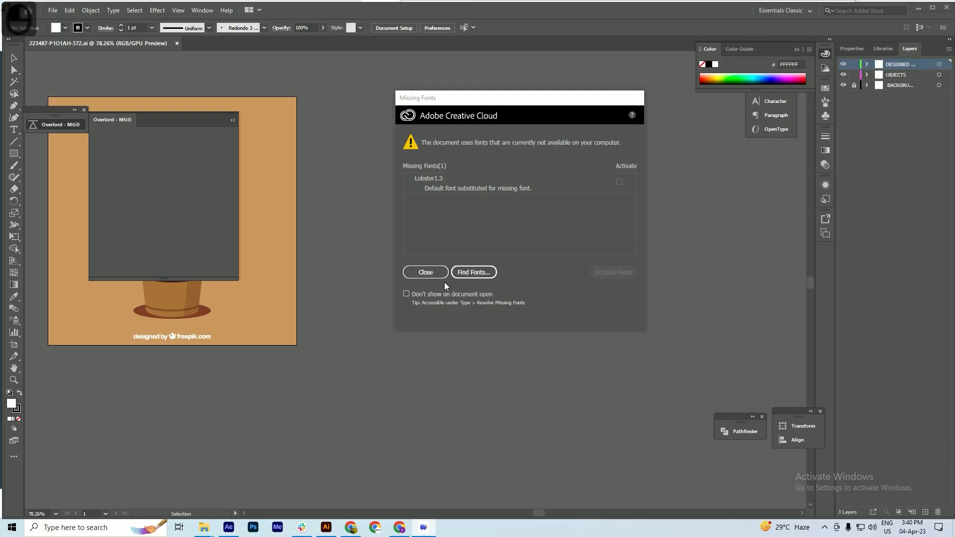
pyautogui.click(429, 274)
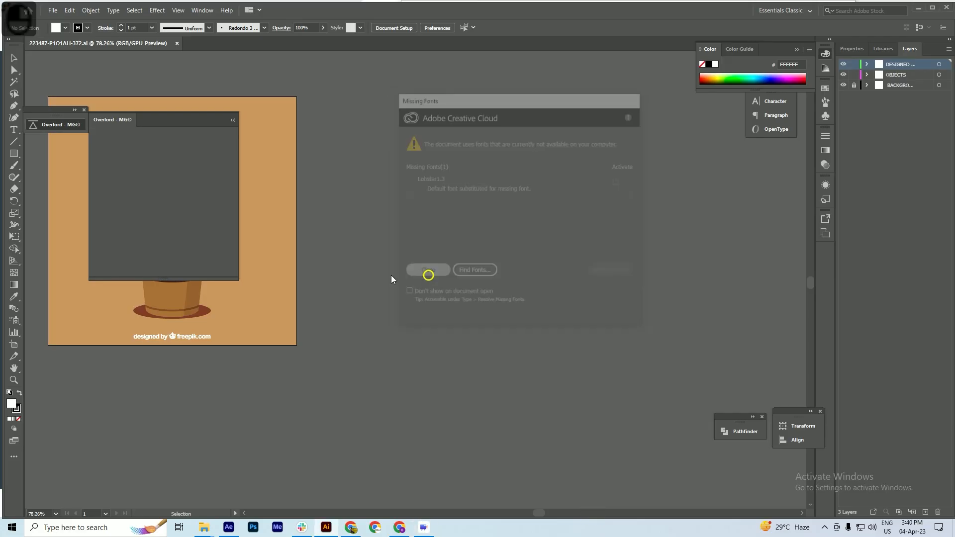
# Step: Isolate the coffee cup group and delete the Coffee text from the cup's dark band
pyautogui.click(233, 120)
pyautogui.press('space')
pyautogui.moveTo(200, 219); pyautogui.dragTo(364, 201)
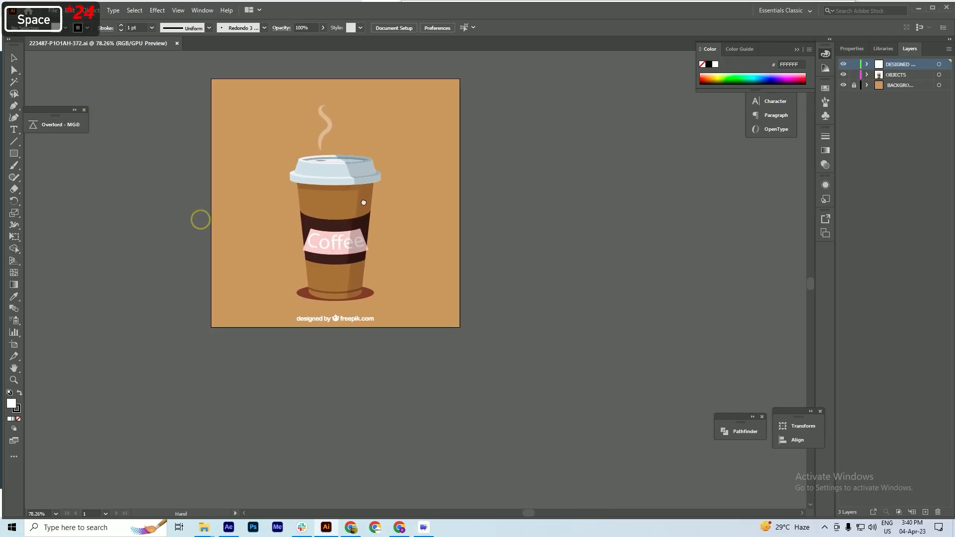
pyautogui.click(573, 207)
pyautogui.press('Escape')
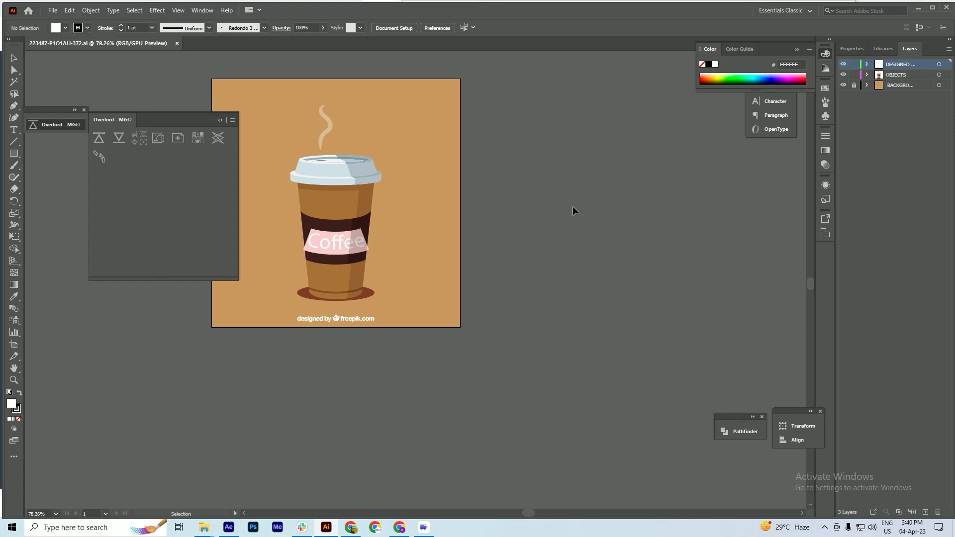
pyautogui.click(572, 208)
pyautogui.scroll(5, 374, 208)
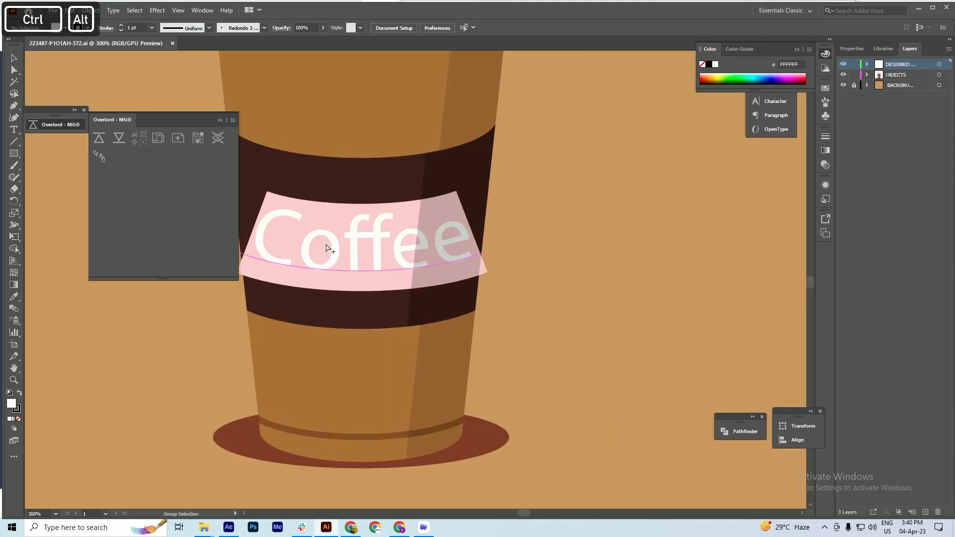
pyautogui.scroll(-3, 365, 253)
pyautogui.click(363, 251)
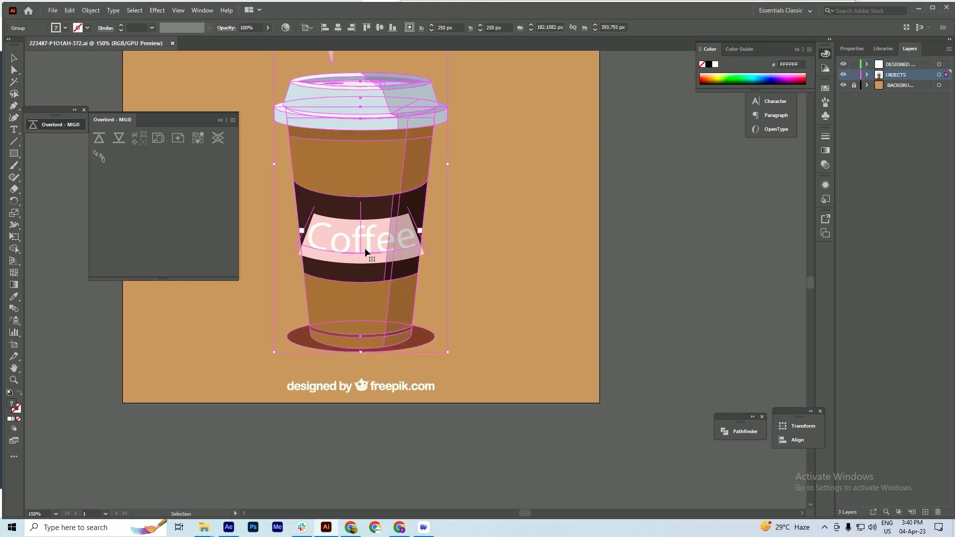
pyautogui.doubleClick(365, 248)
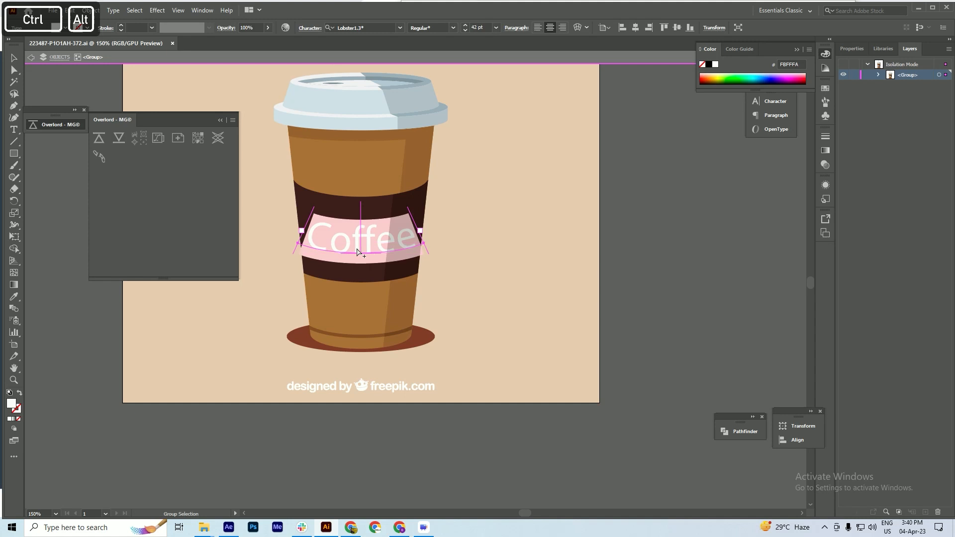
pyautogui.scroll(1, 358, 251)
pyautogui.press('Delete')
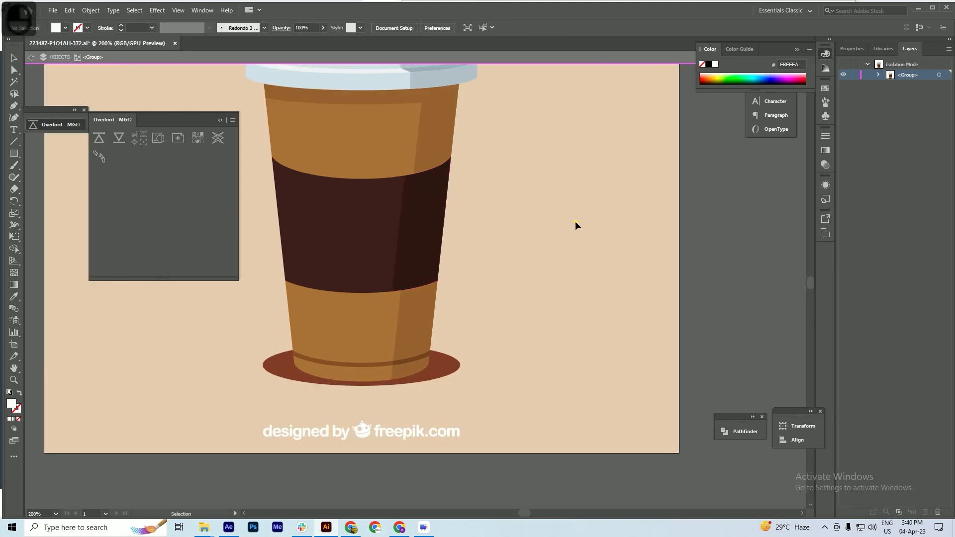
# Step: Exit isolation mode and cut the whole coffee cup artwork, including its steam, out of the vector document
pyautogui.doubleClick(577, 222)
pyautogui.hotkey('ctrl', '1')
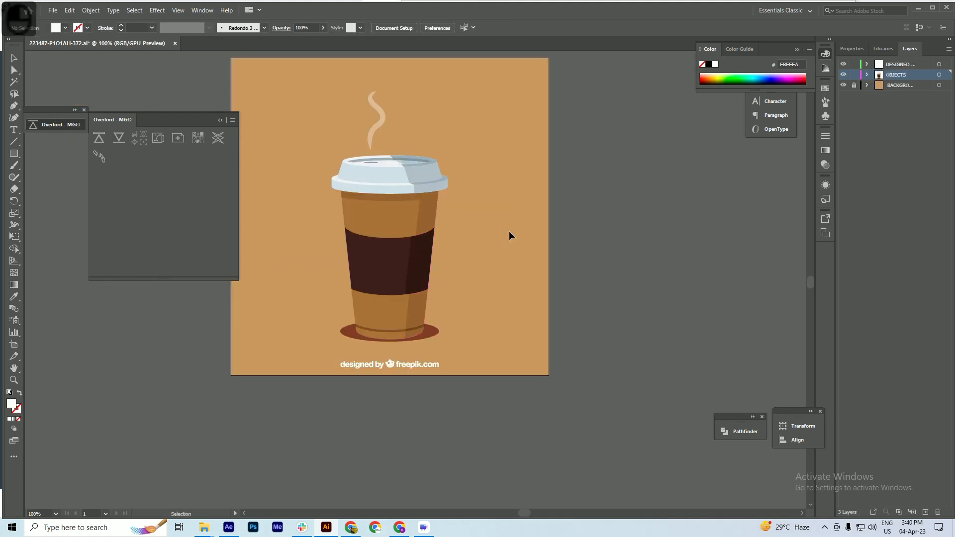
pyautogui.click(425, 337)
pyautogui.doubleClick(432, 333)
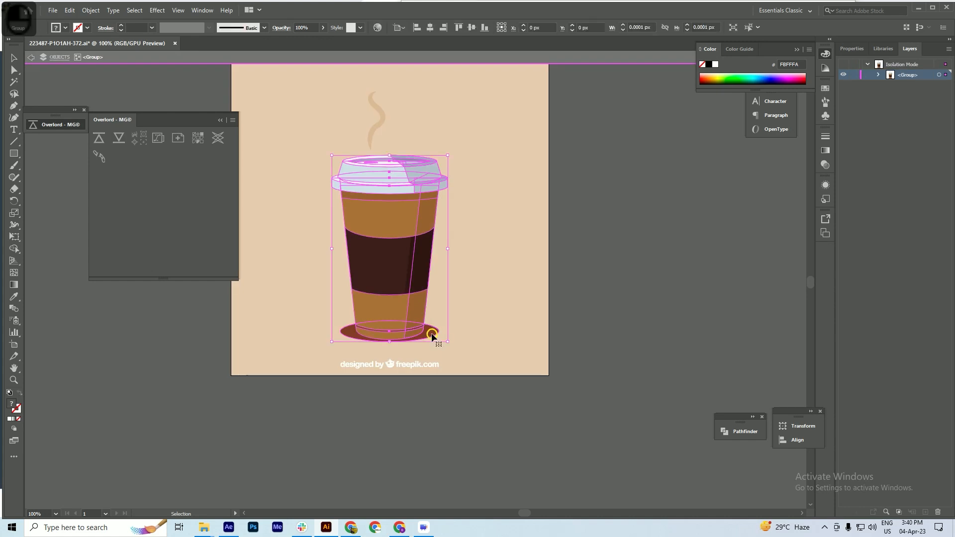
pyautogui.doubleClick(480, 311)
pyautogui.click(378, 277)
pyautogui.moveTo(384, 240); pyautogui.dragTo(531, 217)
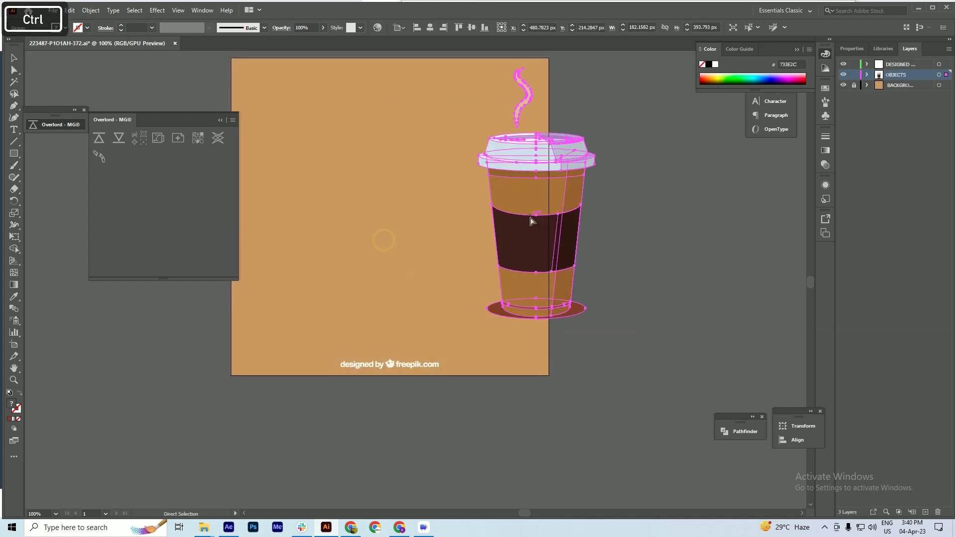
pyautogui.hotkey('ctrl', 'x')
# Step: Create a new 600 x 600 px document and paste the coffee cup artwork into it
pyautogui.hotkey('ctrl', 'n')
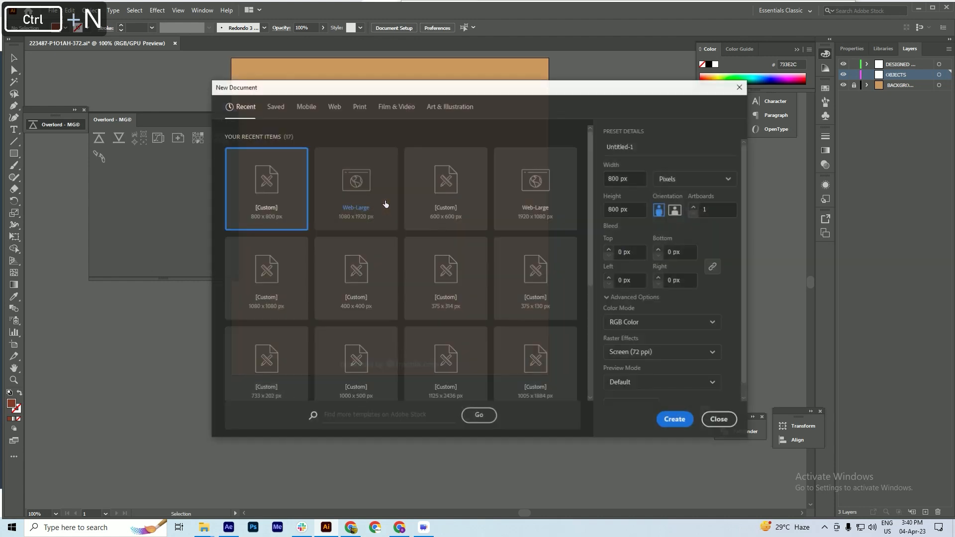
pyautogui.doubleClick(437, 191)
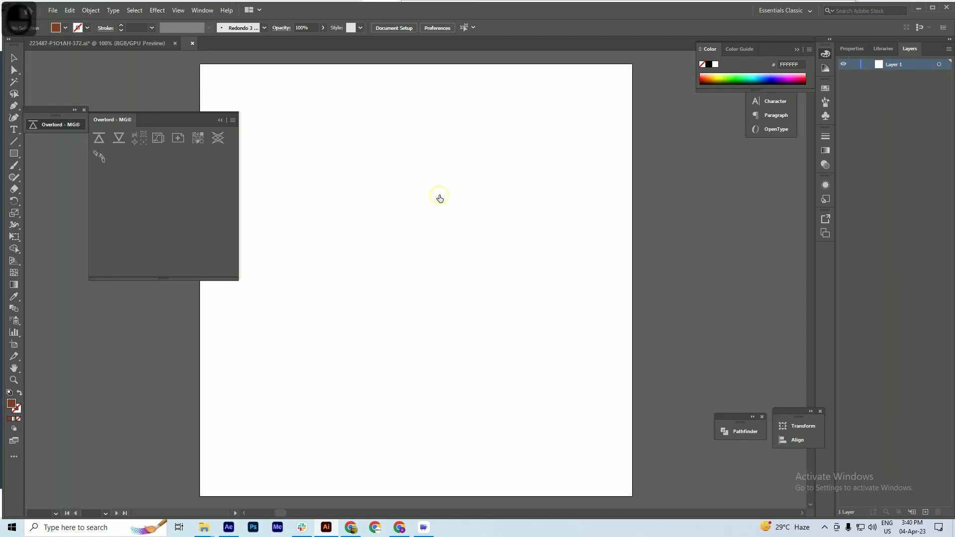
pyautogui.hotkey('ctrl', 'v')
pyautogui.hotkey('ctrl', '1')
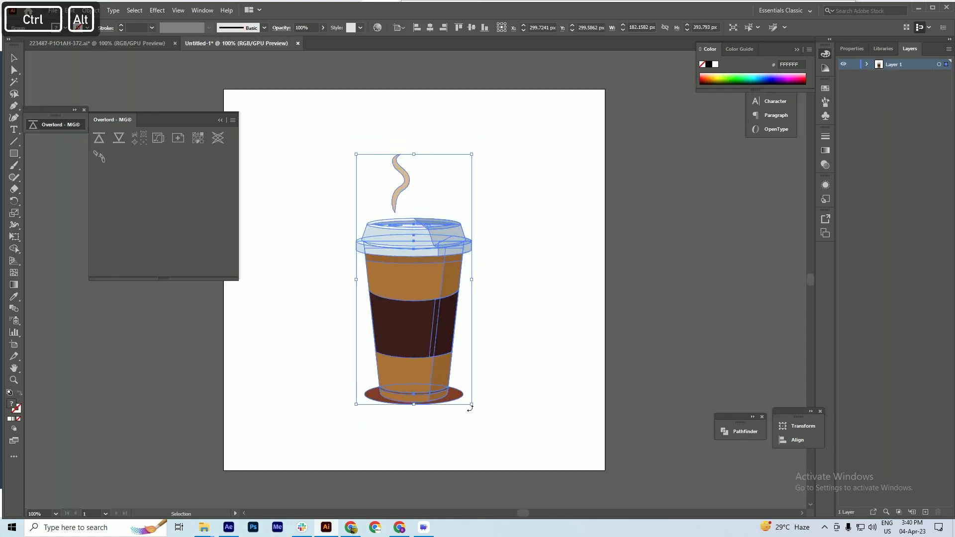
# Step: Scale up the pasted coffee cup artwork proportionally until it nearly fills the artboard's height
pyautogui.moveTo(470, 404); pyautogui.dragTo(504, 459)
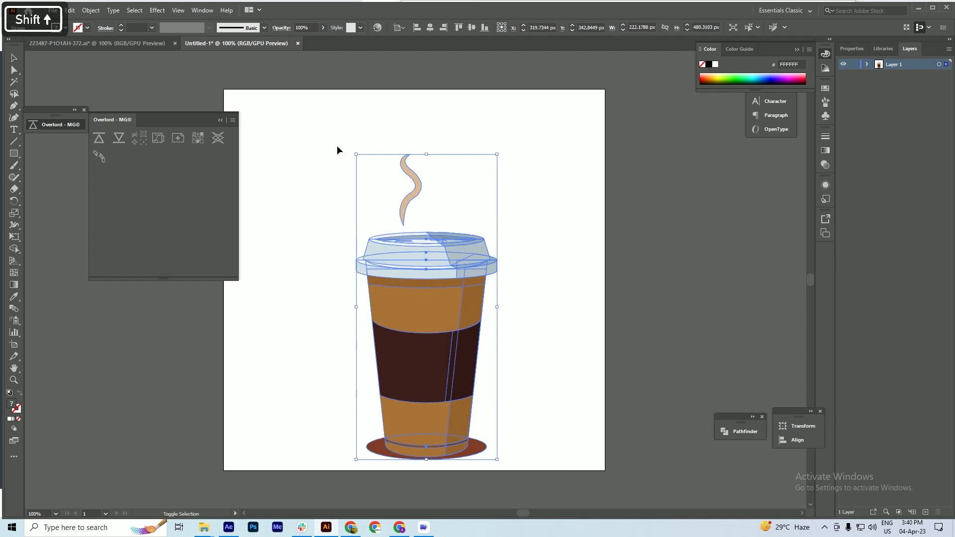
pyautogui.moveTo(357, 155); pyautogui.dragTo(317, 101)
pyautogui.click(533, 259)
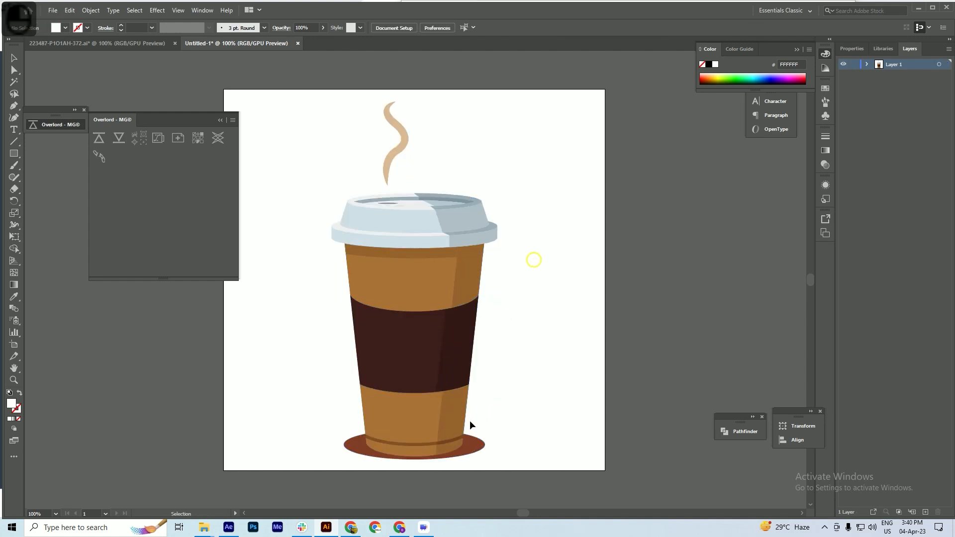
# Step: Isolate the brown shadow ellipse under the cup and set its opacity to 20%
pyautogui.doubleClick(472, 445)
pyautogui.click(473, 444)
pyautogui.doubleClick(473, 445)
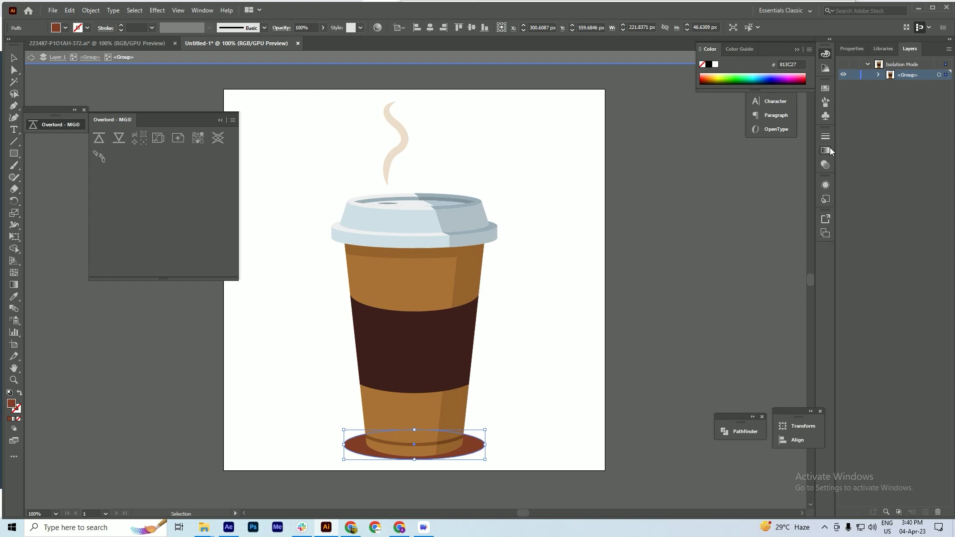
pyautogui.click(825, 184)
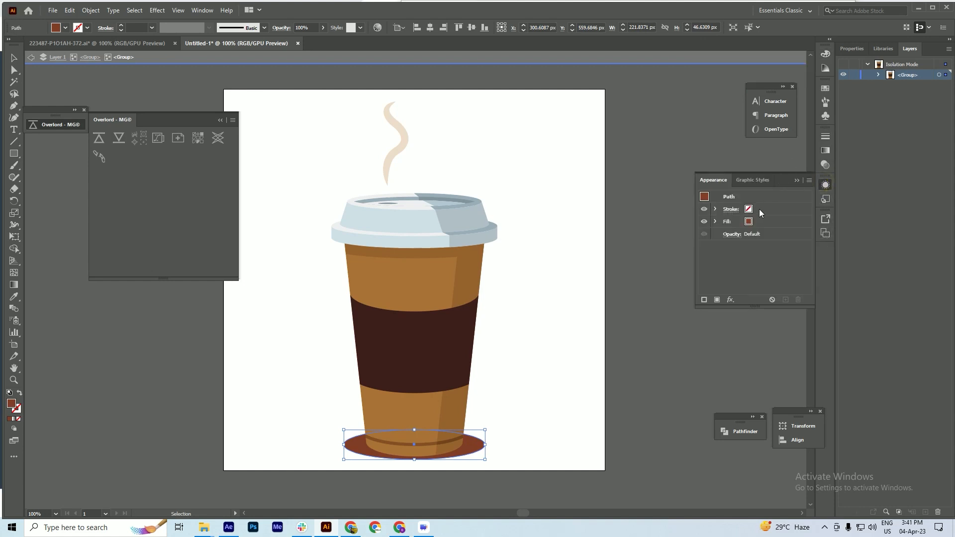
pyautogui.click(732, 234)
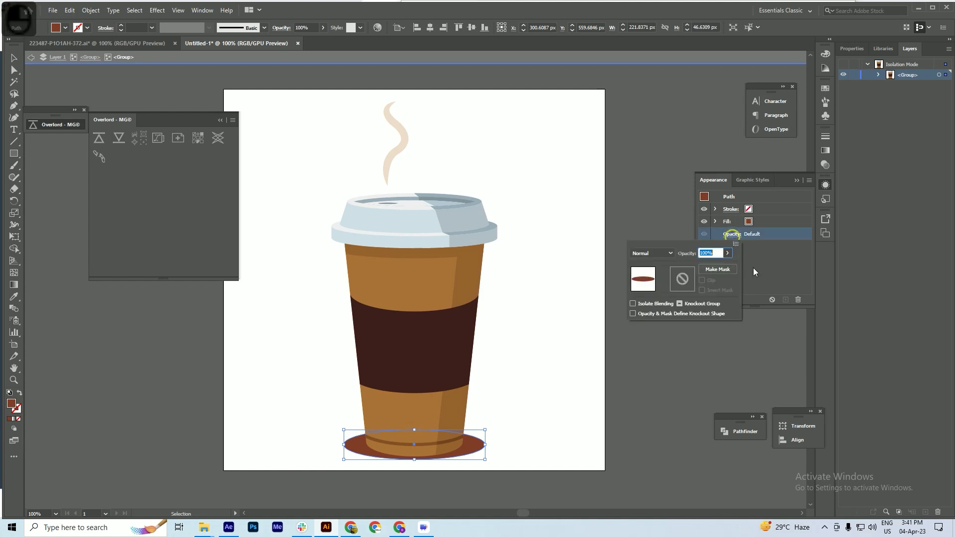
pyautogui.write('32')
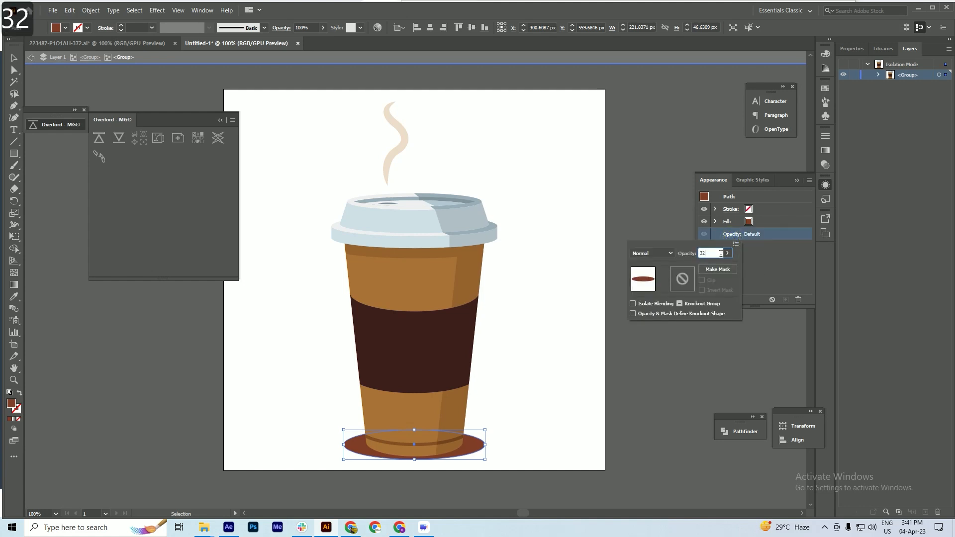
pyautogui.press('BackSpace')
pyautogui.press('BackSpace')
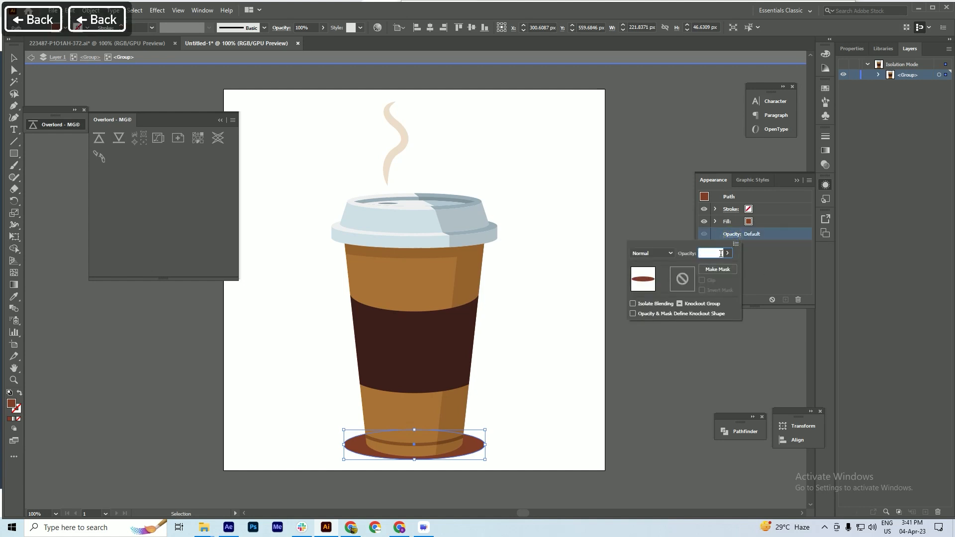
pyautogui.write('20')
pyautogui.press('Return')
pyautogui.click(490, 105)
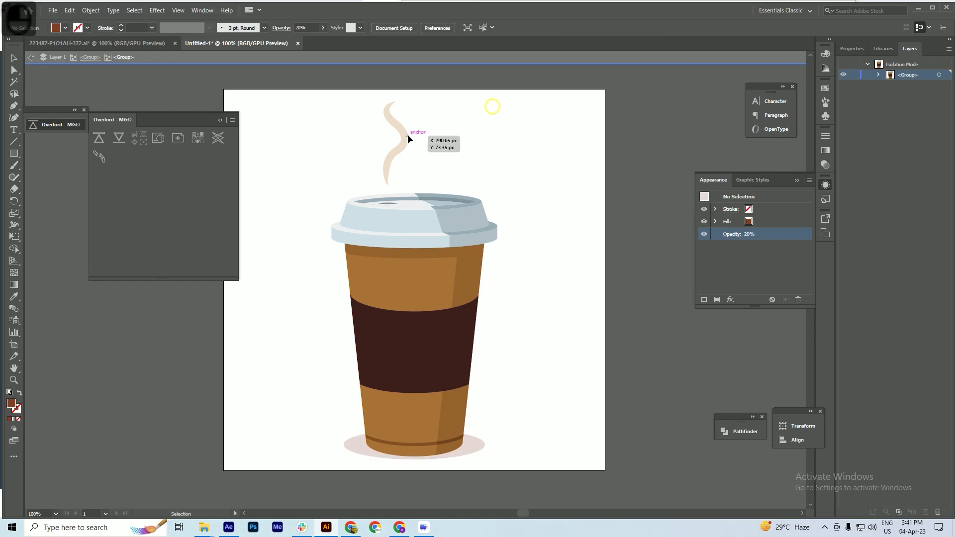
# Step: Cut the steam shape from the cup group and paste it in place on a new layer above
pyautogui.doubleClick(405, 139)
pyautogui.doubleClick(402, 143)
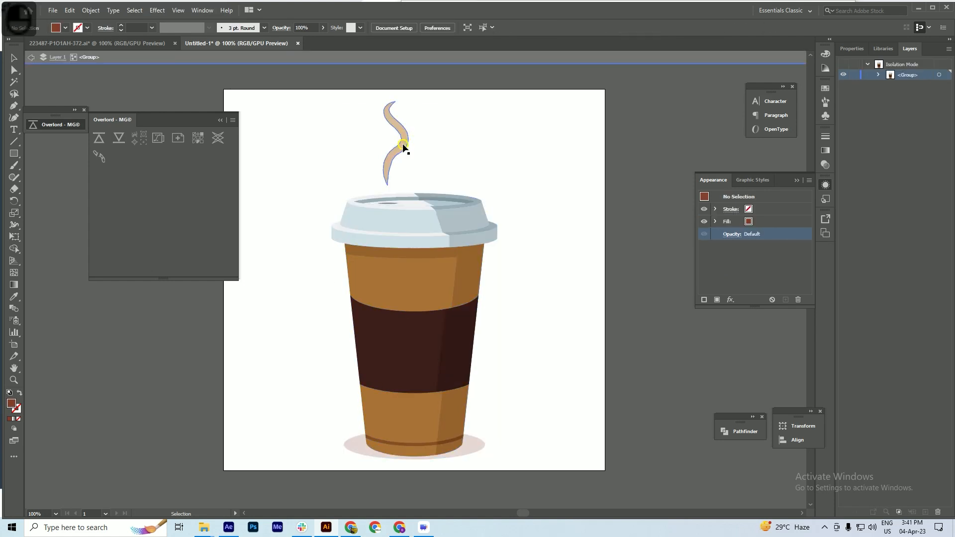
pyautogui.click(402, 143)
pyautogui.hotkey('ctrl', 'x')
pyautogui.doubleClick(492, 151)
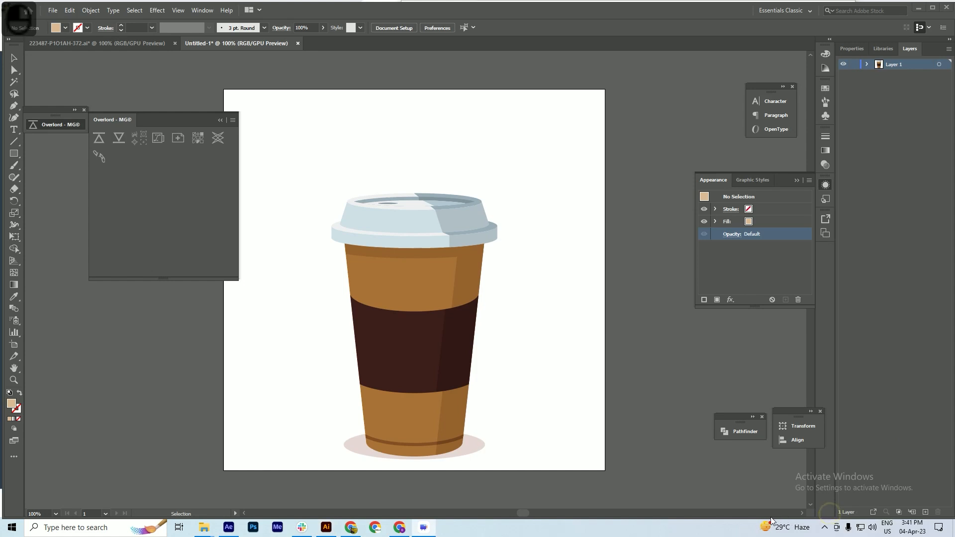
pyautogui.click(927, 513)
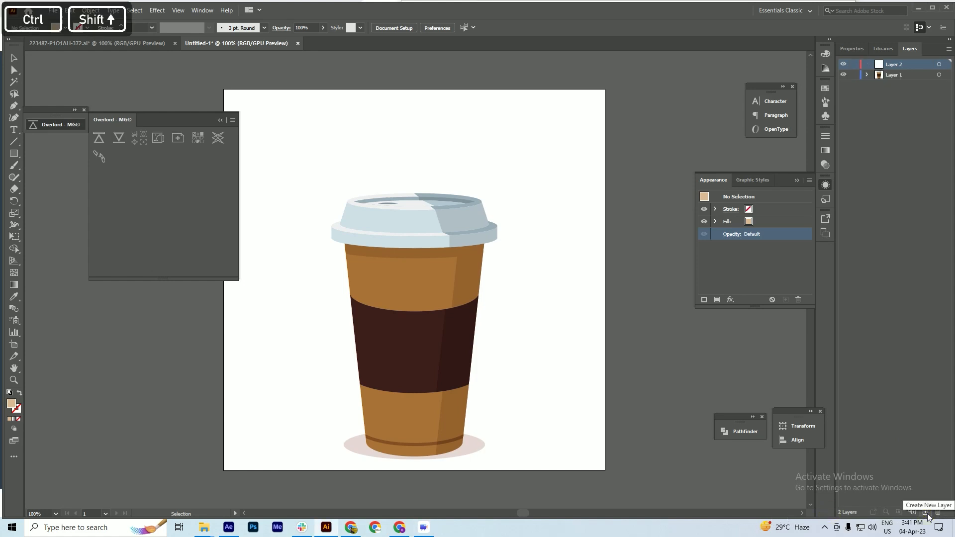
pyautogui.hotkey('ctrl', 'shift', 'v')
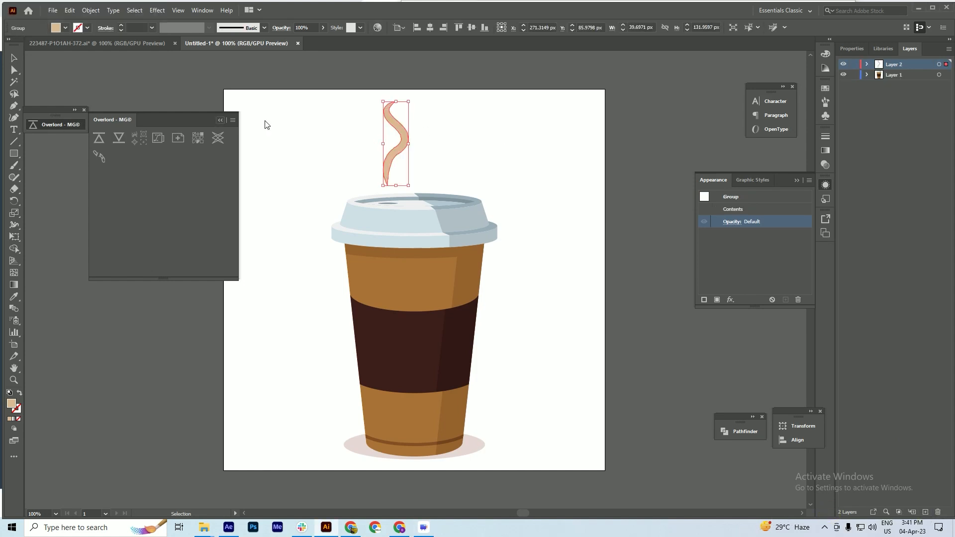
# Step: Save the document as an Illustrator file named coffee cup in the Yum Yum folder with the default options
pyautogui.hotkey('ctrl', 's')
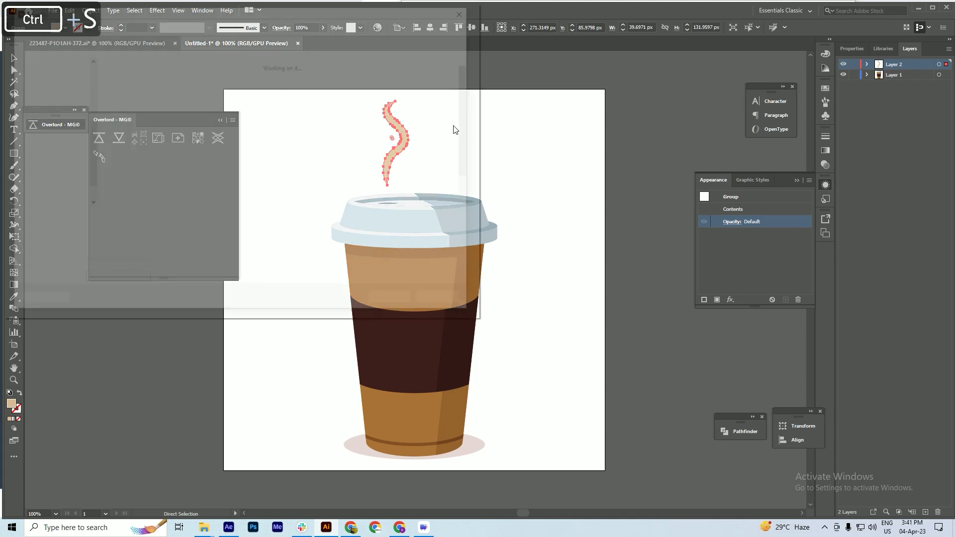
pyautogui.write('c')
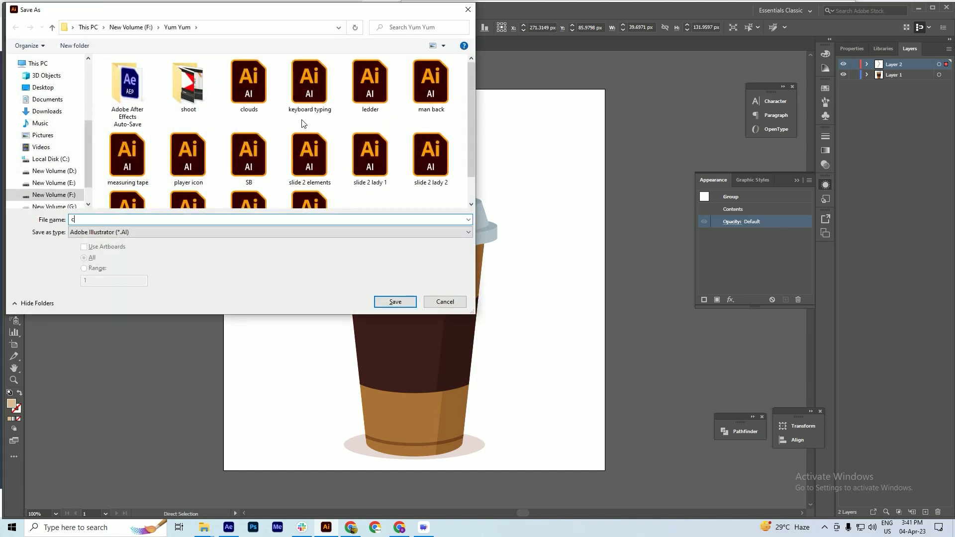
pyautogui.write('offee ')
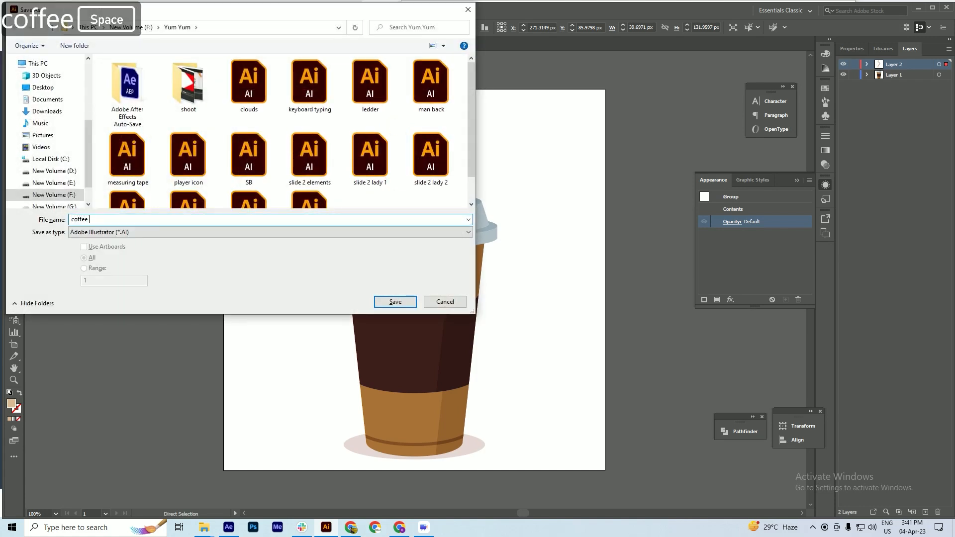
pyautogui.write('cup')
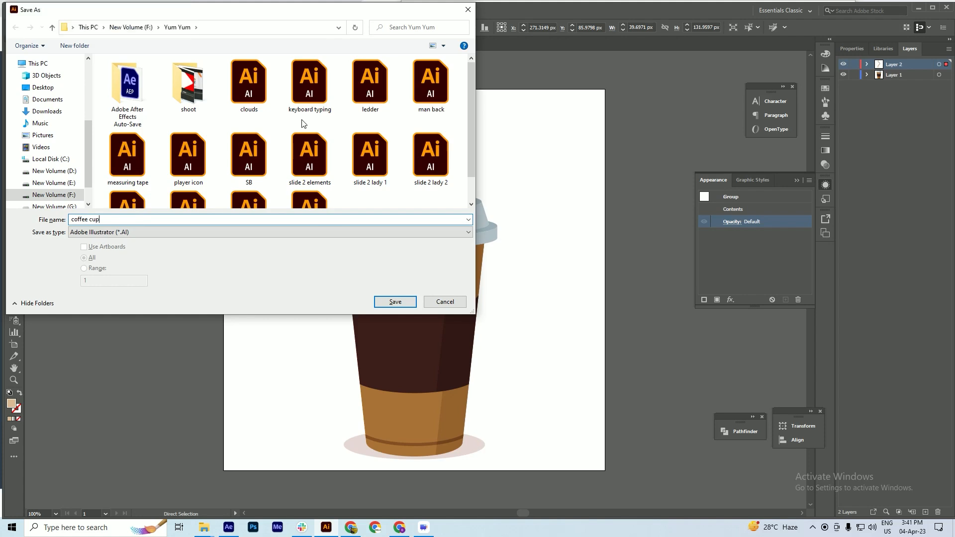
pyautogui.press('Return')
pyautogui.press('Return')
pyautogui.press('v')
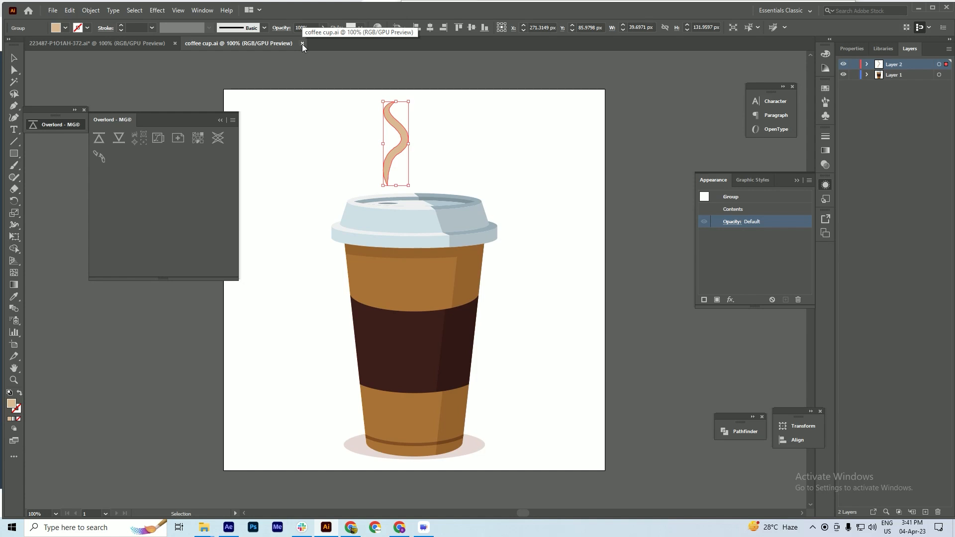
# Step: Close both open documents without saving the original vector and quit Illustrator, clearing the clipboard data
pyautogui.click(303, 44)
pyautogui.click(529, 279)
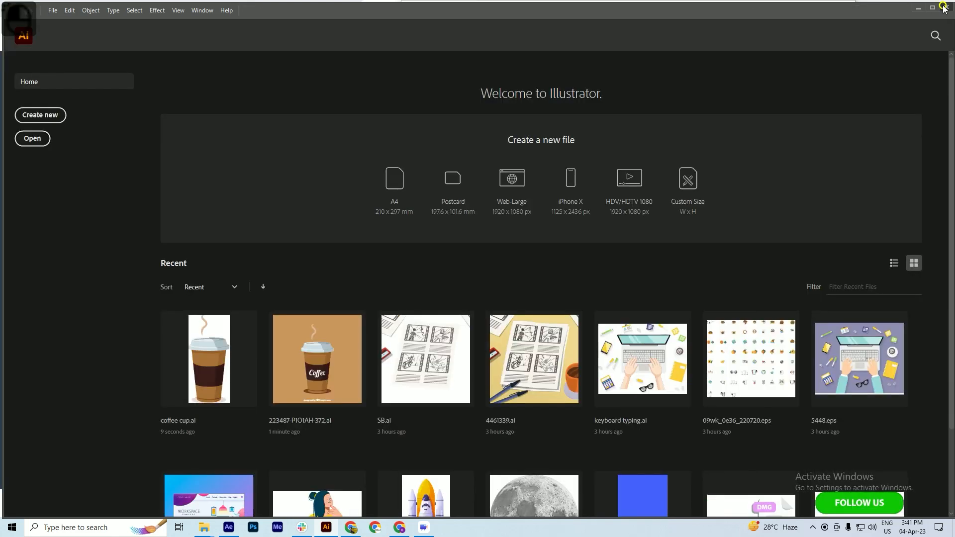
pyautogui.click(946, 7)
pyautogui.click(524, 275)
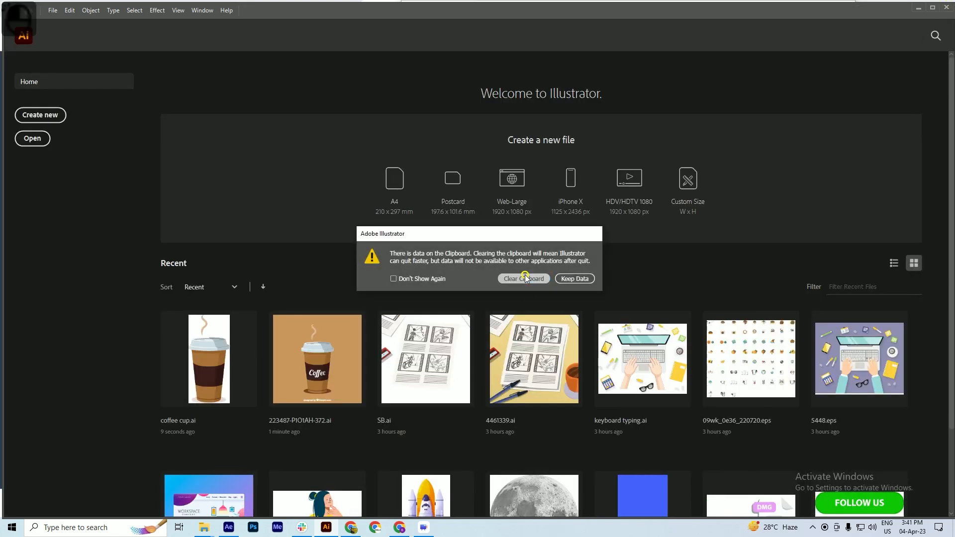
# Step: Switch to After Effects, move the main composition's current time to 0:00:02:23 and save the project
pyautogui.click(228, 528)
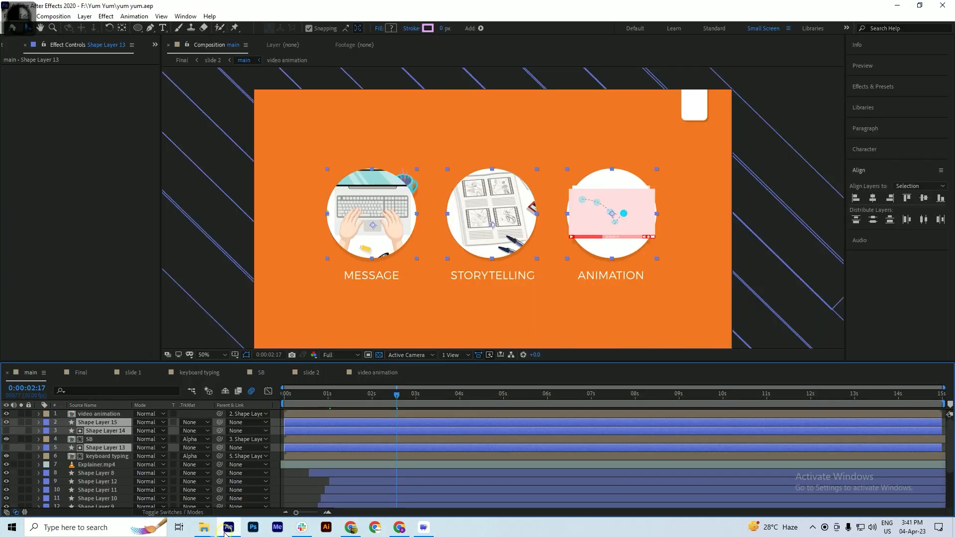
pyautogui.moveTo(385, 398); pyautogui.dragTo(406, 399)
pyautogui.hotkey('ctrl', 's')
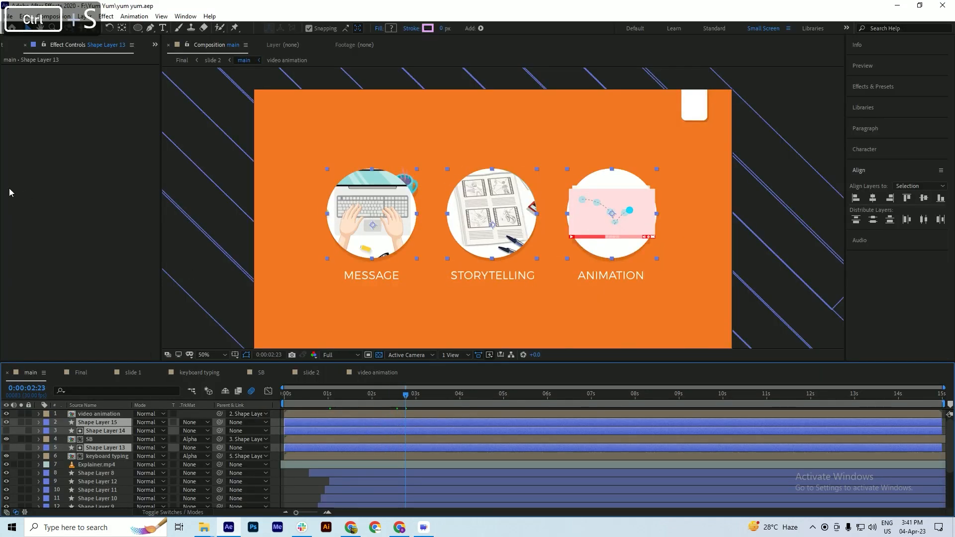
# Step: Import the coffee cup Illustrator file from the Yum Yum folder into the project as a composition
pyautogui.click(15, 48)
pyautogui.rightClick(6, 212)
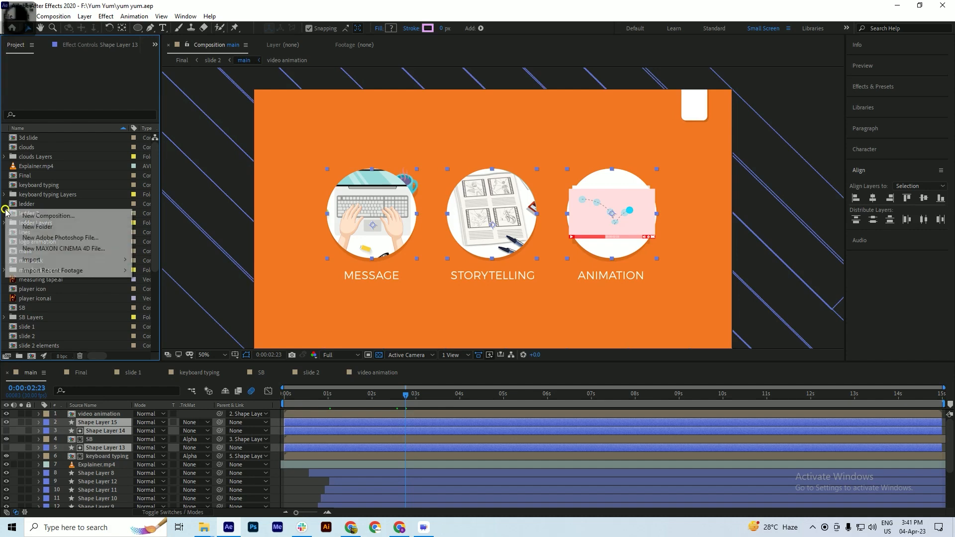
pyautogui.moveTo(74, 260)
pyautogui.click(201, 261)
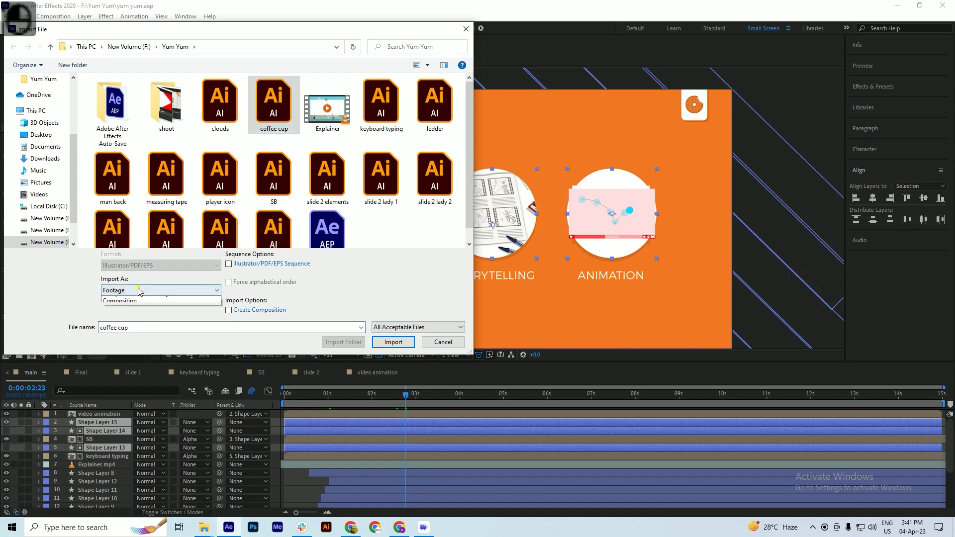
pyautogui.click(159, 290)
pyautogui.click(150, 311)
pyautogui.click(393, 342)
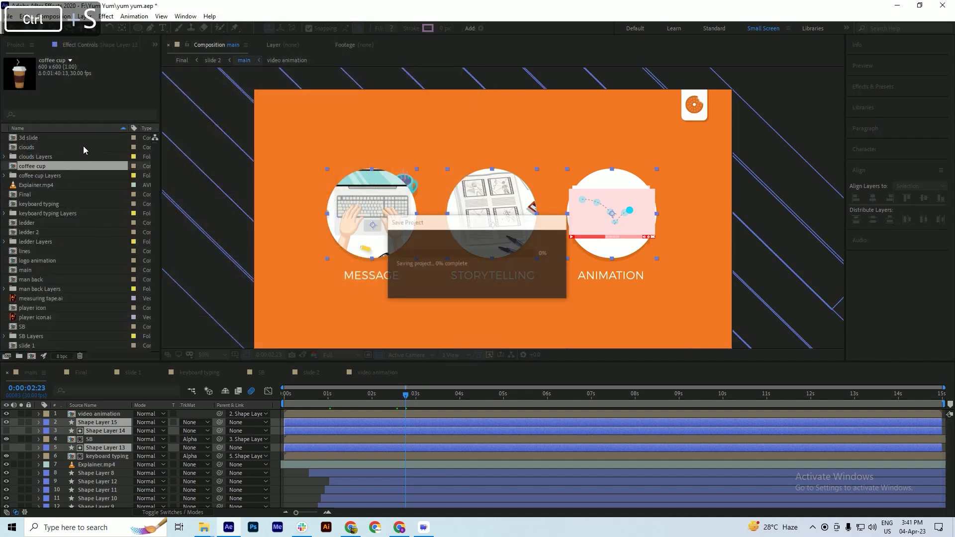
# Step: Open the imported coffee cup composition and save the project
pyautogui.doubleClick(27, 167)
pyautogui.scroll(2, 519, 176)
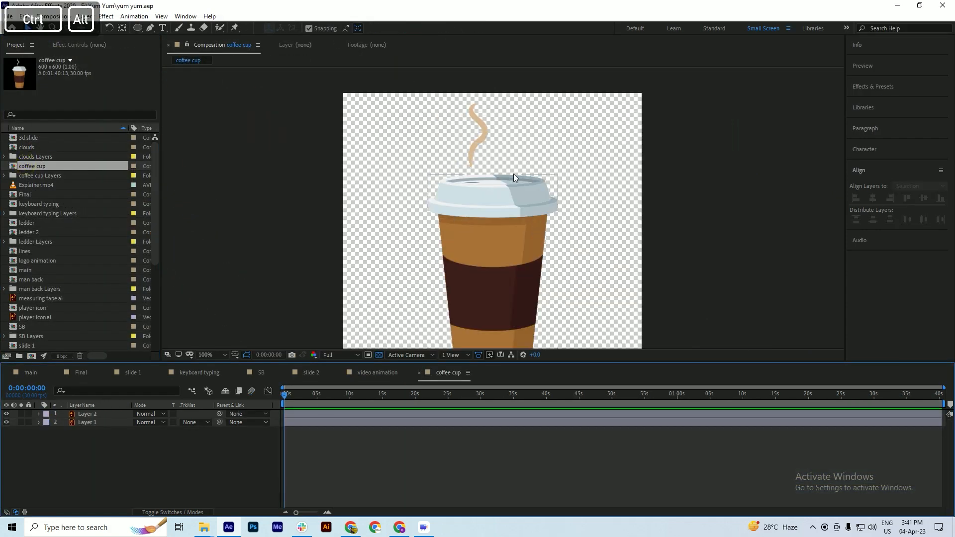
pyautogui.hotkey('ctrl', 's')
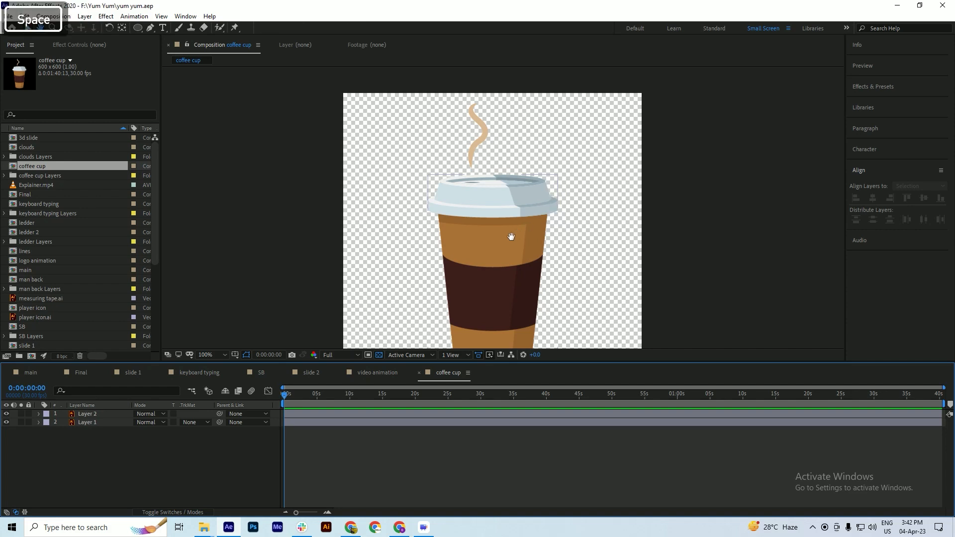
pyautogui.moveTo(512, 241); pyautogui.dragTo(469, 230)
# Step: Create a new shape layer and trace the curved steam above the lid with the Pen tool
pyautogui.rightClick(72, 466)
pyautogui.moveTo(129, 359)
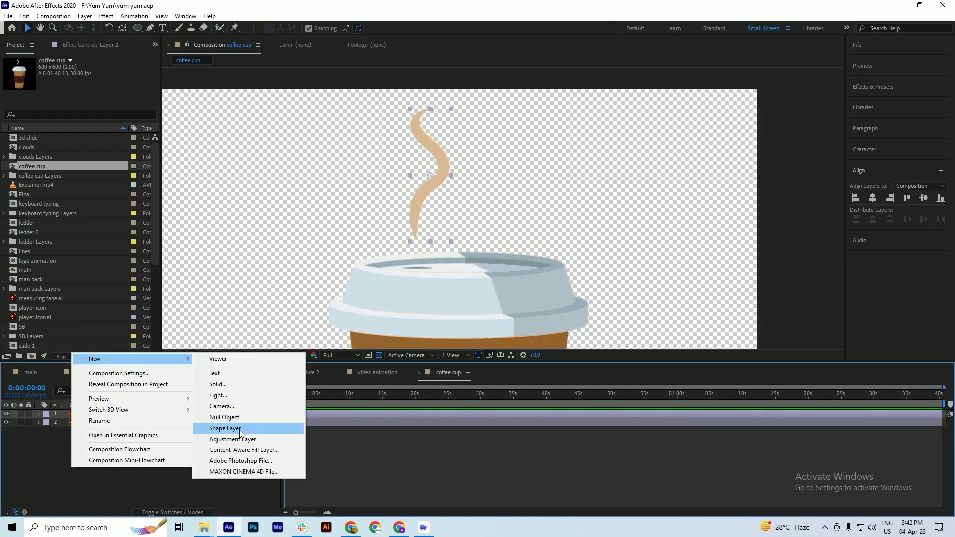
pyautogui.click(246, 429)
pyautogui.click(151, 29)
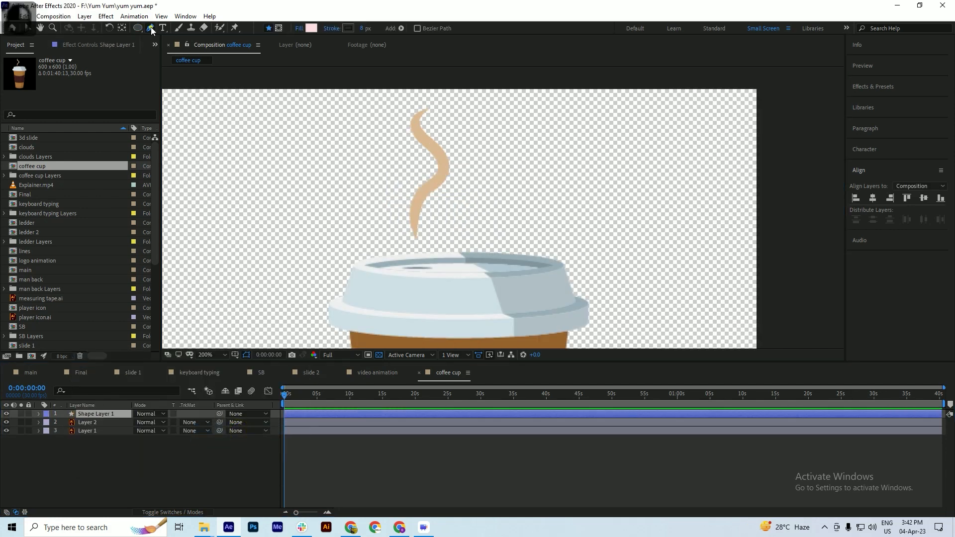
pyautogui.click(415, 241)
pyautogui.moveTo(421, 192); pyautogui.dragTo(436, 193)
pyautogui.moveTo(443, 155); pyautogui.dragTo(429, 145)
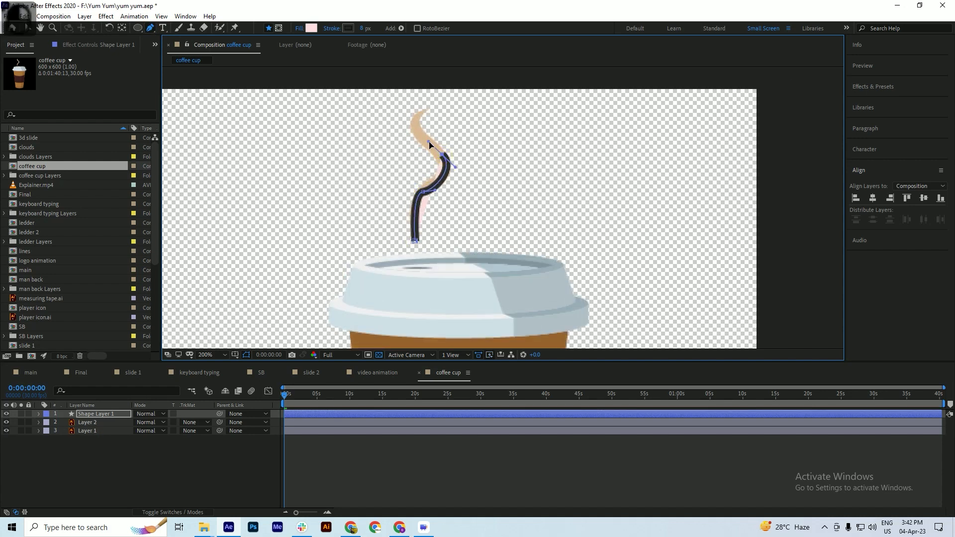
pyautogui.click(426, 111)
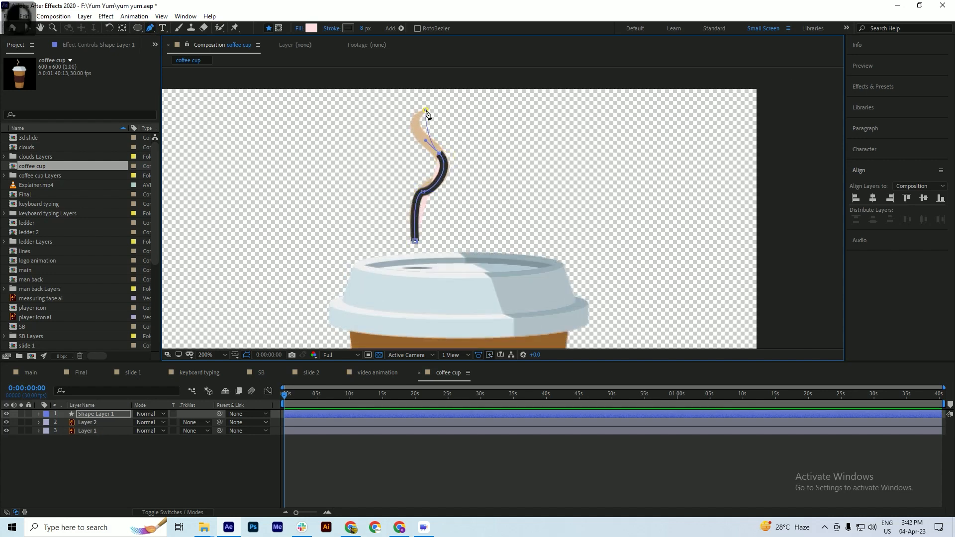
pyautogui.moveTo(426, 113); pyautogui.dragTo(456, 101)
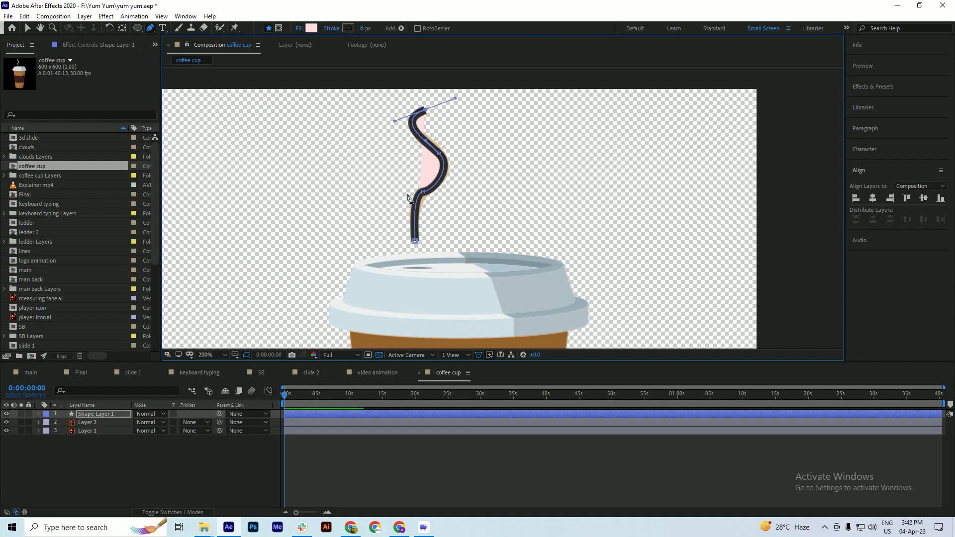
# Step: Adjust the curve handles at the steam path's lower bend, extend its bottom end down onto the lid and save
pyautogui.click(423, 192)
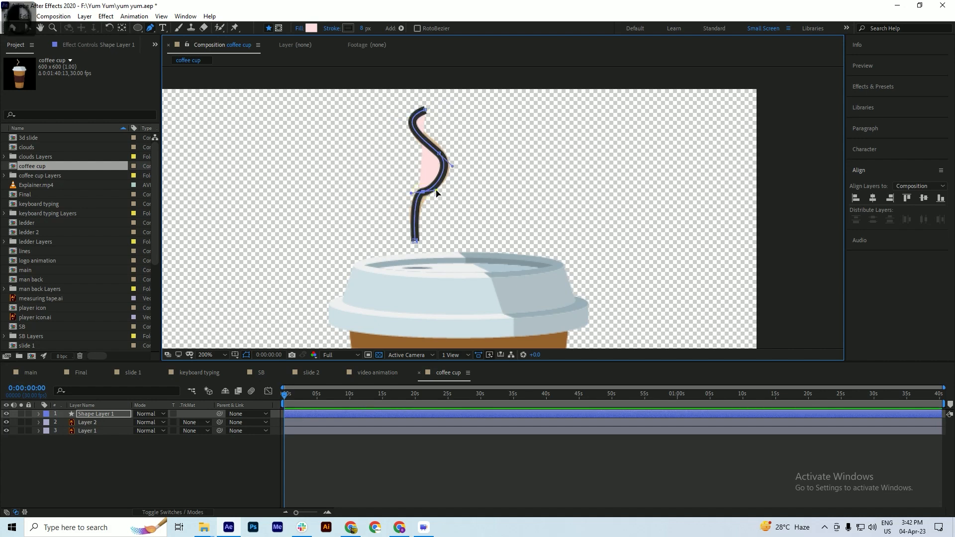
pyautogui.moveTo(434, 189)
pyautogui.mouseDown()
pyautogui.moveTo(442, 202)
pyautogui.moveTo(448, 194)
pyautogui.moveTo(435, 194)
pyautogui.mouseUp()
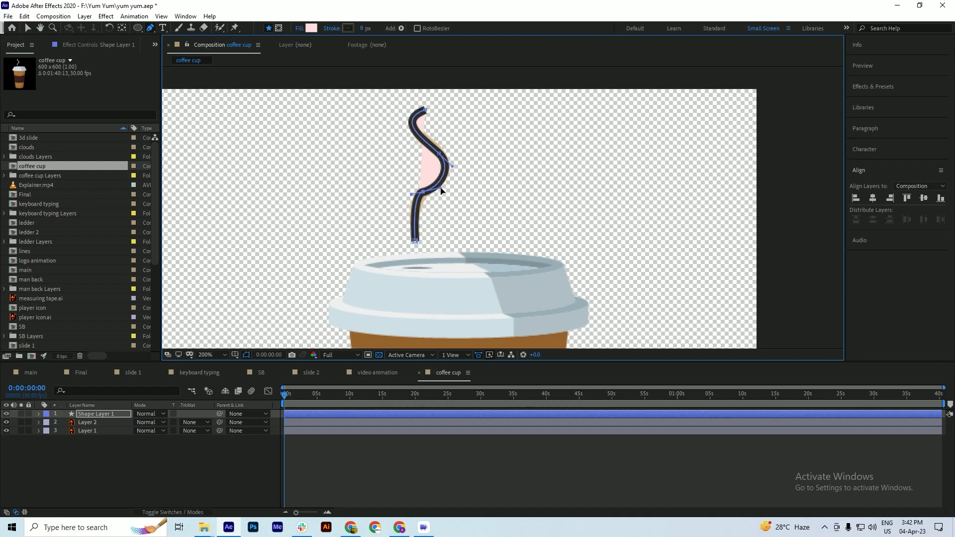
pyautogui.click(454, 167)
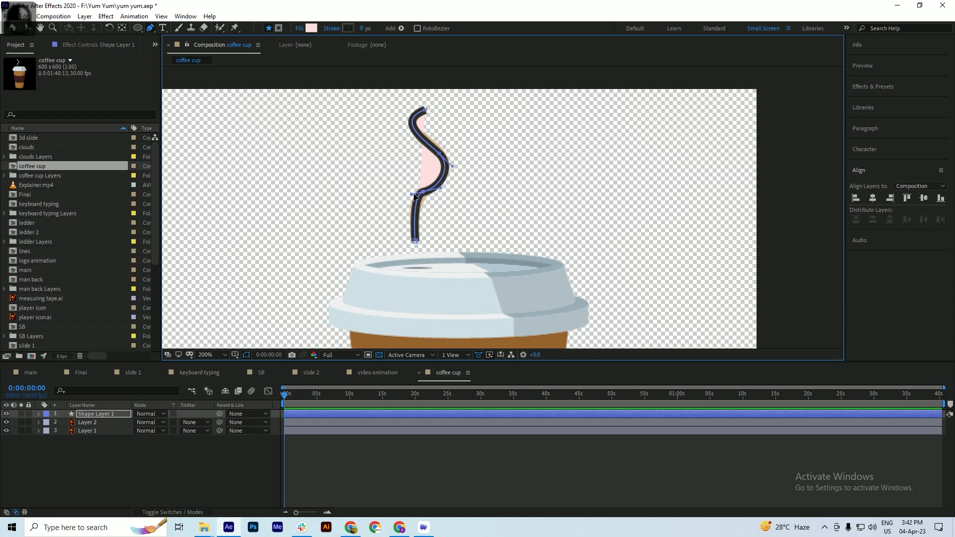
pyautogui.moveTo(415, 195); pyautogui.dragTo(404, 201)
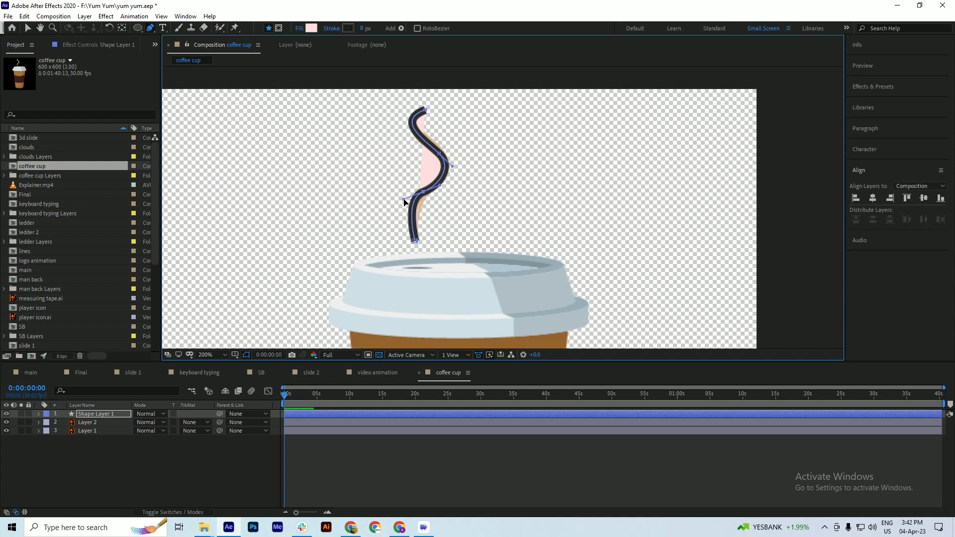
pyautogui.moveTo(416, 243); pyautogui.dragTo(417, 268)
pyautogui.hotkey('ctrl', 's')
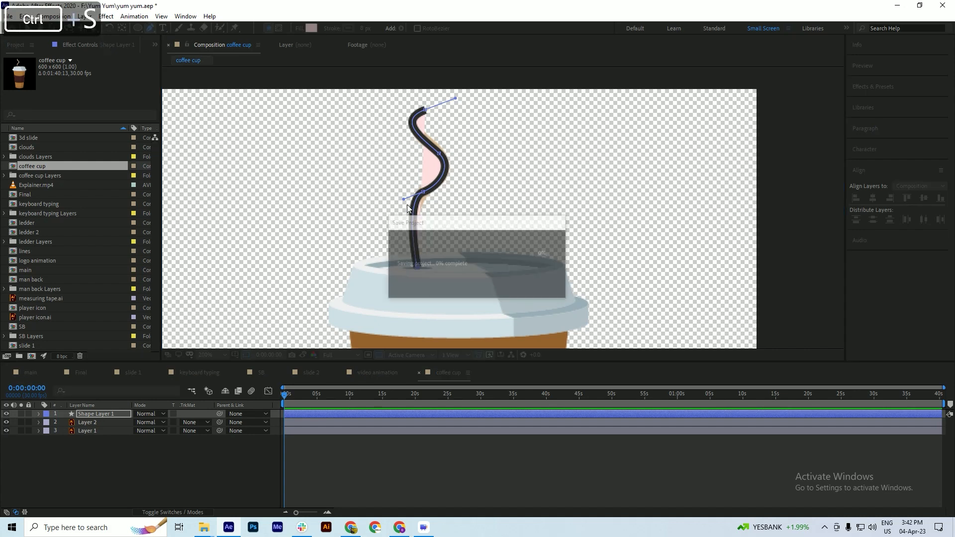
# Step: Shift the steam path's lower bend for a fuller wave, refine the upper bend's handle and save the project
pyautogui.moveTo(404, 200)
pyautogui.mouseDown()
pyautogui.moveTo(386, 207)
pyautogui.moveTo(421, 204)
pyautogui.mouseUp()
pyautogui.click(440, 155)
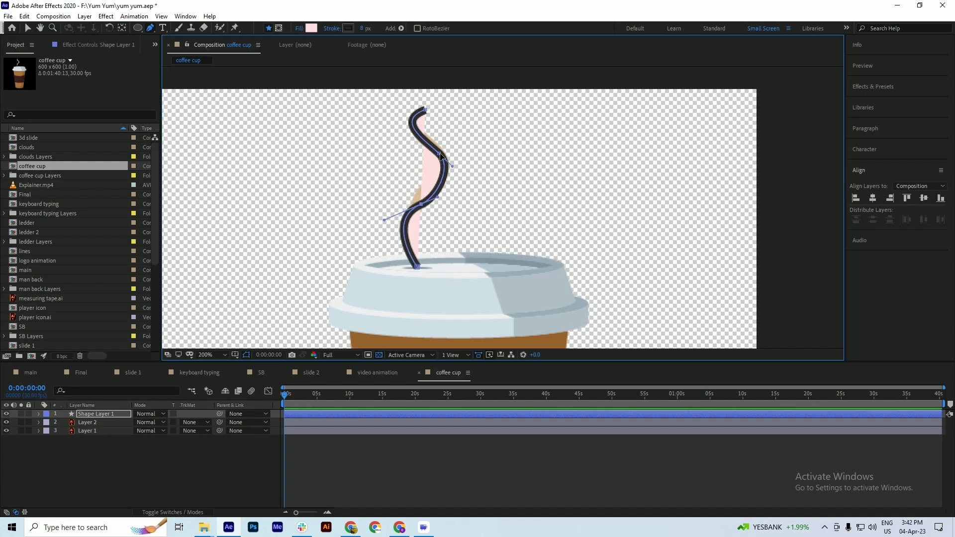
pyautogui.click(441, 154)
pyautogui.moveTo(453, 169); pyautogui.dragTo(453, 170)
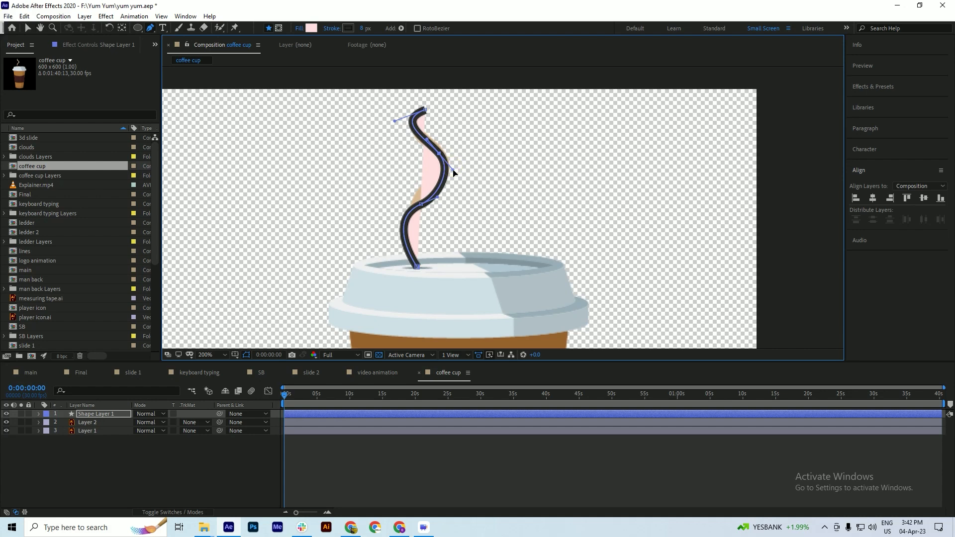
pyautogui.hotkey('ctrl', 's')
# Step: Expand the steam shape layer's contents to show the path, stroke and transform properties of Shape 1
pyautogui.click(87, 473)
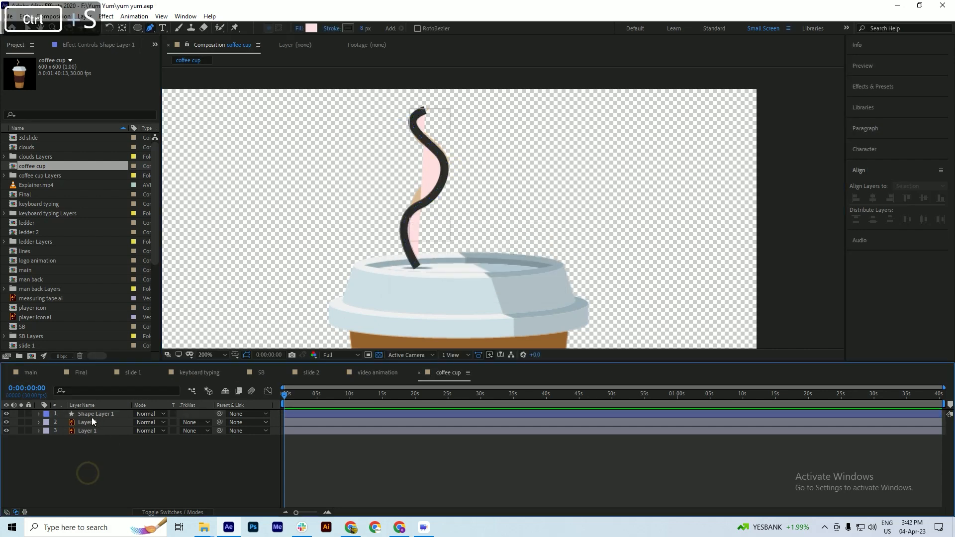
pyautogui.click(90, 414)
pyautogui.click(39, 414)
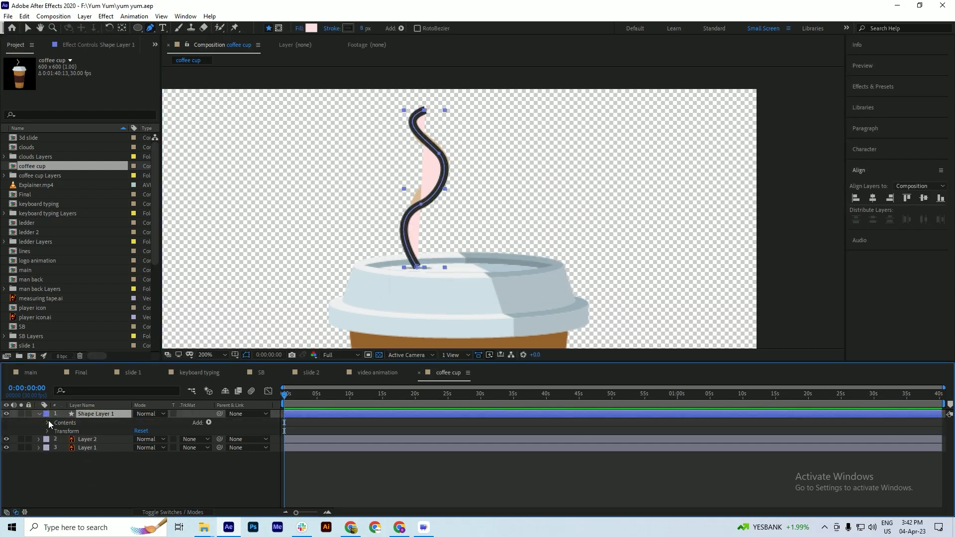
pyautogui.click(49, 423)
pyautogui.click(56, 431)
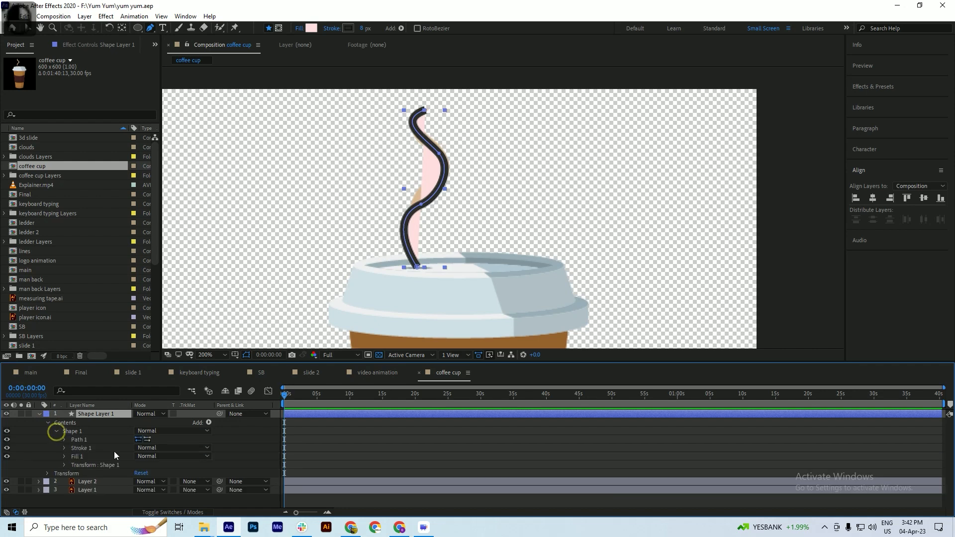
pyautogui.click(65, 464)
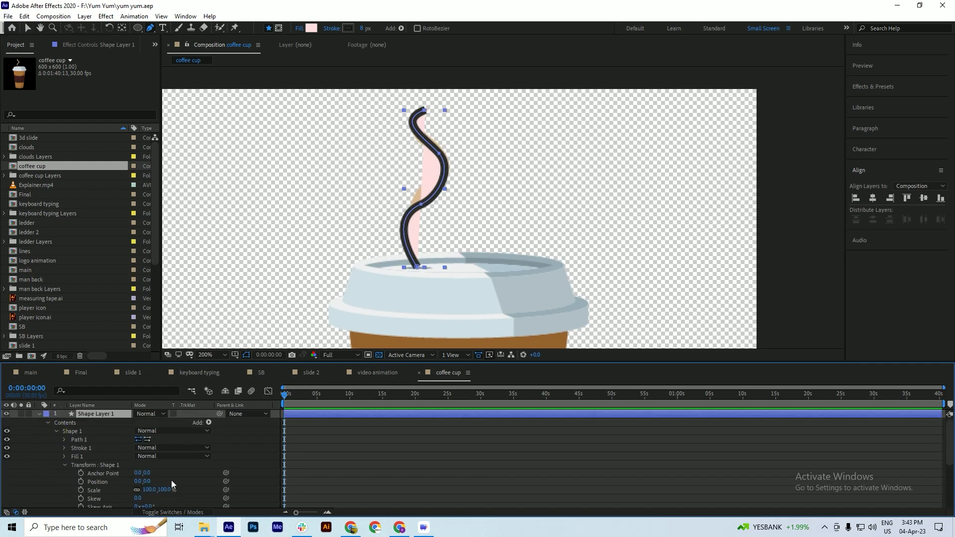
pyautogui.click(65, 439)
pyautogui.click(65, 457)
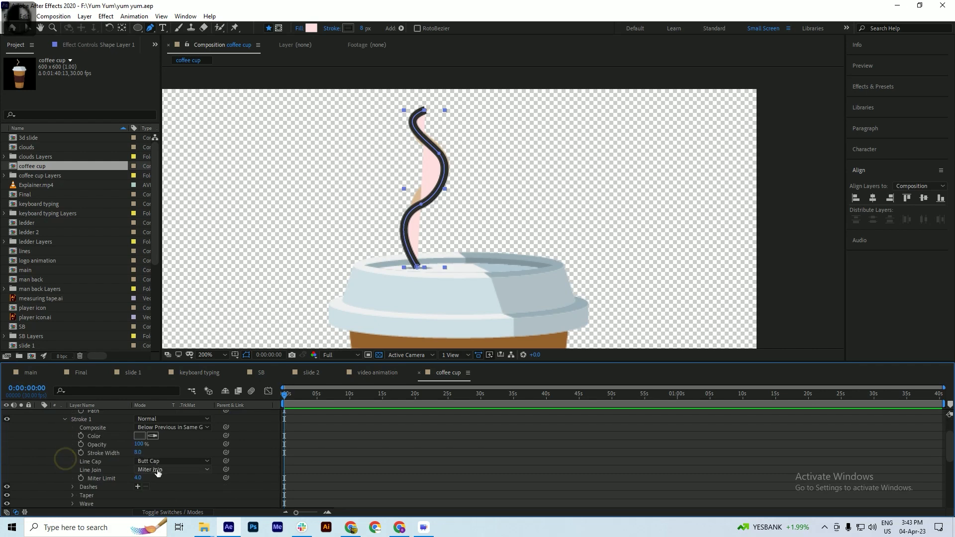
pyautogui.scroll(-1, 165, 472)
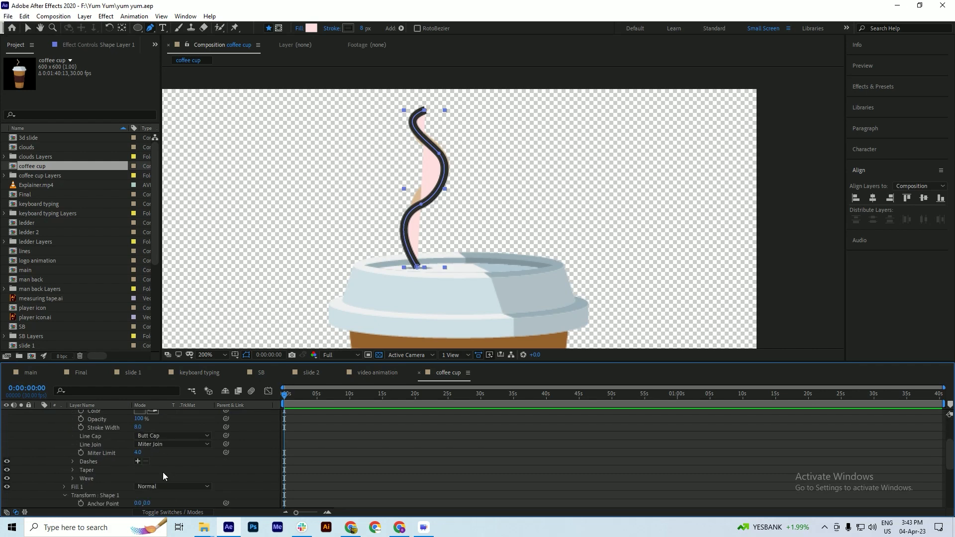
# Step: Taper the upper end of the steam stroke with an End Length of 28% and save the project
pyautogui.click(71, 471)
pyautogui.scroll(-1, 183, 470)
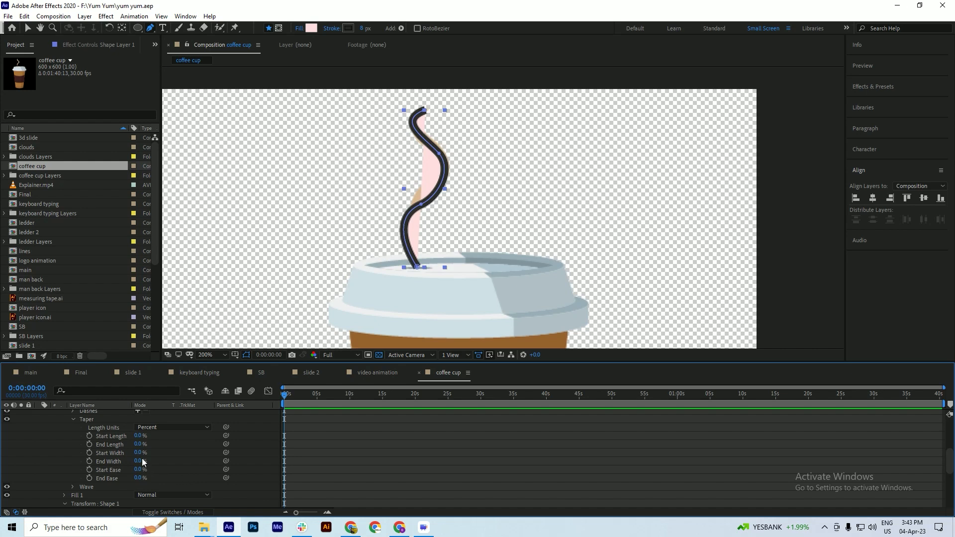
pyautogui.scroll(1, 147, 467)
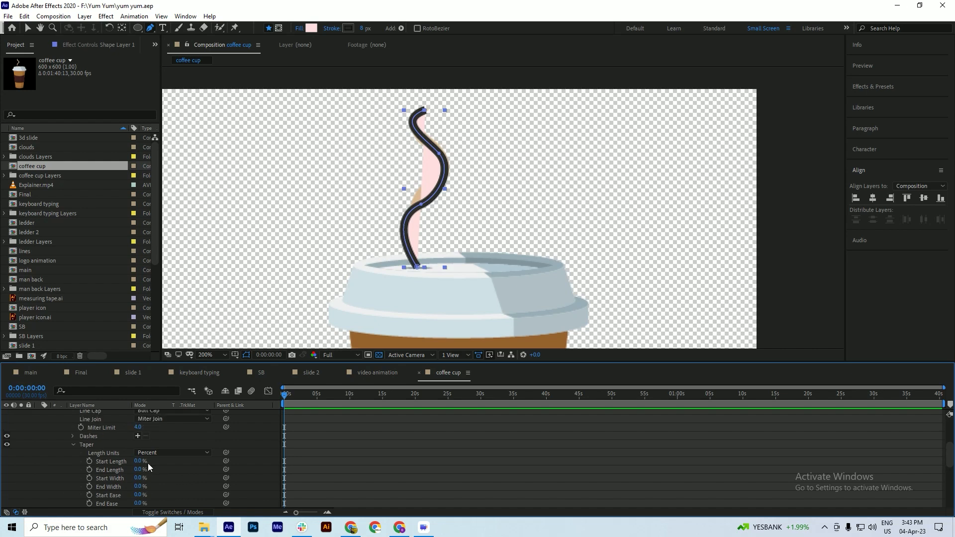
pyautogui.scroll(-1, 148, 464)
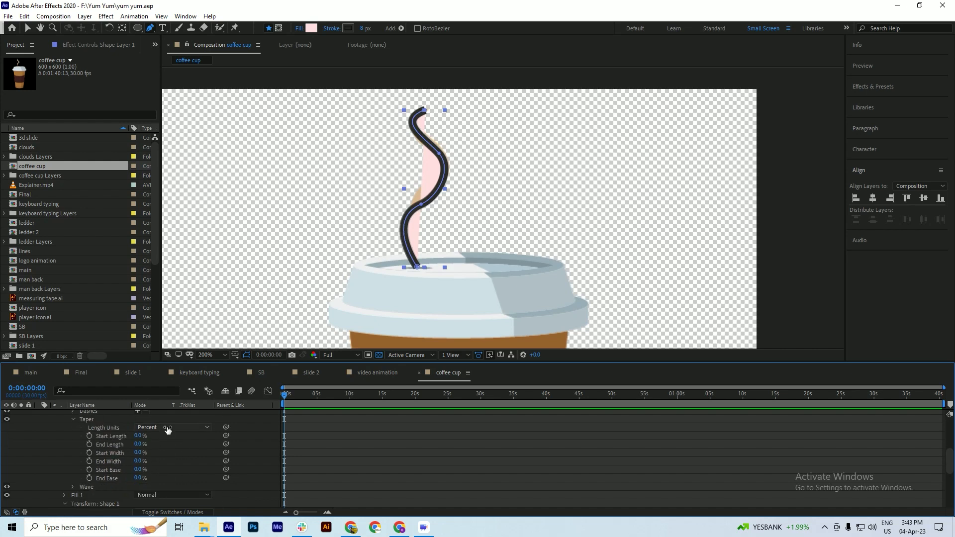
pyautogui.click(73, 488)
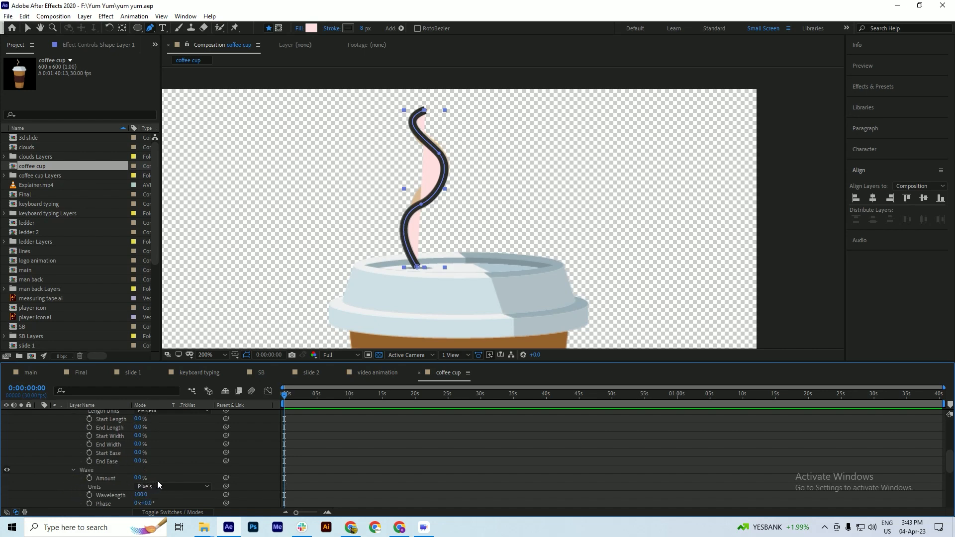
pyautogui.scroll(1, 159, 486)
pyautogui.moveTo(140, 444)
pyautogui.mouseDown()
pyautogui.moveTo(161, 446)
pyautogui.moveTo(145, 451)
pyautogui.mouseUp()
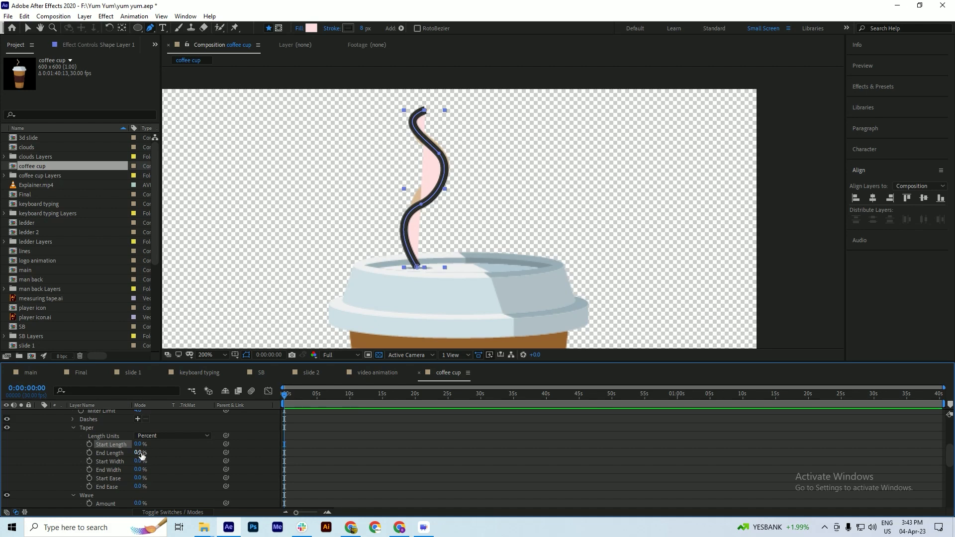
pyautogui.moveTo(141, 453)
pyautogui.mouseDown()
pyautogui.moveTo(198, 459)
pyautogui.moveTo(166, 466)
pyautogui.mouseUp()
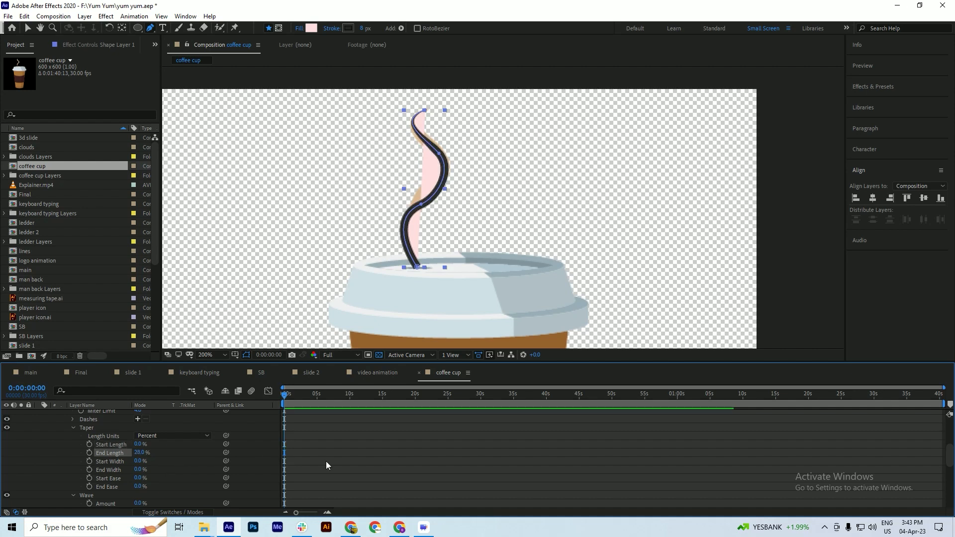
pyautogui.click(45, 456)
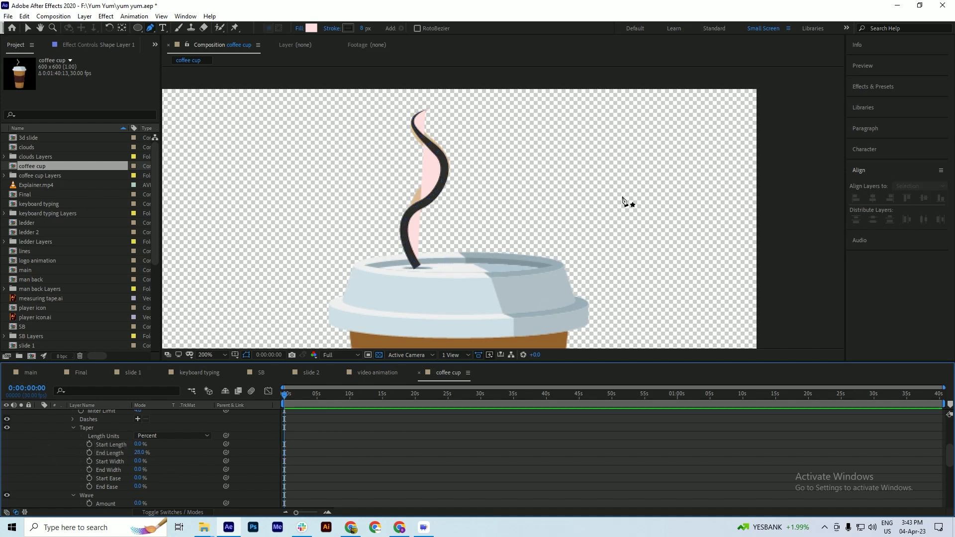
pyautogui.hotkey('ctrl', 's')
# Step: Check the tapered steam line against the cup, collapse the shape layer's properties and save the project
pyautogui.scroll(-1, 382, 167)
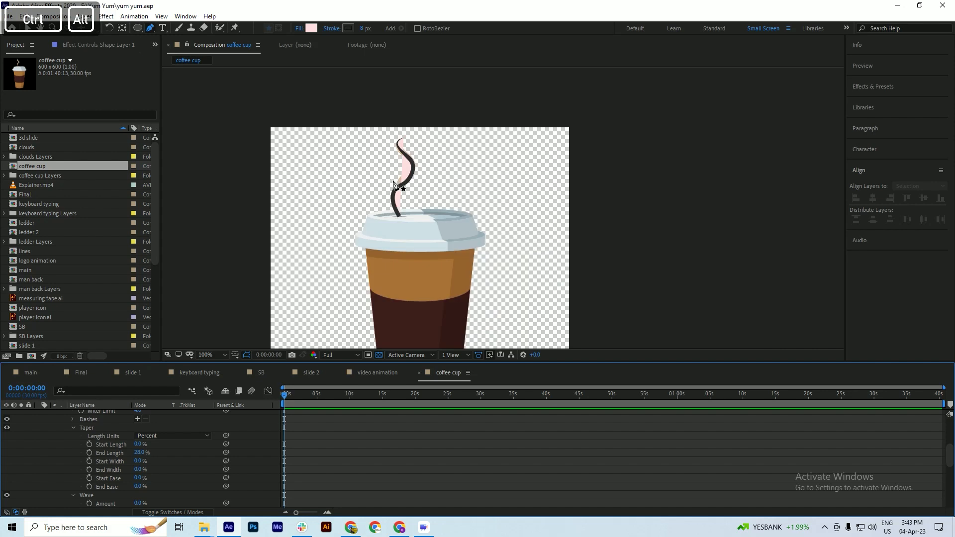
pyautogui.scroll(1, 394, 181)
pyautogui.hotkey('ctrl', 's')
pyautogui.scroll(4, 41, 421)
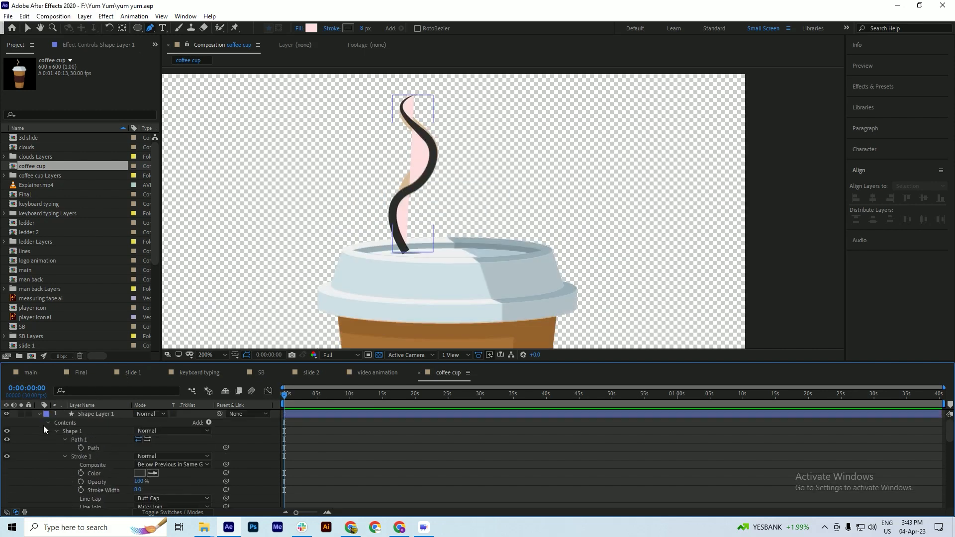
pyautogui.click(40, 415)
pyautogui.hotkey('ctrl', 's')
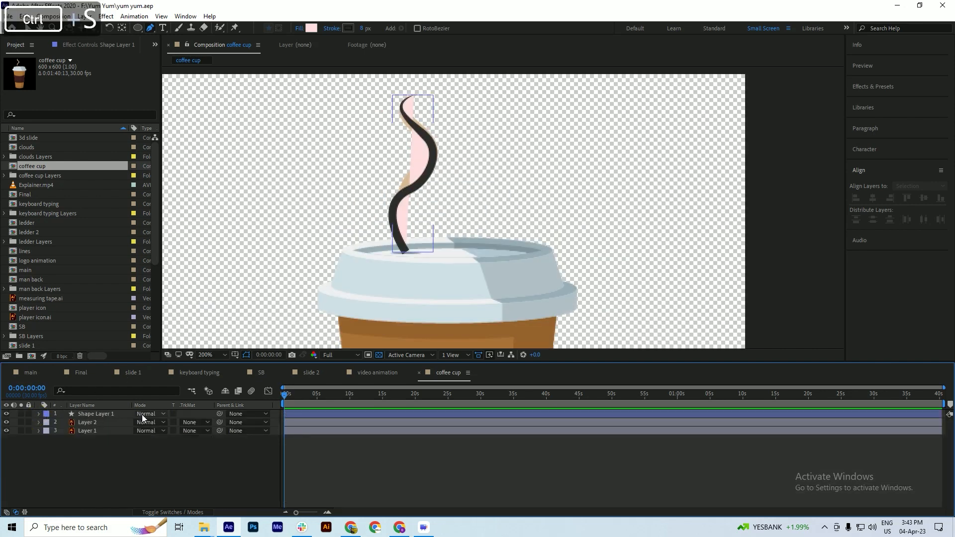
# Step: Add Trim Paths to the steam shape layer and expand its settings
pyautogui.click(100, 415)
pyautogui.click(38, 414)
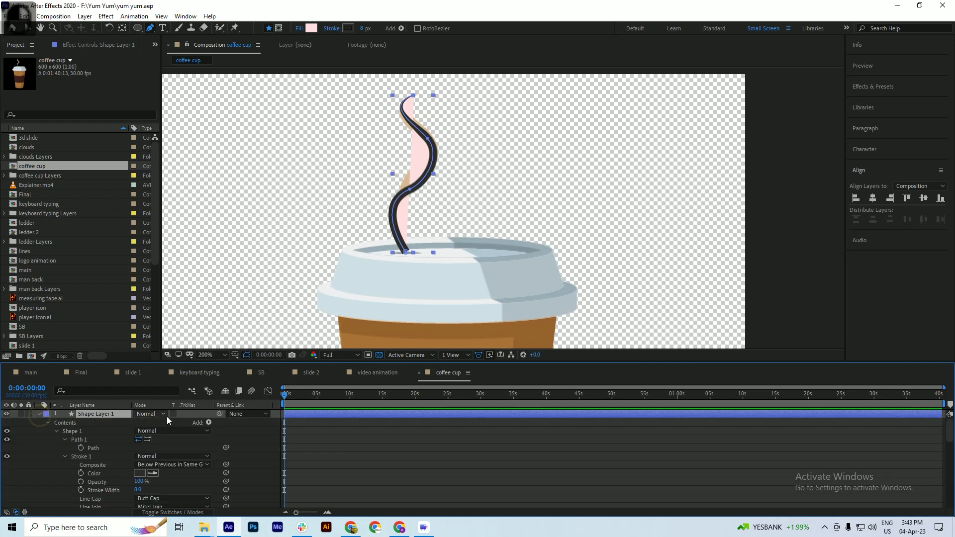
pyautogui.click(208, 422)
pyautogui.click(261, 369)
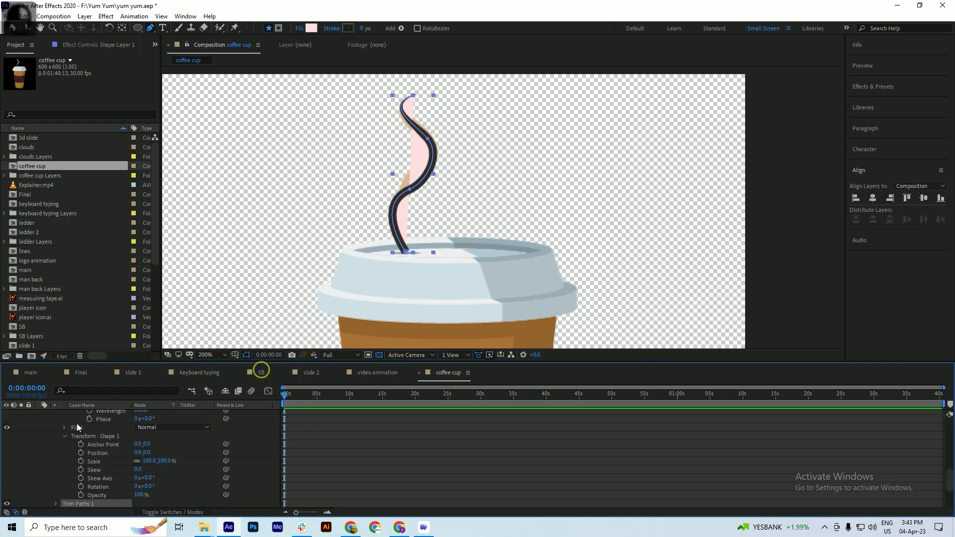
pyautogui.scroll(-3, 66, 481)
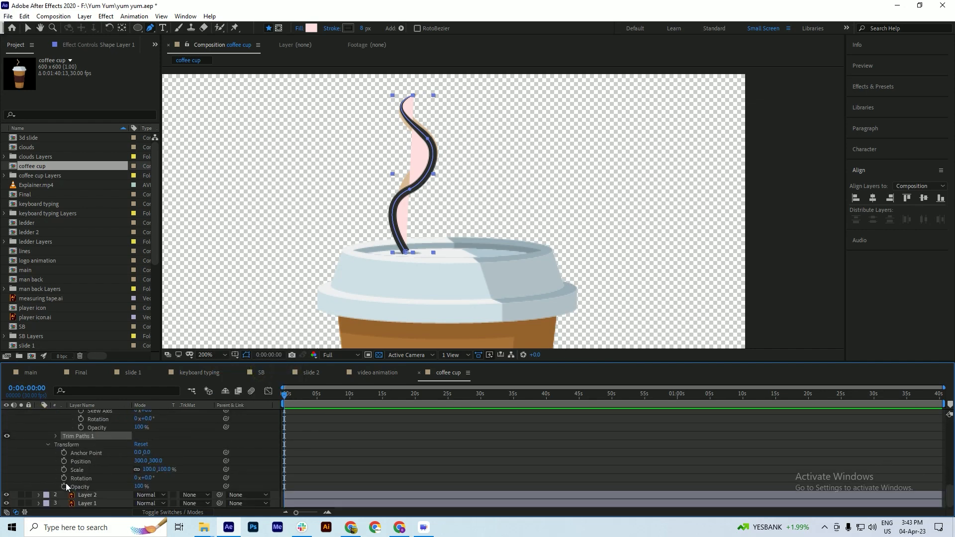
pyautogui.click(55, 437)
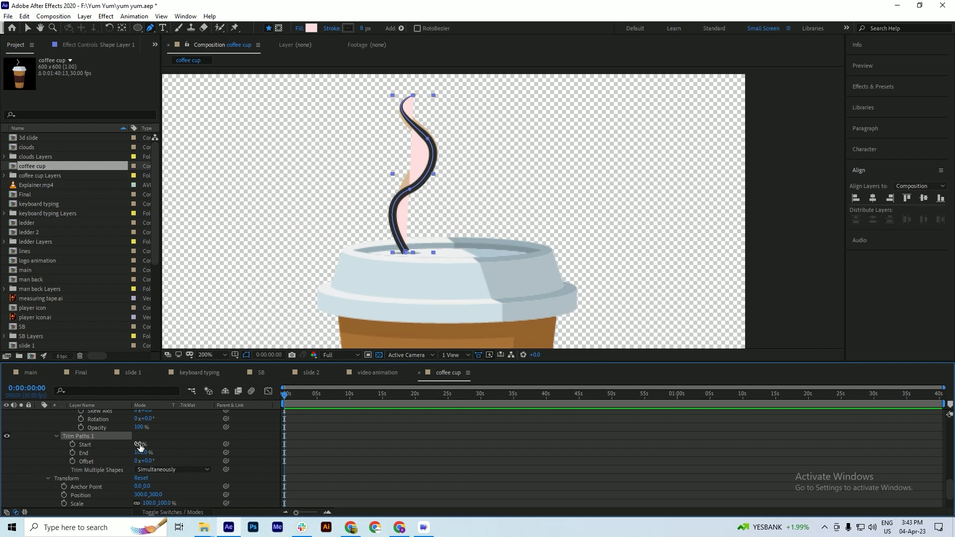
# Step: Set the Trim Paths End to 0%, keyframe Start and End at 0:00:00:00 and save the project
pyautogui.moveTo(142, 453); pyautogui.dragTo(107, 463)
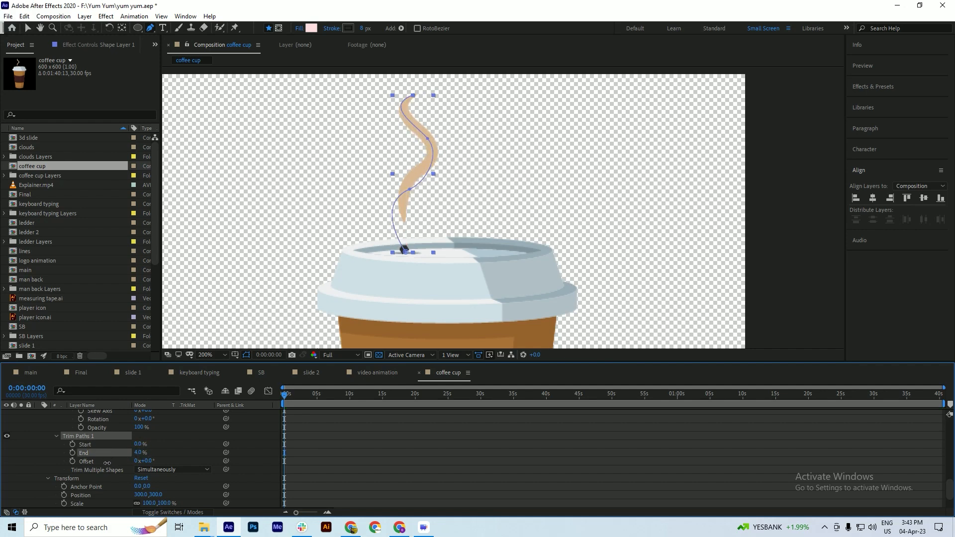
pyautogui.click(73, 453)
pyautogui.click(73, 445)
pyautogui.hotkey('ctrl', 's')
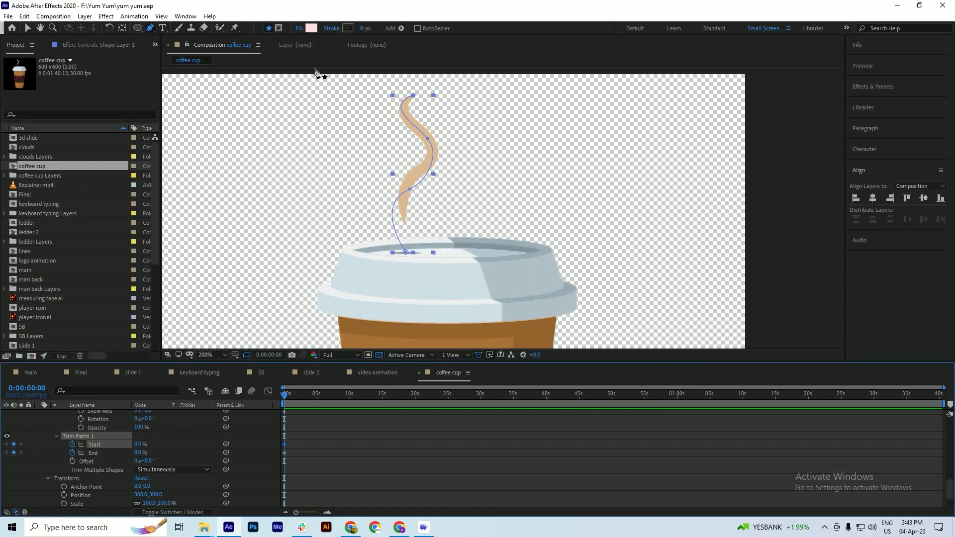
# Step: Set the steam shape's fill to None and save the project
pyautogui.click(299, 28)
pyautogui.click(211, 223)
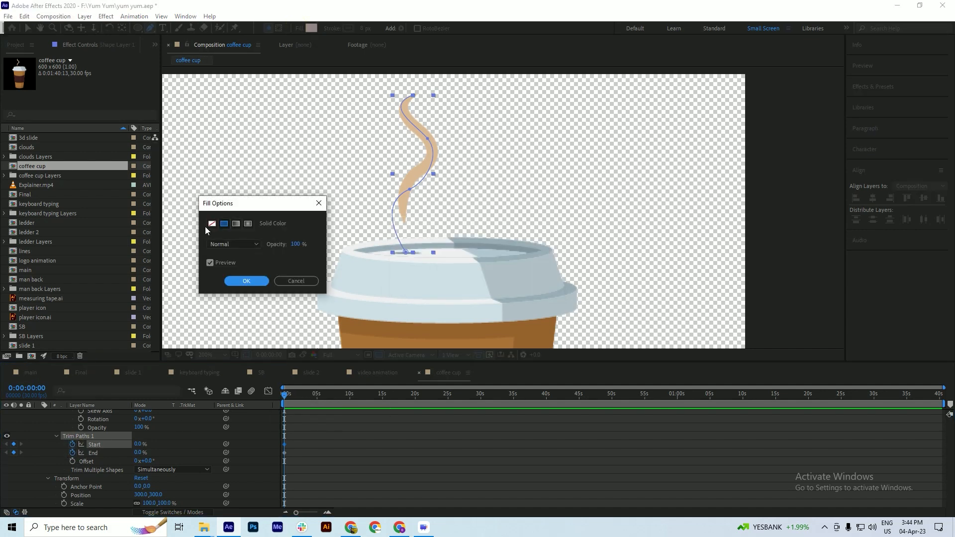
pyautogui.click(246, 282)
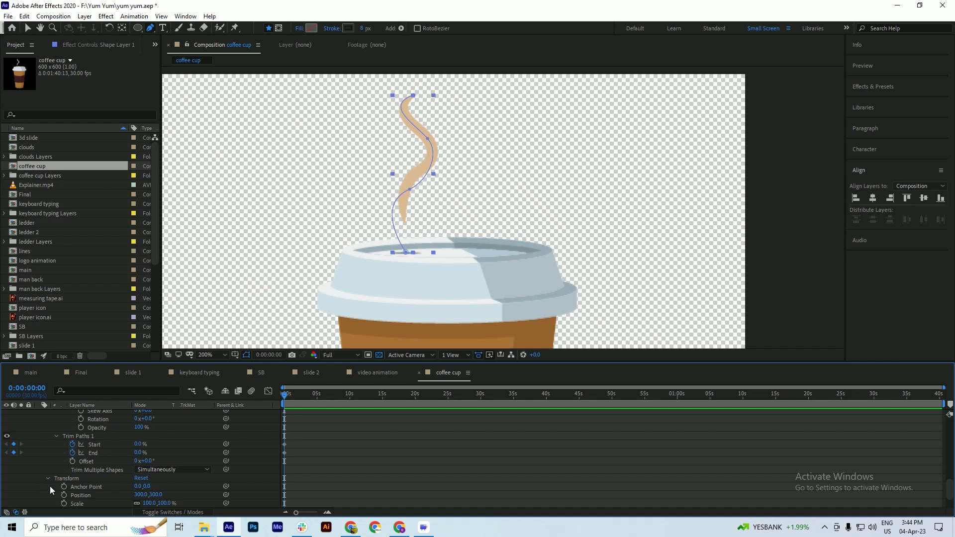
pyautogui.hotkey('ctrl', 's')
# Step: Keyframe the Trim Paths Start and End at 100% at 0:00:01:29 and save the project
pyautogui.click(294, 395)
pyautogui.scroll(3, 269, 406)
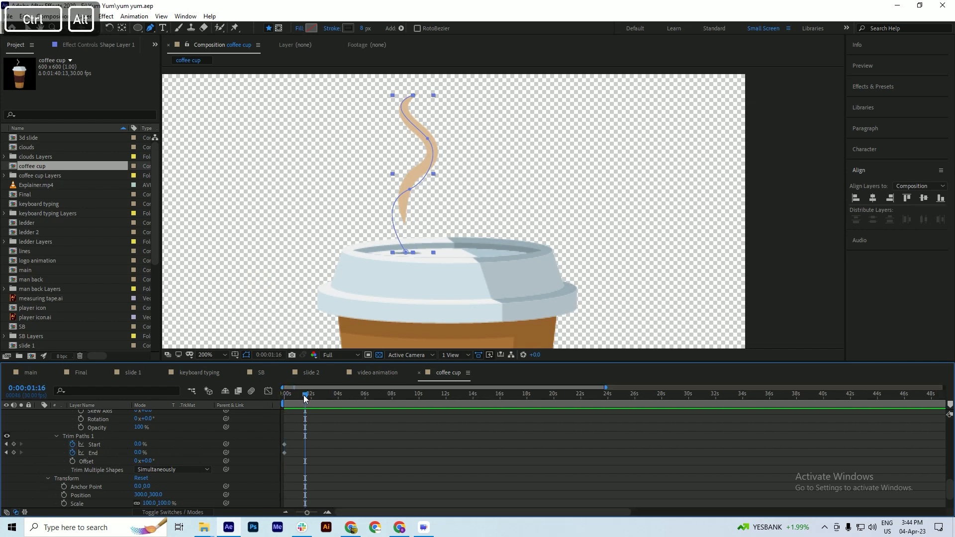
pyautogui.moveTo(305, 397); pyautogui.dragTo(309, 397)
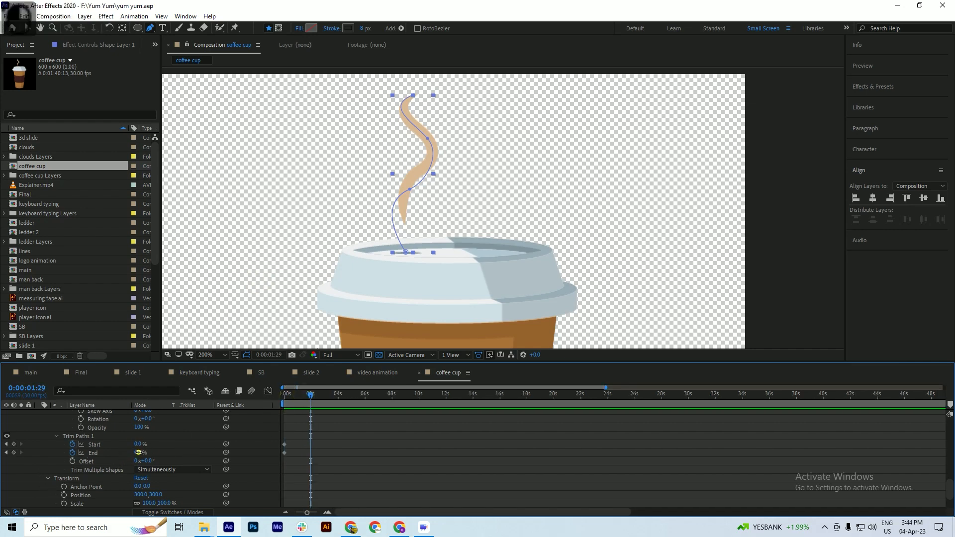
pyautogui.moveTo(139, 453); pyautogui.dragTo(188, 446)
pyautogui.hotkey('ctrl', 's')
# Step: Shift both Trim Paths Start keyframes about 1.3 seconds later than the End keyframes and preview the steam
pyautogui.moveTo(340, 434)
pyautogui.mouseDown()
pyautogui.moveTo(270, 443)
pyautogui.moveTo(301, 447)
pyautogui.mouseUp()
pyautogui.moveTo(304, 399); pyautogui.dragTo(234, 418)
pyautogui.press('space')
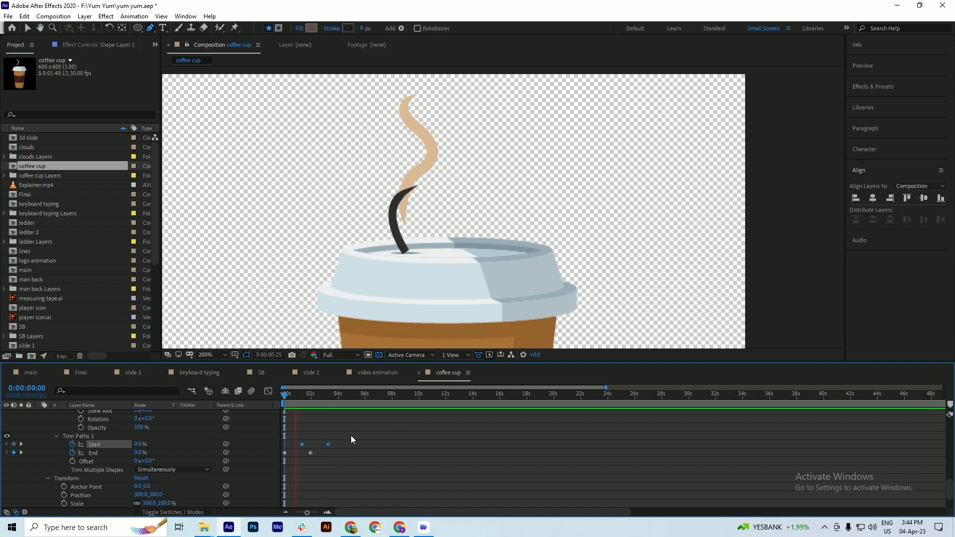
pyautogui.press('space')
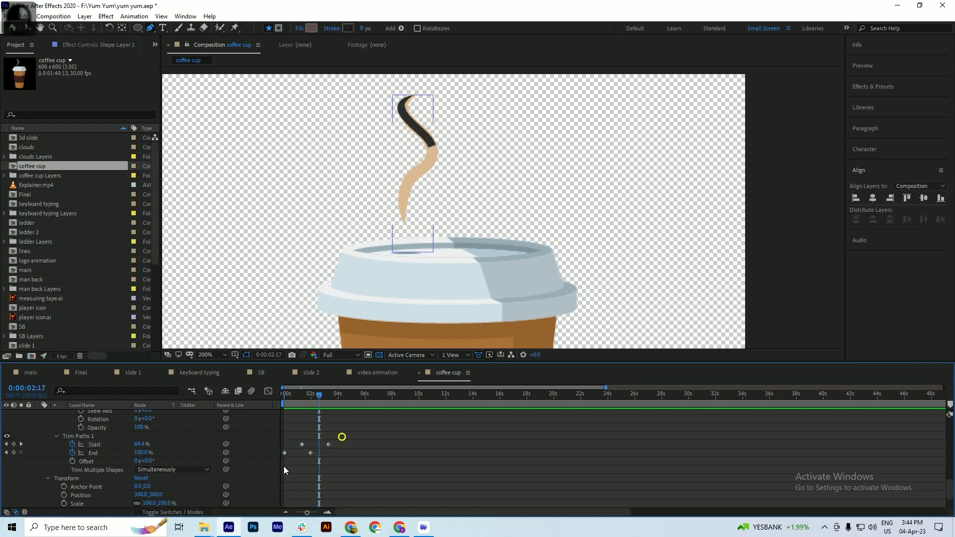
# Step: Apply Easy Ease to all four Trim Paths keyframes and preview the motion
pyautogui.moveTo(348, 431); pyautogui.dragTo(268, 469)
pyautogui.press('F9')
pyautogui.press('space')
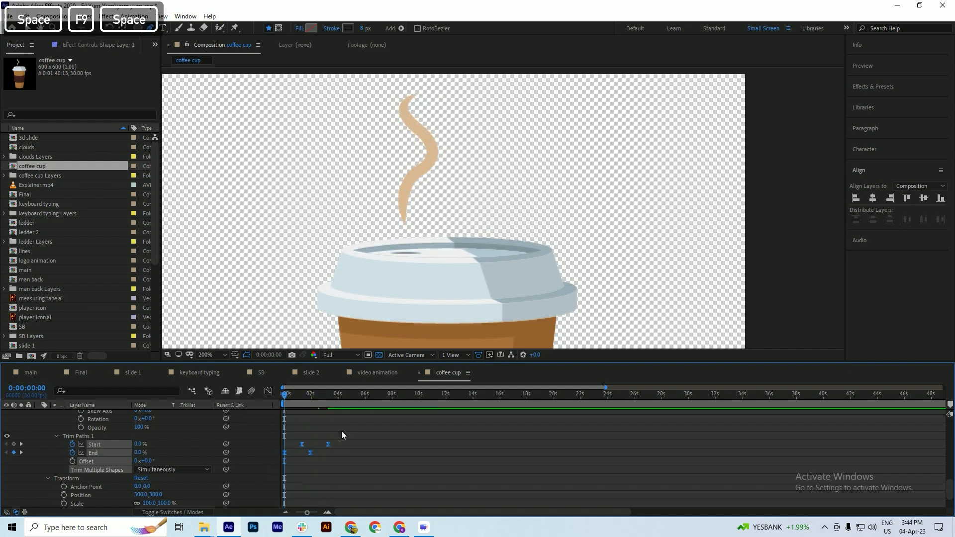
pyautogui.press('space')
# Step: Stretch all Trim Paths keyframes proportionally until the last Start keyframe sits at about 7.5 seconds, and preview
pyautogui.moveTo(365, 437); pyautogui.dragTo(280, 473)
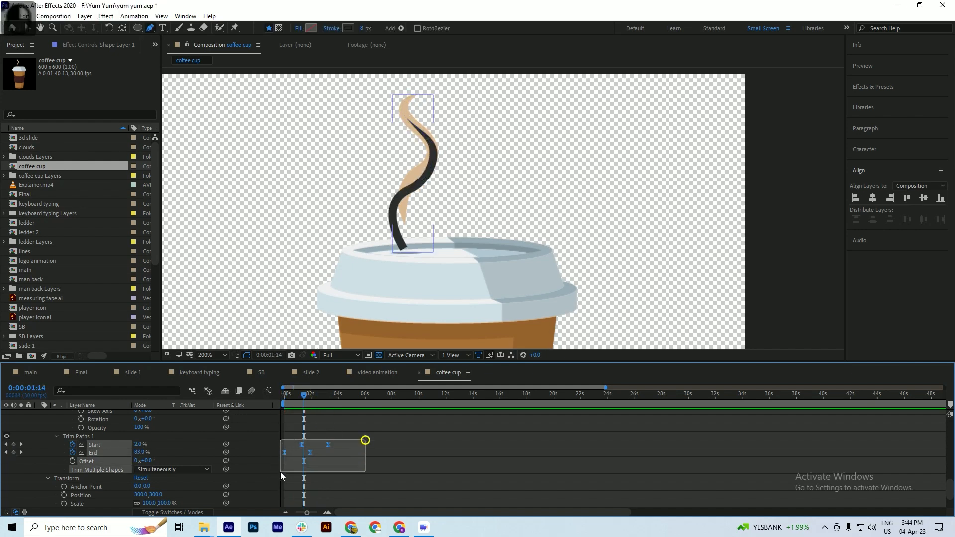
pyautogui.moveTo(328, 444); pyautogui.dragTo(386, 447)
pyautogui.press('space')
pyautogui.press('space')
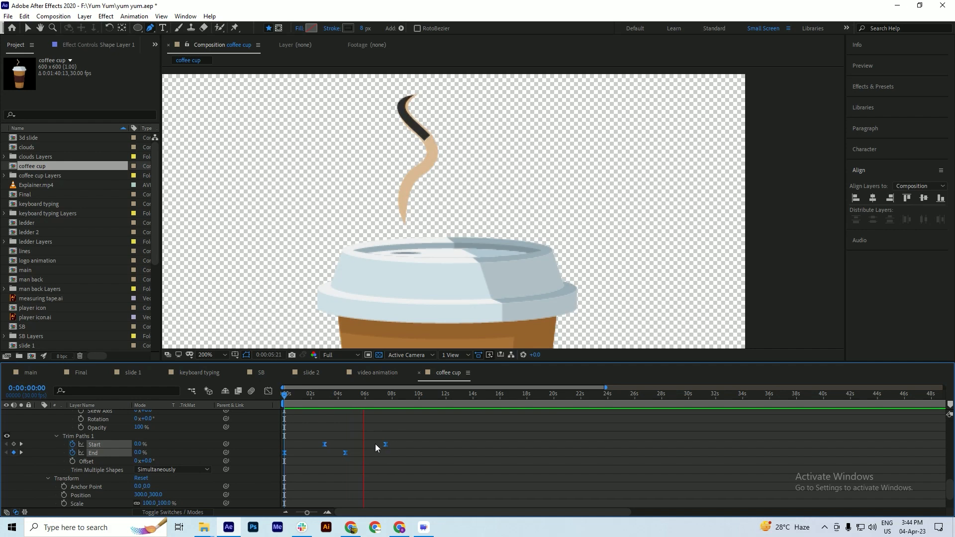
pyautogui.press('space')
# Step: Collapse the steam shape layer's properties and save the project
pyautogui.scroll(3, 58, 449)
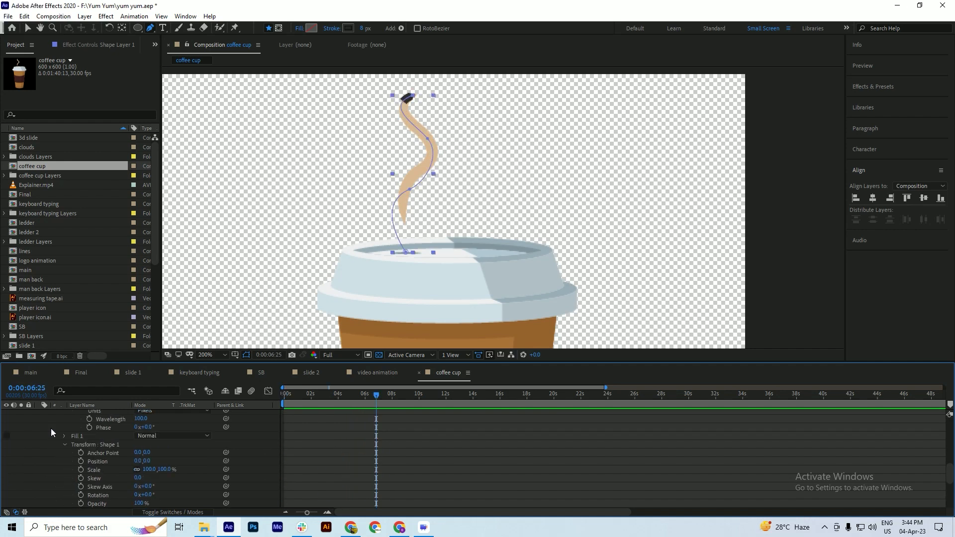
pyautogui.scroll(7, 52, 434)
pyautogui.scroll(2, 52, 433)
pyautogui.click(38, 414)
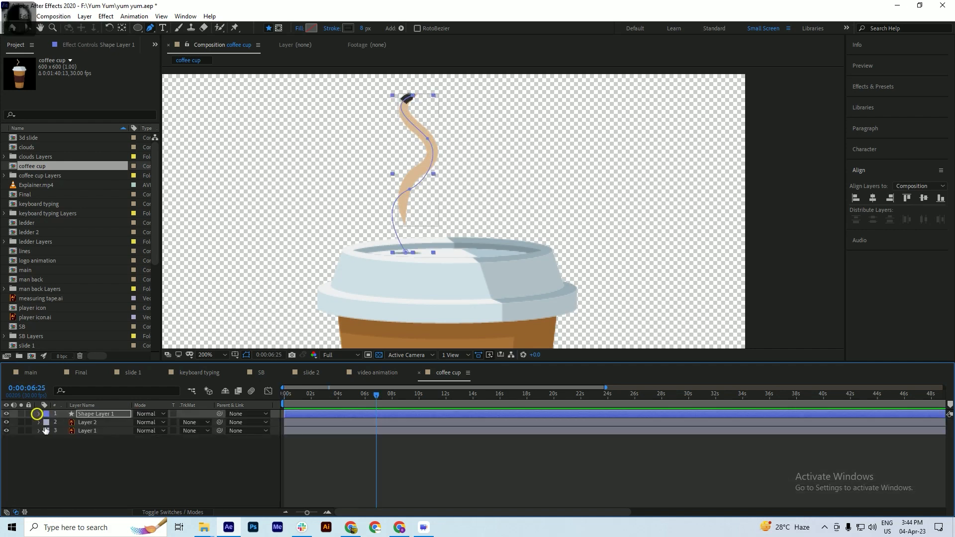
pyautogui.hotkey('ctrl', 's')
# Step: At 0:00:04:16, sample the original steam's tan (DBBA95) as the shape's stroke color and save the project
pyautogui.moveTo(379, 397); pyautogui.dragTo(347, 401)
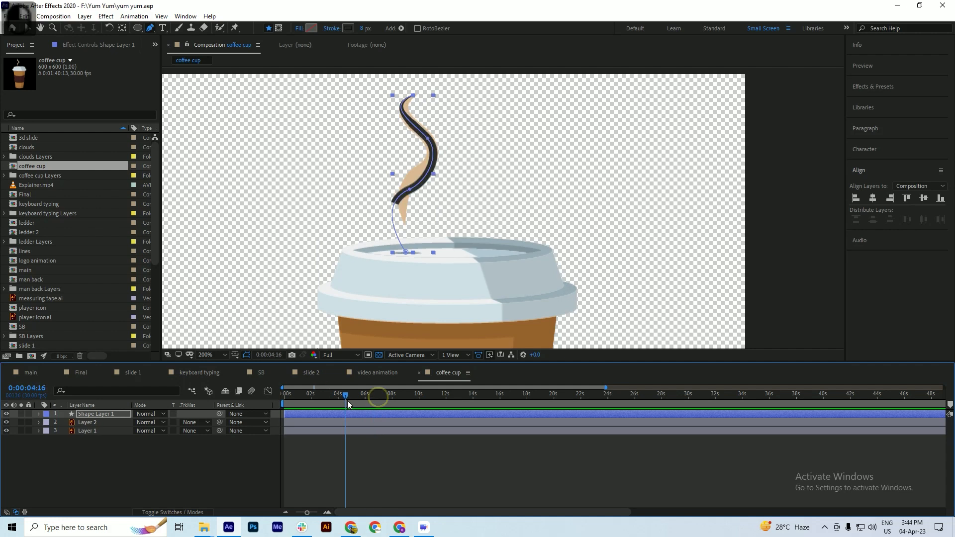
pyautogui.click(348, 28)
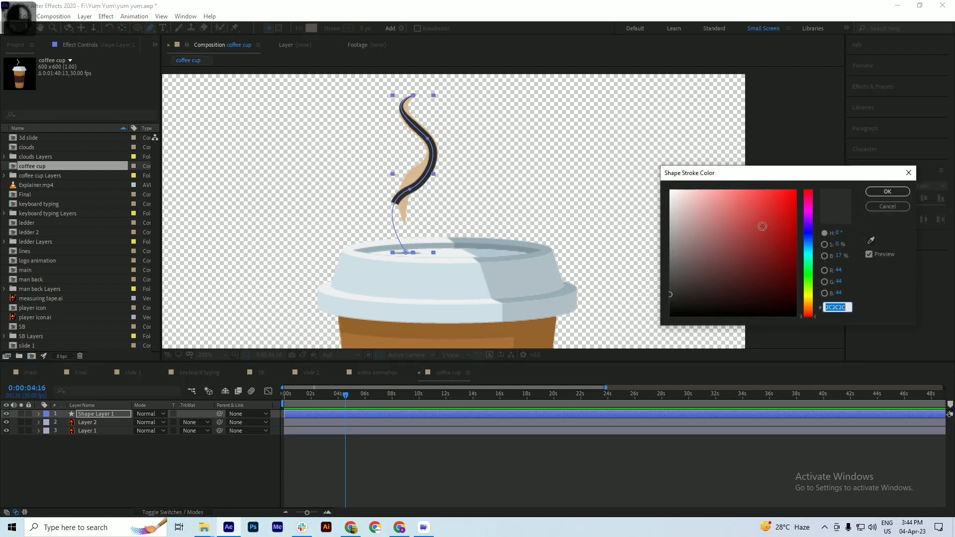
pyautogui.click(870, 242)
pyautogui.click(413, 176)
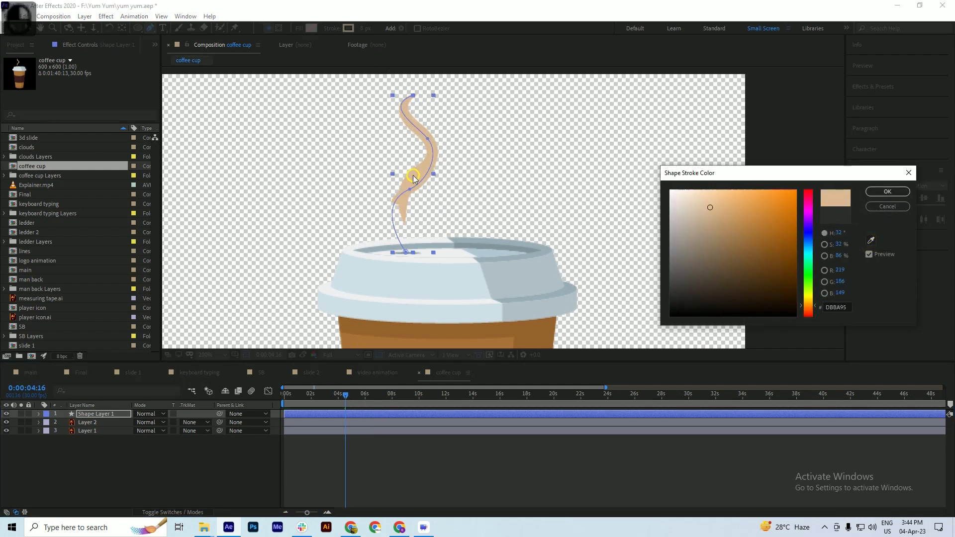
pyautogui.click(887, 191)
pyautogui.hotkey('ctrl', 's')
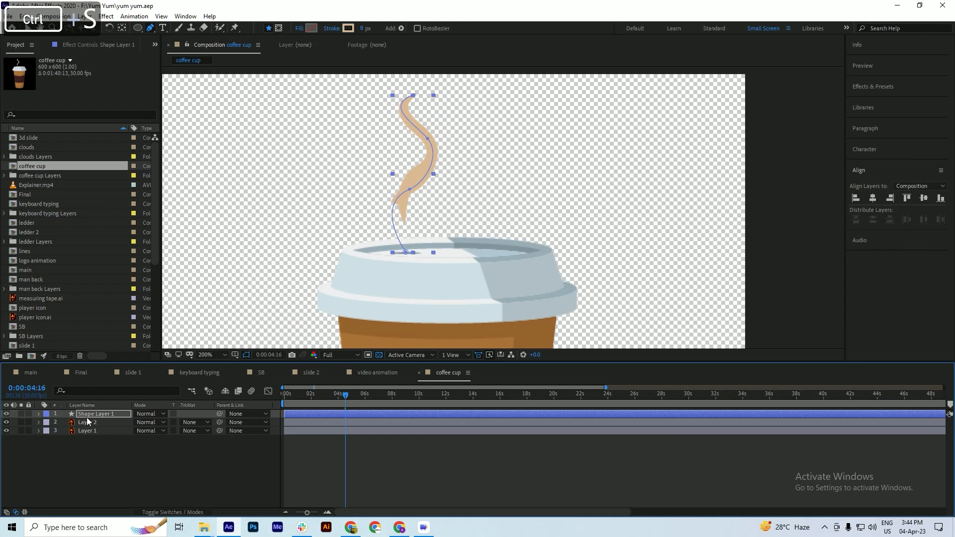
# Step: Set the steam shape layer's Opacity to 50%
pyautogui.press('t')
pyautogui.moveTo(141, 423); pyautogui.dragTo(124, 426)
pyautogui.click(139, 423)
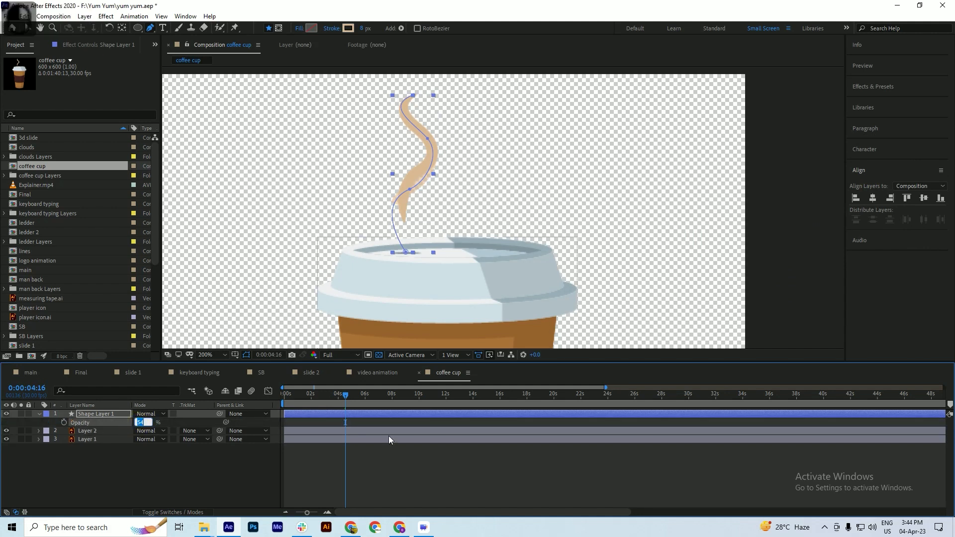
pyautogui.write('50')
pyautogui.press('Return')
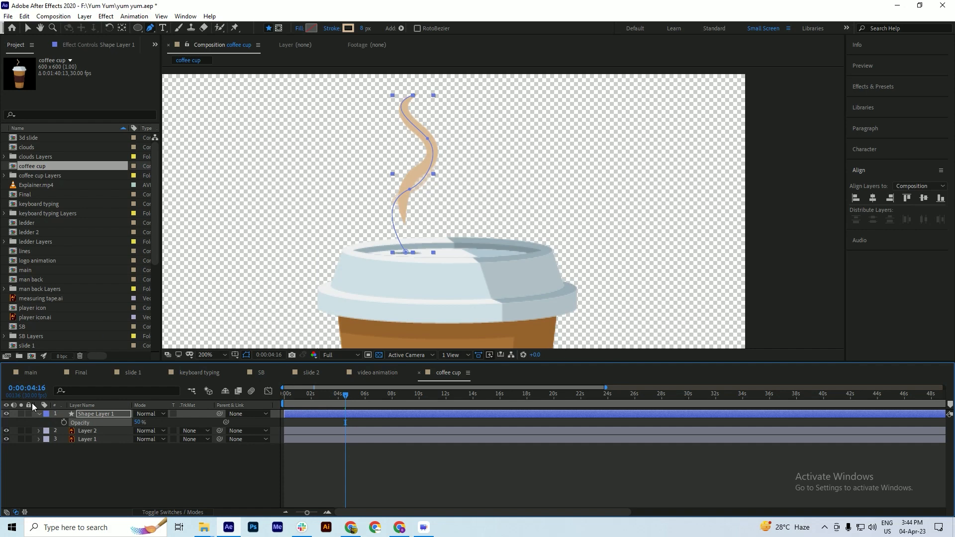
# Step: Hide the original steam artwork in Layer 2 and play the animation
pyautogui.click(6, 432)
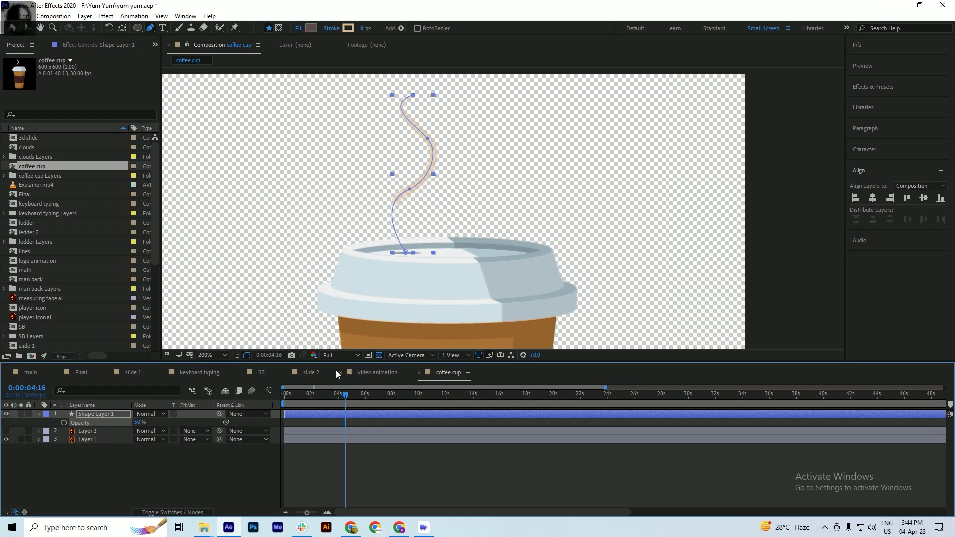
pyautogui.press('space')
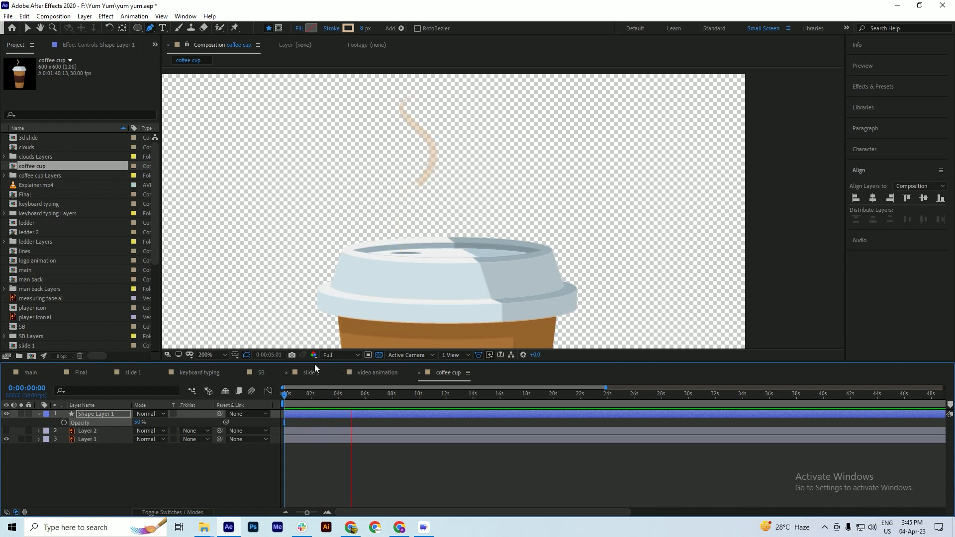
pyautogui.press('space')
# Step: Turn off the composition's transparency grid and preview the steam on the black background
pyautogui.click(349, 354)
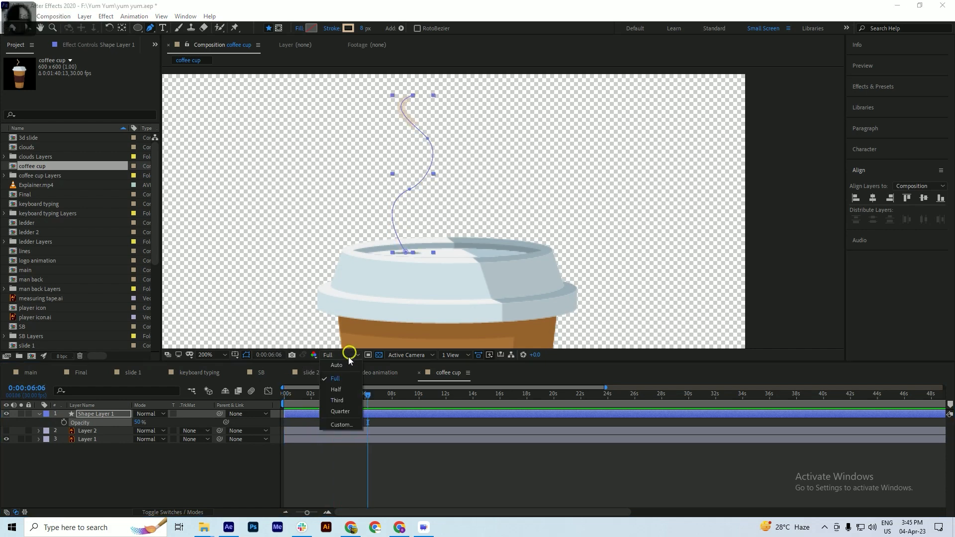
pyautogui.click(378, 355)
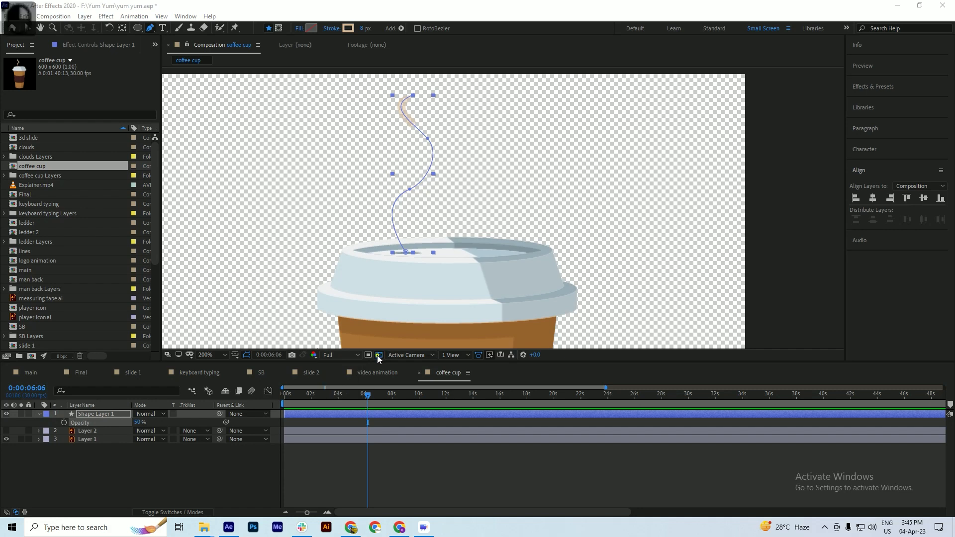
pyautogui.click(378, 355)
pyautogui.press('space')
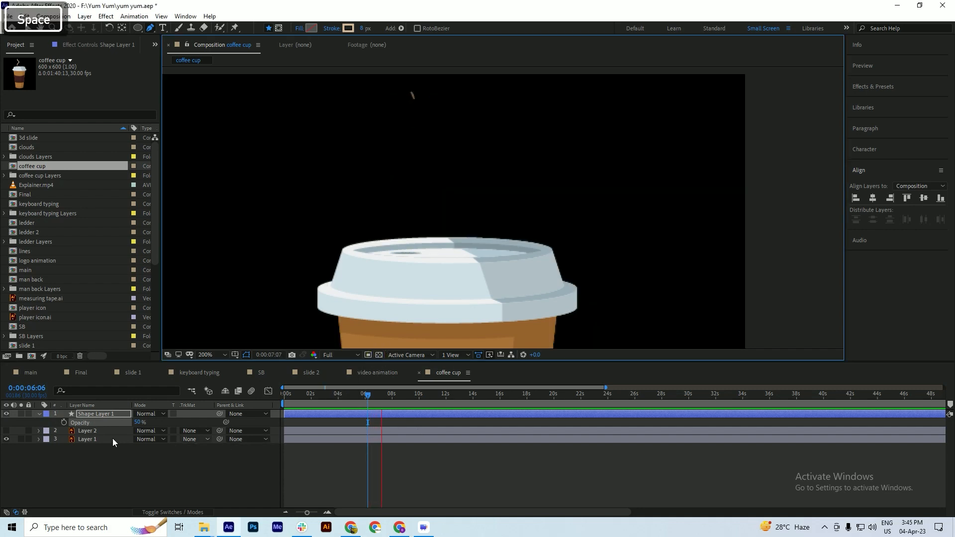
# Step: Select the steam shape layer and search the effects for "blur"
pyautogui.click(96, 413)
pyautogui.hotkey('ctrl', '5')
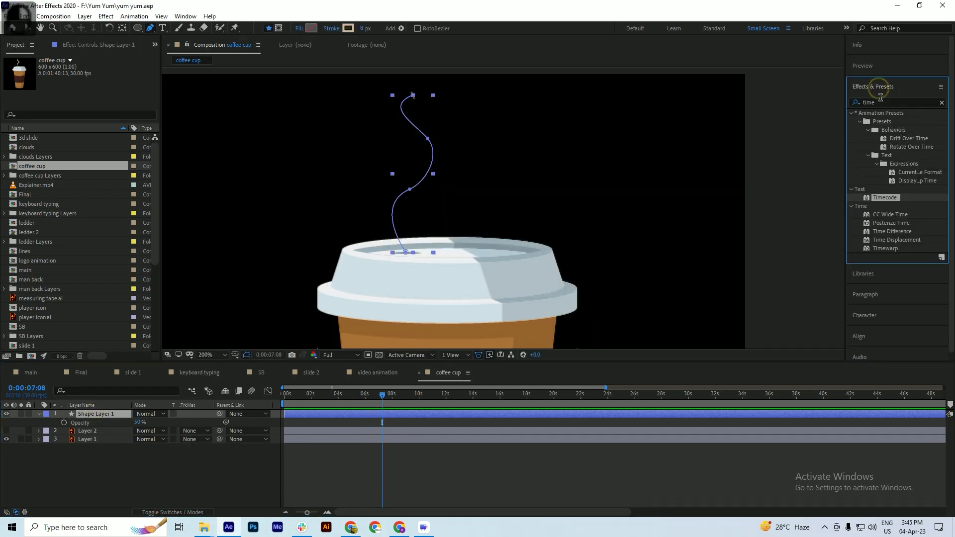
pyautogui.doubleClick(879, 101)
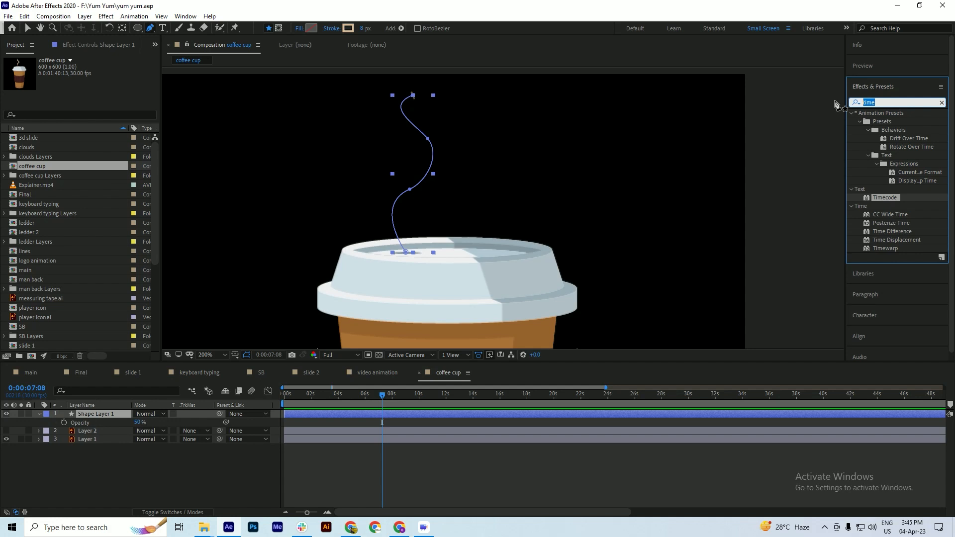
pyautogui.write('blur')
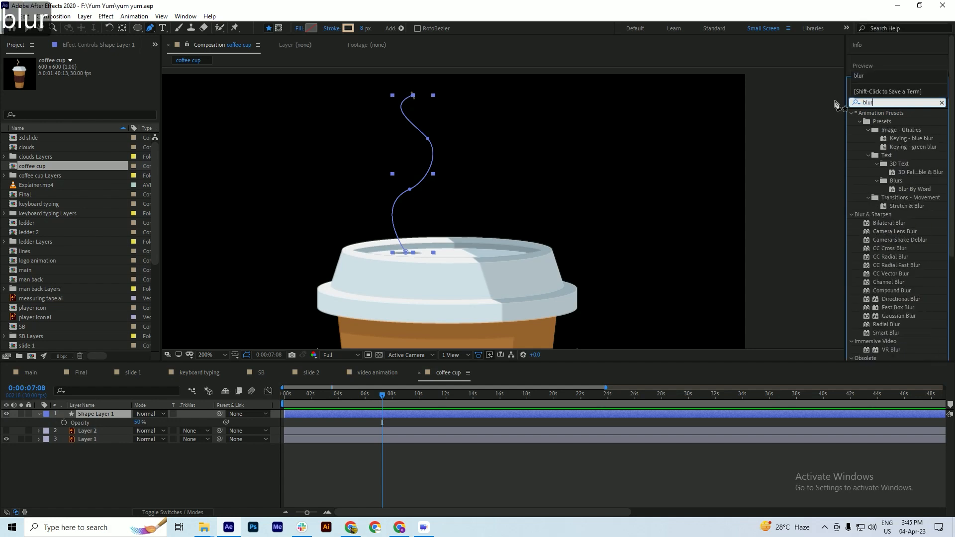
pyautogui.scroll(-2, 891, 230)
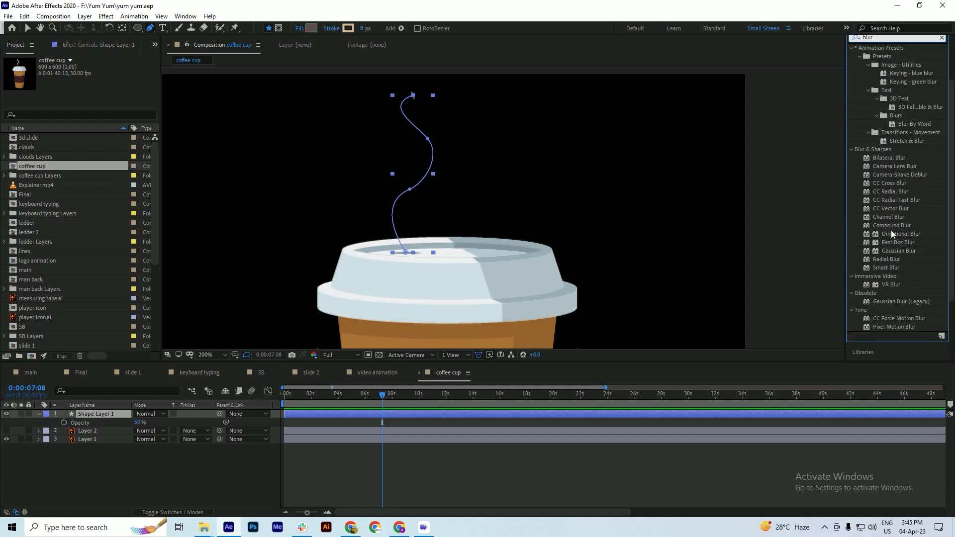
# Step: Try Radial Blur on the steam shape layer, undo it and apply Gaussian Blur instead
pyautogui.doubleClick(889, 260)
pyautogui.hotkey('ctrl', 'z')
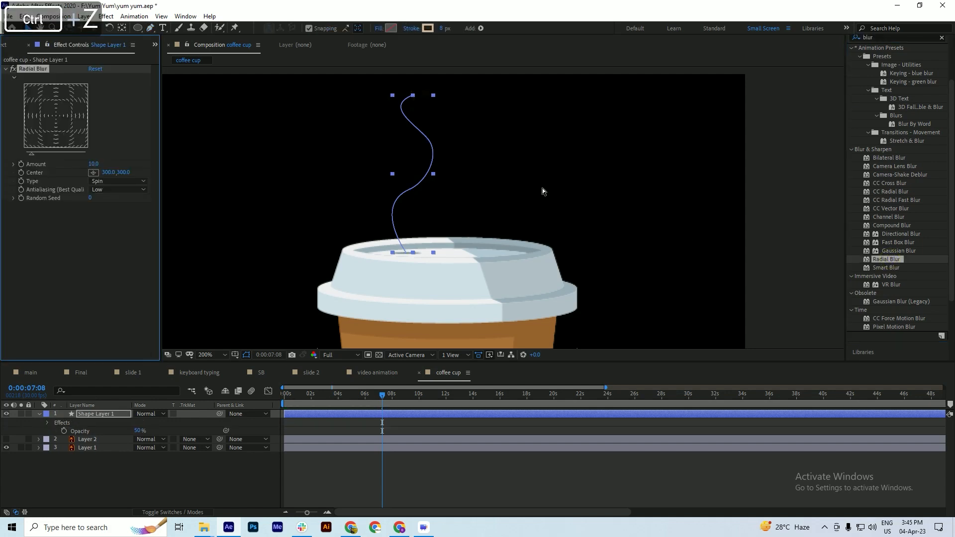
pyautogui.doubleClick(903, 251)
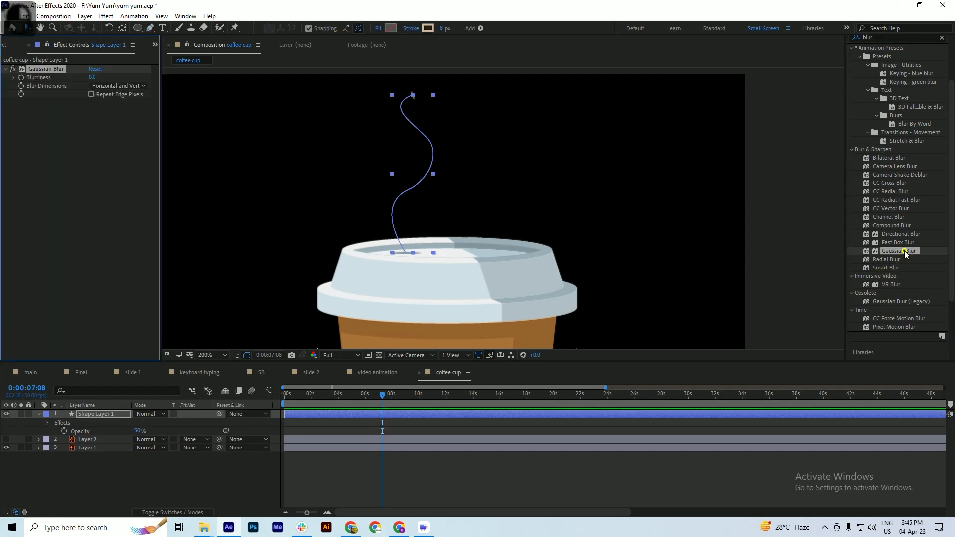
# Step: Set the Gaussian Blur Blurriness to 5.6 while viewing 0:00:03:22 and save the project
pyautogui.moveTo(382, 396); pyautogui.dragTo(334, 397)
pyautogui.moveTo(92, 77); pyautogui.dragTo(114, 79)
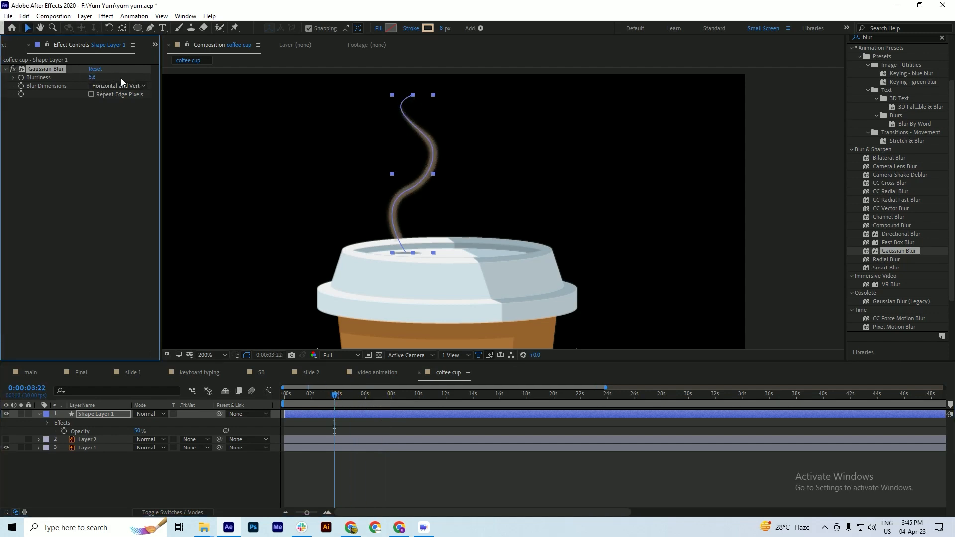
pyautogui.hotkey('ctrl', 's')
# Step: Increase the steam's stroke width to 14 px and preview the animation from the start
pyautogui.moveTo(444, 29); pyautogui.dragTo(447, 29)
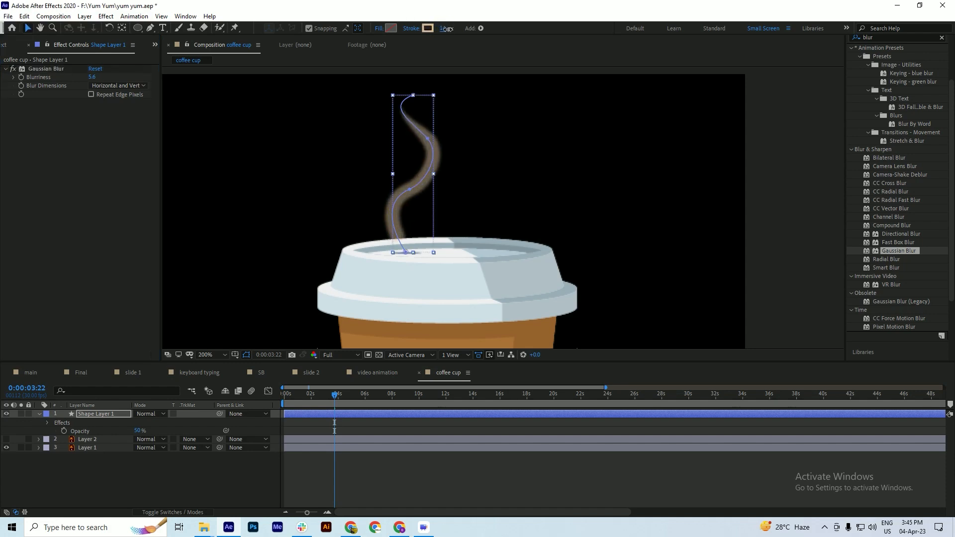
pyautogui.press('Home')
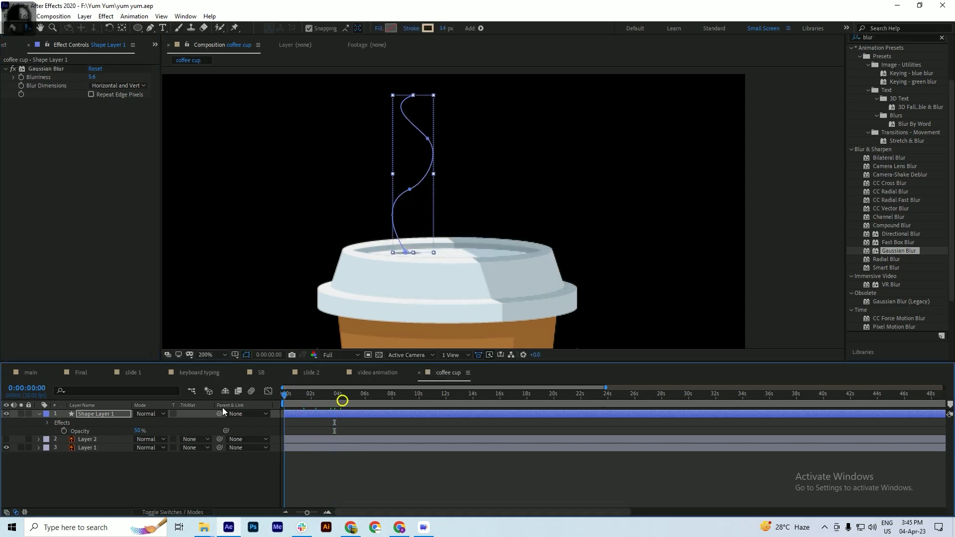
pyautogui.press('space')
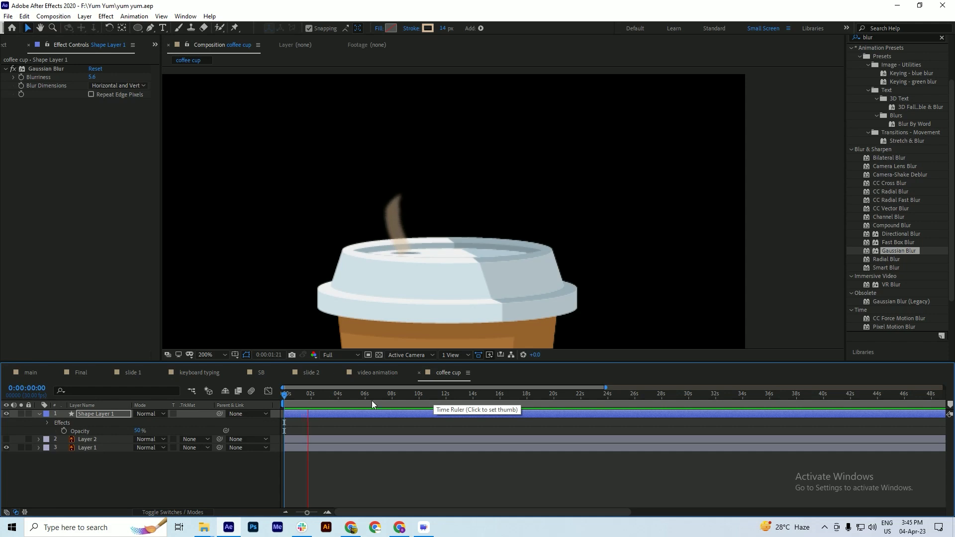
pyautogui.press('space')
# Step: Duplicate the steam shape layer and save the project
pyautogui.click(88, 417)
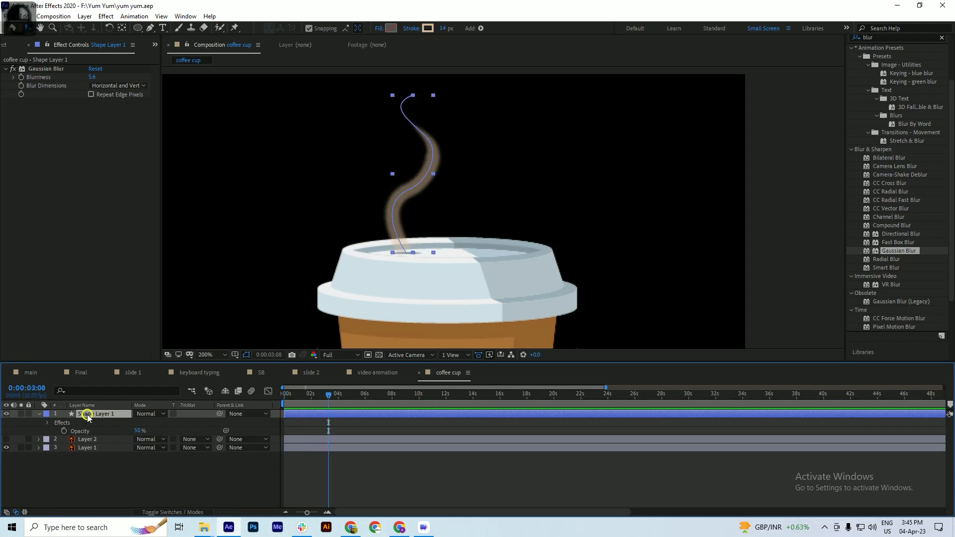
pyautogui.hotkey('ctrl', 'd')
pyautogui.hotkey('ctrl', 's')
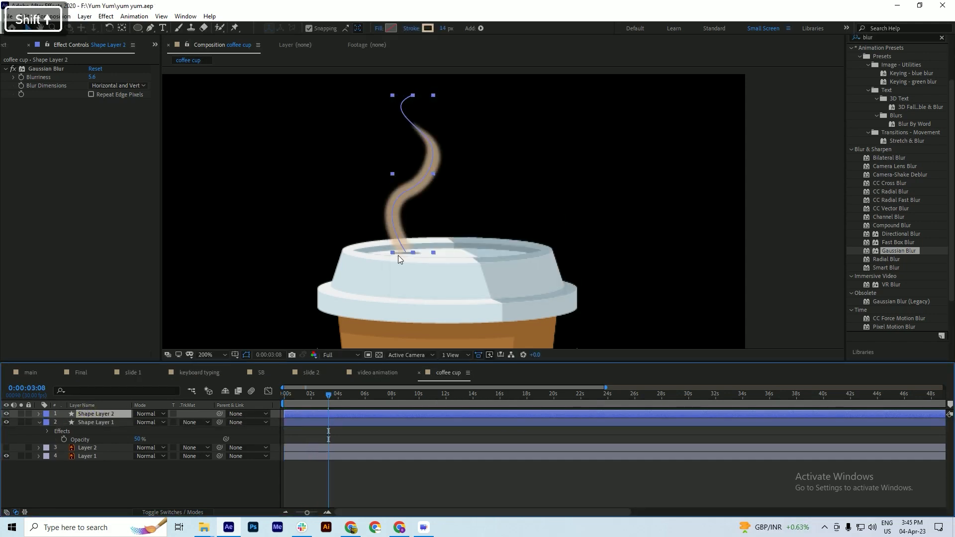
# Step: Move the duplicated steam horizontally to the right so it rises from the lid beside the original
pyautogui.hotkey('shift', 'Right')
pyautogui.hotkey('shift', 'Right')
pyautogui.hotkey('shift', 'Right')
pyautogui.hotkey('shift', 'Right')
pyautogui.hotkey('shift', 'Right')
pyautogui.hotkey('shift', 'Right')
pyautogui.hotkey('shift', 'Right')
pyautogui.hotkey('shift', 'Right')
pyautogui.hotkey('shift', 'Right')
pyautogui.hotkey('shift', 'Right')
pyautogui.hotkey('shift', 'Right')
pyautogui.hotkey('shift', 'Right')
pyautogui.hotkey('shift', 'Right')
pyautogui.hotkey('shift', 'Right')
pyautogui.hotkey('shift', 'Right')
pyautogui.hotkey('shift', 'Right')
pyautogui.hotkey('shift', 'Right')
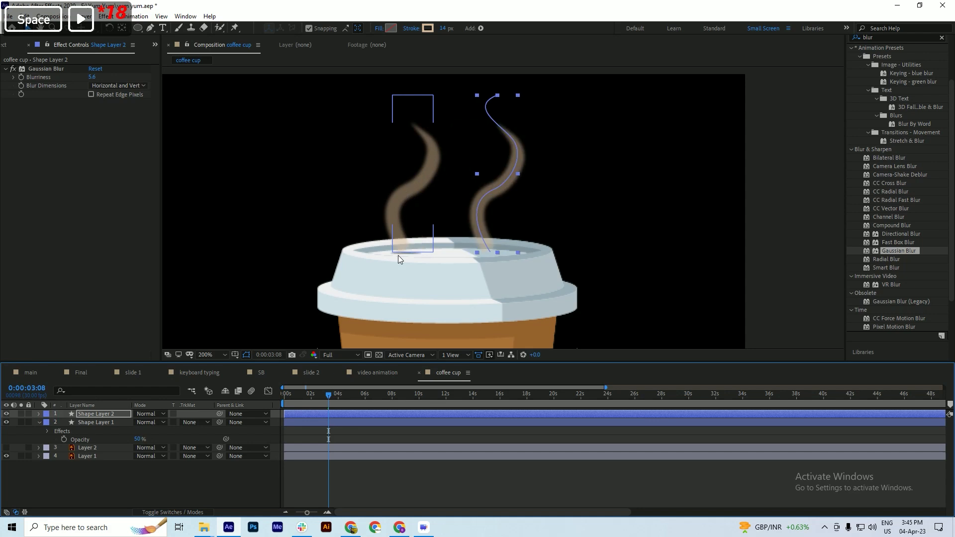
# Step: Nudge the duplicated steam slightly left, delay its layer to start about 1.5 seconds in, and save the project
pyautogui.hotkey('shift', 'Left')
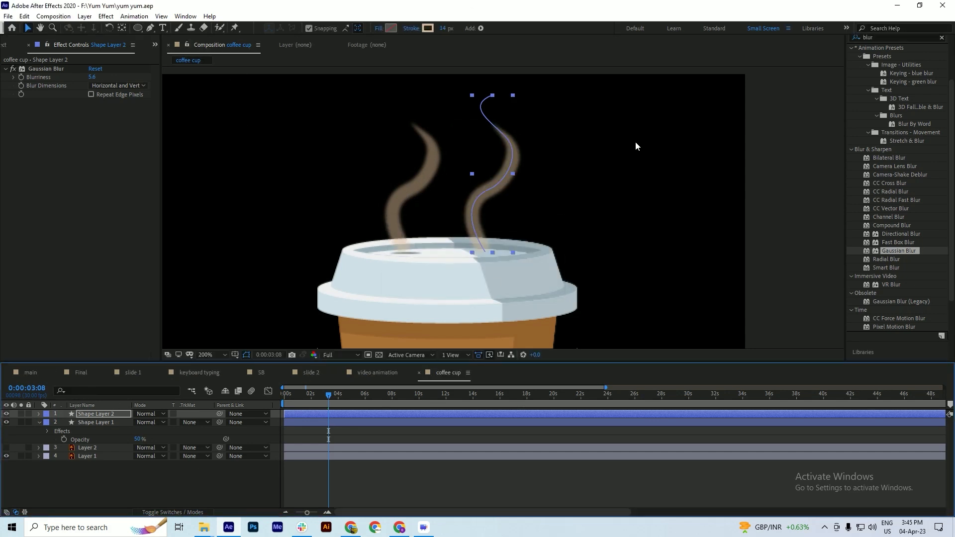
pyautogui.moveTo(324, 414); pyautogui.dragTo(158, 404)
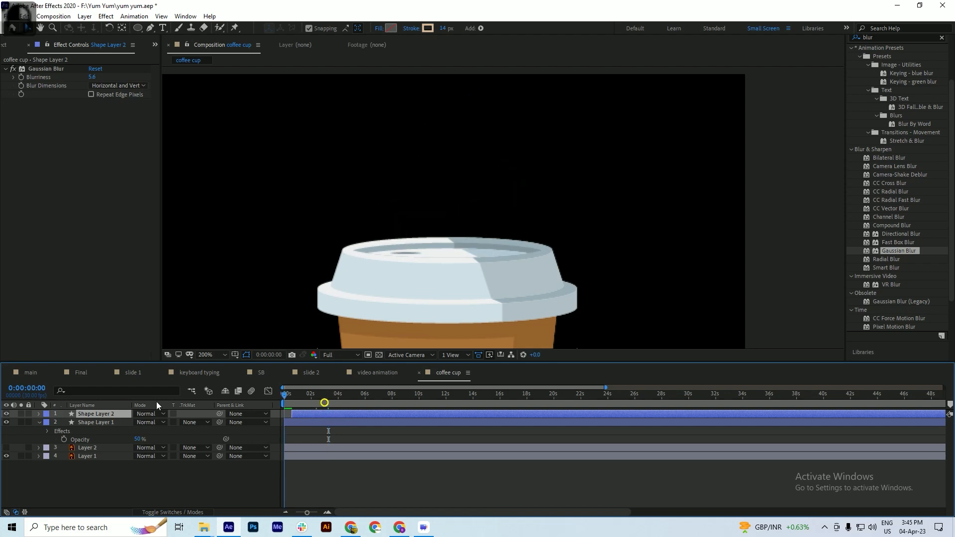
pyautogui.press('space')
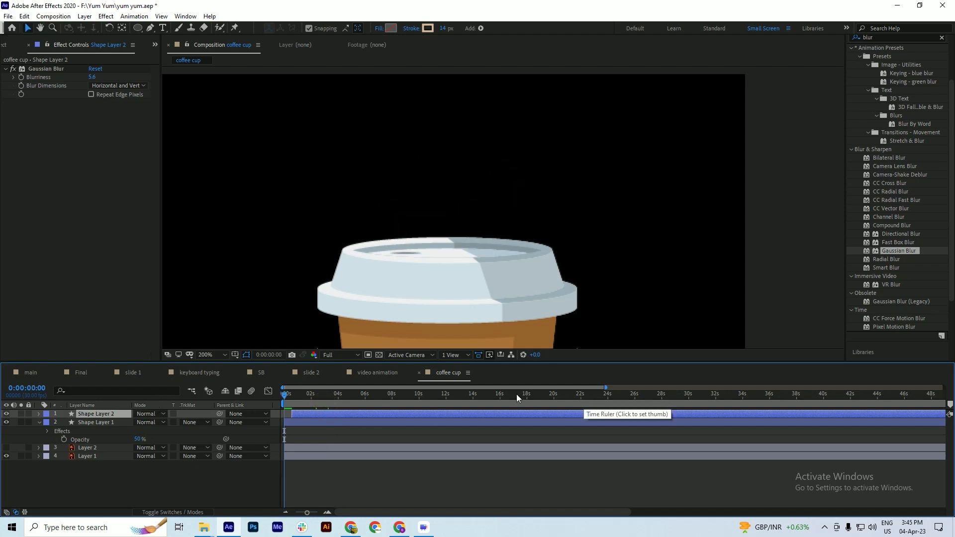
pyautogui.press('space')
pyautogui.hotkey('ctrl', 's')
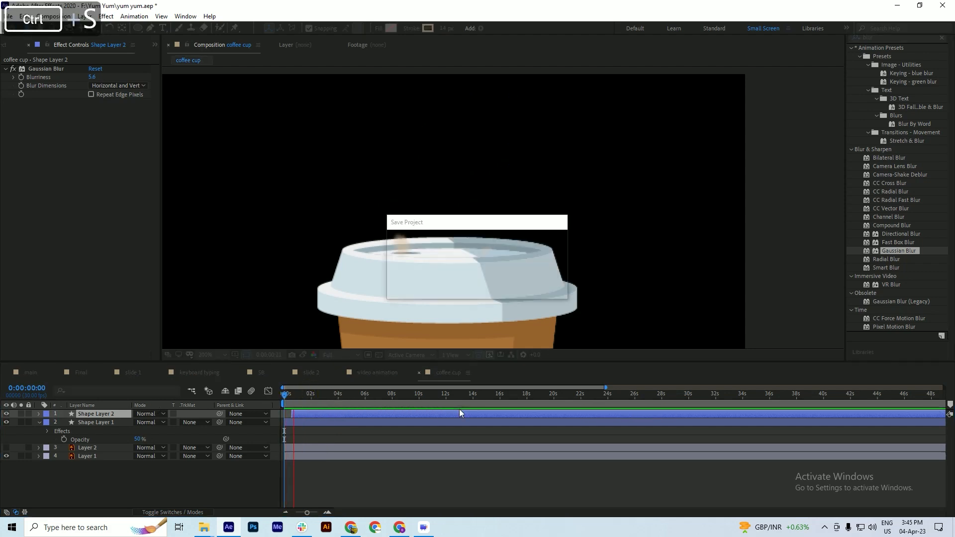
pyautogui.moveTo(303, 410); pyautogui.dragTo(318, 416)
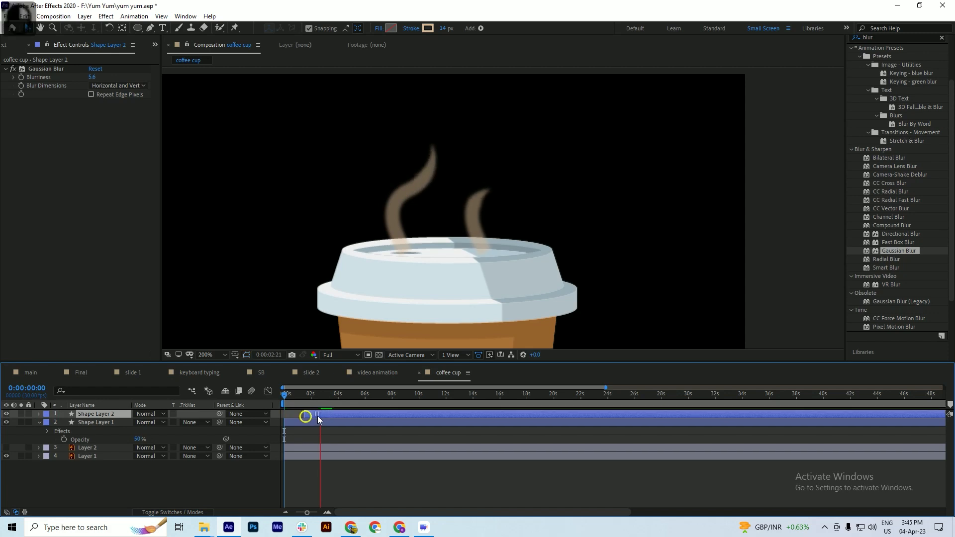
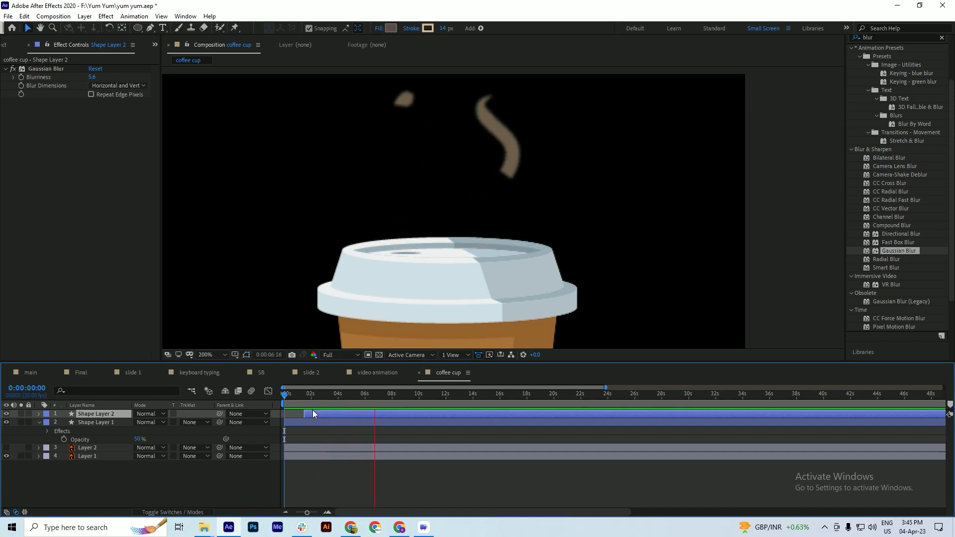
pyautogui.press('space')
pyautogui.click(306, 392)
pyautogui.hotkey('ctrl', 's')
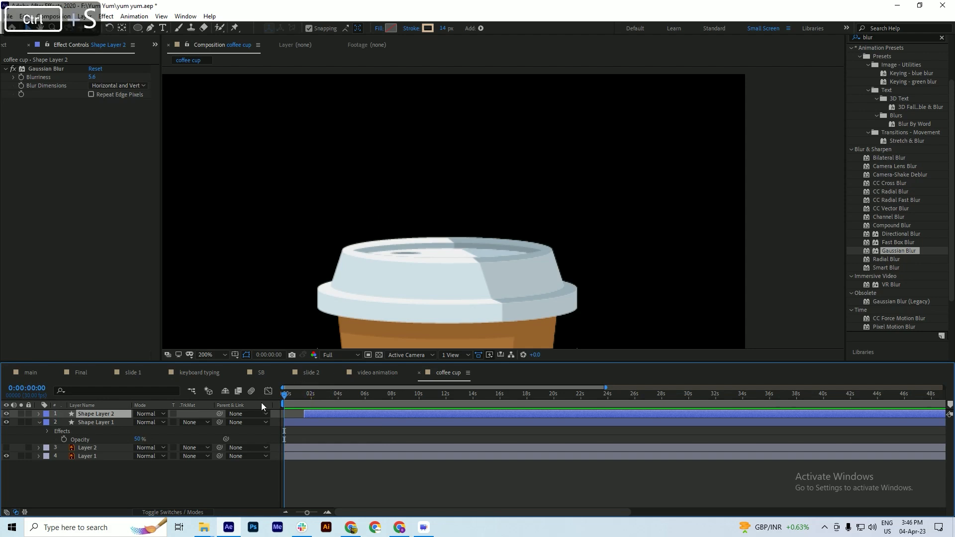
# Step: Add the missing Trim Paths keyframes at 0:00:00:00 on both steam layers and extend Shape Layer 2 back to the composition's start
pyautogui.click(299, 421)
pyautogui.keyDown('shift'); pyautogui.click(309, 415); pyautogui.keyUp('shift')
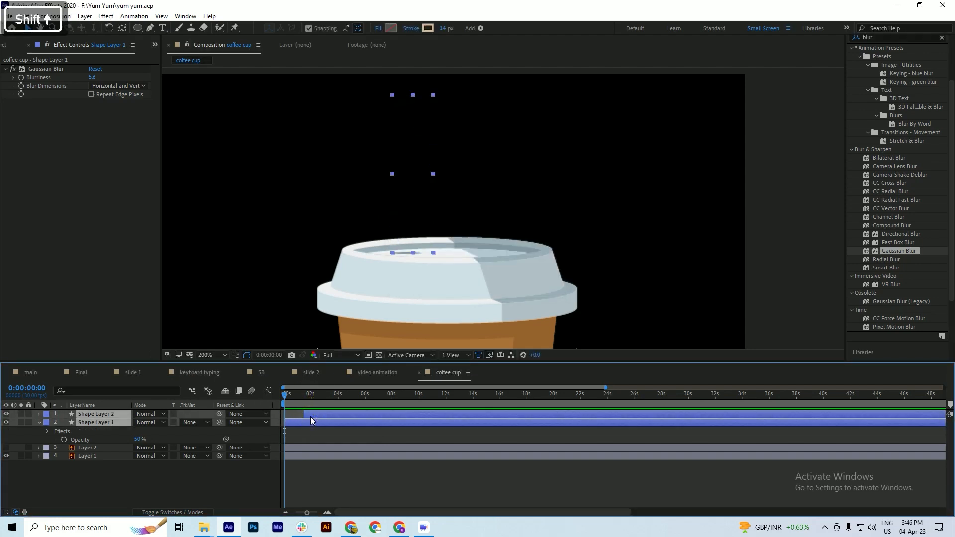
pyautogui.press('p')
pyautogui.press('u')
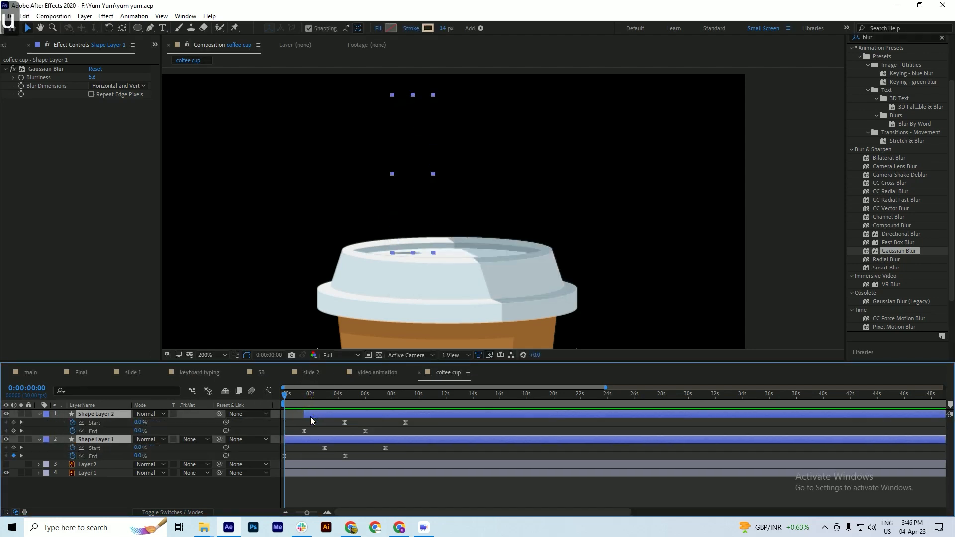
pyautogui.moveTo(383, 397)
pyautogui.mouseDown()
pyautogui.moveTo(404, 405)
pyautogui.moveTo(210, 420)
pyautogui.mouseUp()
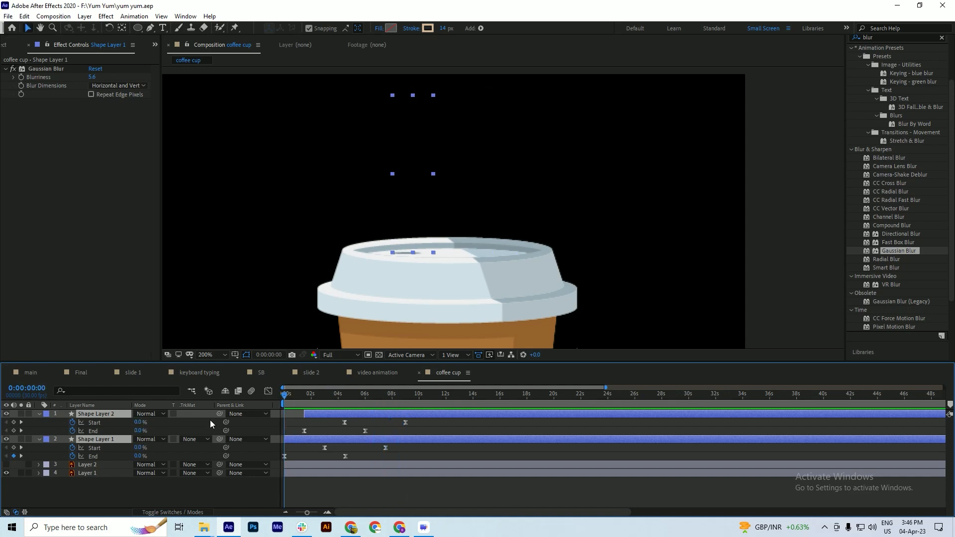
pyautogui.click(14, 423)
pyautogui.click(14, 448)
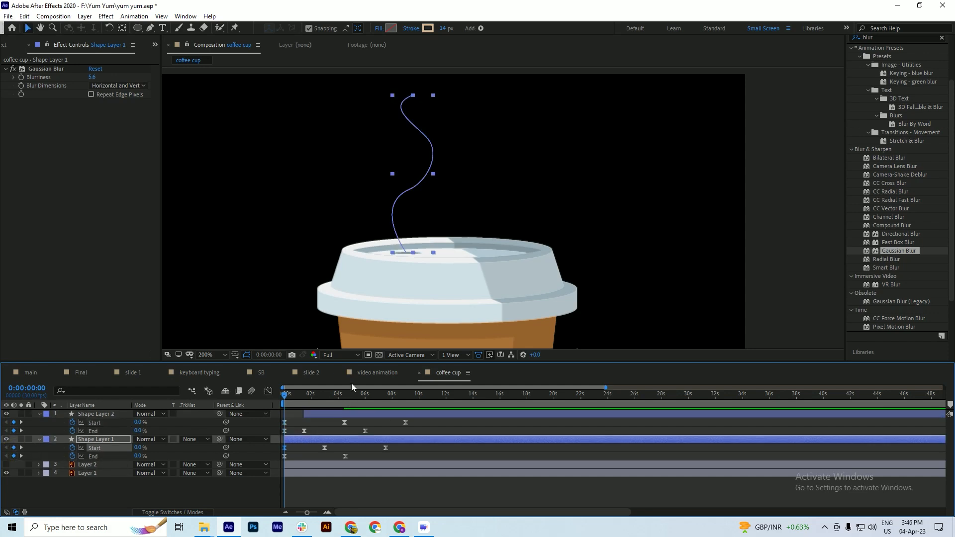
pyautogui.click(299, 414)
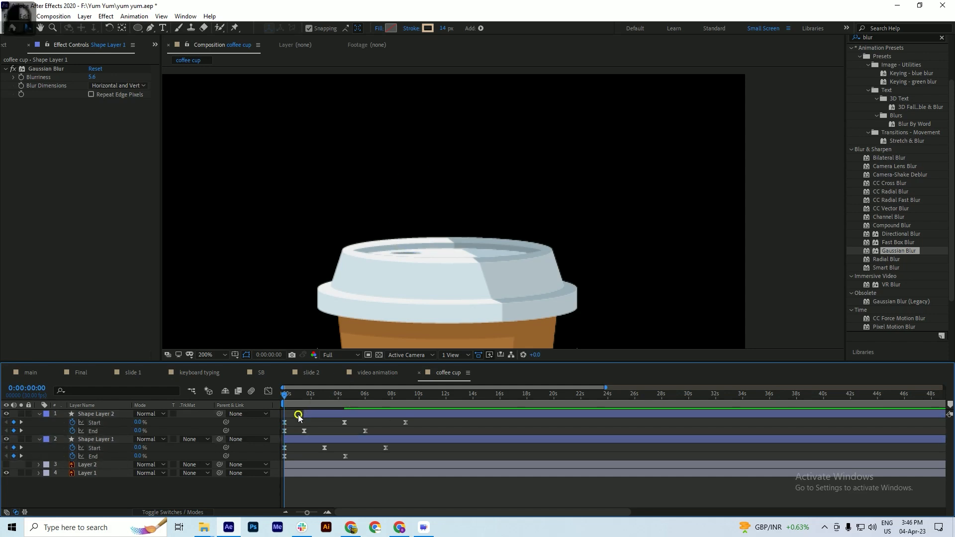
pyautogui.hotkey('ctrl', 's')
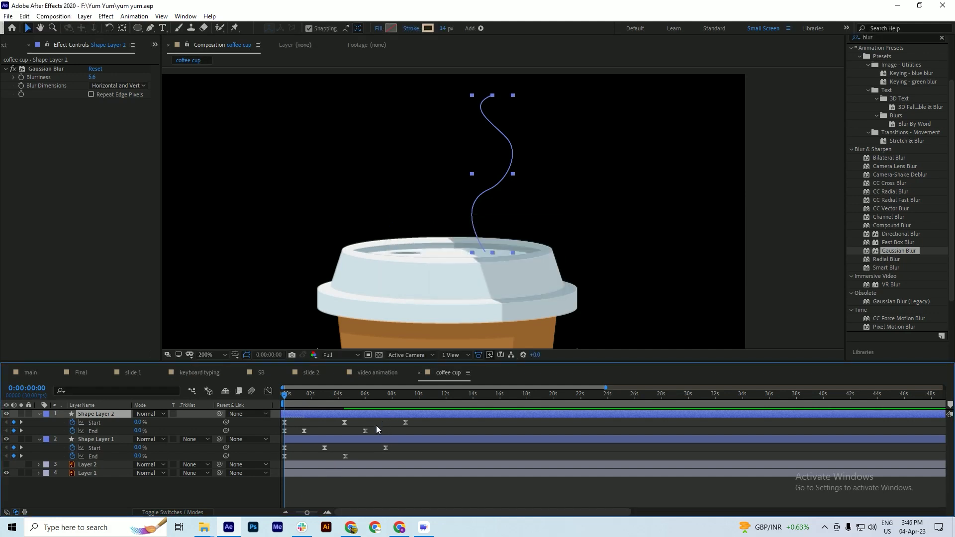
# Step: Add End keyframes level with the last Start keyframes, at 0:00:07:16 on Shape Layer 1 and 0:00:09:00 on Shape Layer 2
pyautogui.moveTo(370, 395); pyautogui.dragTo(385, 407)
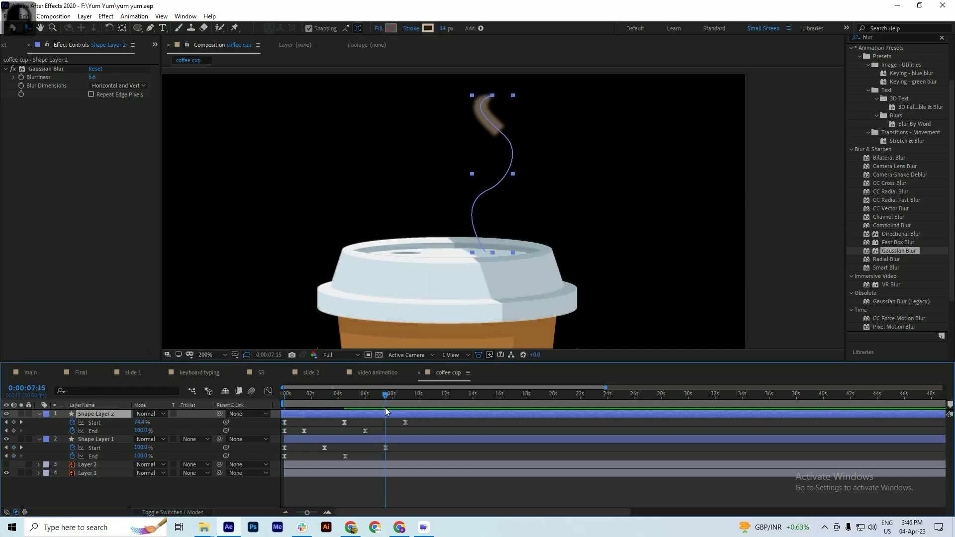
pyautogui.click(20, 448)
pyautogui.click(14, 456)
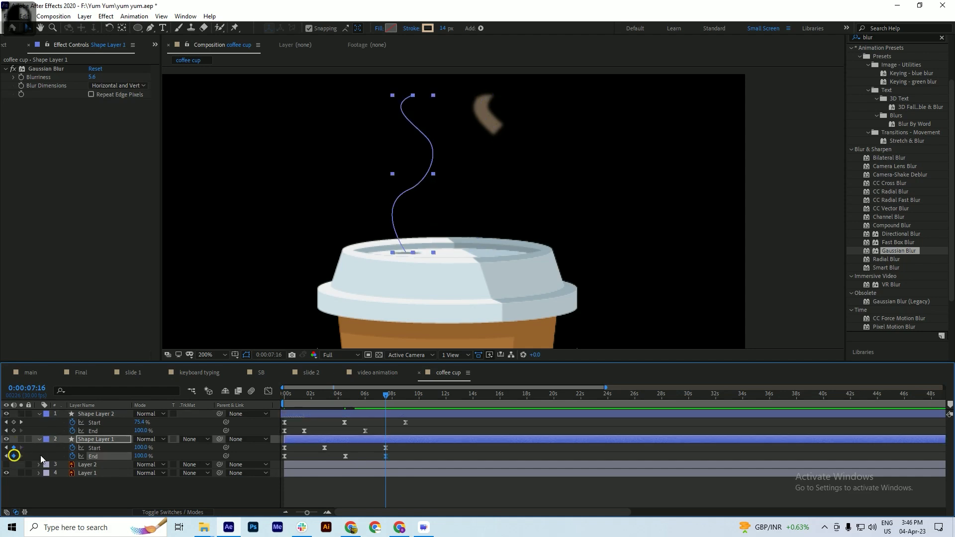
pyautogui.click(407, 400)
pyautogui.moveTo(407, 399); pyautogui.dragTo(406, 401)
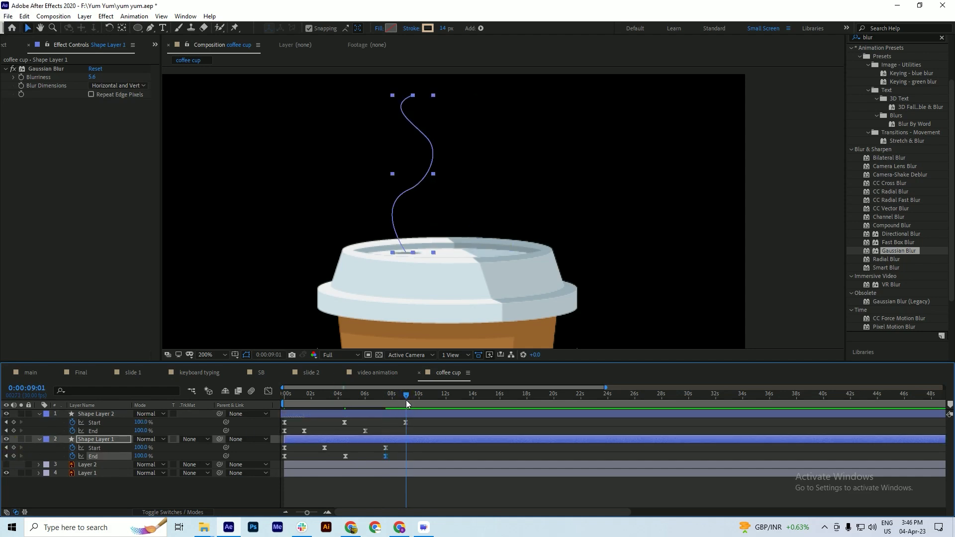
pyautogui.click(6, 423)
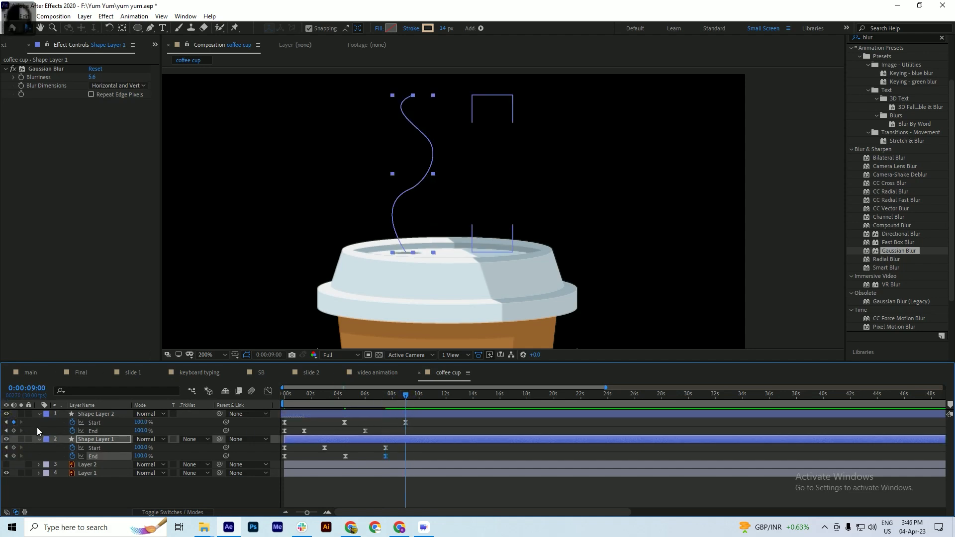
pyautogui.click(13, 431)
pyautogui.click(16, 493)
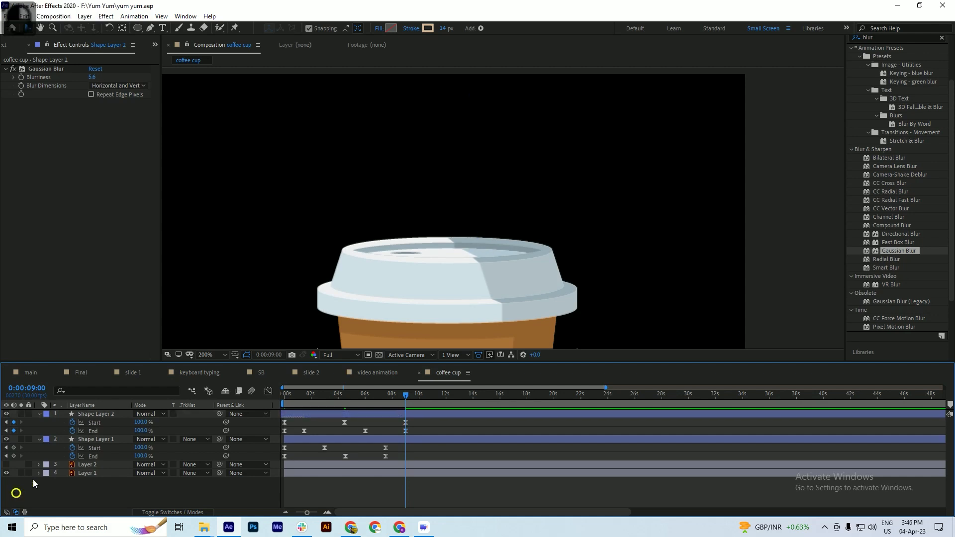
# Step: Apply the expression loopOut() to Shape Layer 1's Trim Paths End and Start properties
pyautogui.keyDown('alt'); pyautogui.click(72, 457); pyautogui.keyUp('alt')
pyautogui.write('loo')
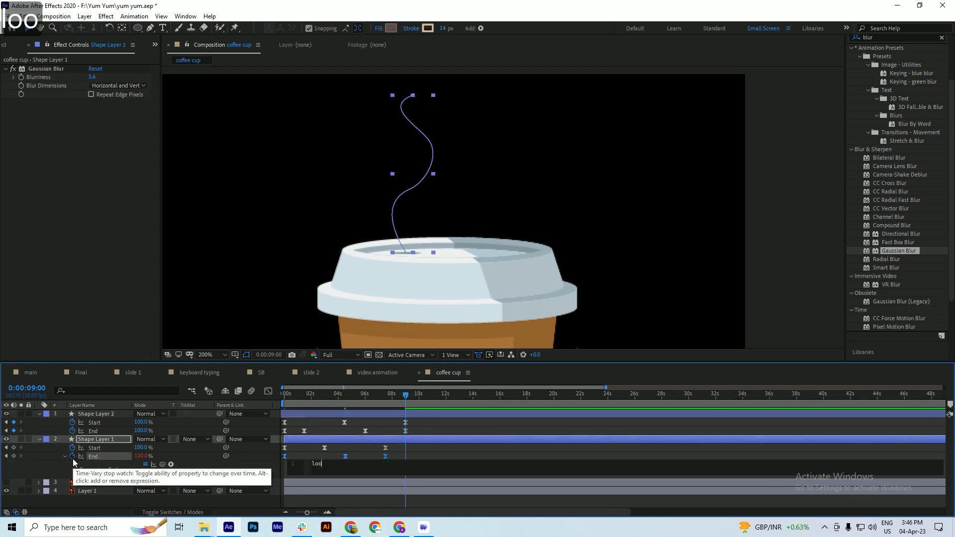
pyautogui.write('pOut()')
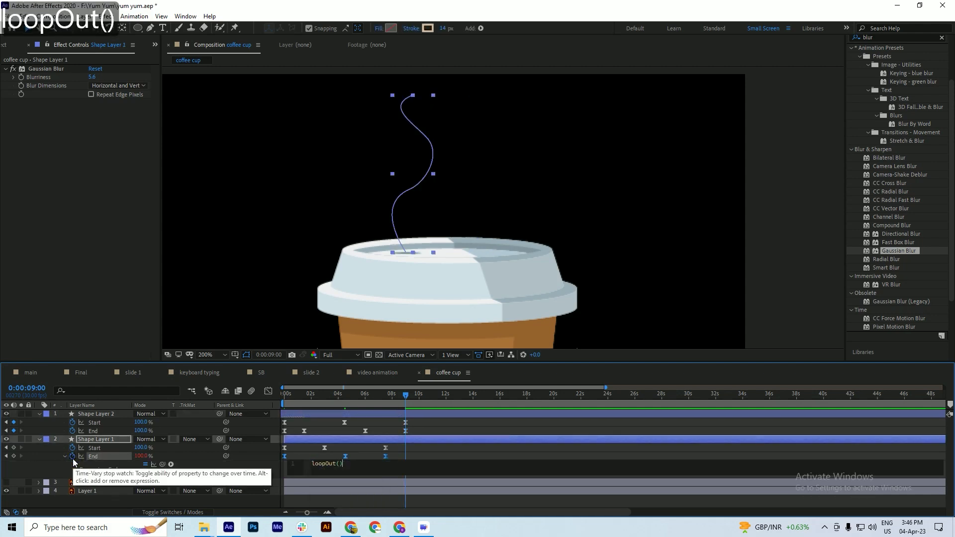
pyautogui.hotkey('ctrl', 'a')
pyautogui.hotkey('ctrl', 'c')
pyautogui.click(30, 470)
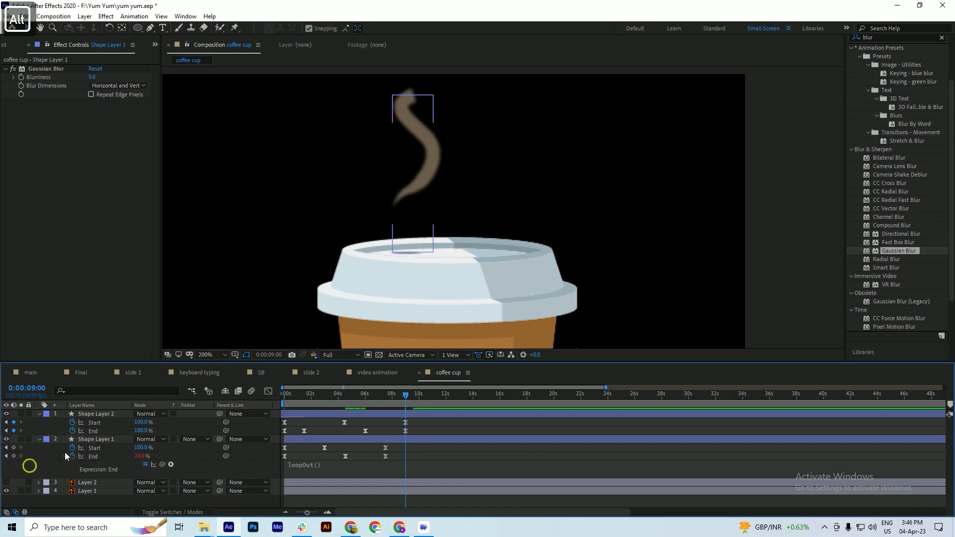
pyautogui.keyDown('alt'); pyautogui.click(72, 448); pyautogui.keyUp('alt')
pyautogui.hotkey('ctrl', 'v')
pyautogui.press('Return')
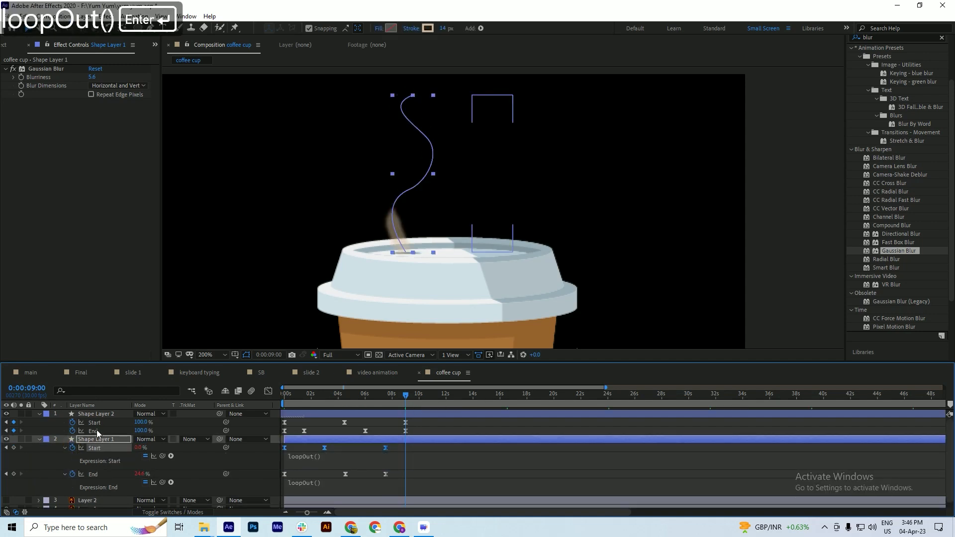
# Step: Apply the same loopOut() expression to Shape Layer 2's Trim Paths End and Start properties
pyautogui.keyDown('alt'); pyautogui.click(72, 431); pyautogui.keyUp('alt')
pyautogui.hotkey('ctrl', 'v')
pyautogui.press('Return')
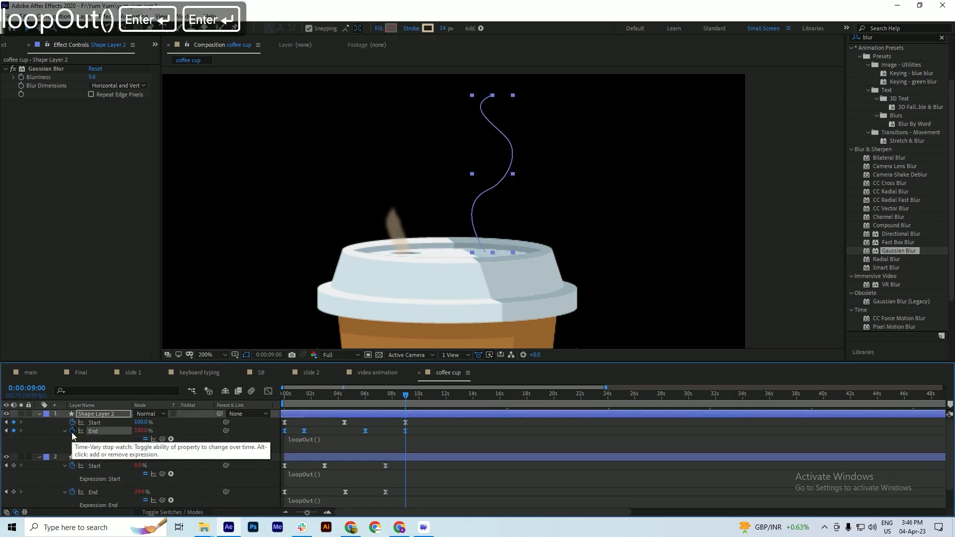
pyautogui.keyDown('alt'); pyautogui.click(74, 423); pyautogui.keyUp('alt')
pyautogui.hotkey('ctrl', 'v')
pyautogui.press('Return')
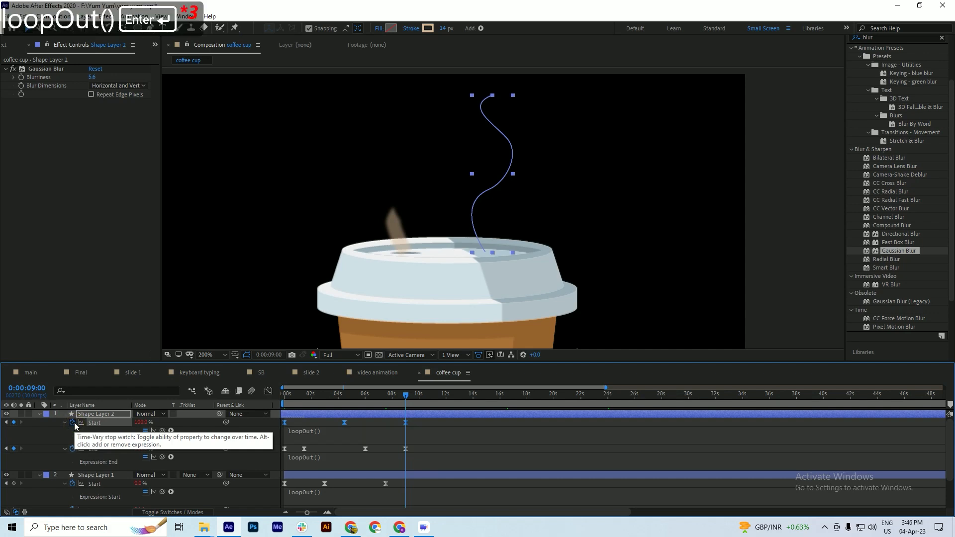
# Step: Preview the looping steam from the start, check frames up to 0:00:12:15, and collapse all layer properties
pyautogui.click(381, 395)
pyautogui.press('space')
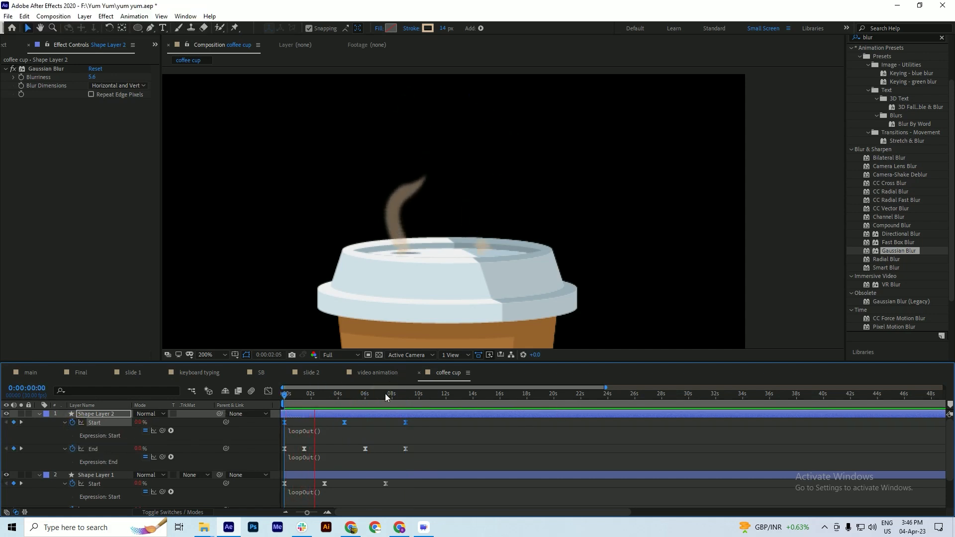
pyautogui.moveTo(364, 400); pyautogui.dragTo(453, 407)
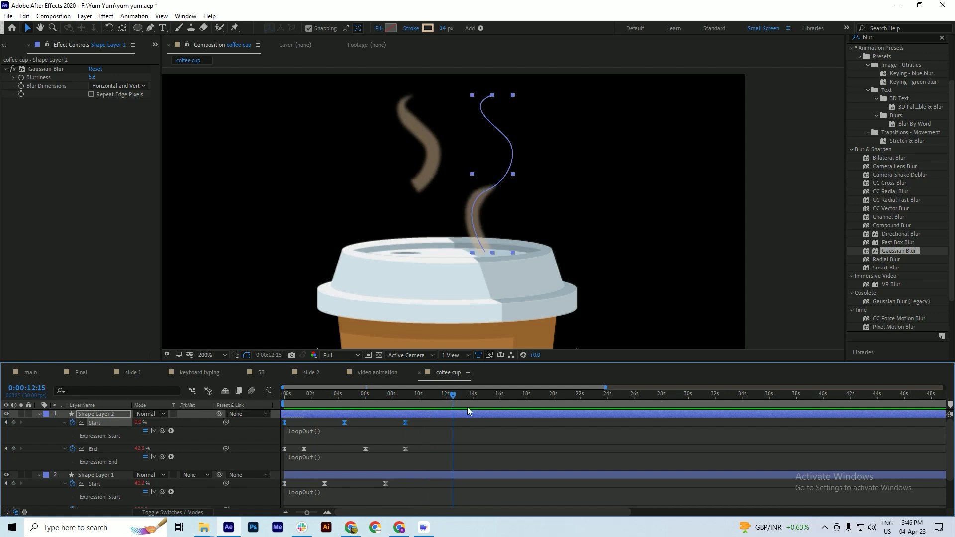
pyautogui.hotkey('ctrl', 'a')
pyautogui.click(40, 414)
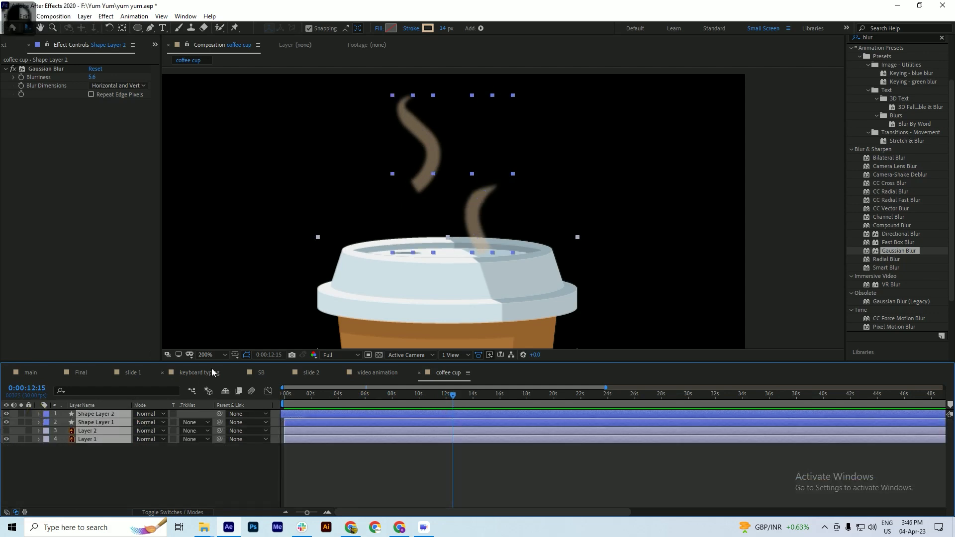
# Step: Save the project and insert the coffee cup composition into the main composition between the SB layer and Shape Layer 13
pyautogui.click(80, 372)
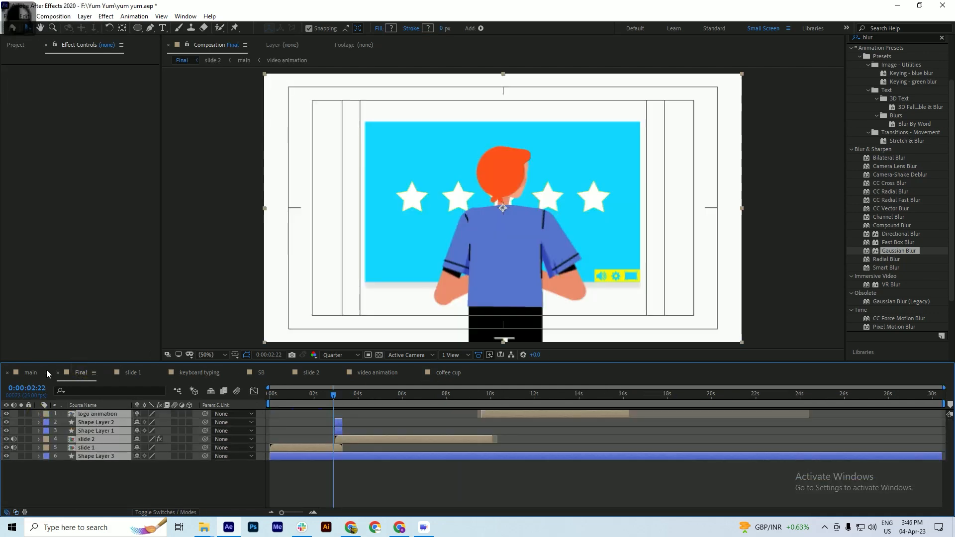
pyautogui.click(30, 372)
pyautogui.hotkey('ctrl', 's')
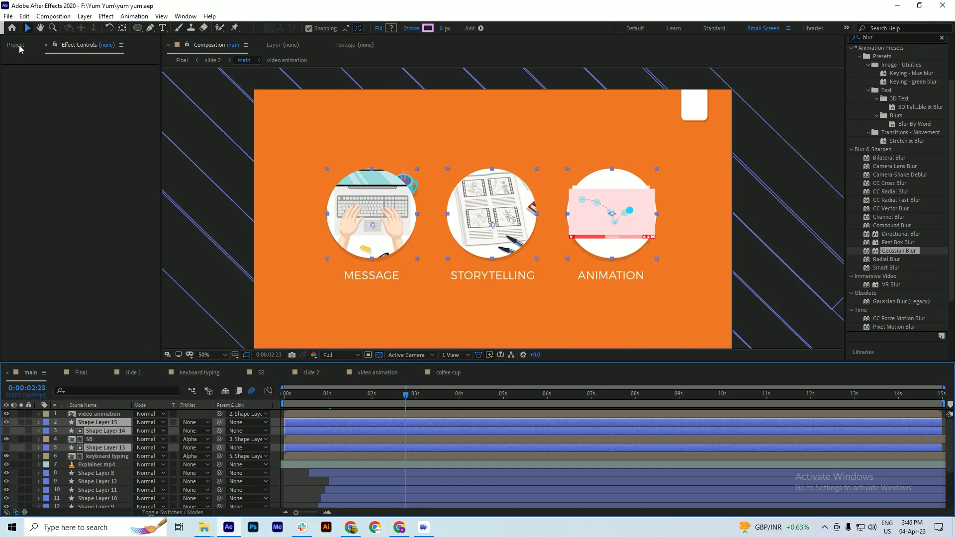
pyautogui.click(18, 46)
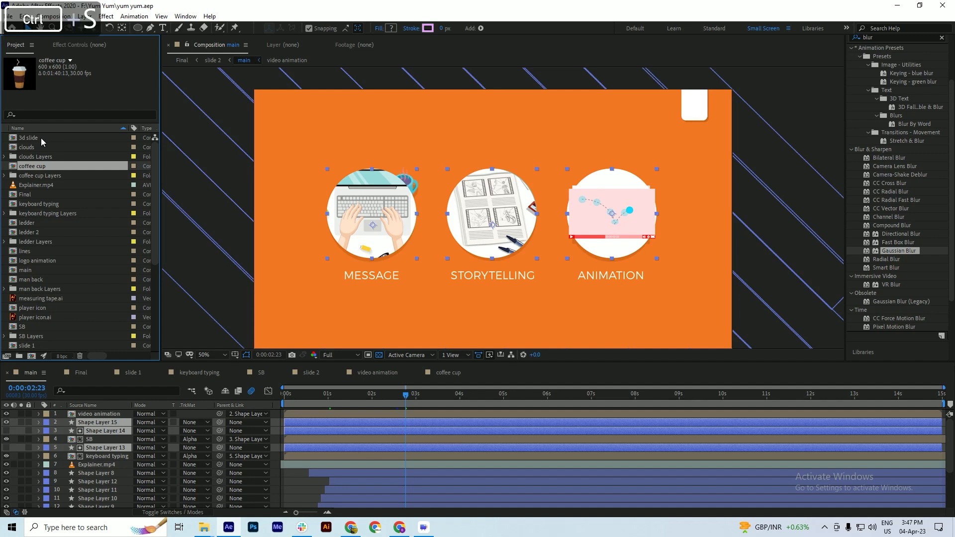
pyautogui.click(41, 139)
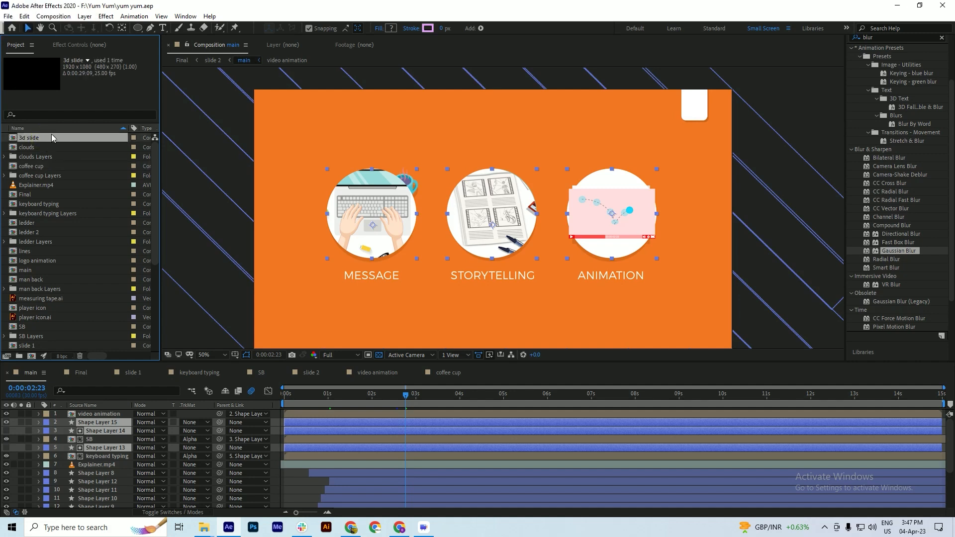
pyautogui.click(35, 166)
pyautogui.moveTo(108, 410); pyautogui.dragTo(91, 447)
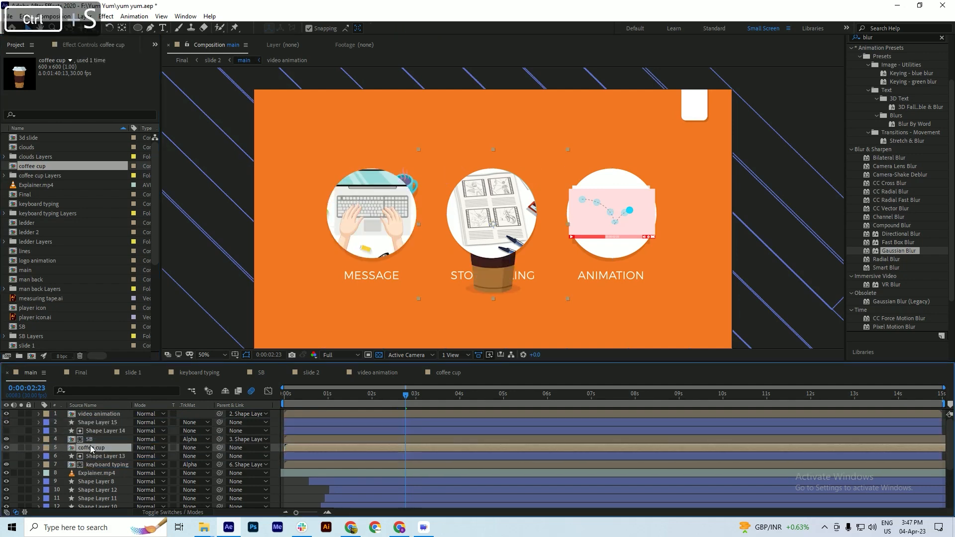
# Step: Parent the coffee cup layer to Shape Layer 13 and save the project
pyautogui.moveTo(221, 449); pyautogui.dragTo(102, 457)
pyautogui.click(99, 459)
pyautogui.hotkey('ctrl', 's')
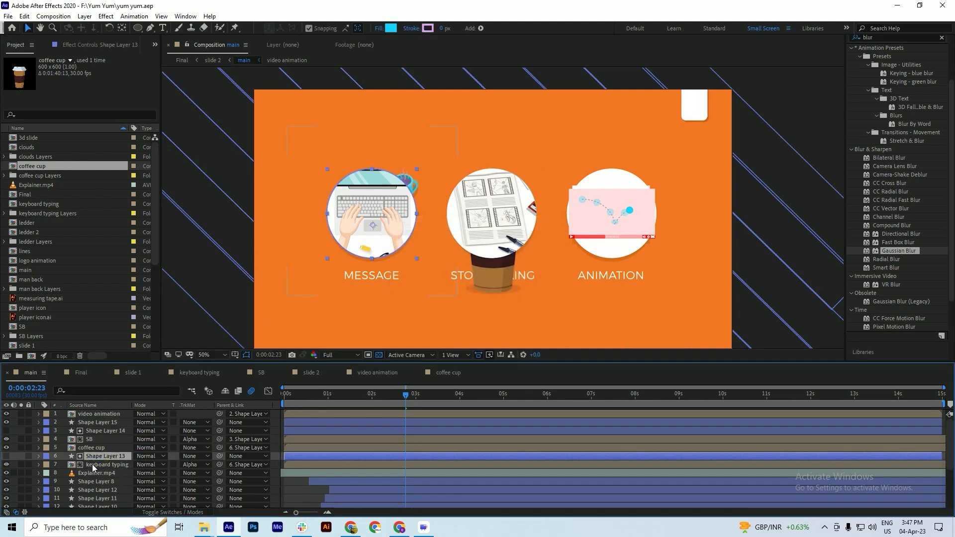
# Step: Select the coffee cup layer, move the current time to 0:00:00:26 and save the project
pyautogui.click(101, 448)
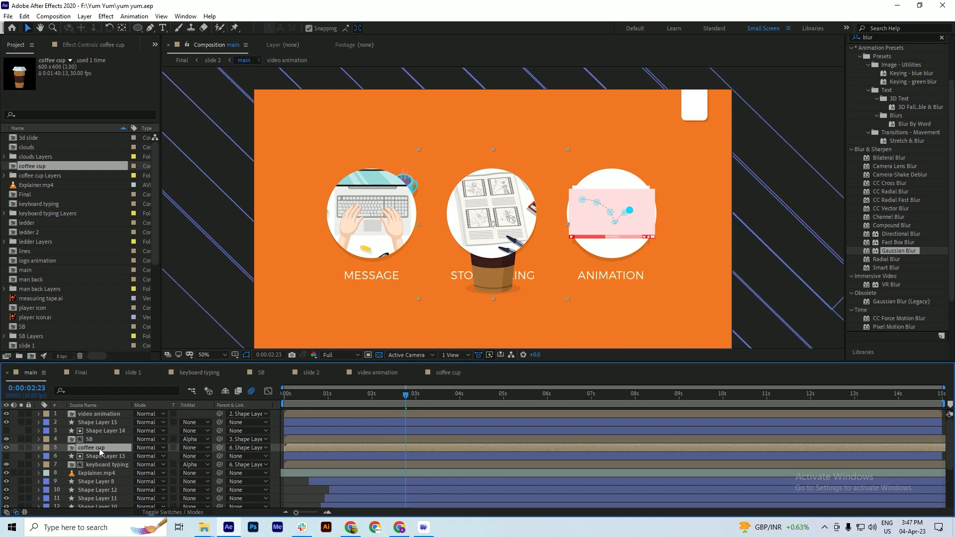
pyautogui.scroll(-2, 415, 199)
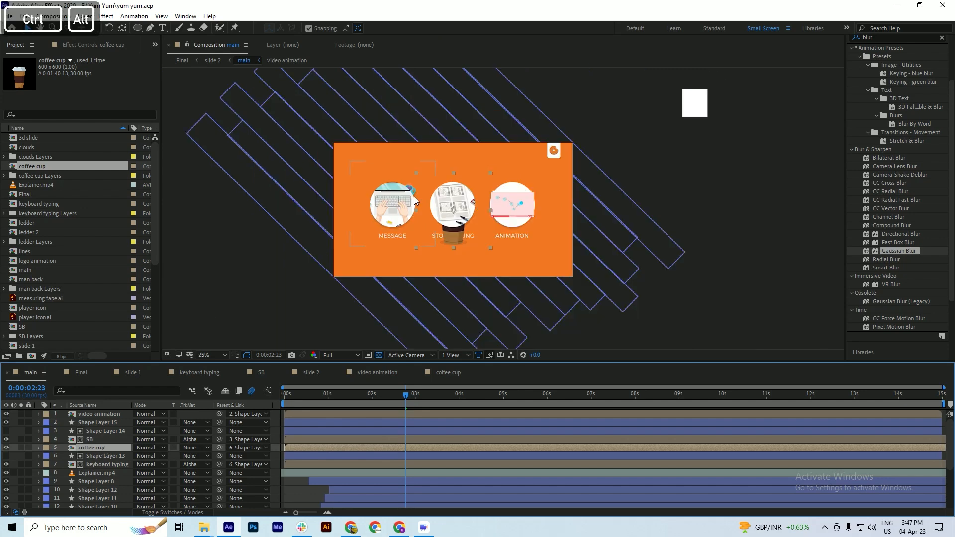
pyautogui.scroll(2, 421, 199)
pyautogui.moveTo(315, 404); pyautogui.dragTo(320, 440)
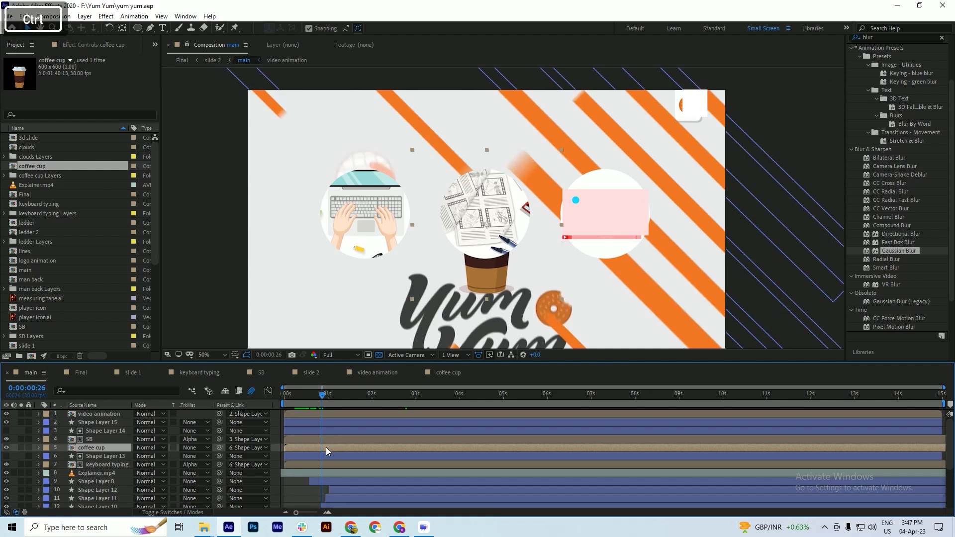
pyautogui.hotkey('ctrl', 's')
pyautogui.click(309, 442)
pyautogui.click(303, 449)
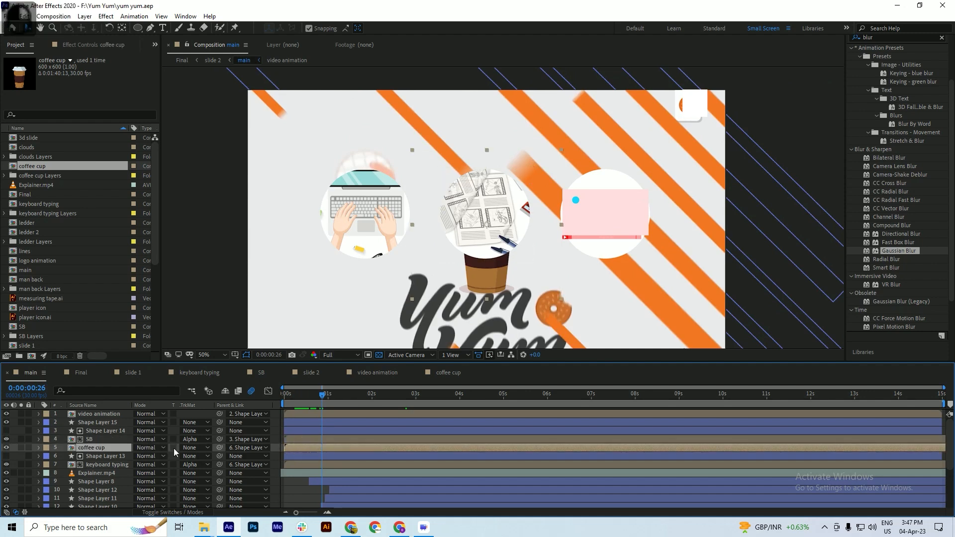
# Step: Keep the coffee cup layer at No Track Matte and switch its visibility off and back on
pyautogui.press('F4')
pyautogui.press('F4')
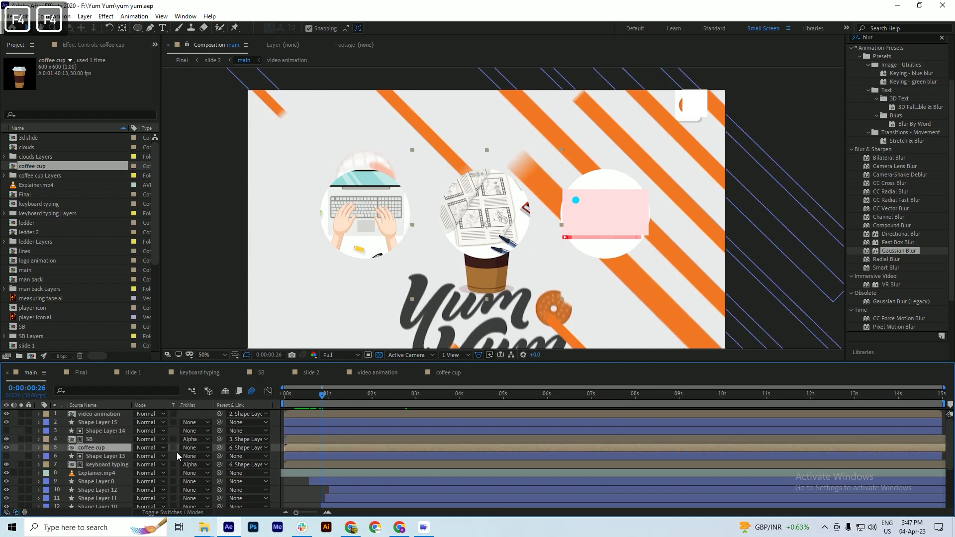
pyautogui.click(194, 448)
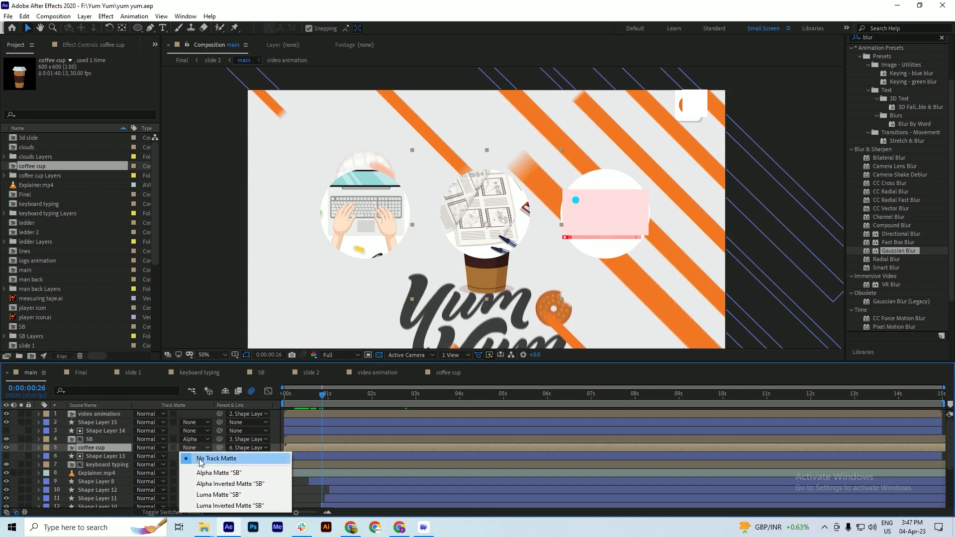
pyautogui.click(201, 461)
pyautogui.click(194, 449)
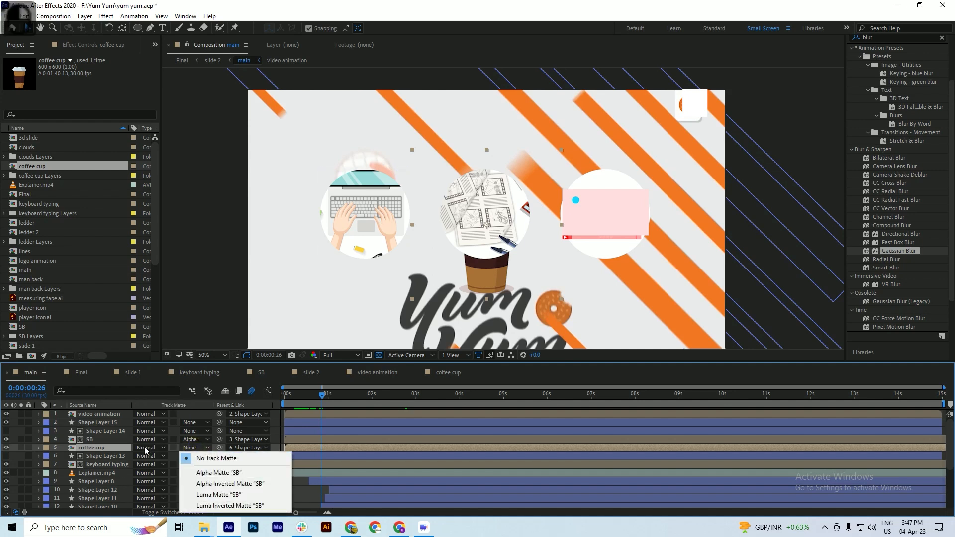
pyautogui.click(100, 449)
pyautogui.click(7, 448)
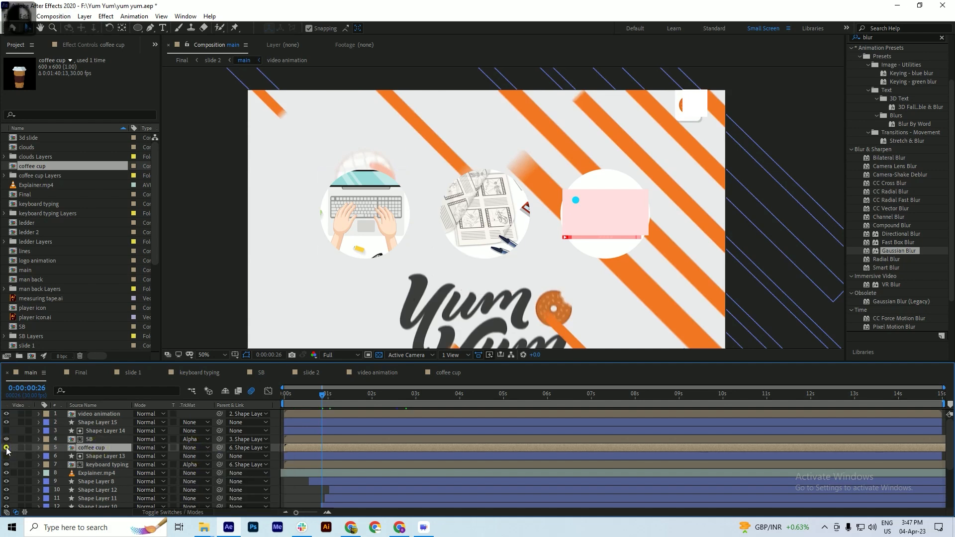
pyautogui.click(6, 448)
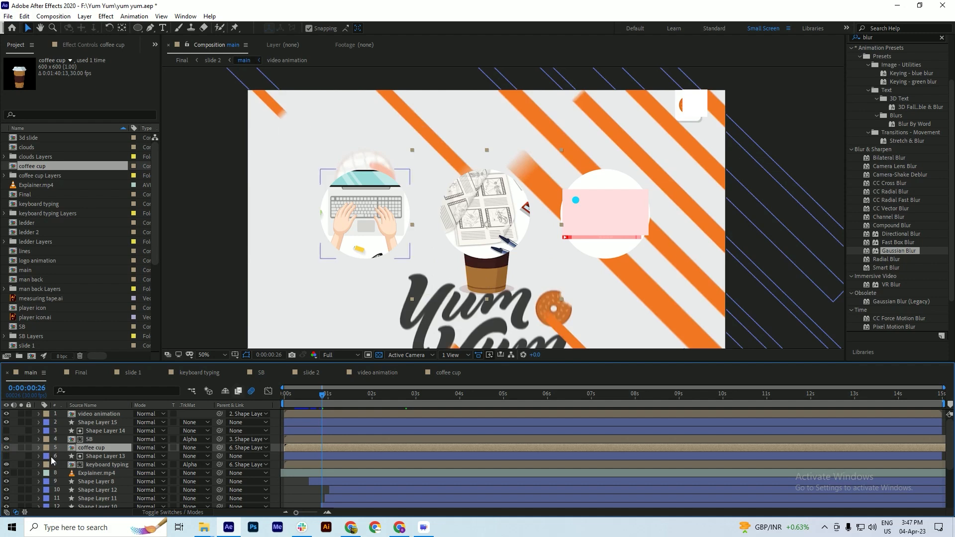
# Step: Move the coffee cup over the MESSAGE circle and scale it to 27%
pyautogui.moveTo(505, 292); pyautogui.dragTo(403, 214)
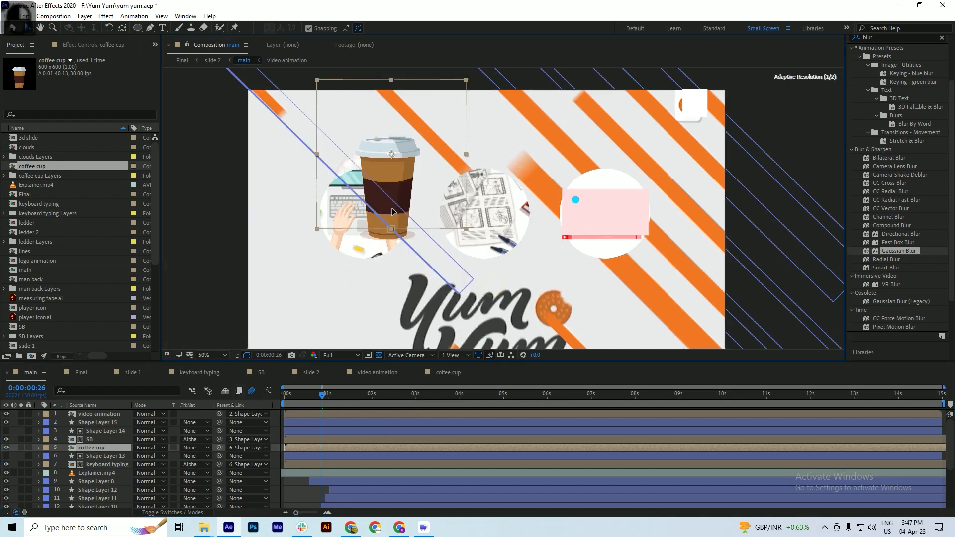
pyautogui.press('s')
pyautogui.moveTo(149, 456); pyautogui.dragTo(121, 465)
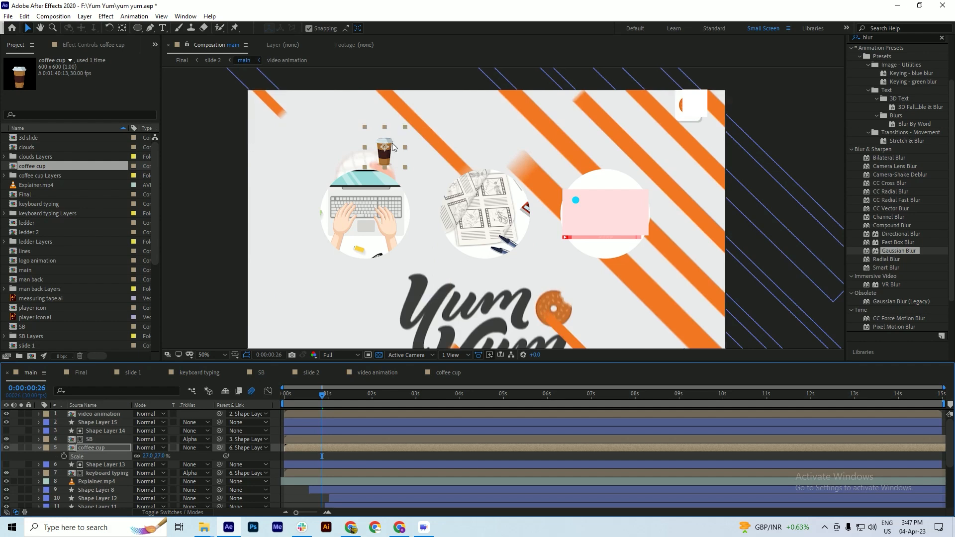
# Step: Place the small coffee cup at the upper-right edge of the MESSAGE circle, fine-tune its position and save the project
pyautogui.moveTo(393, 147); pyautogui.dragTo(403, 195)
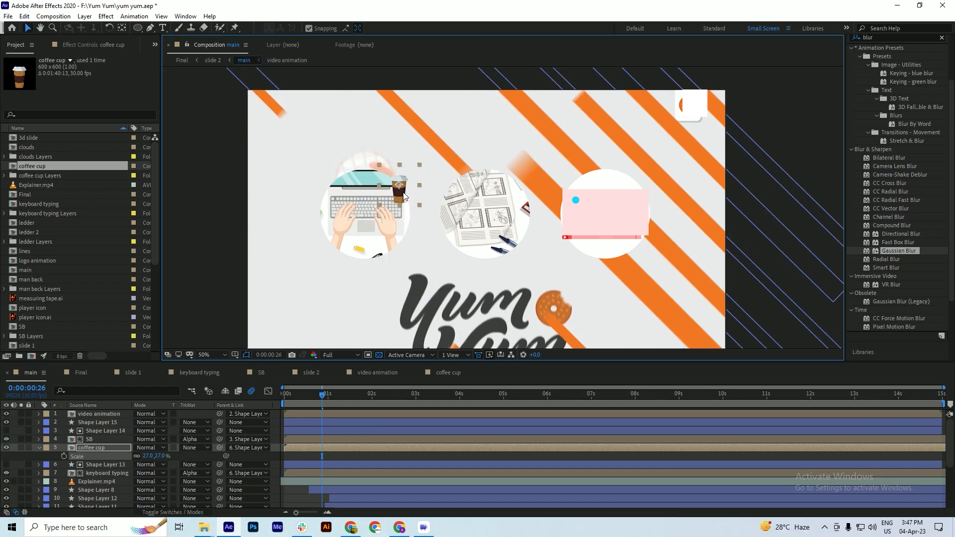
pyautogui.hotkey('shift', 'Right')
pyautogui.hotkey('shift', 'Right')
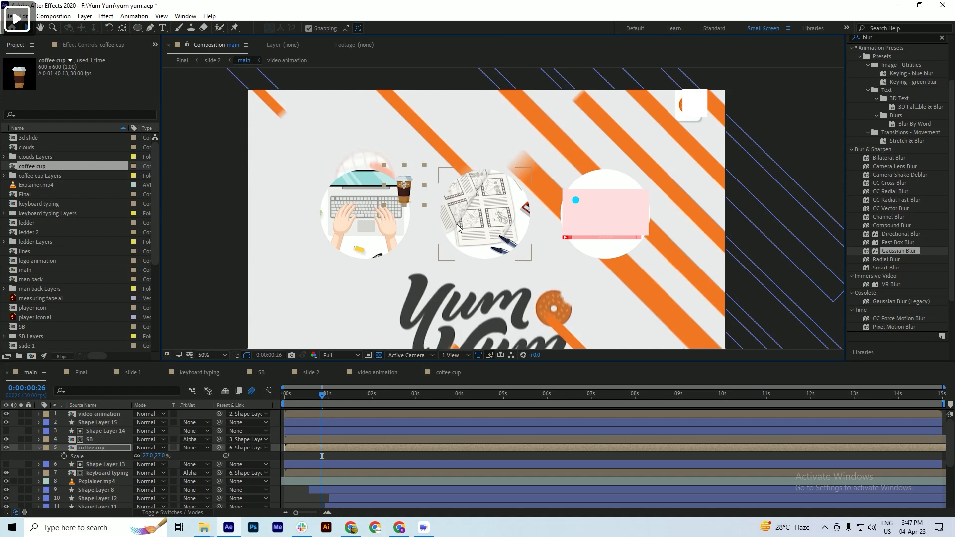
pyautogui.hotkey('shift', 'Up')
pyautogui.hotkey('shift', 'Up')
pyautogui.hotkey('shift', 'Up')
pyautogui.hotkey('shift', 'Up')
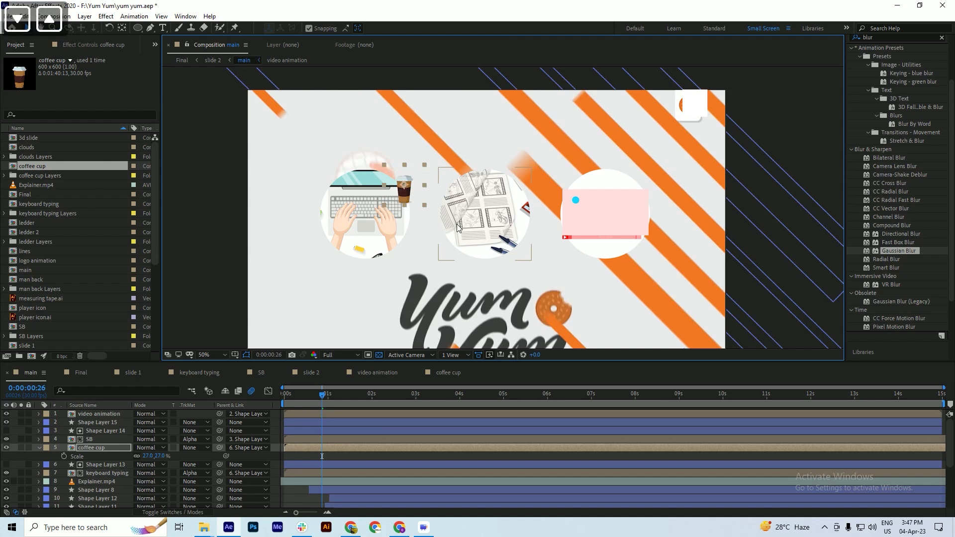
pyautogui.hotkey('shift', 'Down')
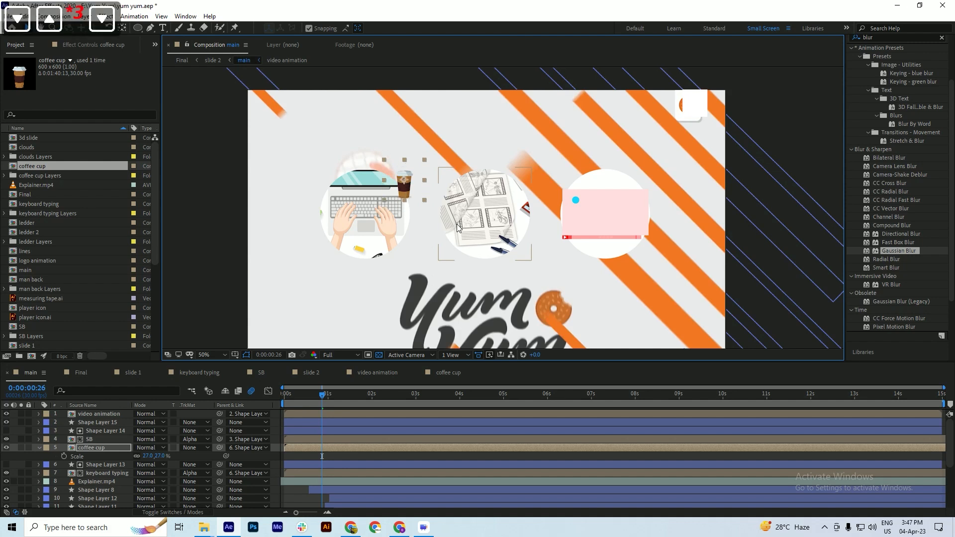
pyautogui.hotkey('shift', 'Up')
pyautogui.hotkey('ctrl', 's')
# Step: Preview the main composition from 0:00:00:26, check the frame at 0:00:02:01, save and collapse the coffee cup layer's properties
pyautogui.press('space')
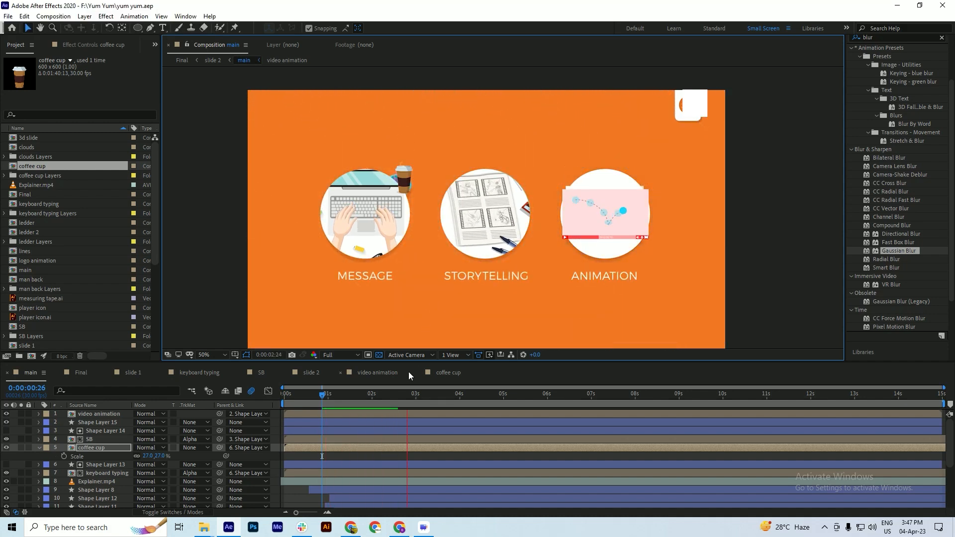
pyautogui.press('space')
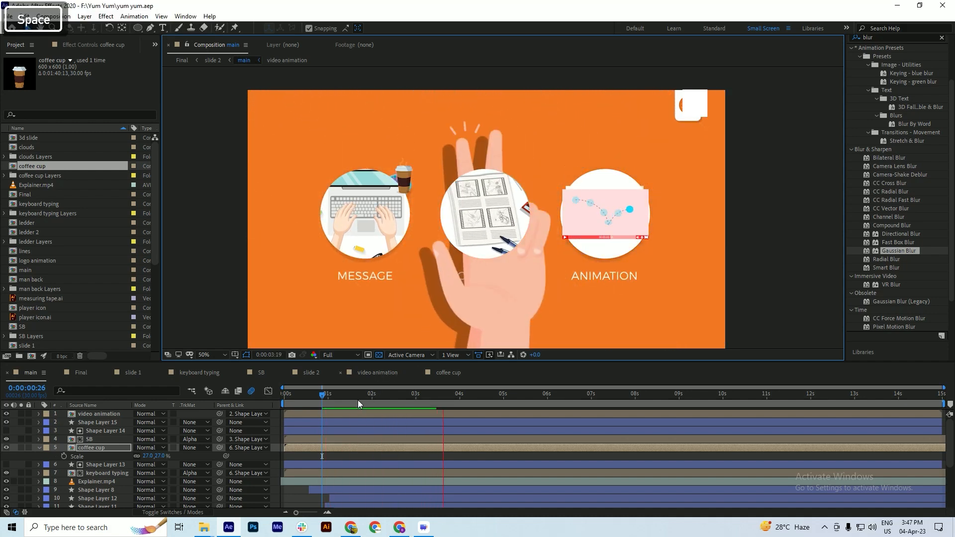
pyautogui.moveTo(354, 398); pyautogui.dragTo(373, 398)
pyautogui.hotkey('ctrl', 's')
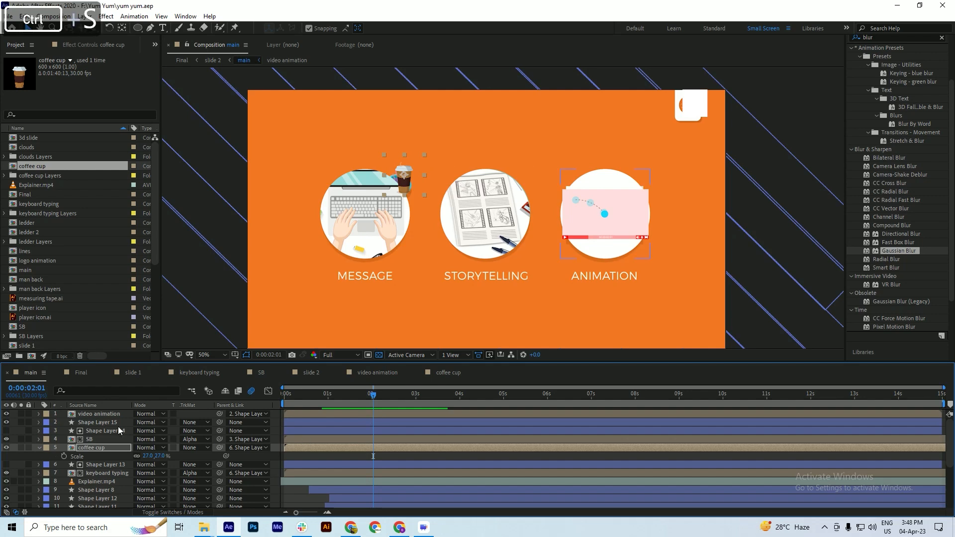
pyautogui.click(38, 448)
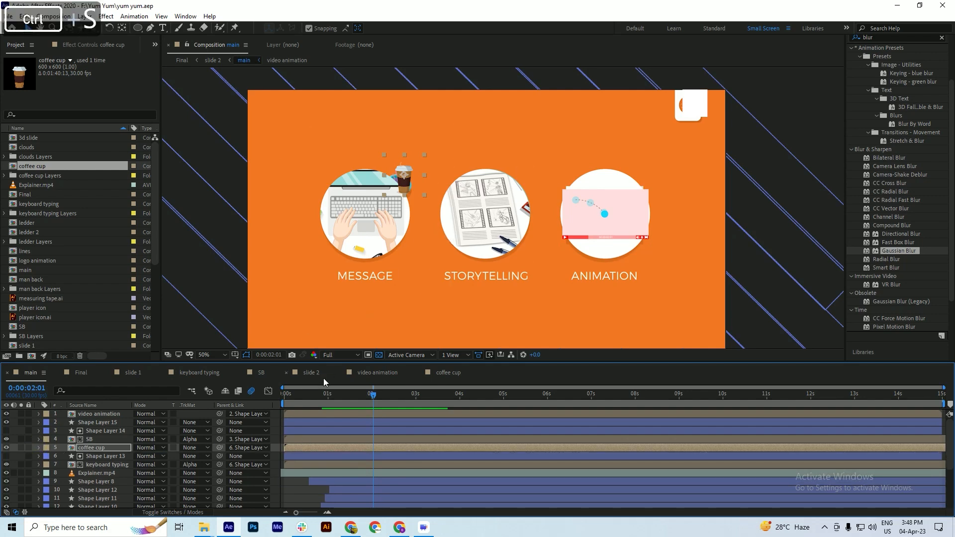
# Step: Move the current time to 0:00:01:11 and save the project
pyautogui.scroll(2, 387, 219)
pyautogui.moveTo(338, 402)
pyautogui.mouseDown()
pyautogui.moveTo(302, 408)
pyautogui.moveTo(346, 421)
pyautogui.moveTo(339, 404)
pyautogui.mouseUp()
pyautogui.hotkey('ctrl', 's')
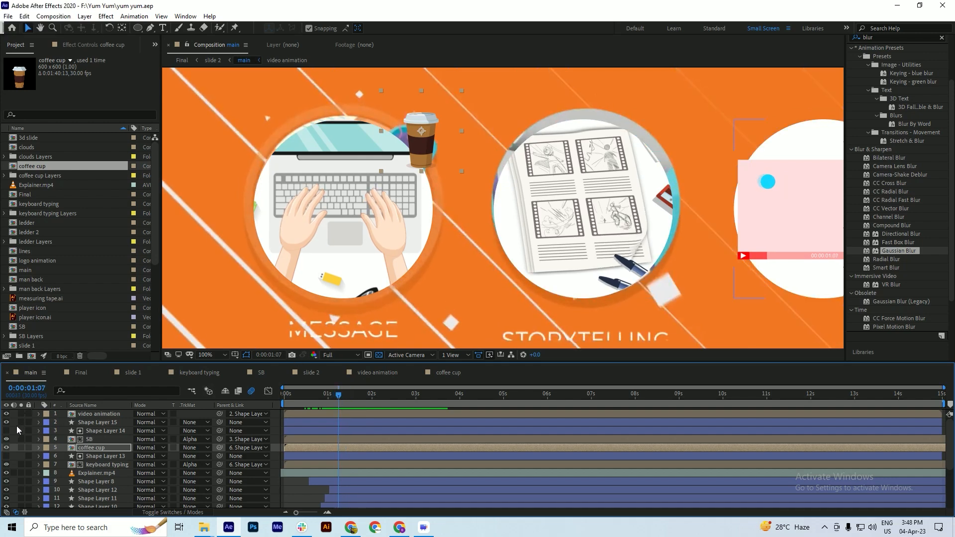
pyautogui.rightClick(15, 431)
pyautogui.moveTo(69, 319)
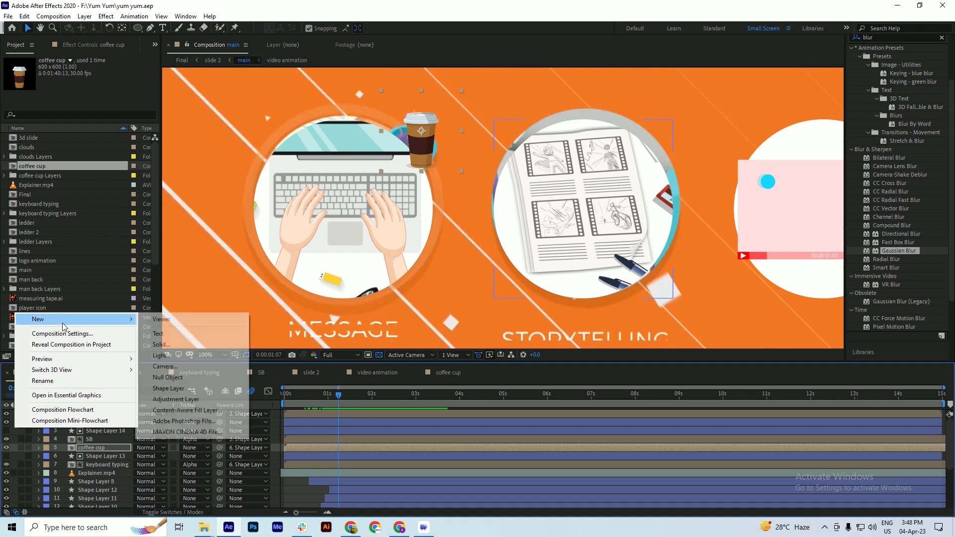
pyautogui.press('Escape')
pyautogui.moveTo(336, 397)
pyautogui.mouseDown()
pyautogui.moveTo(357, 399)
pyautogui.moveTo(330, 405)
pyautogui.moveTo(343, 409)
pyautogui.mouseUp()
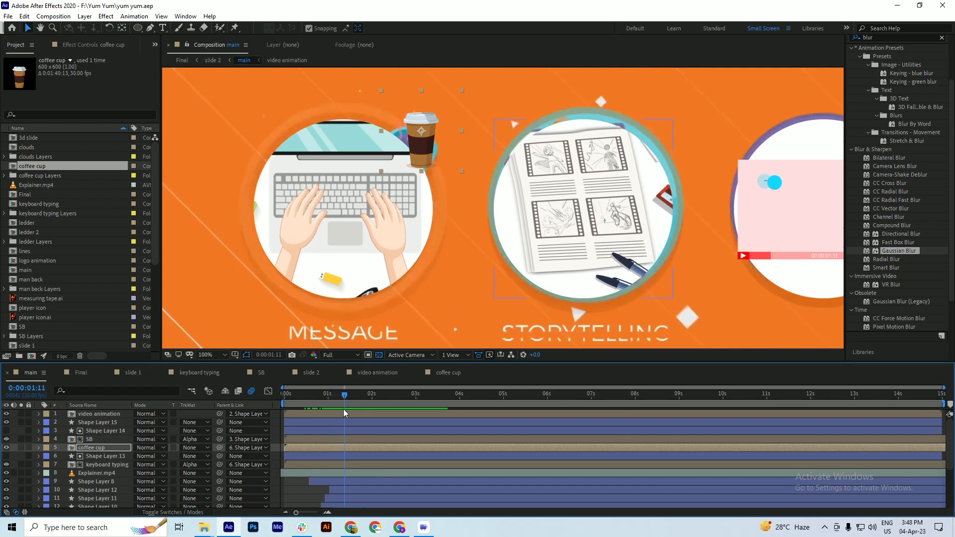
pyautogui.hotkey('ctrl', 's')
# Step: Create a new shape layer above the video animation layer, draw a circle over the MESSAGE circle and save
pyautogui.click(97, 414)
pyautogui.rightClick(14, 442)
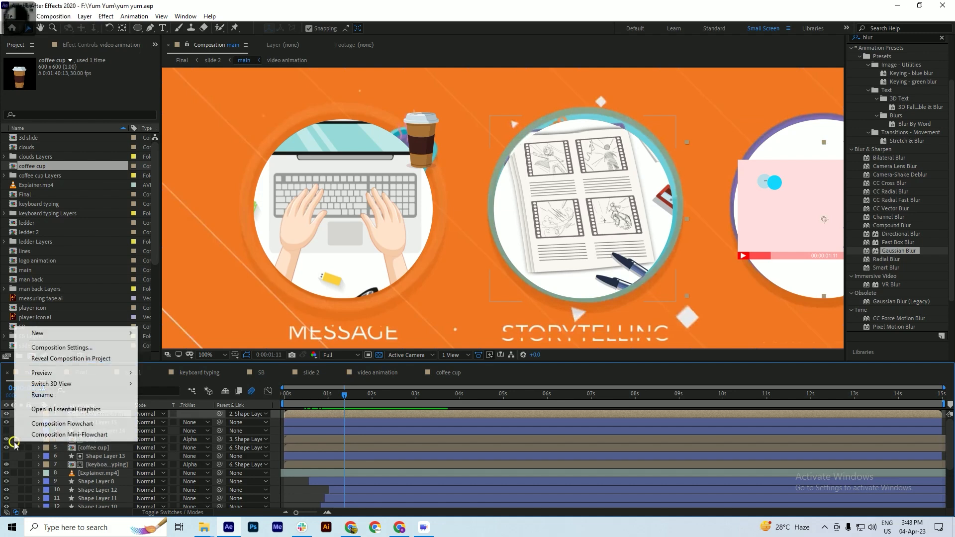
pyautogui.moveTo(75, 333)
pyautogui.click(174, 402)
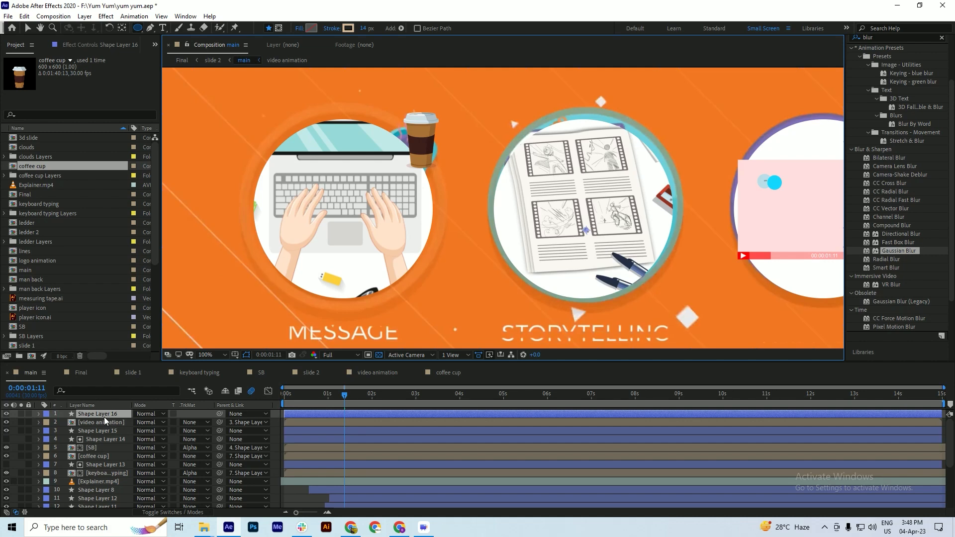
pyautogui.moveTo(283, 136); pyautogui.dragTo(428, 282)
pyautogui.hotkey('ctrl', 's')
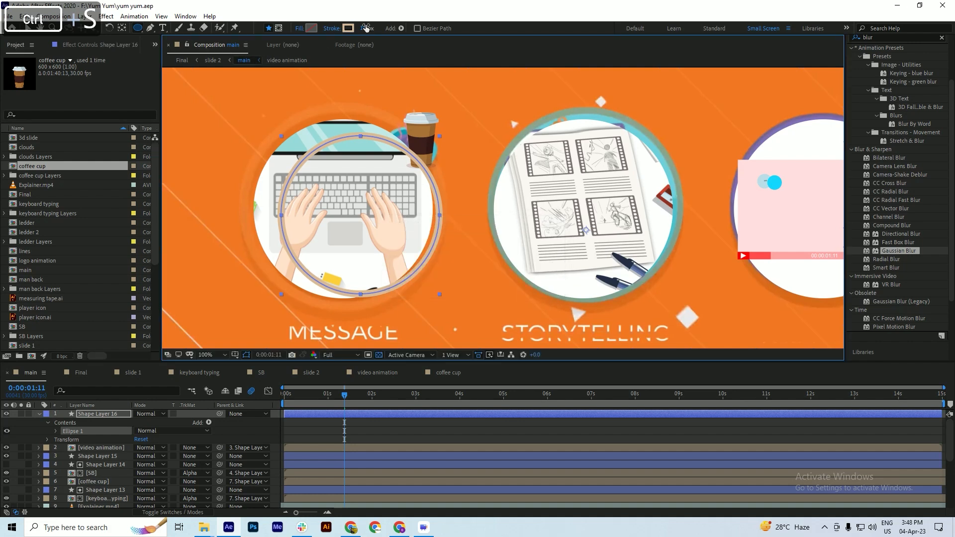
# Step: Set the new circle's stroke width to 16 px and save the project
pyautogui.click(367, 26)
pyautogui.write('16')
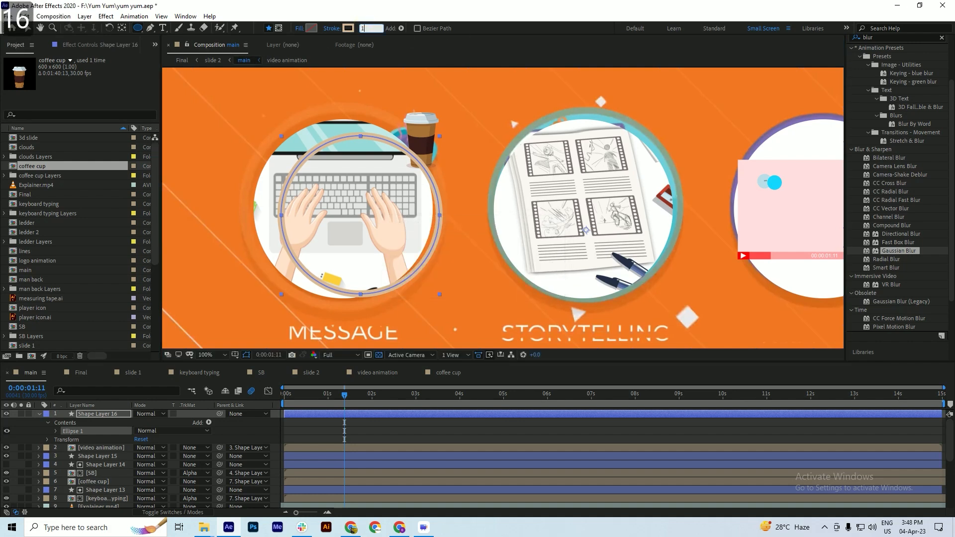
pyautogui.press('Return')
pyautogui.hotkey('ctrl', 's')
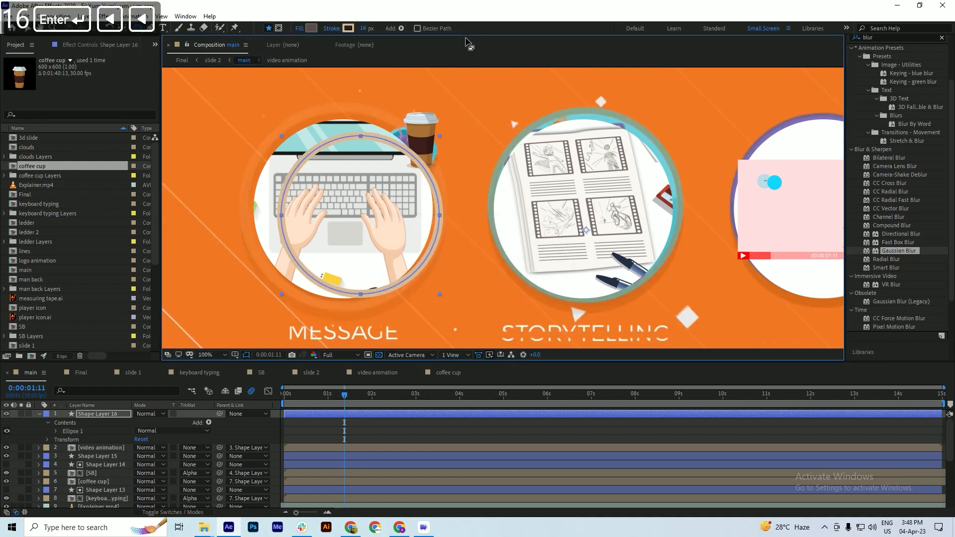
# Step: Nudge the stroked circle until it is centred inside the MESSAGE circle, collapse Shape Layer 16 and save
pyautogui.hotkey('shift', 'Down')
pyautogui.hotkey('shift', 'Down')
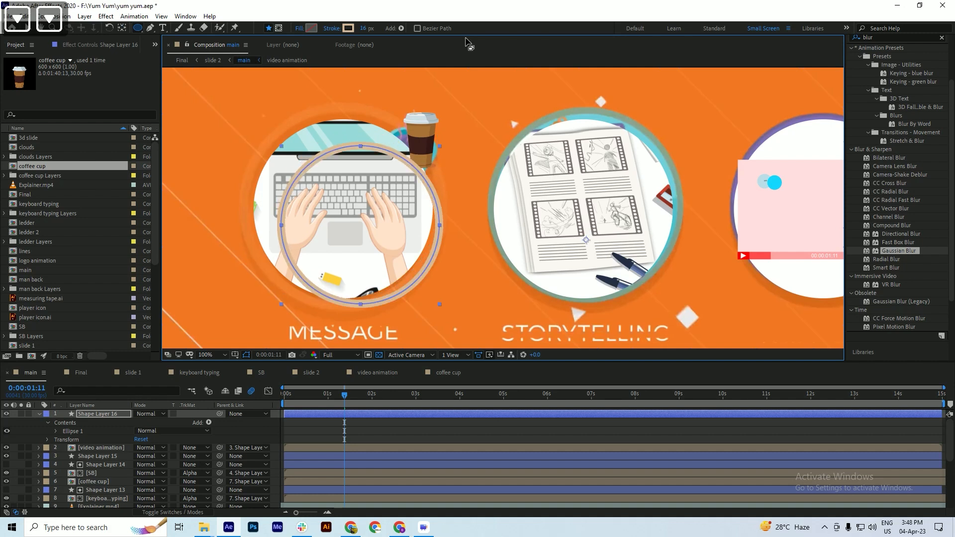
pyautogui.hotkey('shift', 'Up')
pyautogui.hotkey('shift', 'Up')
pyautogui.hotkey('shift', 'Up')
pyautogui.hotkey('shift', 'Up')
pyautogui.hotkey('shift', 'Left')
pyautogui.hotkey('shift', 'Left')
pyautogui.hotkey('shift', 'Left')
pyautogui.hotkey('shift', 'Left')
pyautogui.hotkey('shift', 'Left')
pyautogui.hotkey('shift', 'Down')
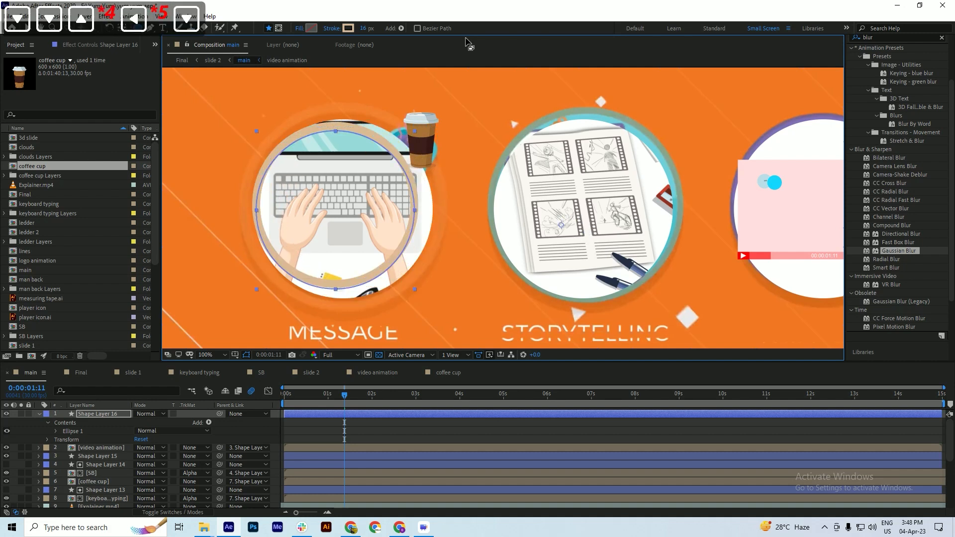
pyautogui.hotkey('shift', 'Right')
pyautogui.hotkey('shift', 'Right')
pyautogui.hotkey('shift', 'Right')
pyautogui.press('Right')
pyautogui.press('Right')
pyautogui.press('Right')
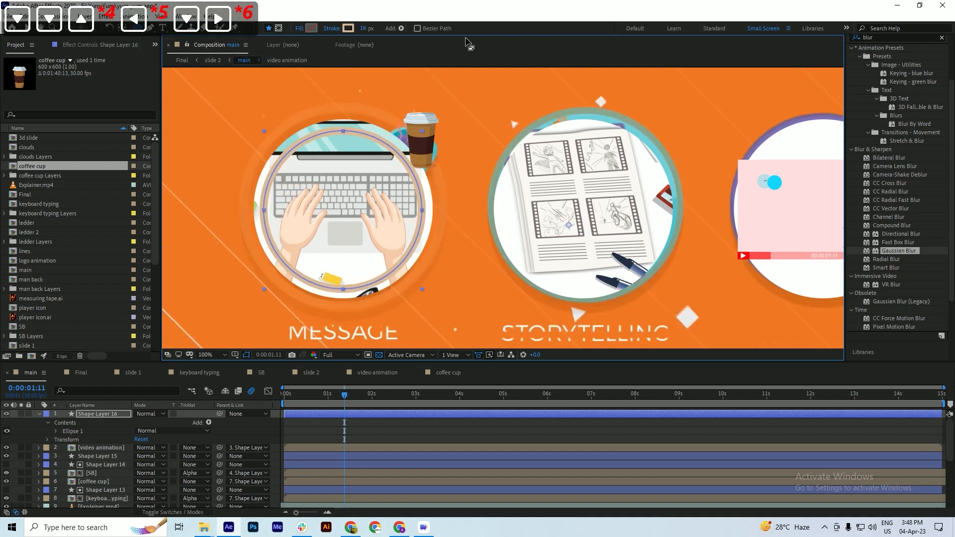
pyautogui.press('Up')
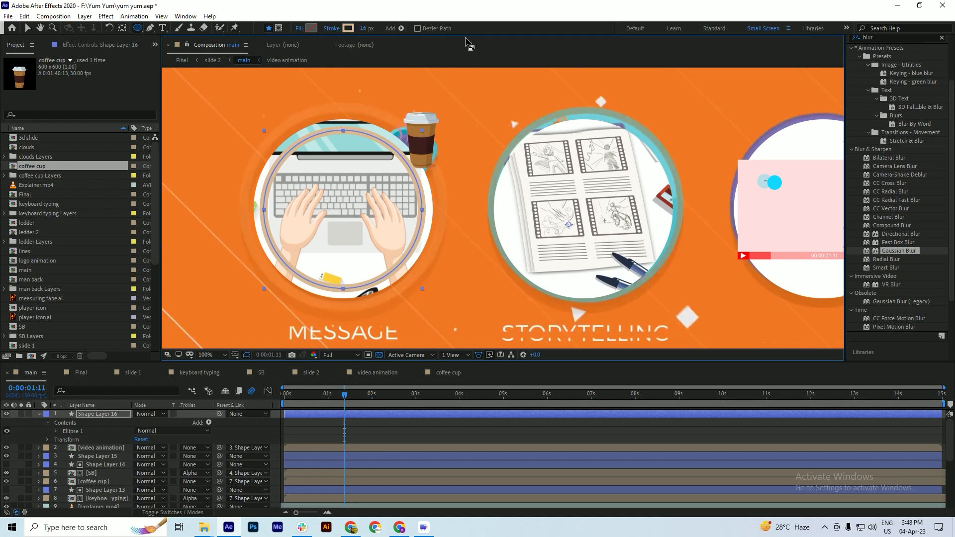
pyautogui.hotkey('ctrl', 's')
pyautogui.click(39, 414)
pyautogui.hotkey('ctrl', 's')
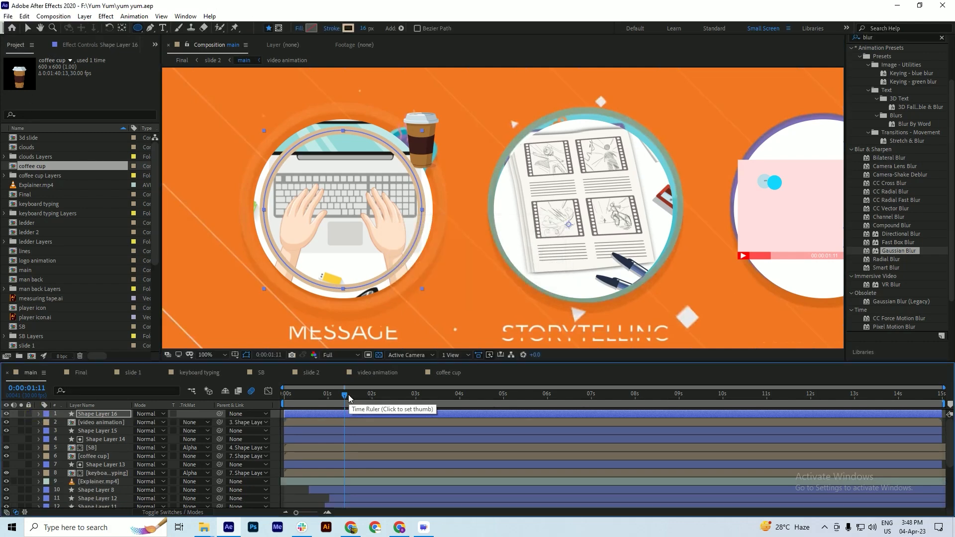
# Step: Trim the start of Shape Layer 16 to 0:00:01:03 and save the project
pyautogui.moveTo(344, 398); pyautogui.dragTo(333, 402)
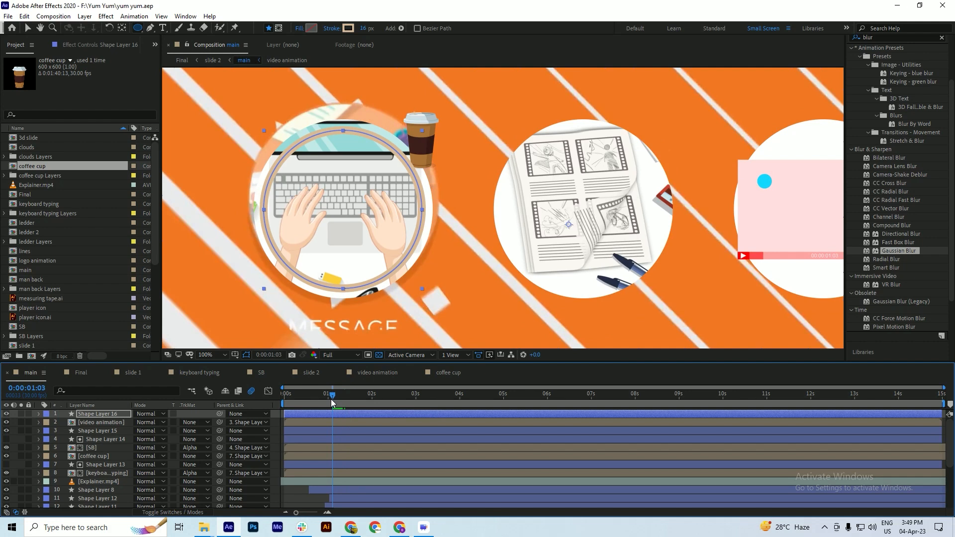
pyautogui.hotkey('alt', '[')
pyautogui.hotkey('ctrl', 's')
# Step: Show the Scale property of Shape Layer 16, try a different scale and undo the change
pyautogui.press('s')
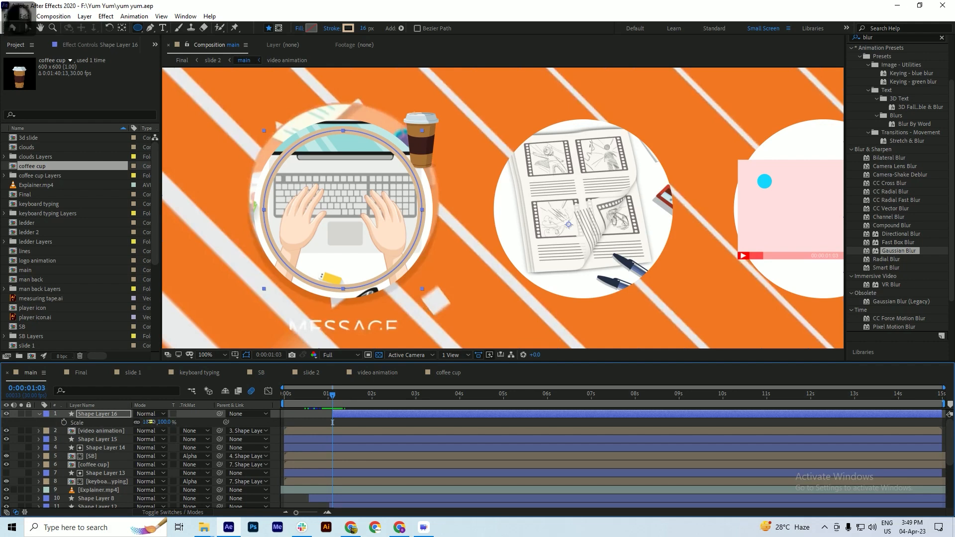
pyautogui.moveTo(151, 422); pyautogui.dragTo(179, 422)
pyautogui.hotkey('ctrl', 'z')
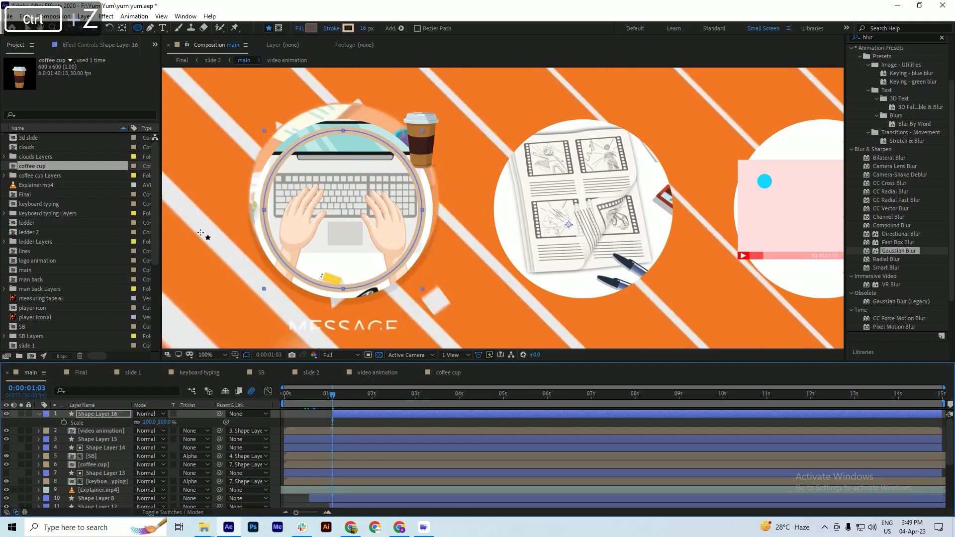
# Step: Keyframe the Scale of Shape Layer 16 from 72% at 0:00:01:03 to 138% at 0:00:01:23 and save the project
pyautogui.hotkey('ctrl', 's')
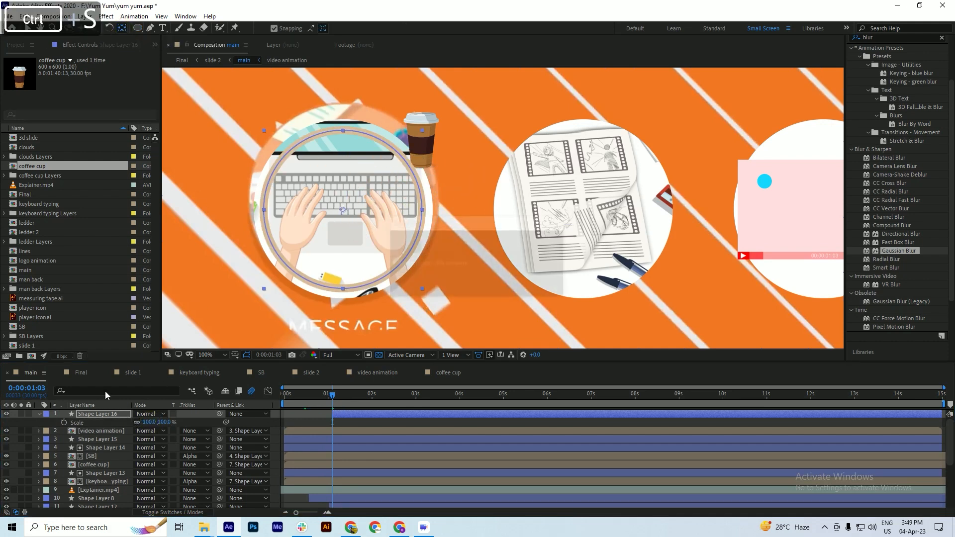
pyautogui.moveTo(147, 423); pyautogui.dragTo(136, 423)
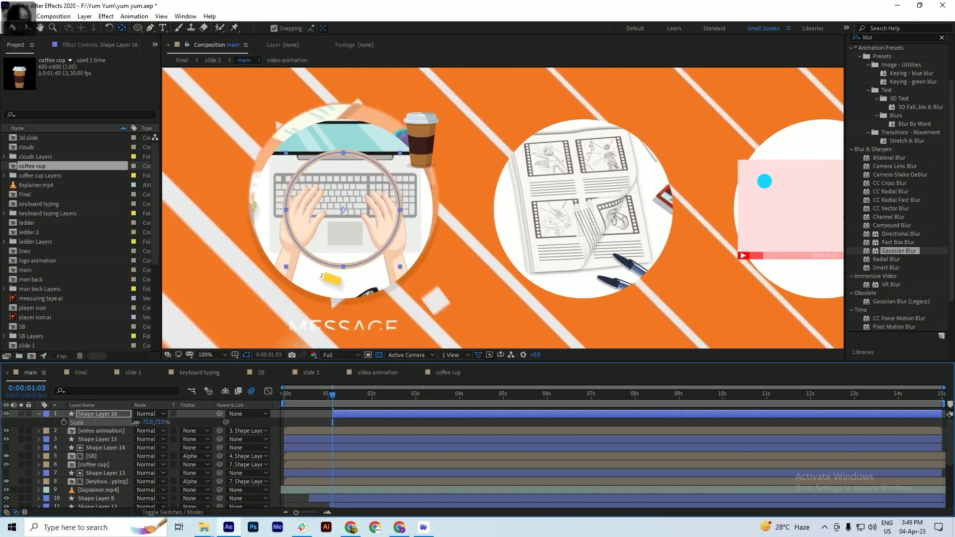
pyautogui.hotkey('ctrl', 's')
pyautogui.click(63, 423)
pyautogui.moveTo(337, 401); pyautogui.dragTo(361, 402)
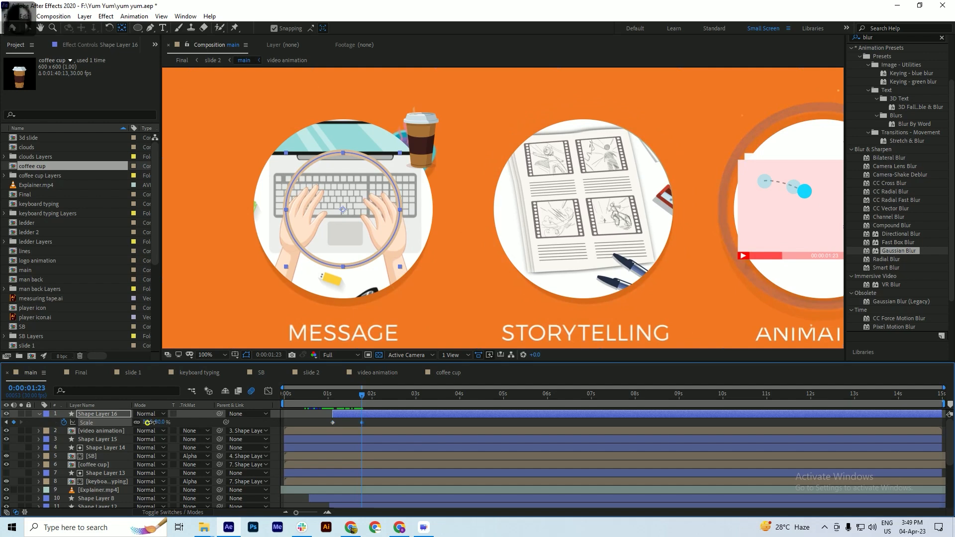
pyautogui.moveTo(147, 422); pyautogui.dragTo(178, 421)
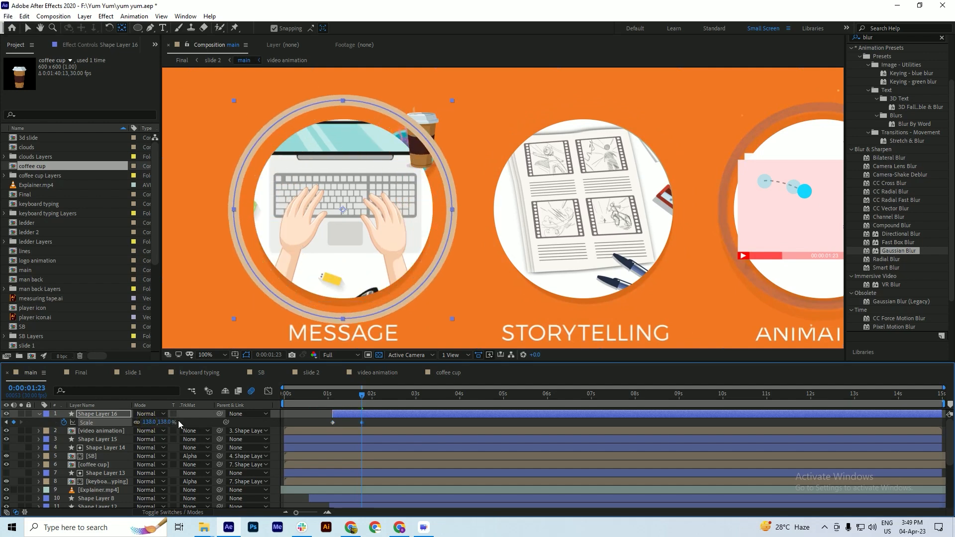
pyautogui.hotkey('ctrl', 's')
# Step: Preview the ring's scale animation from 0:00:01:02
pyautogui.moveTo(358, 400); pyautogui.dragTo(331, 400)
pyautogui.press('space')
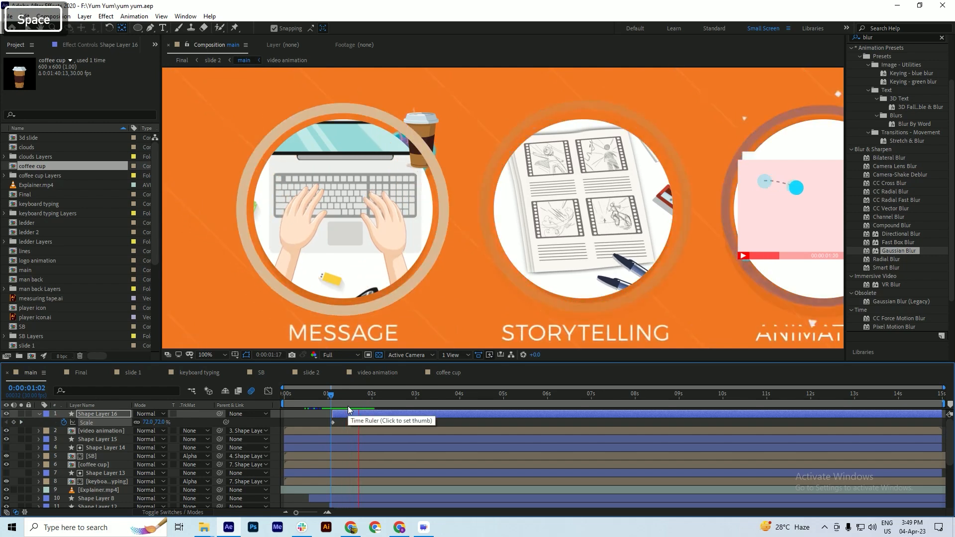
pyautogui.press('space')
# Step: Apply Easy Ease to both Scale keyframes of Shape Layer 16, place the last one at 0:00:01:17 and save
pyautogui.moveTo(374, 420); pyautogui.dragTo(348, 403)
pyautogui.press('F9')
pyautogui.scroll(2, 342, 391)
pyautogui.hotkey('ctrl', 's')
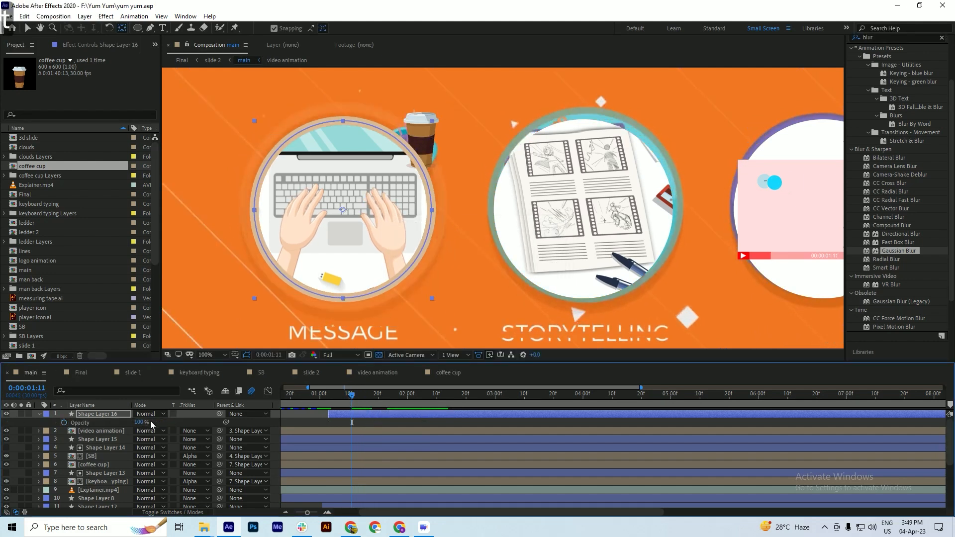
# Step: Keyframe the Opacity of Shape Layer 16 from 50% at 0:00:01:11 to 0% at 0:00:01:17 and save the project
pyautogui.moveTo(144, 423); pyautogui.dragTo(121, 428)
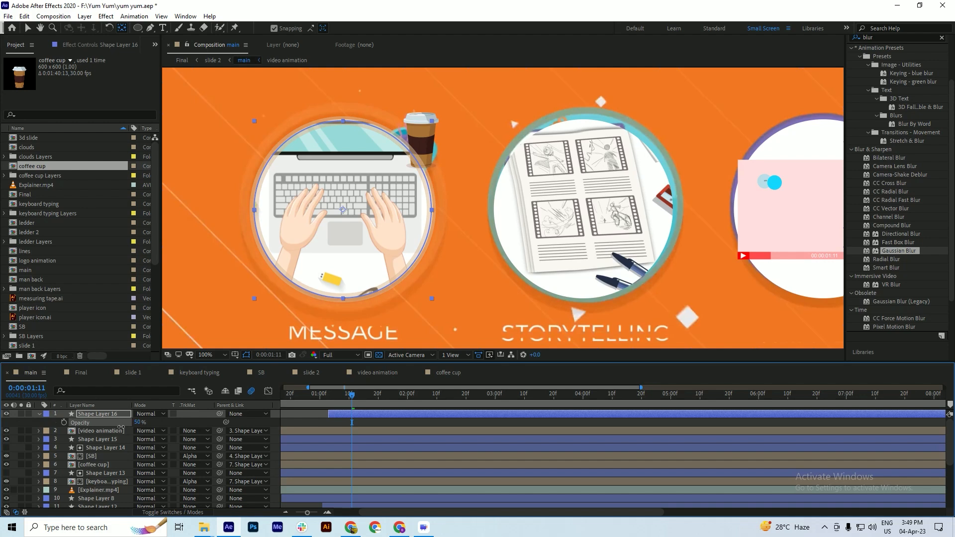
pyautogui.hotkey('ctrl', 's')
pyautogui.hotkey('ctrl', 's')
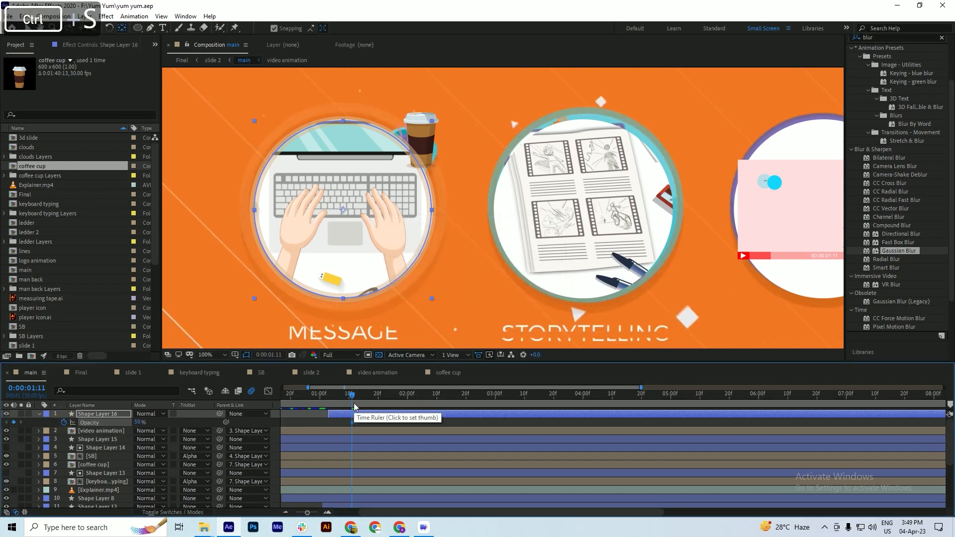
pyautogui.press('u')
pyautogui.moveTo(356, 406); pyautogui.dragTo(368, 405)
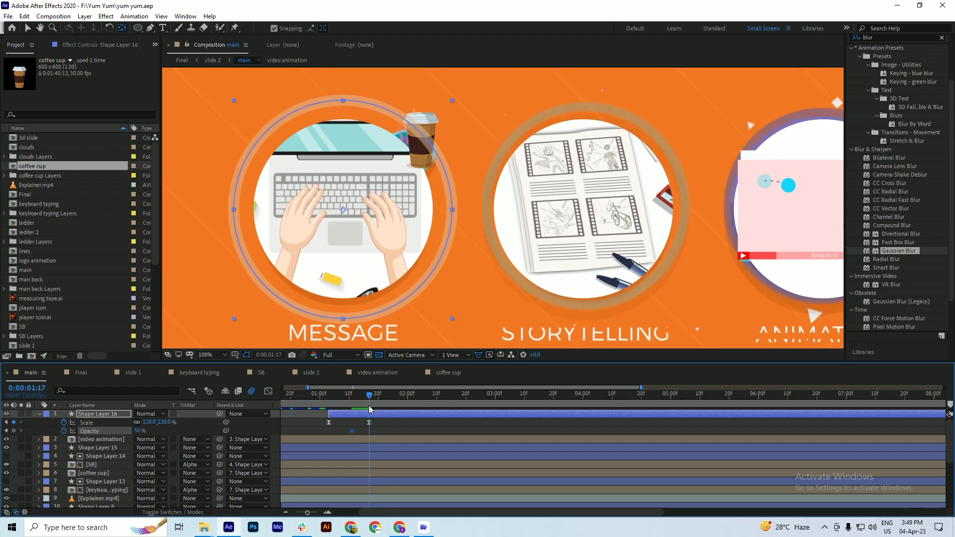
pyautogui.moveTo(139, 431); pyautogui.dragTo(132, 431)
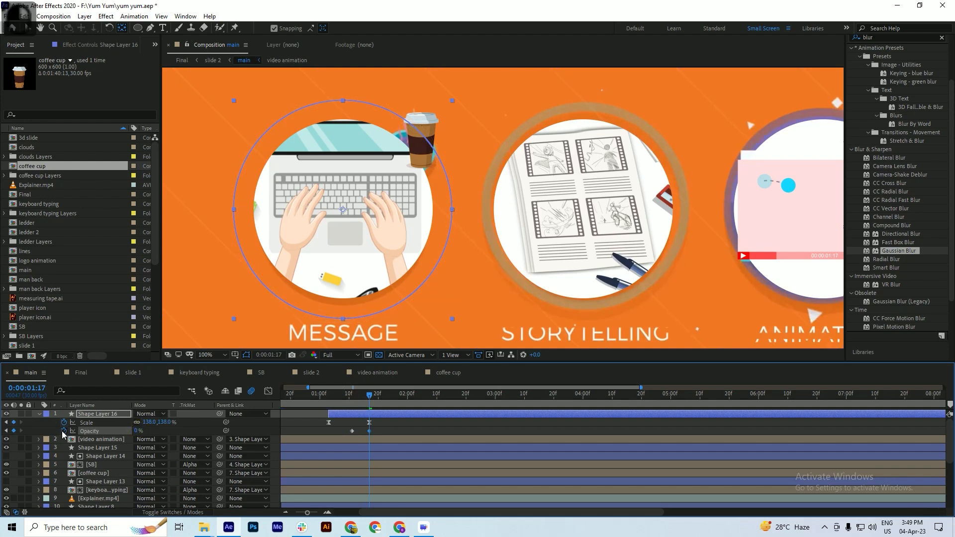
pyautogui.hotkey('ctrl', 's')
# Step: Preview the ring's fade-out from 0:00:01:11 and return to 0:00:01:17
pyautogui.moveTo(369, 398); pyautogui.dragTo(357, 405)
pyautogui.press('space')
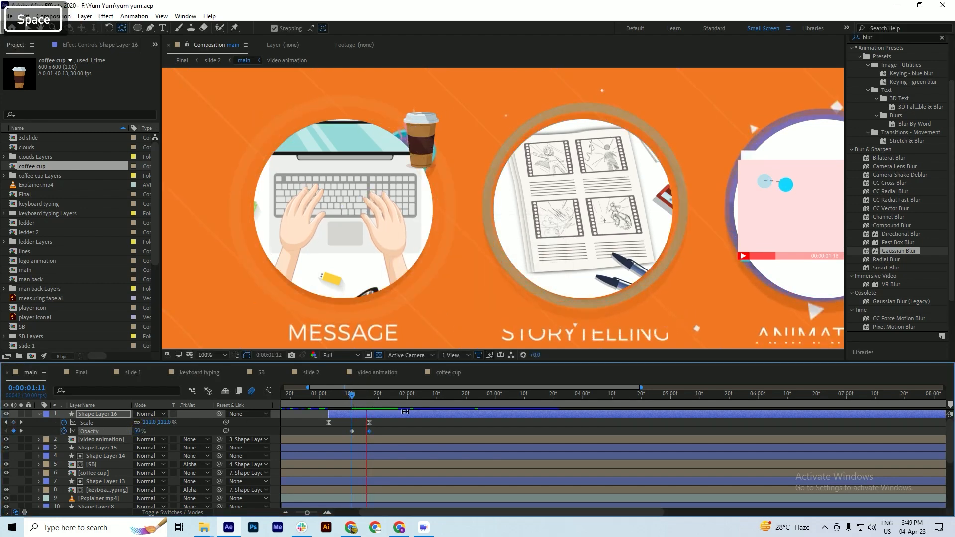
pyautogui.click(369, 401)
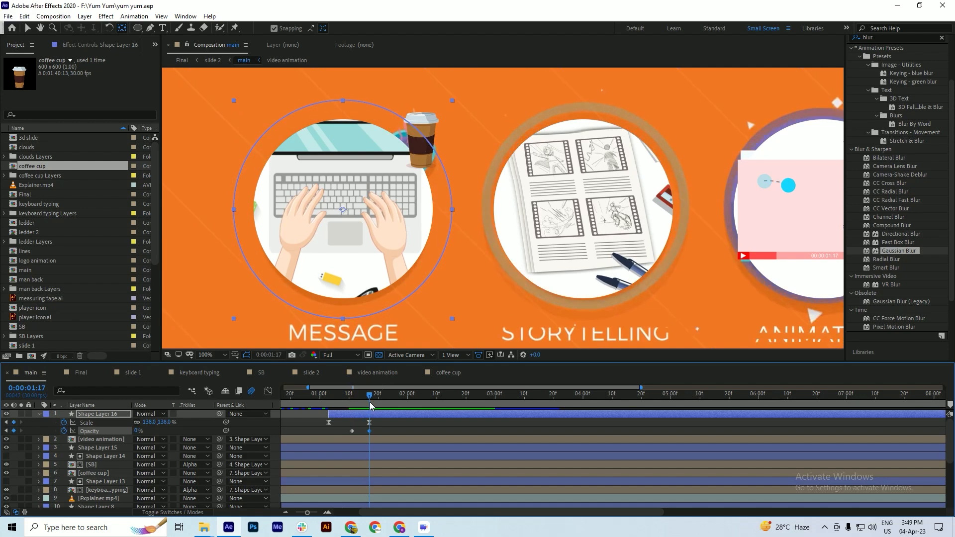